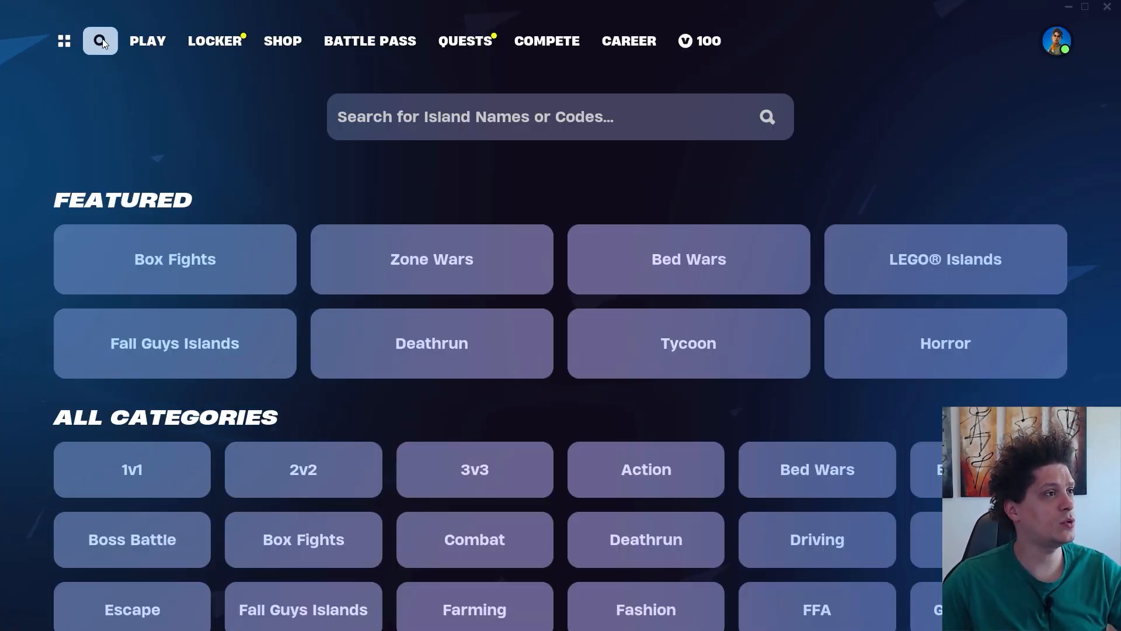
Step: Search the Fortnite islands for "arrow clash"
left_click(367, 114)
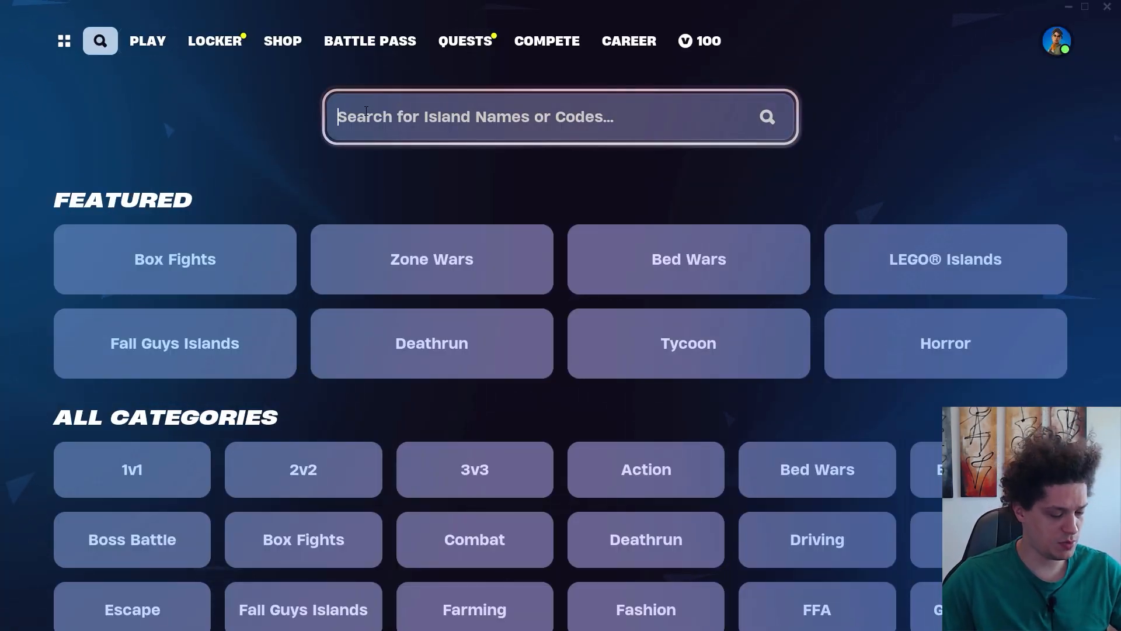
type("arrow clash")
key("Return")
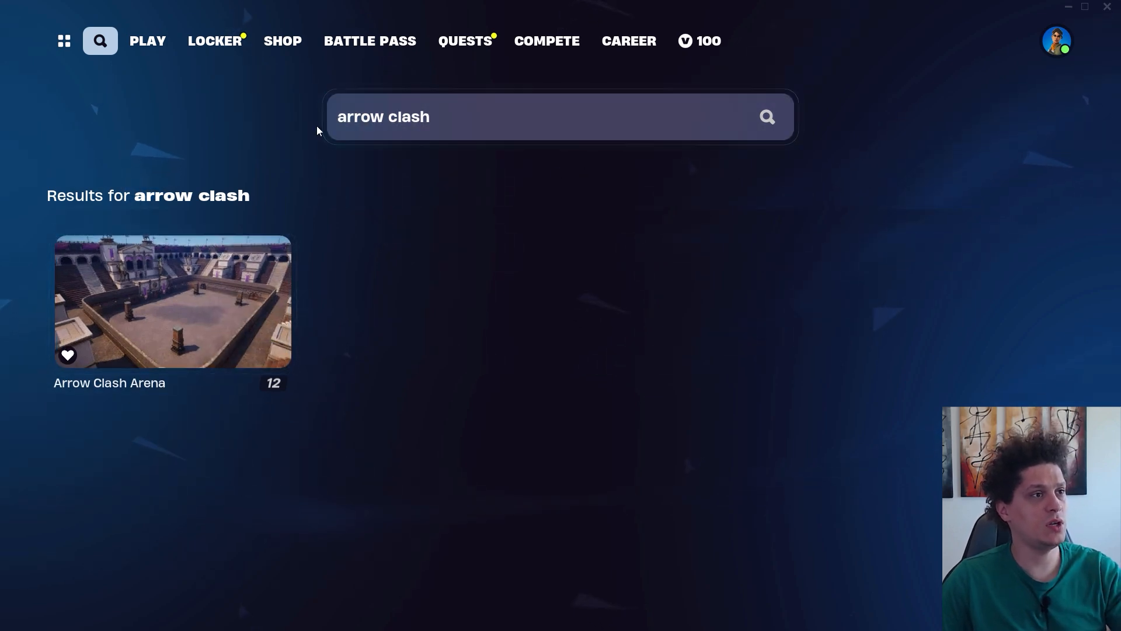
key("ctrl+a")
key("BackSpace")
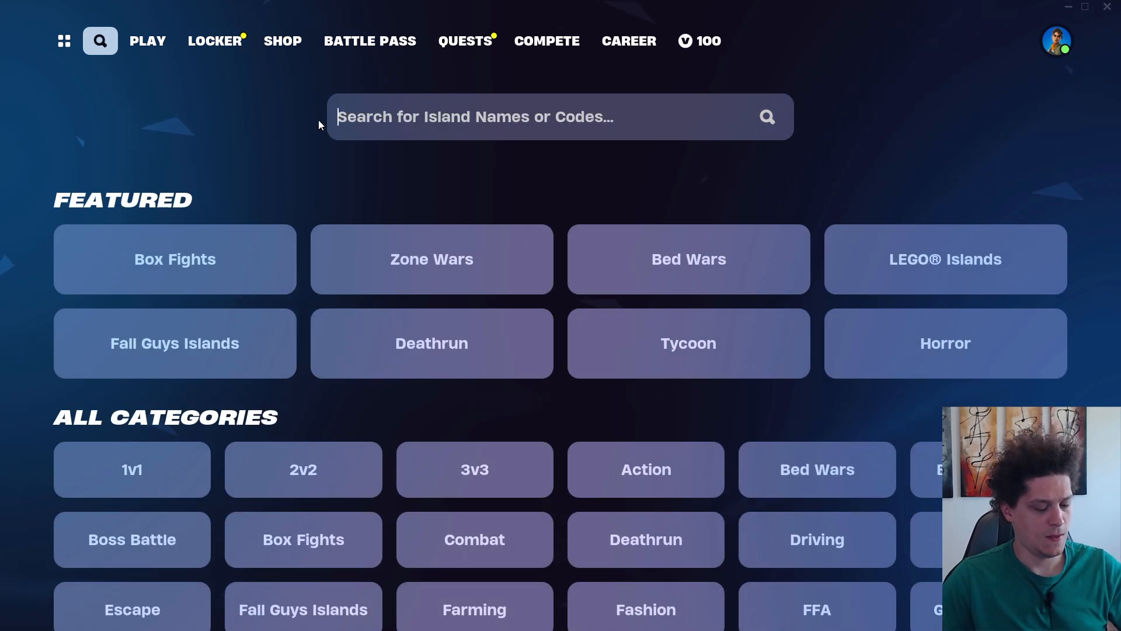
key("ctrl+v")
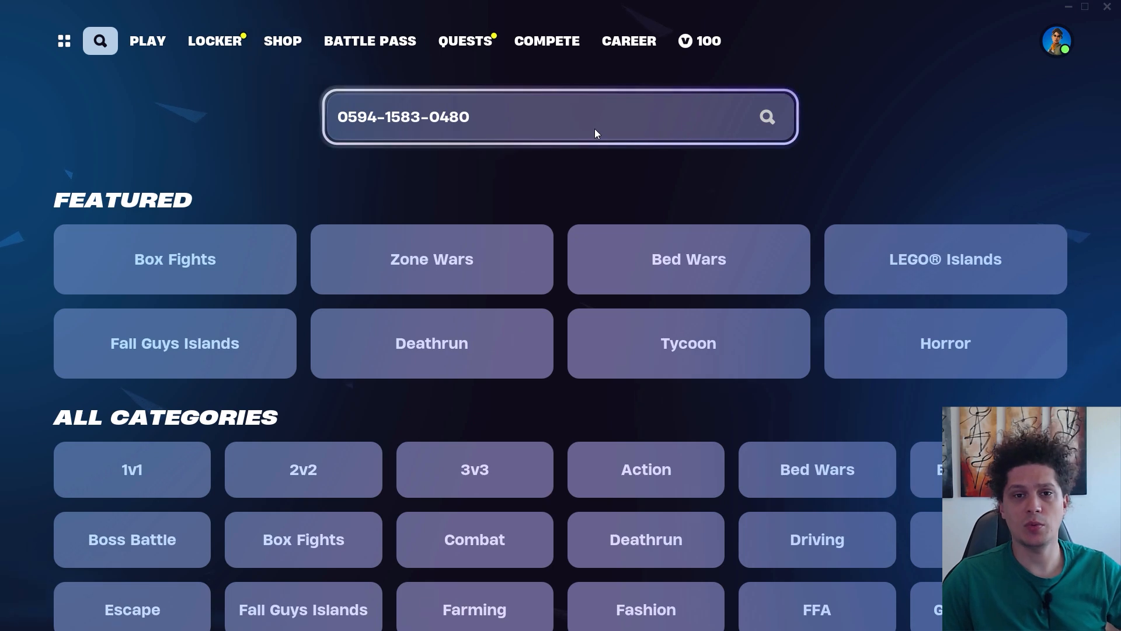
left_click(769, 116)
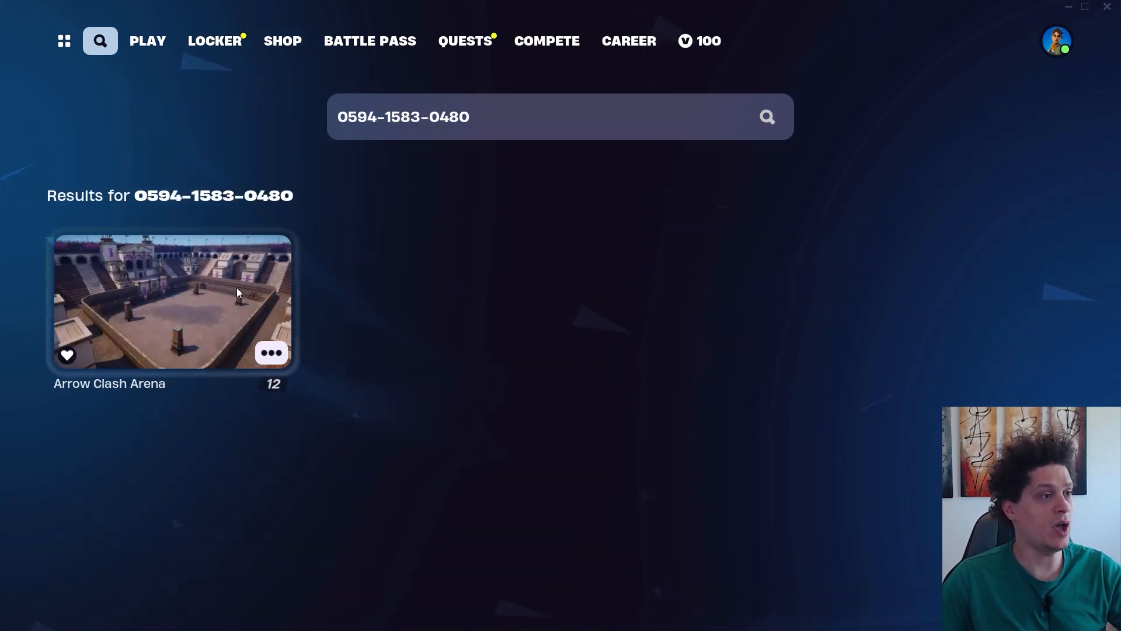
left_click(219, 285)
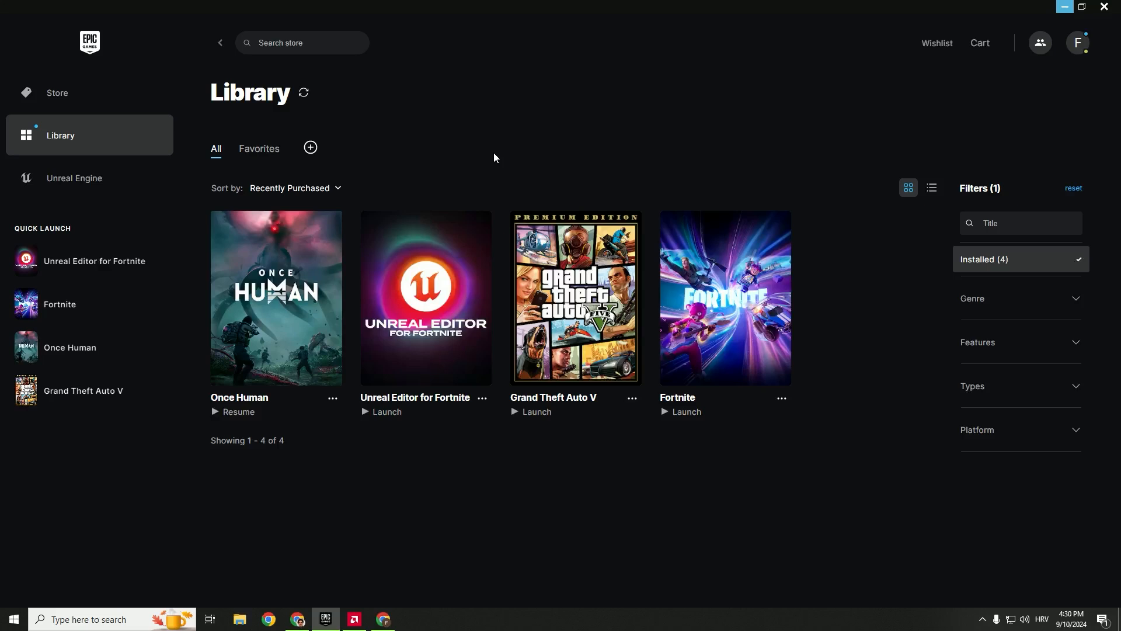
Step: In the Epic Games Launcher, look up "uefn" in the store search and launch Unreal Editor for Fortnite
mouse_move(59, 269)
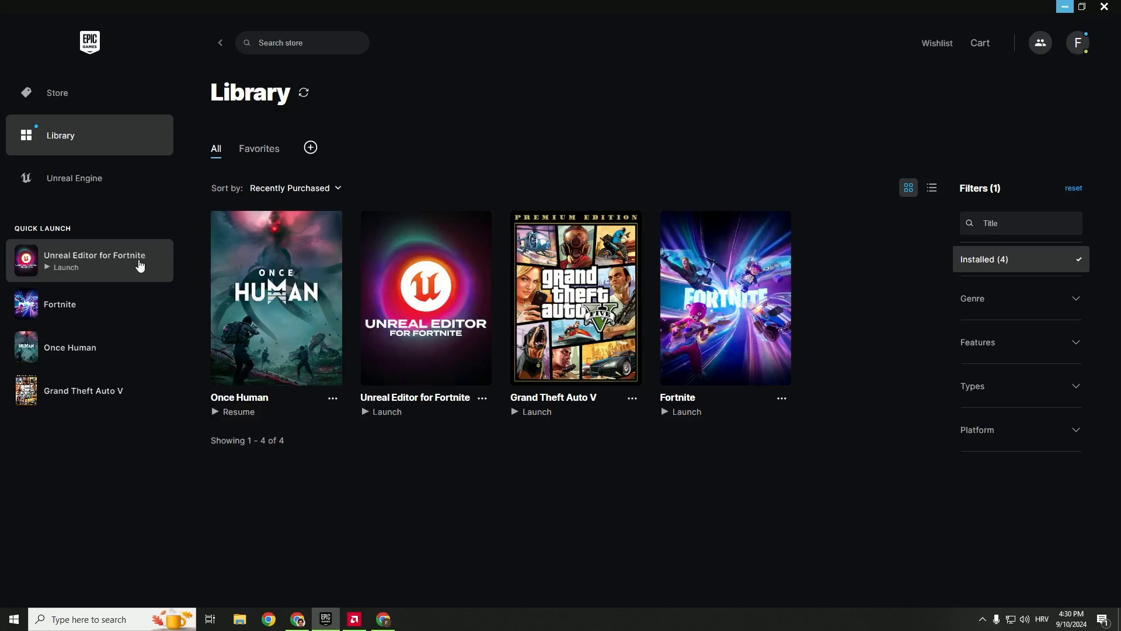
left_click(281, 42)
type("uefn")
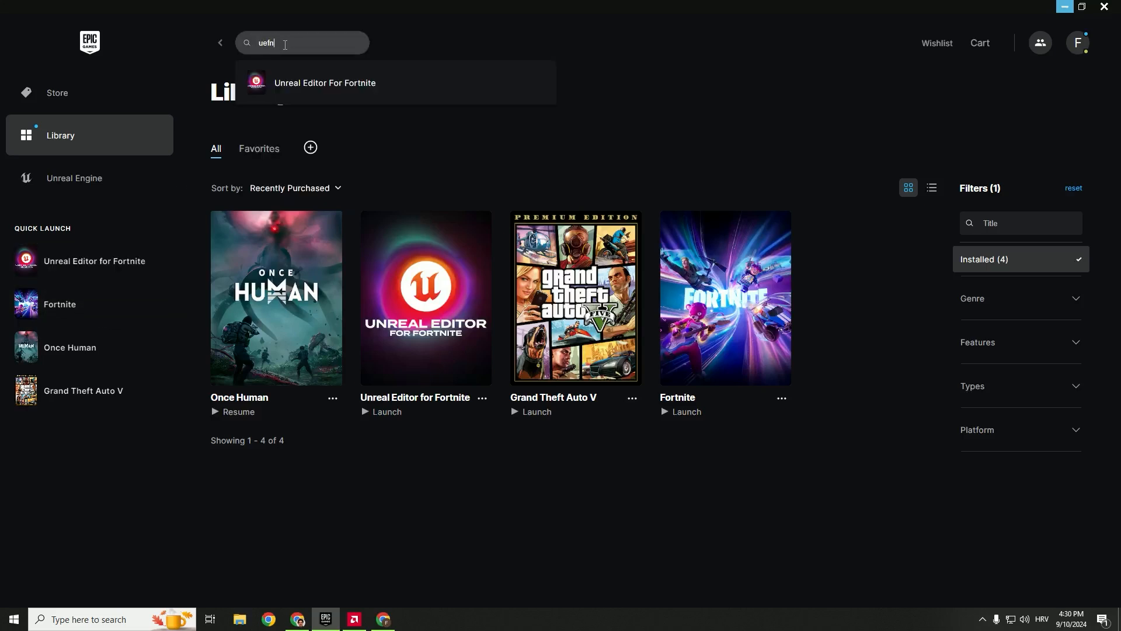
left_click(525, 104)
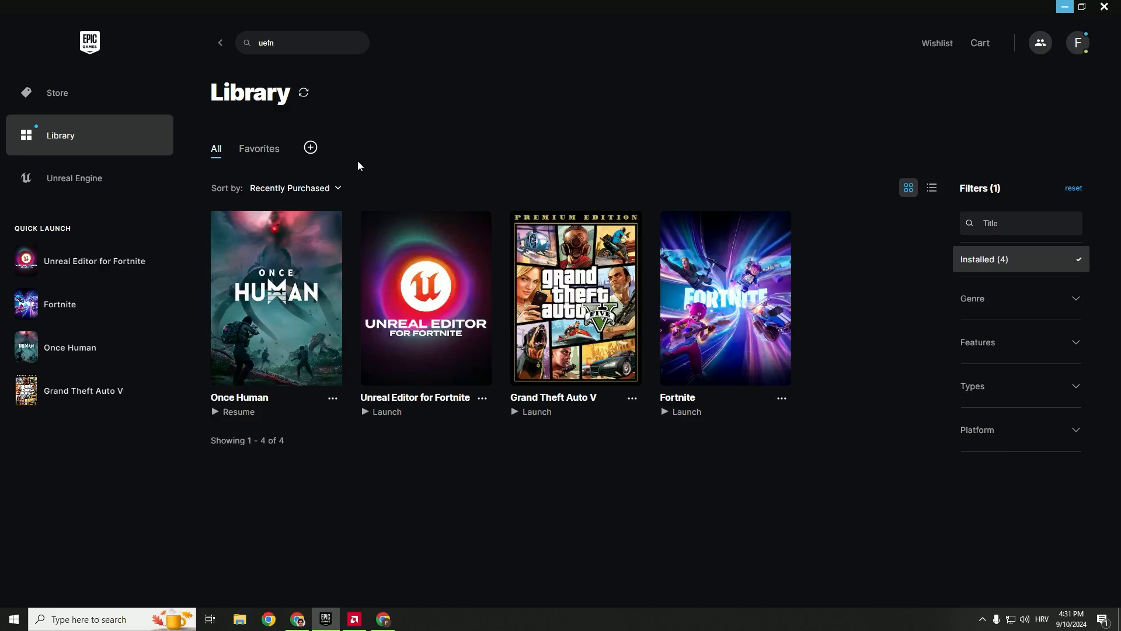
left_click(103, 267)
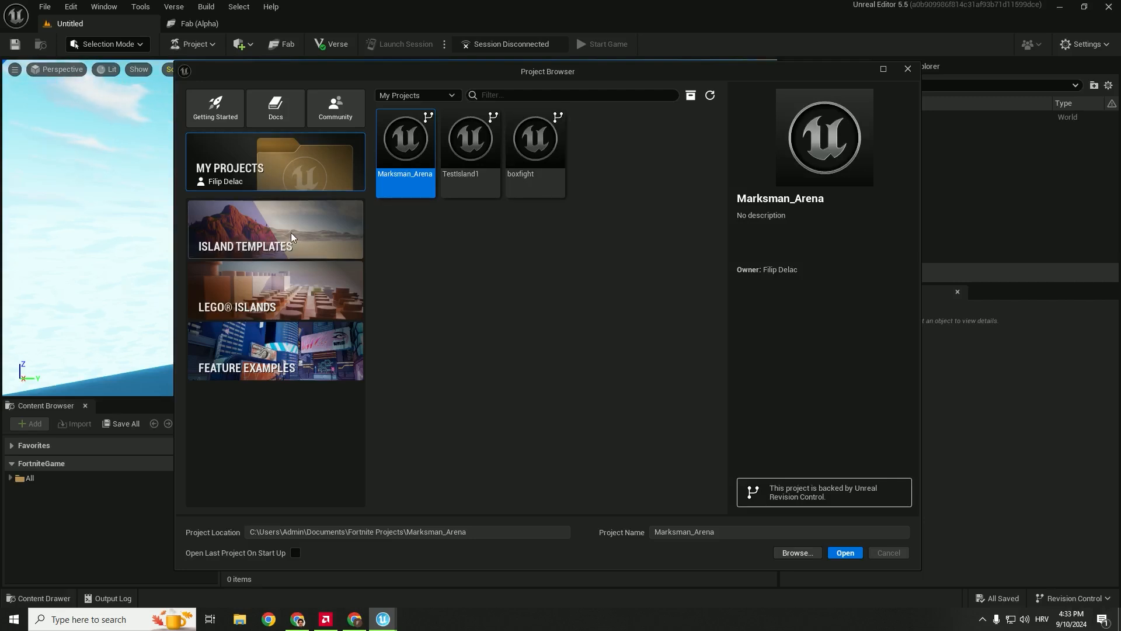
Step: Browse the available island templates, LEGO islands and feature examples, and return to the existing projects
left_click(275, 238)
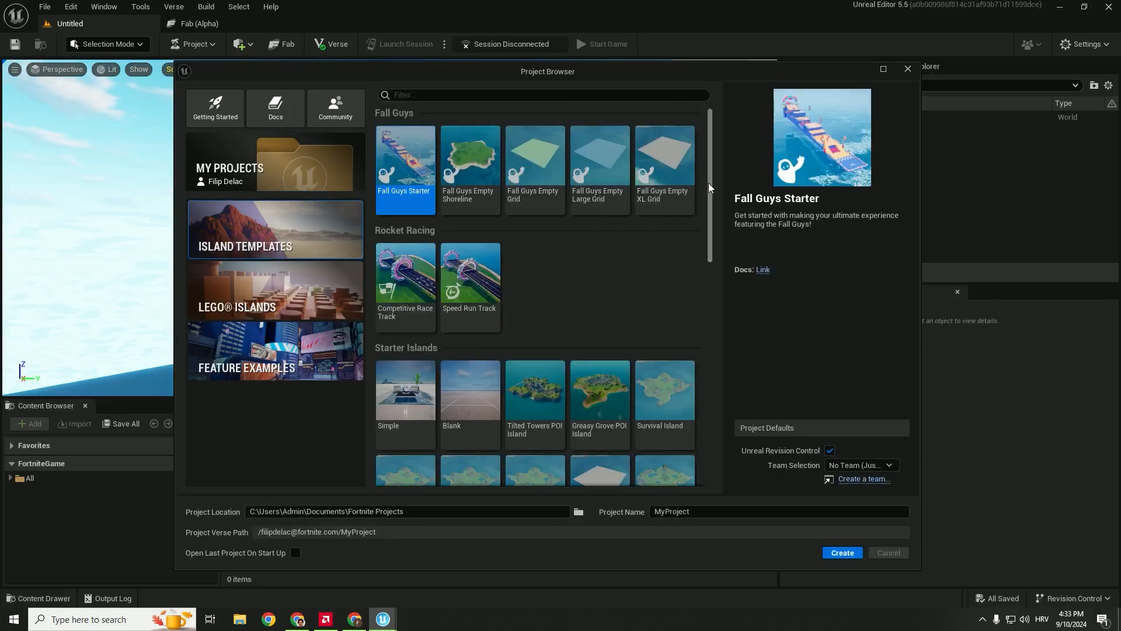
left_click_drag(709, 184, 650, 209)
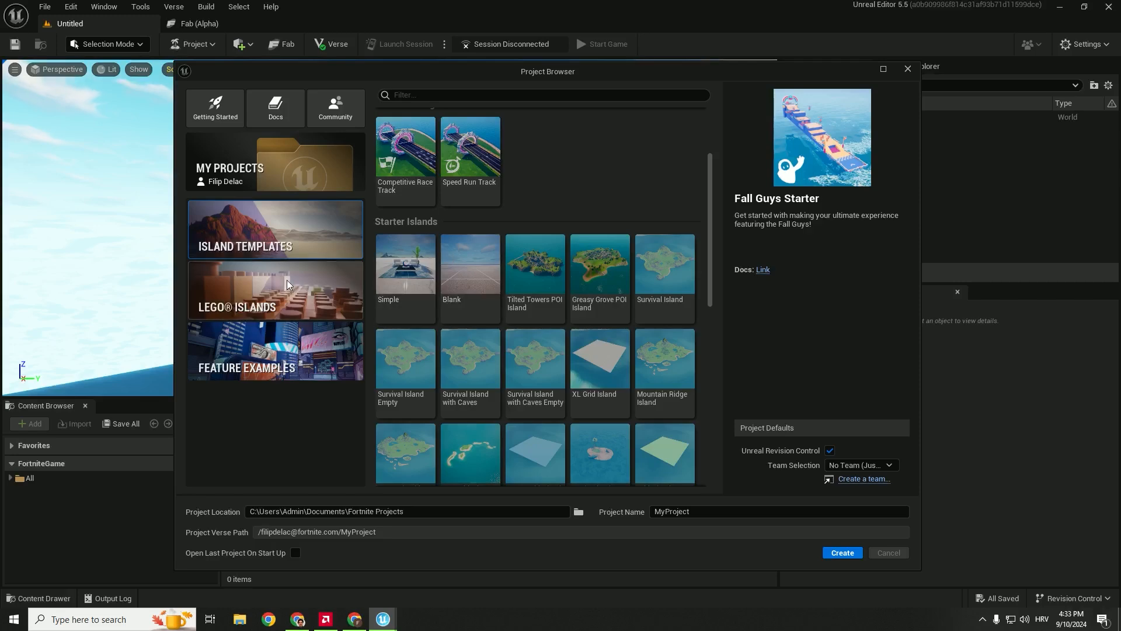
left_click(297, 293)
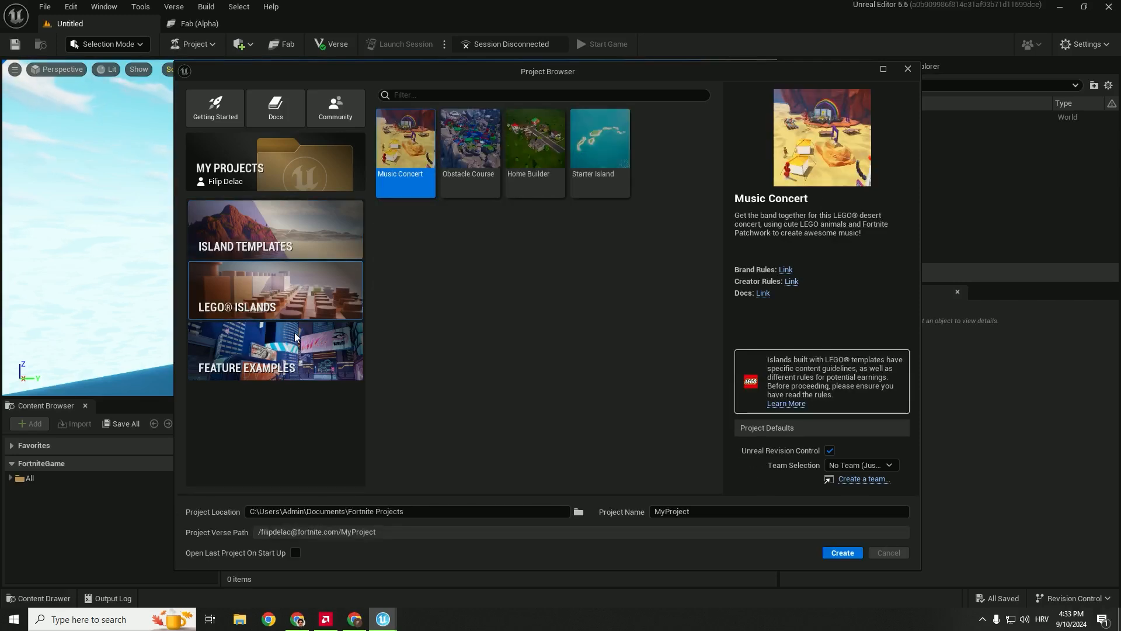
left_click(297, 359)
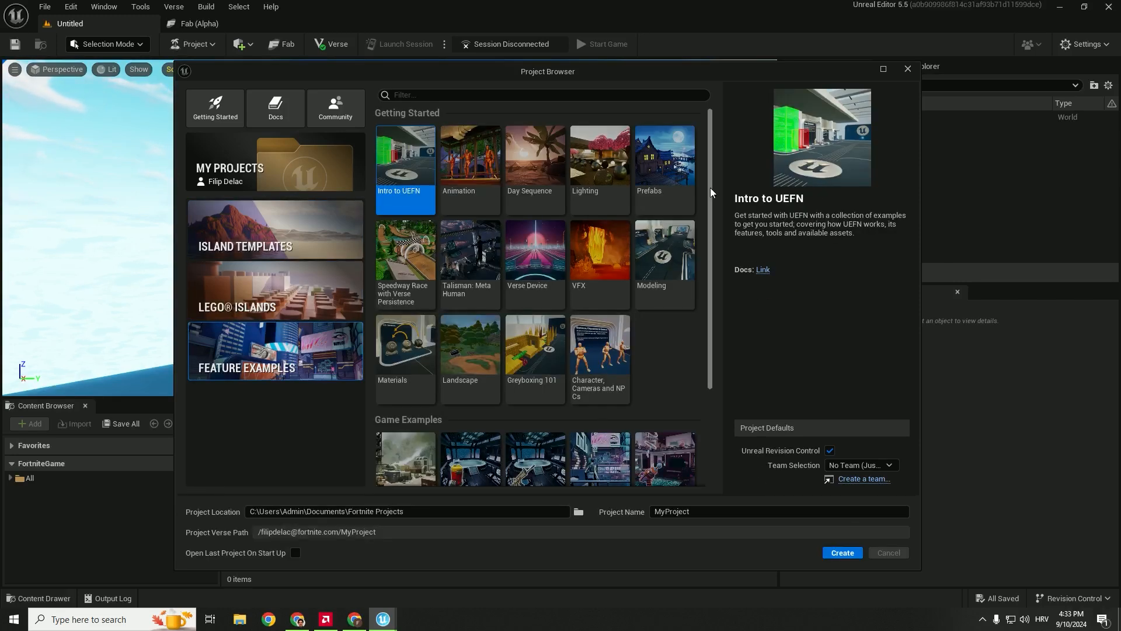
mouse_move(710, 188)
left_mouse_down()
mouse_move(701, 294)
mouse_move(717, 169)
left_mouse_up()
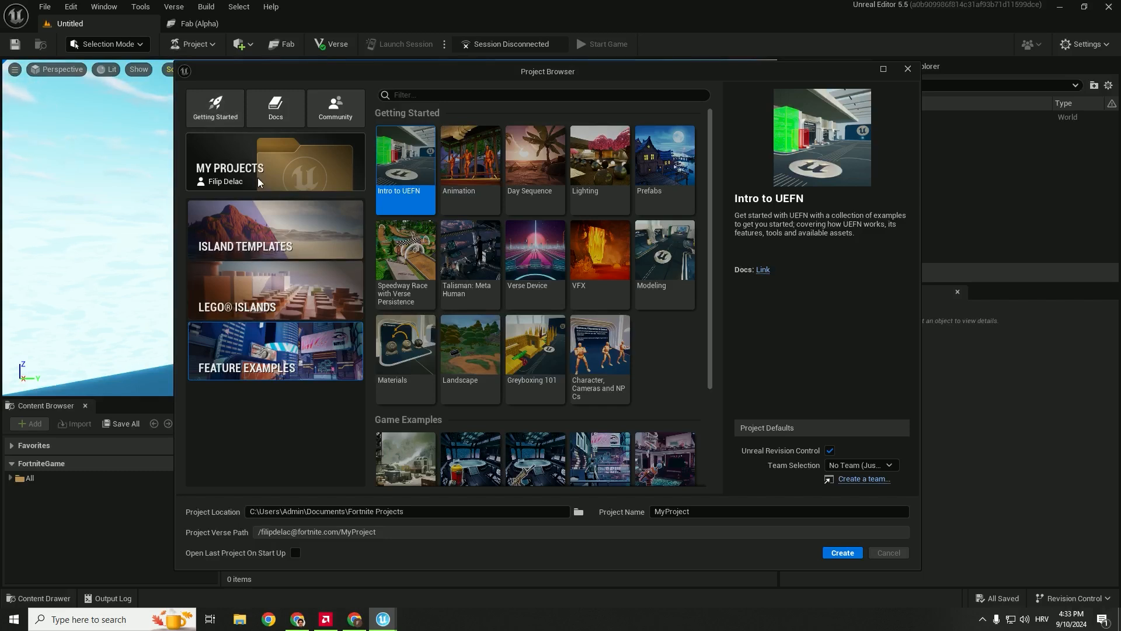
left_click(279, 175)
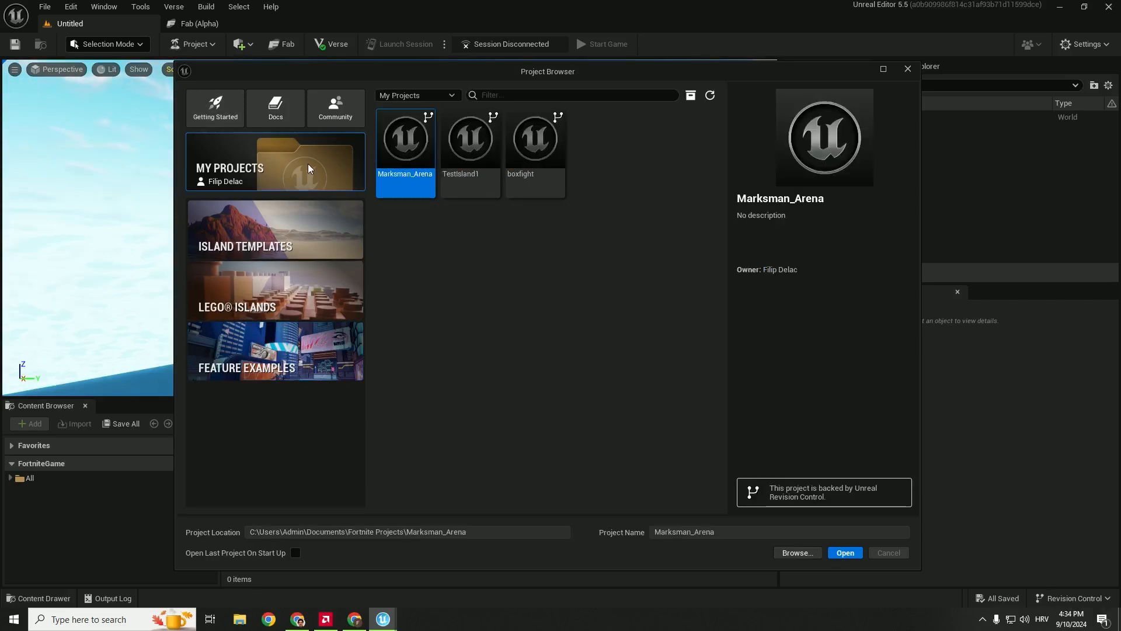
Step: Create a project named Tutorial from the Blank island template, keeping the team selection at No Team (Just You)
left_click(263, 236)
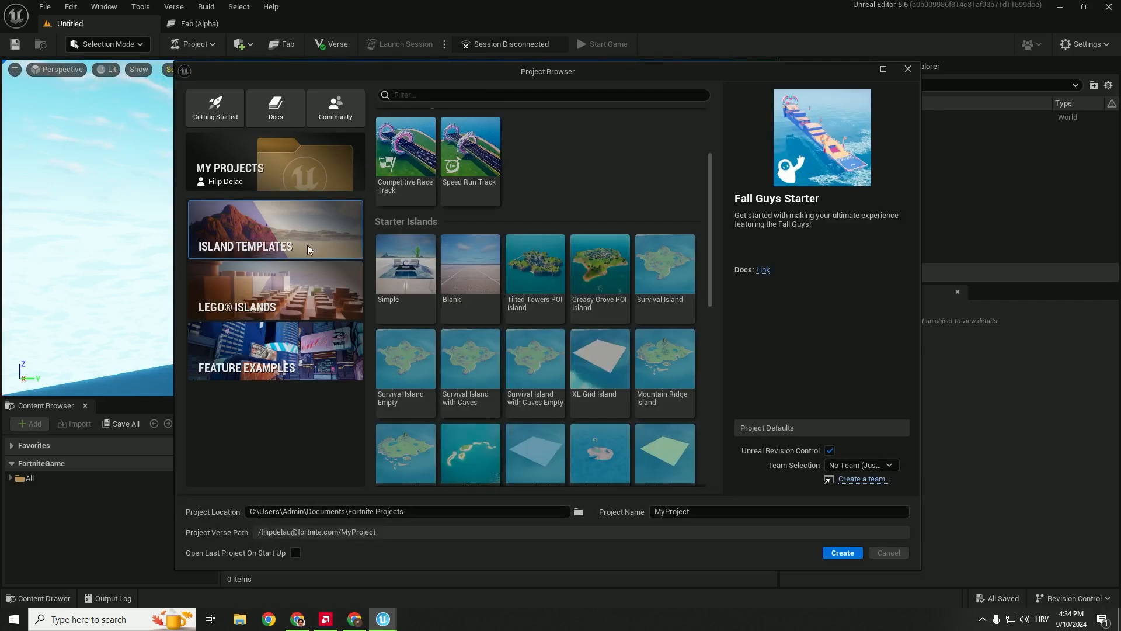
left_click(468, 264)
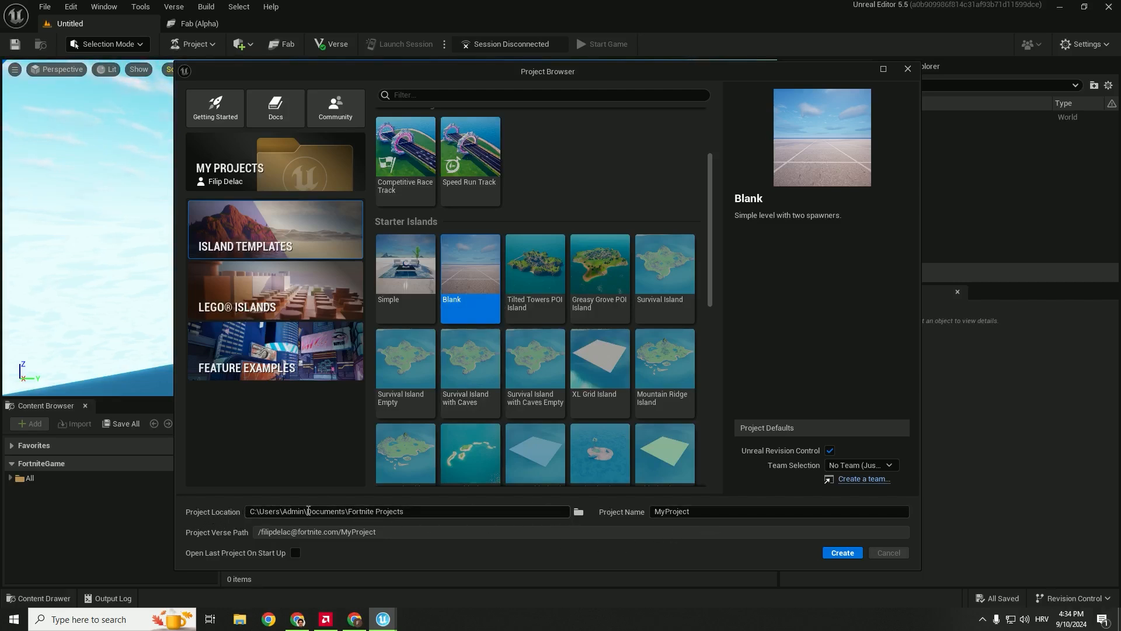
left_click(692, 511)
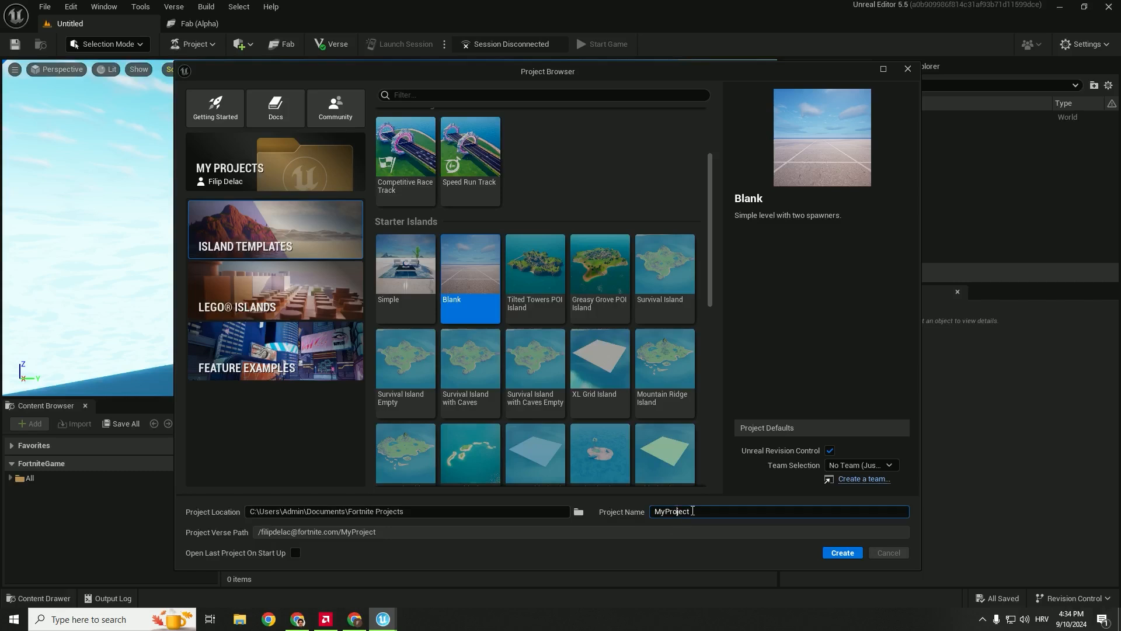
double_click(680, 510)
type("Tutorial")
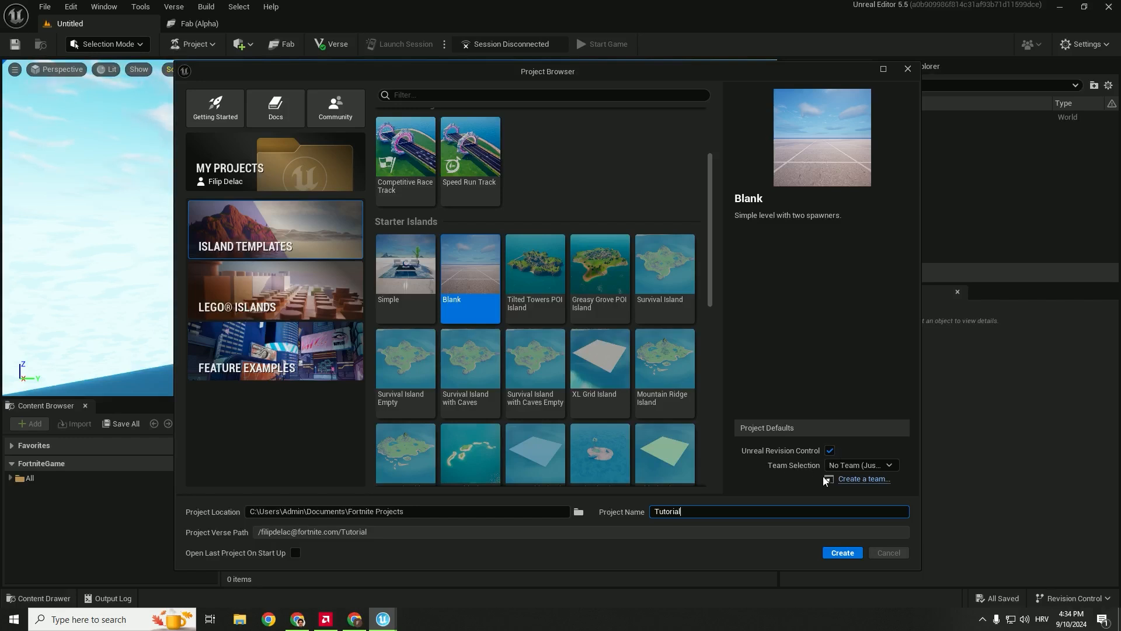
left_click(890, 465)
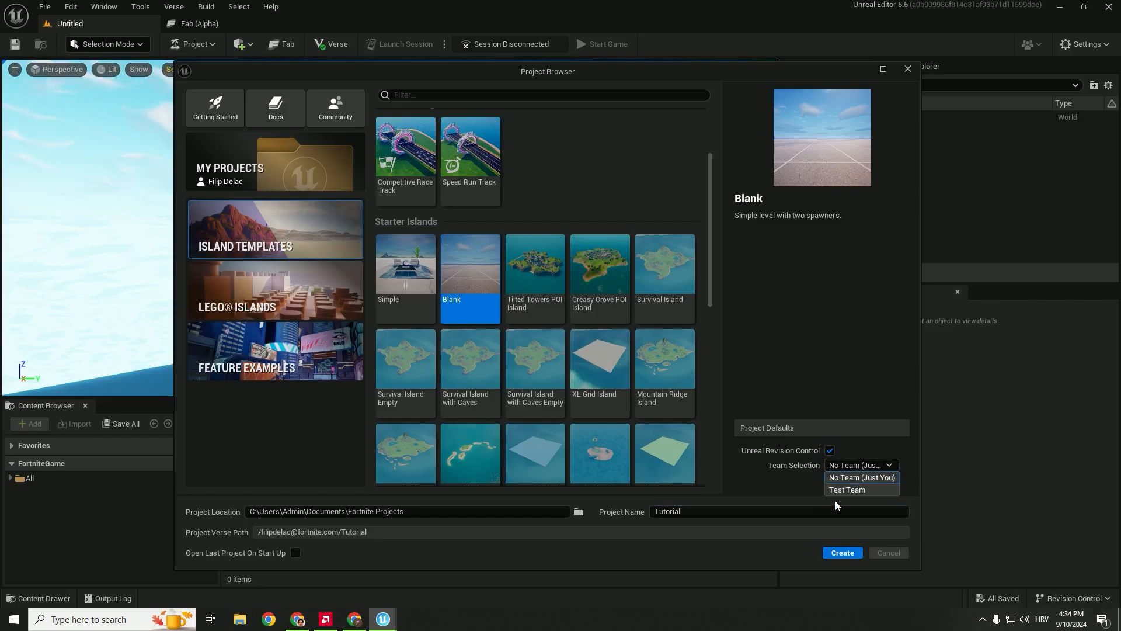
left_click(795, 480)
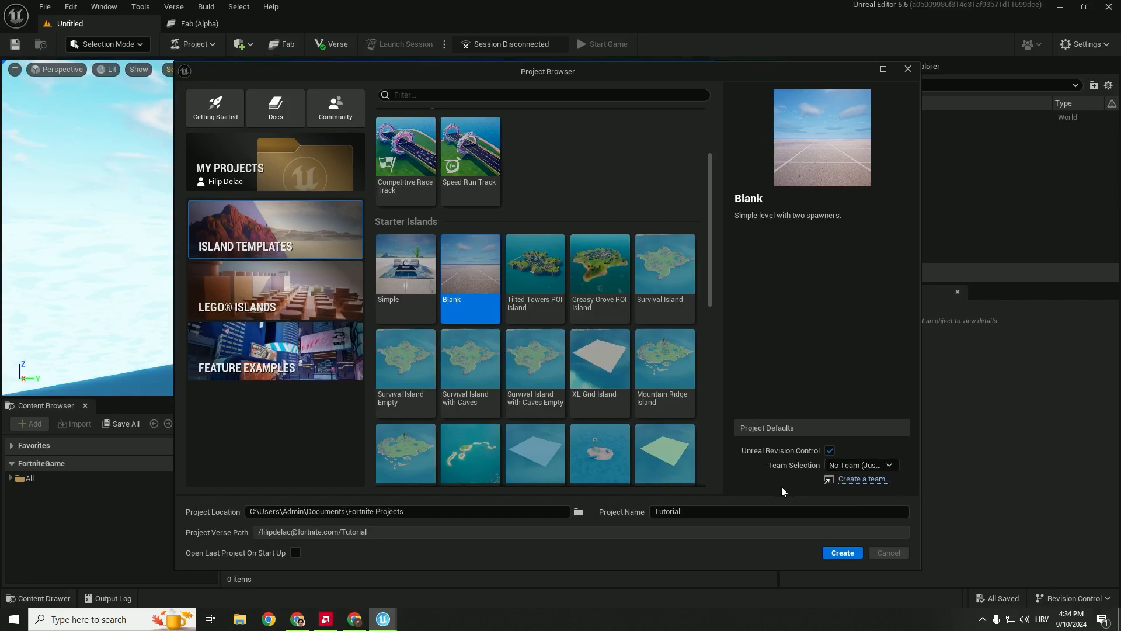
left_click(840, 554)
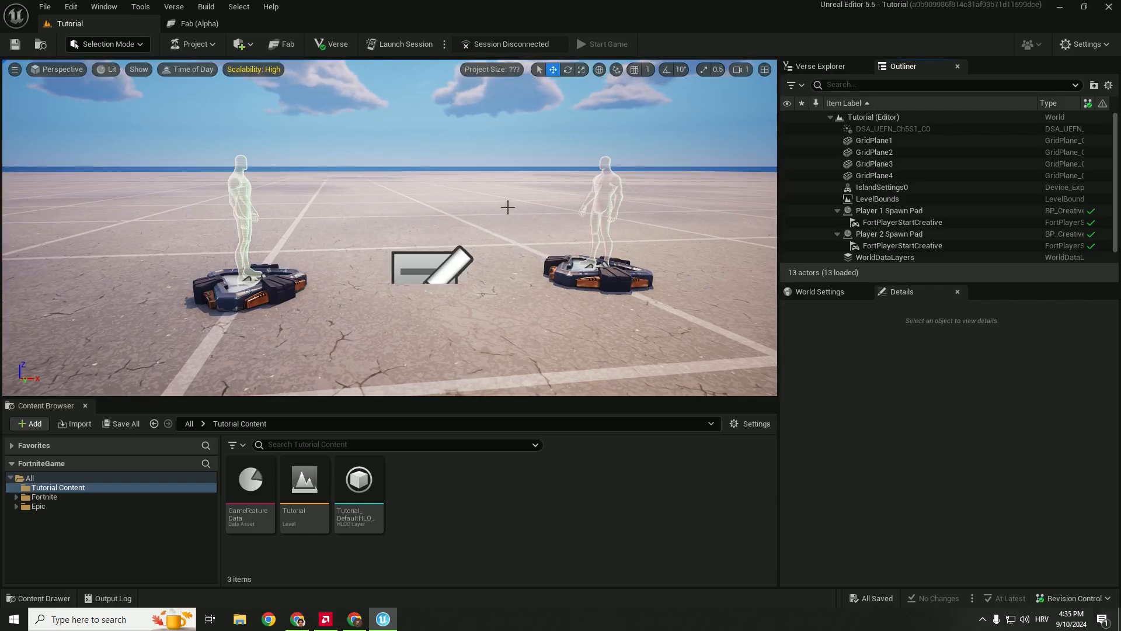
Step: Fly through the new level at different camera speeds to view the grid floor and spawn pads from near and far
right_click_drag(508, 206, 420, 224)
key("a")
key("s")
key("d")
key("w")
key("w")
key("s")
key("d")
key("a")
key("w")
scroll(505, 204, "down", 2)
scroll(504, 209, "down", 5)
key("d")
key("w")
scroll(483, 227, "up", 6)
key("w")
key("d")
key("w")
scroll(373, 190, "up", 5)
key("w")
key("s")
scroll(392, 219, "down", 3)
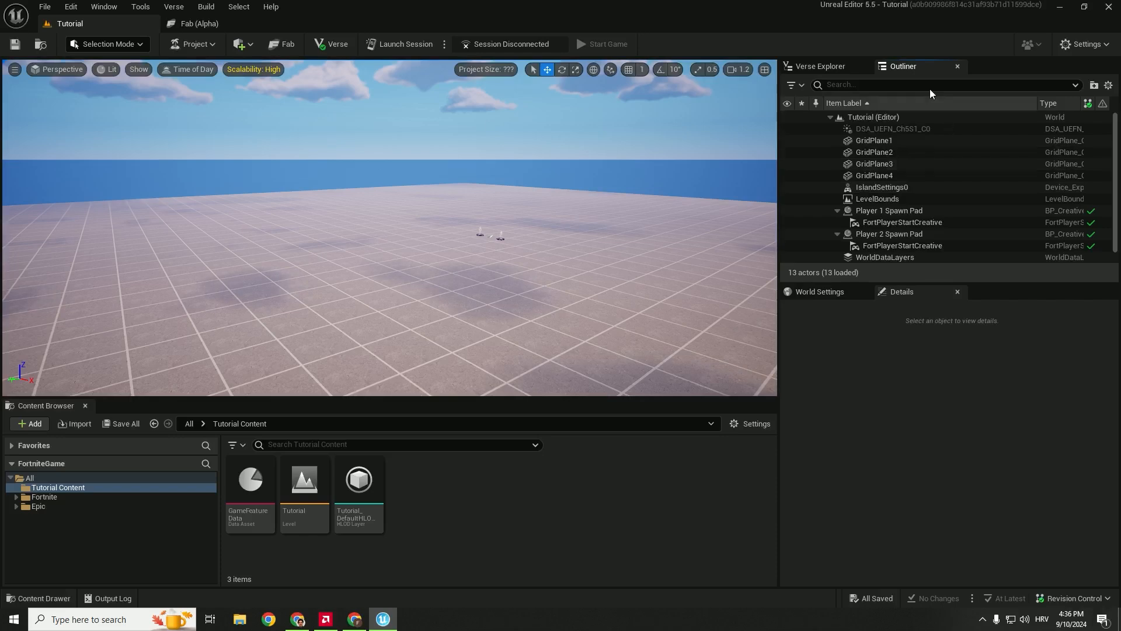
Step: Select GridPlane1 through GridPlane4 one after another to see which part of the floor each covers
left_click(878, 139)
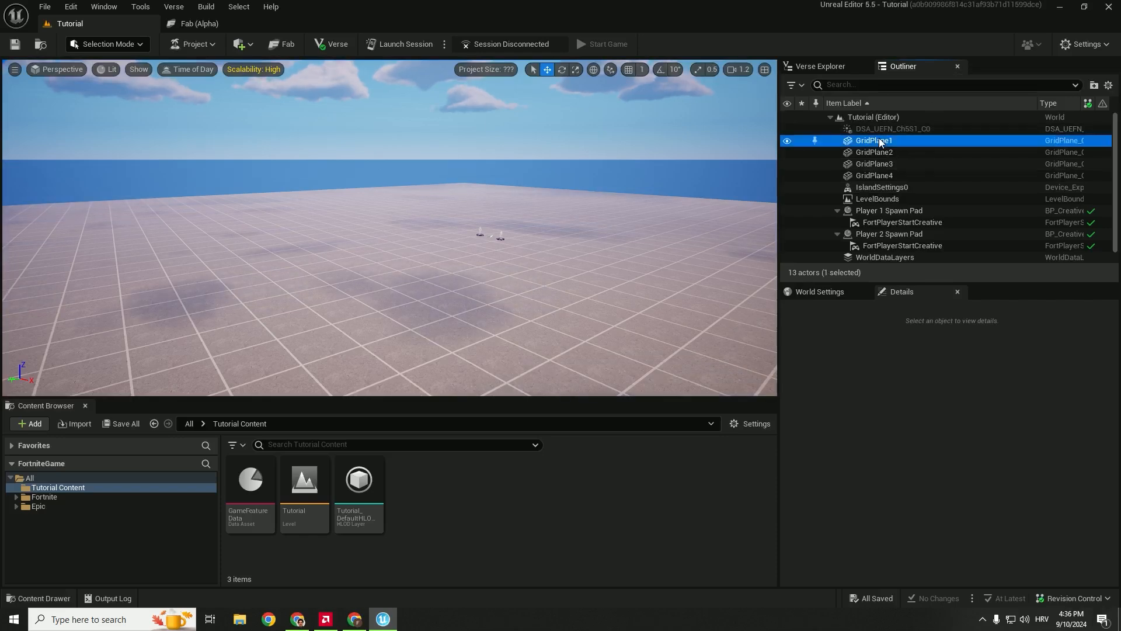
left_click(878, 152)
left_click(882, 164)
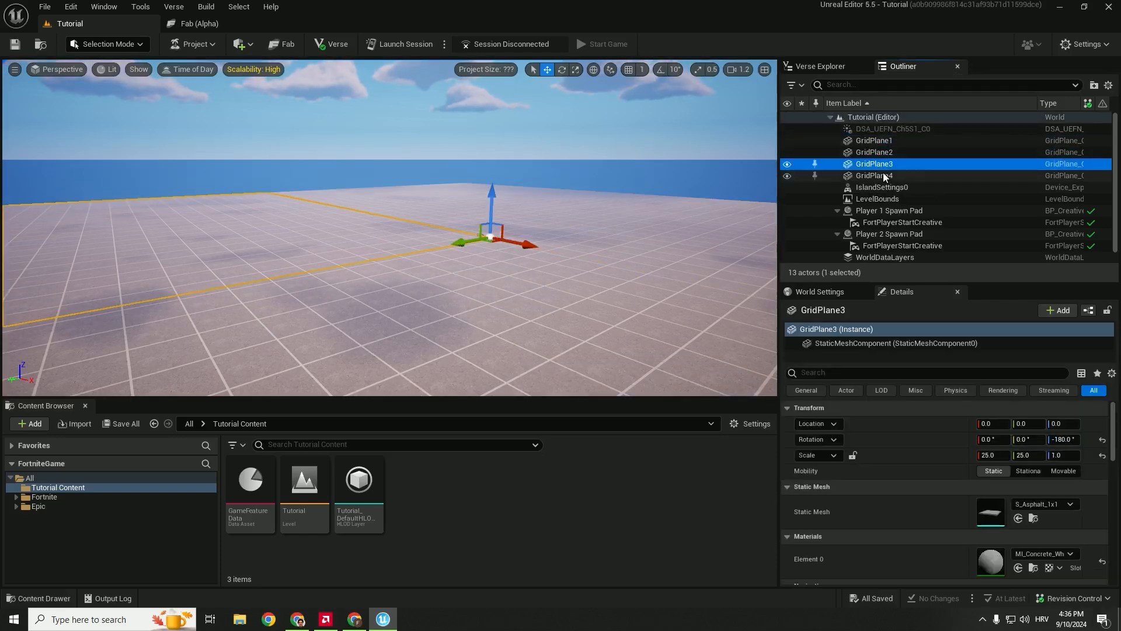
left_click(884, 175)
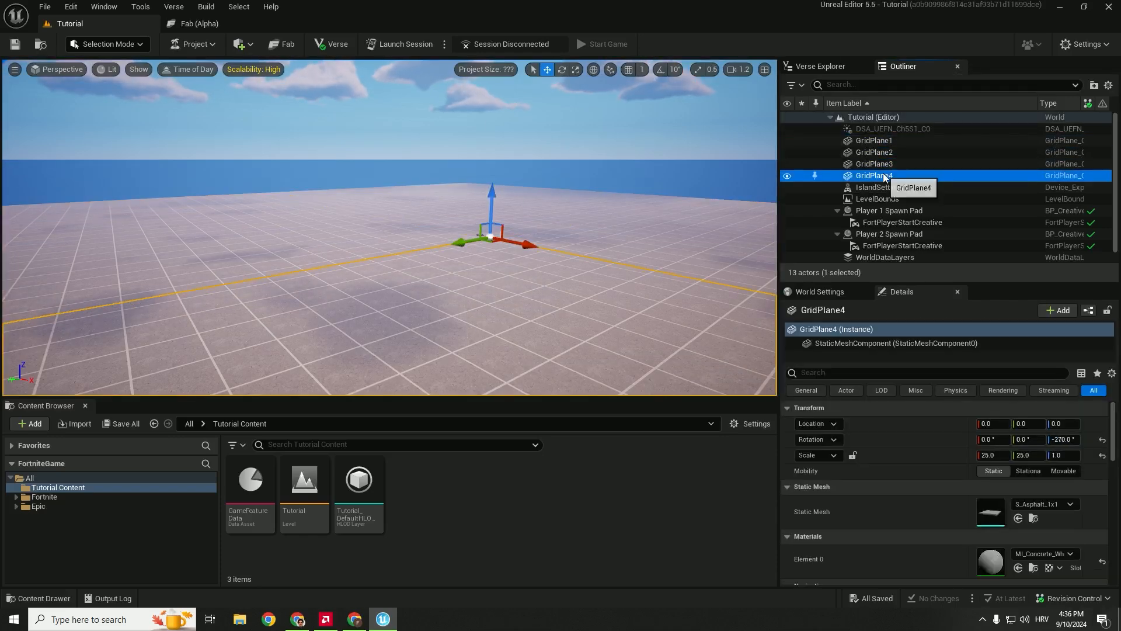
Step: Focus the viewport on Player 1 Spawn Pad, view it from further away, and focus on GridPlane4
double_click(882, 211)
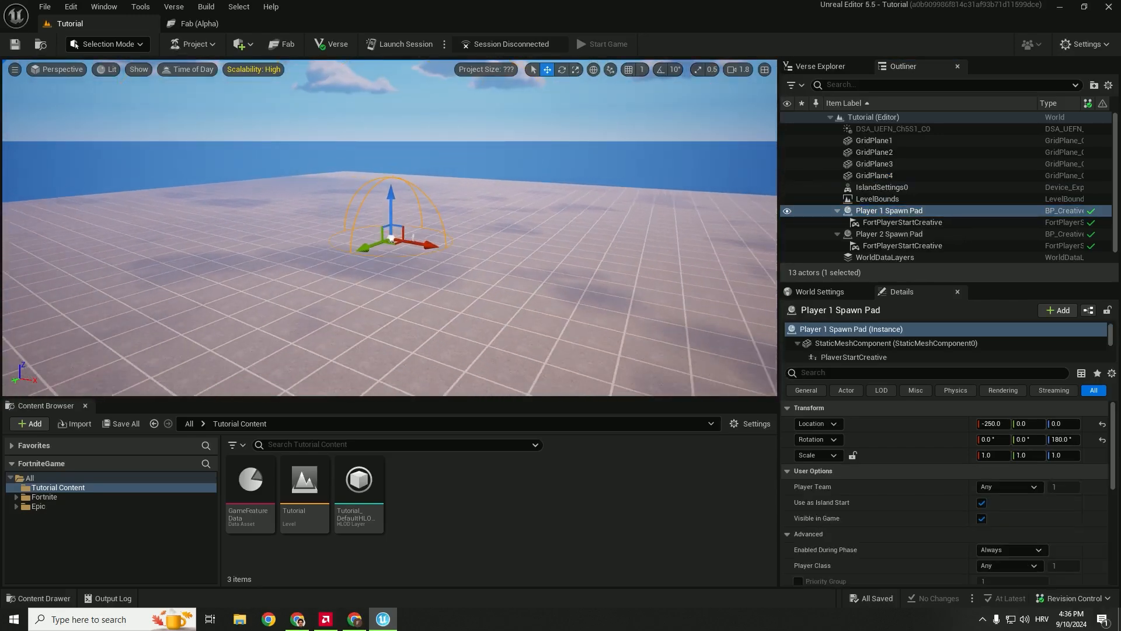
key("f")
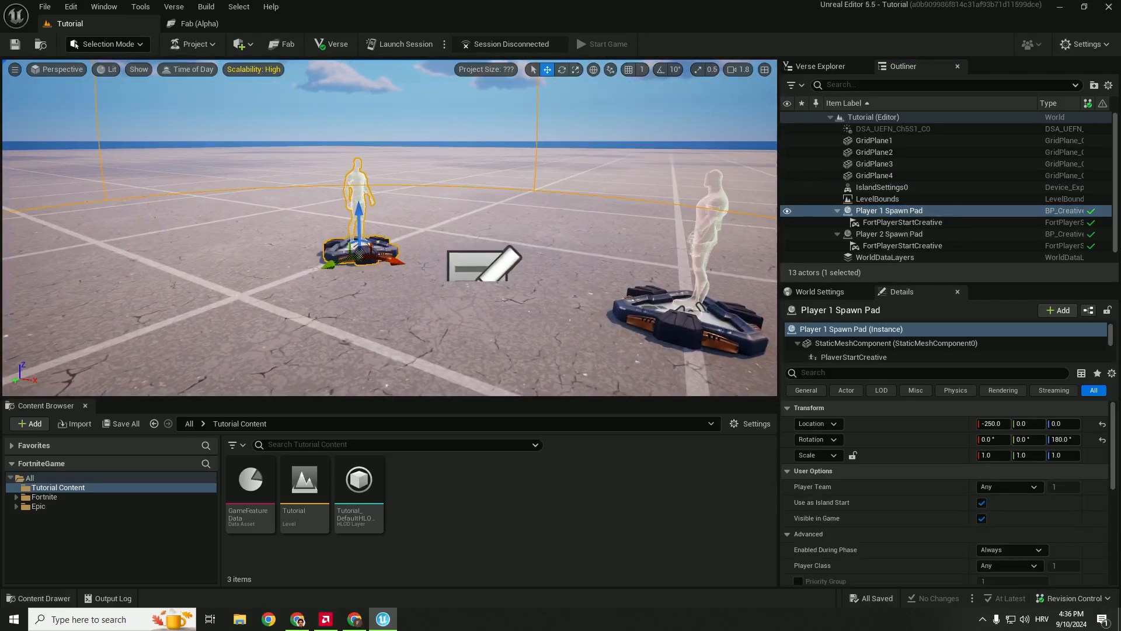
key("s")
right_click_drag(602, 212, 713, 209)
key("a")
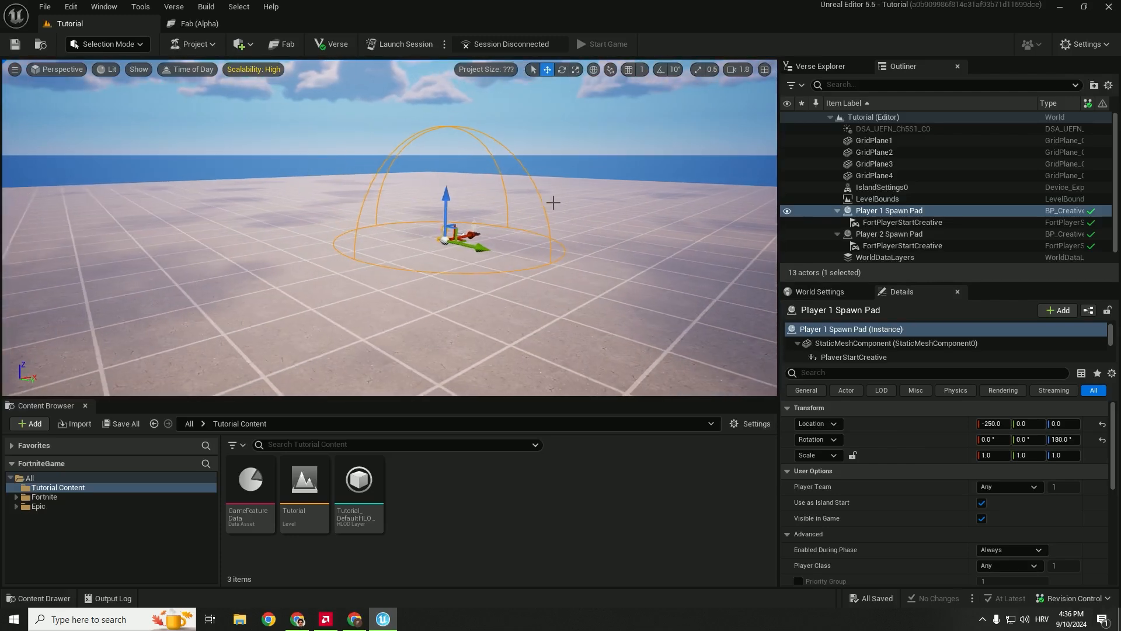
left_click(879, 175)
key("f")
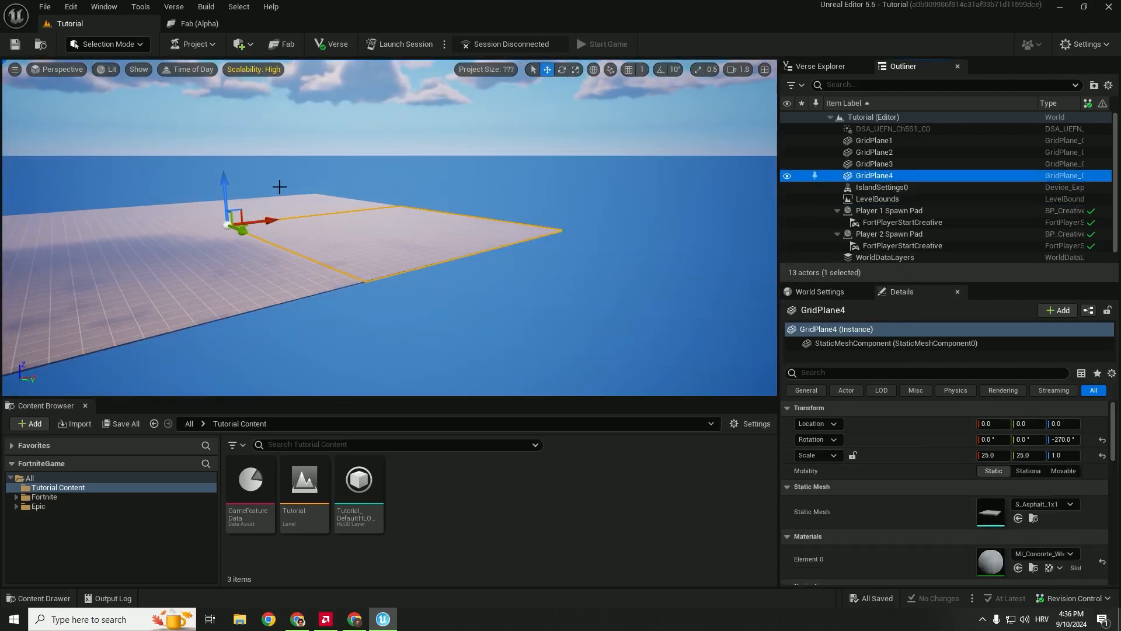
left_click(297, 199)
key("f")
Step: Focus on Player 1 Spawn Pad, raise it off the floor, and move it to about X -423, Y -112, Z 19
left_click(889, 211)
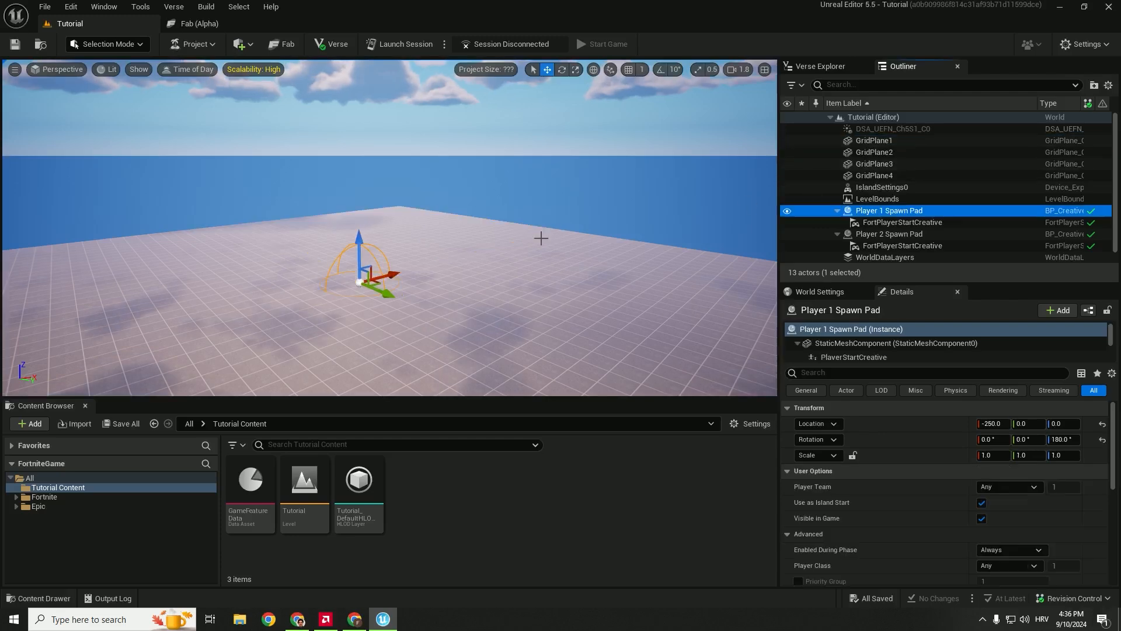
key("f")
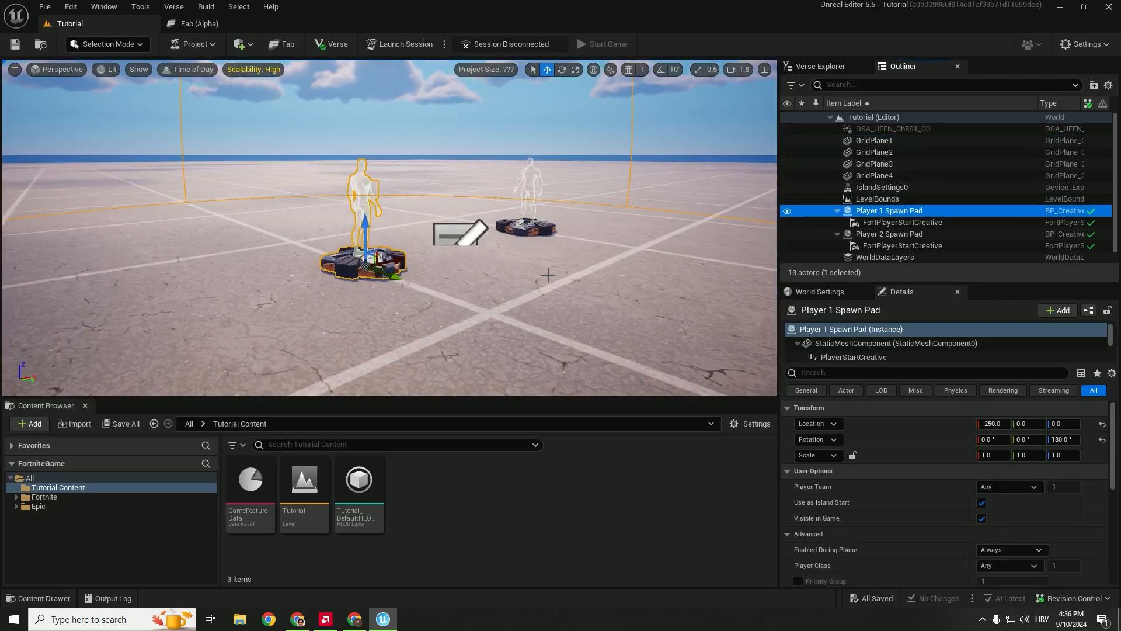
mouse_move(577, 202)
right_mouse_down()
mouse_move(549, 216)
mouse_move(577, 202)
right_mouse_up()
scroll(577, 202, "down", 2)
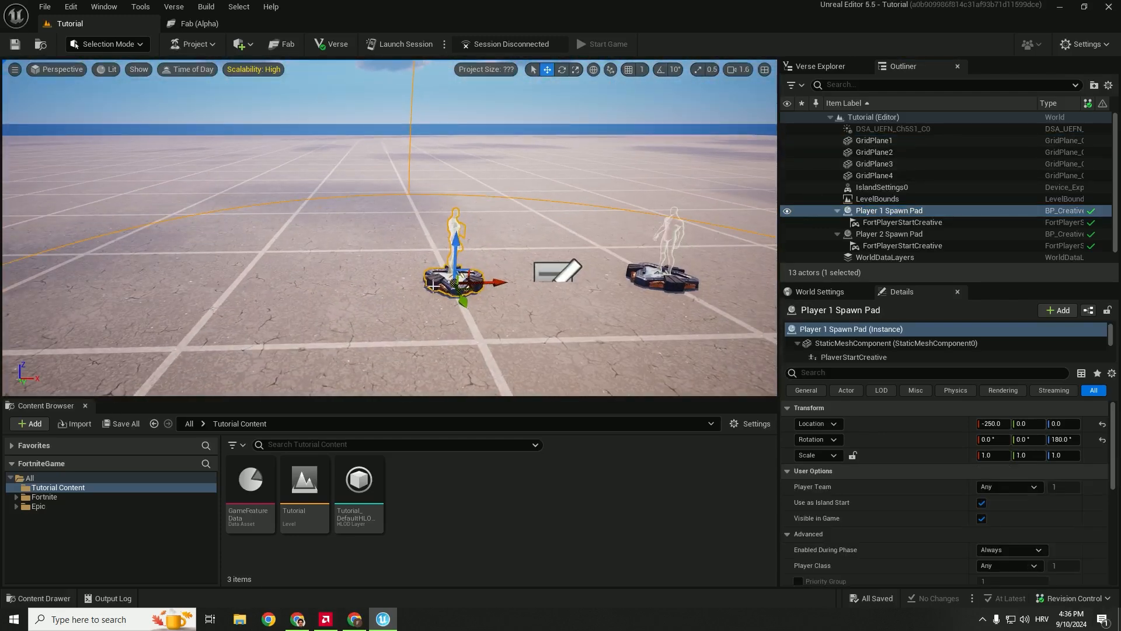
left_click_drag(450, 243, 450, 233)
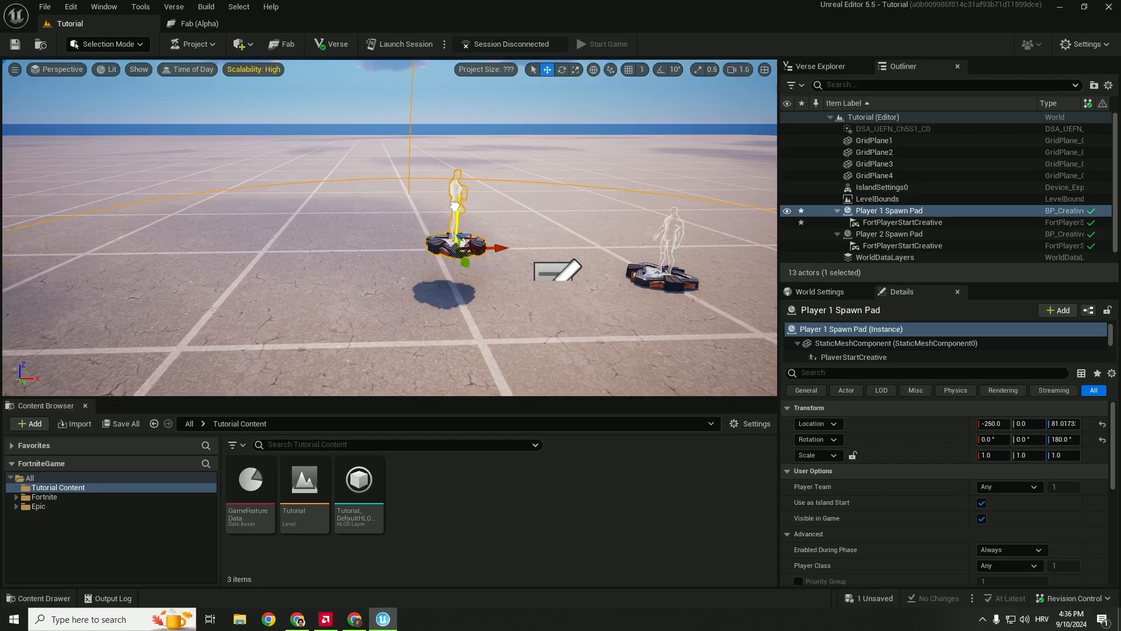
left_click_drag(470, 295, 476, 258)
right_click_drag(429, 238, 350, 265)
key("s")
left_click_drag(421, 270, 333, 280)
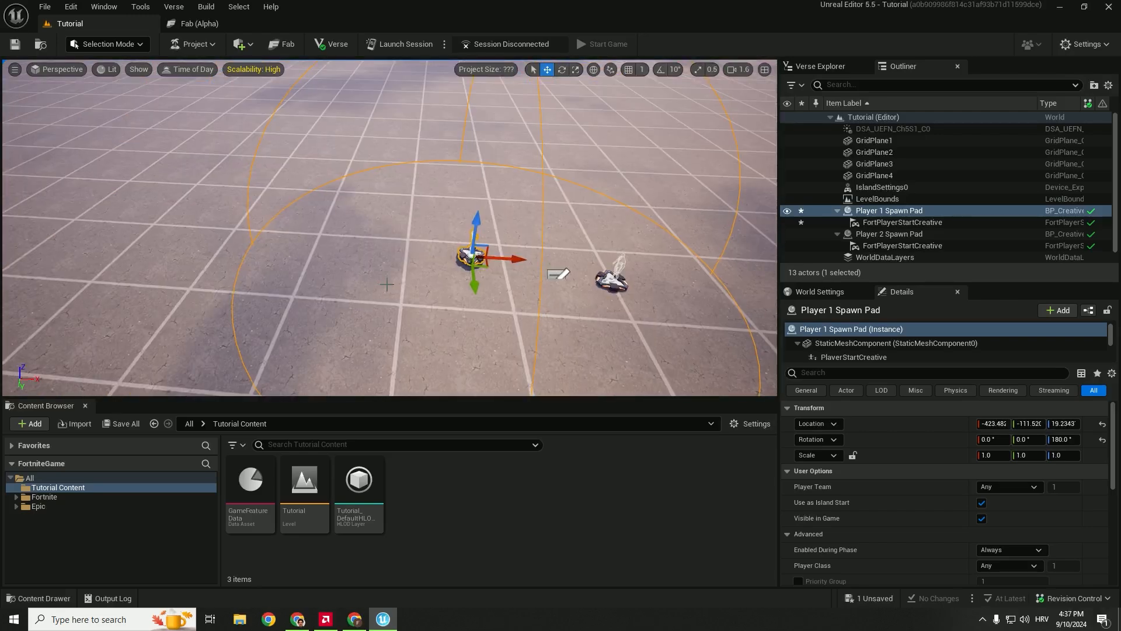
Step: Rotate Player 1 Spawn Pad slightly about its vertical axis to about 177.6° and try scaling it
key("e")
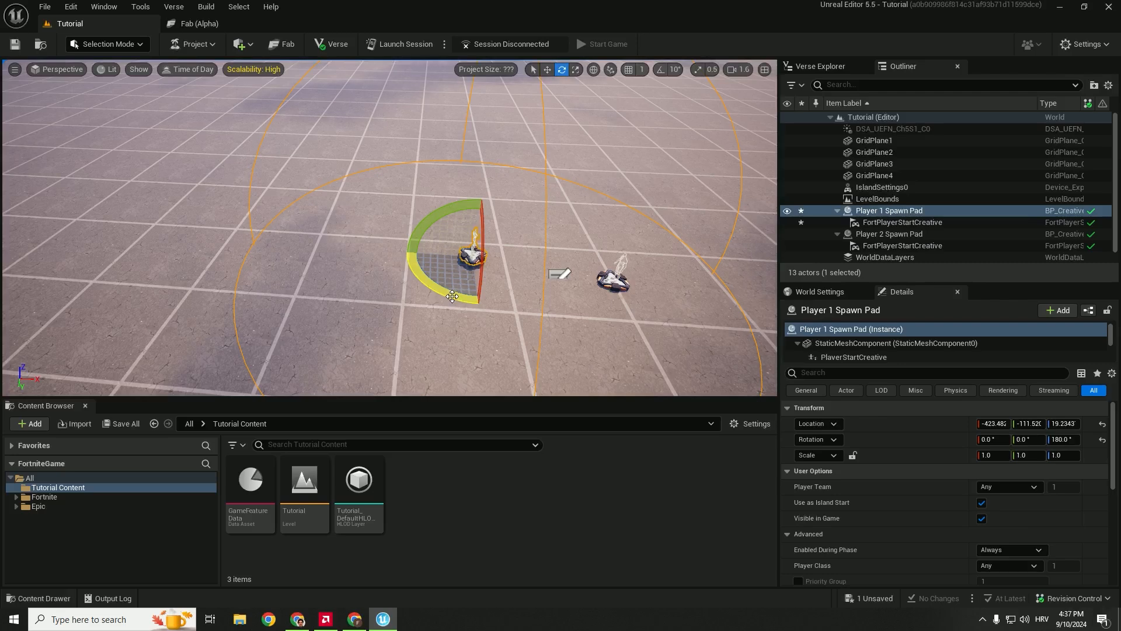
left_click_drag(453, 296, 514, 256)
key("r")
Step: Undo the scaling, rotation and moves of Player 1 Spawn Pad and return to the move tool
key("ctrl+z")
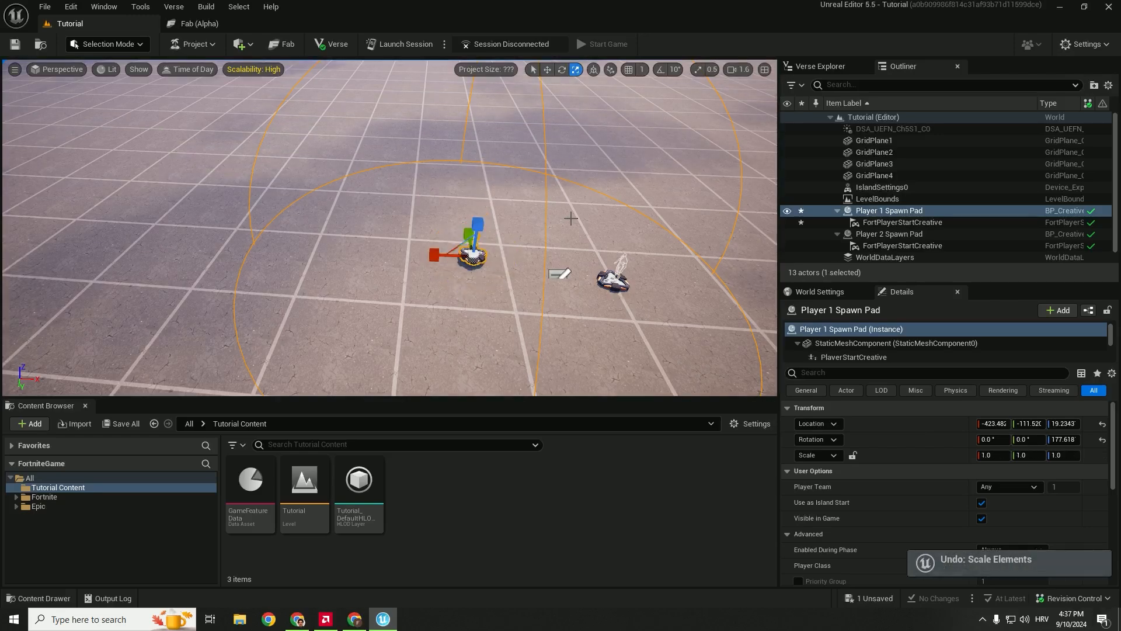
key("ctrl+z")
key("ctrl+z")
key("ctrl+z")
key("w")
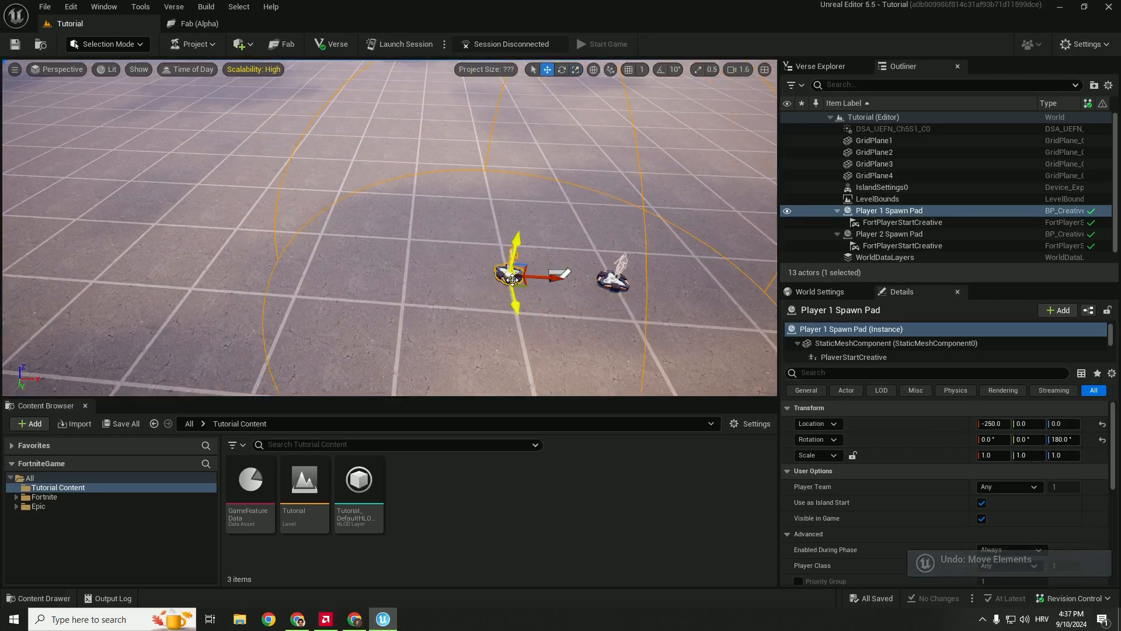
Step: Try an X rotation of 162° on Player 1 Spawn Pad and reset its rotation to the default 0° on all axes
right_click_drag(503, 274, 522, 292)
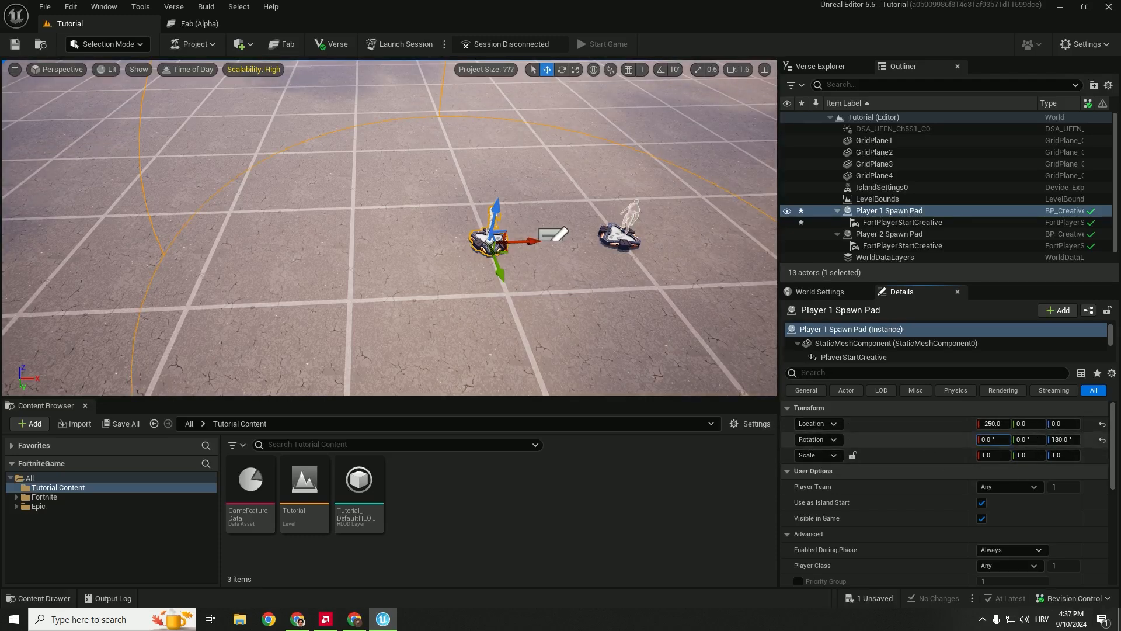
left_click_drag(993, 439, 1049, 443)
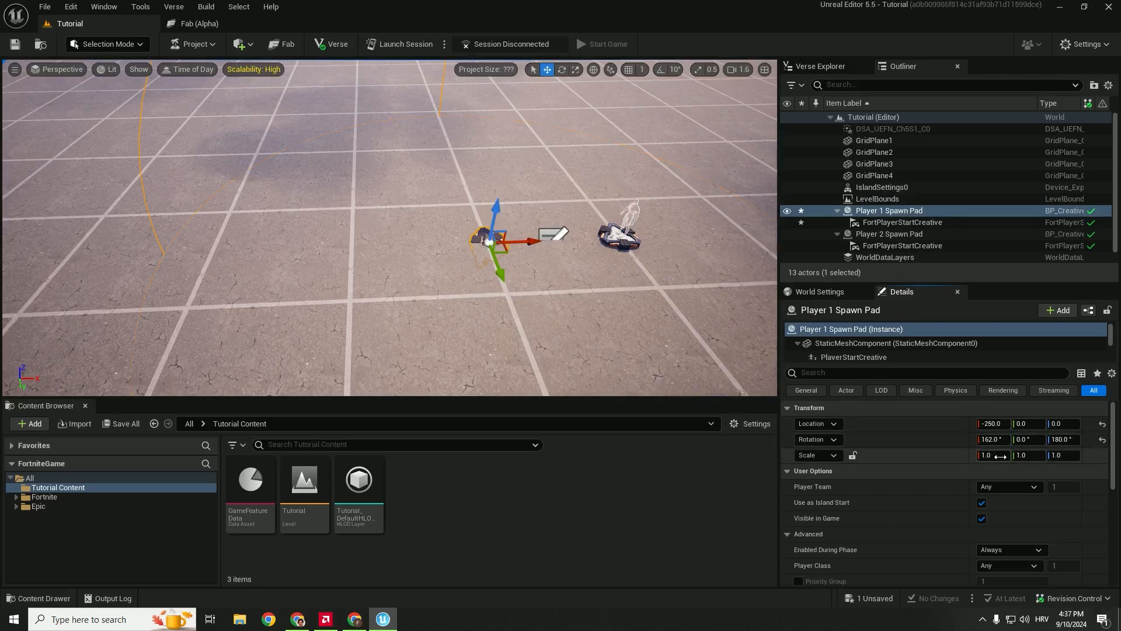
left_click(1102, 442)
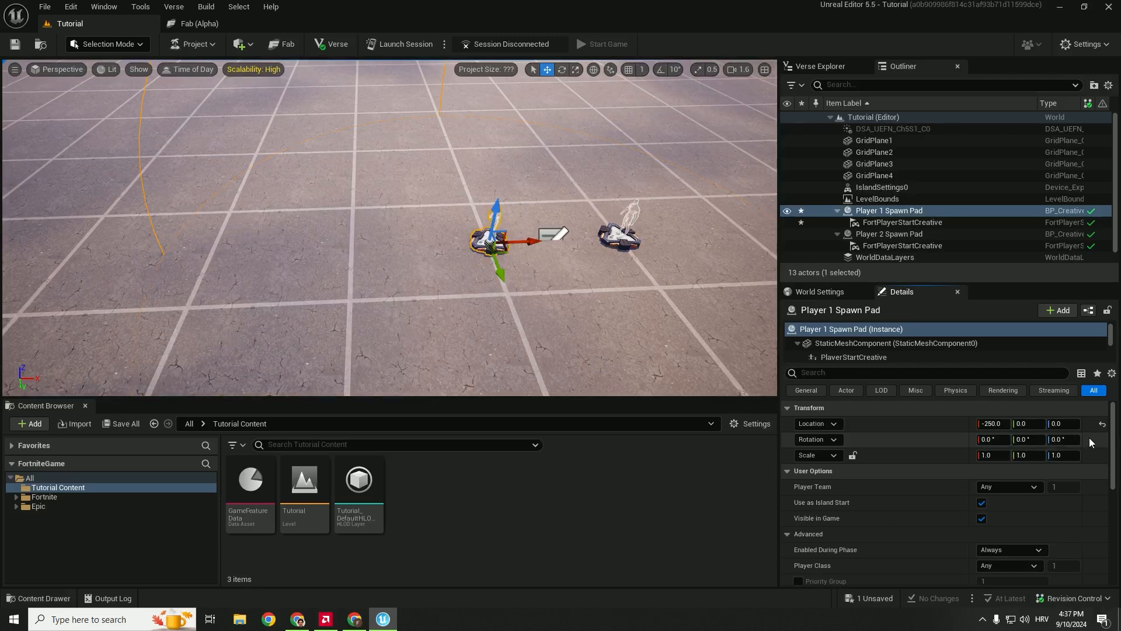
Step: Look through the user options, functions and events of Player 1 Spawn Pad
scroll(934, 467, "down", 10)
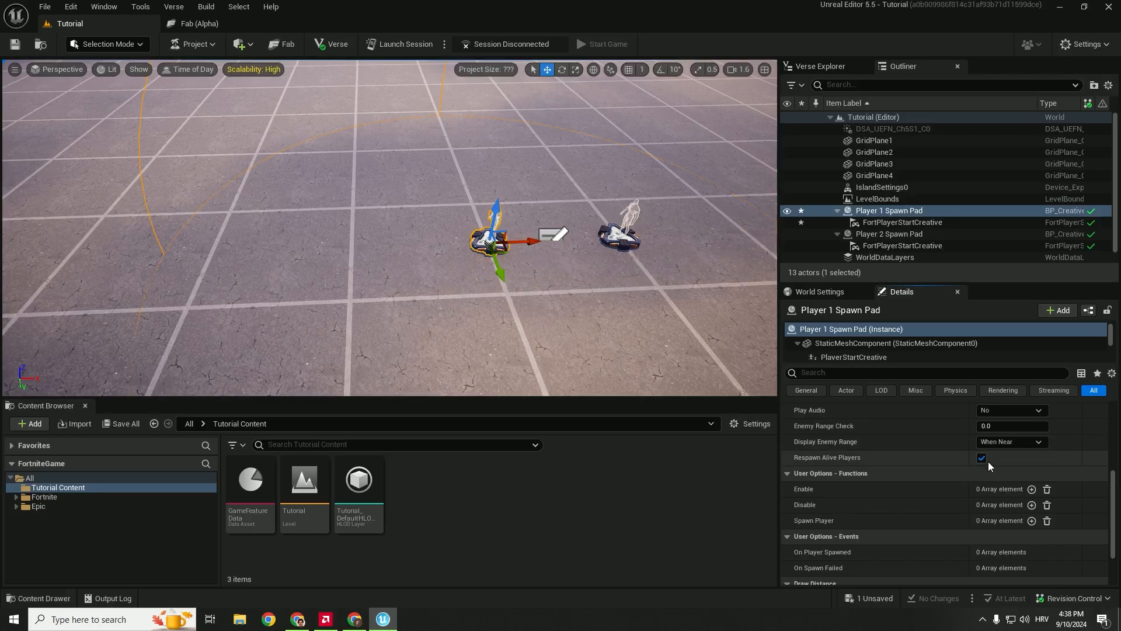
scroll(996, 466, "up", 5)
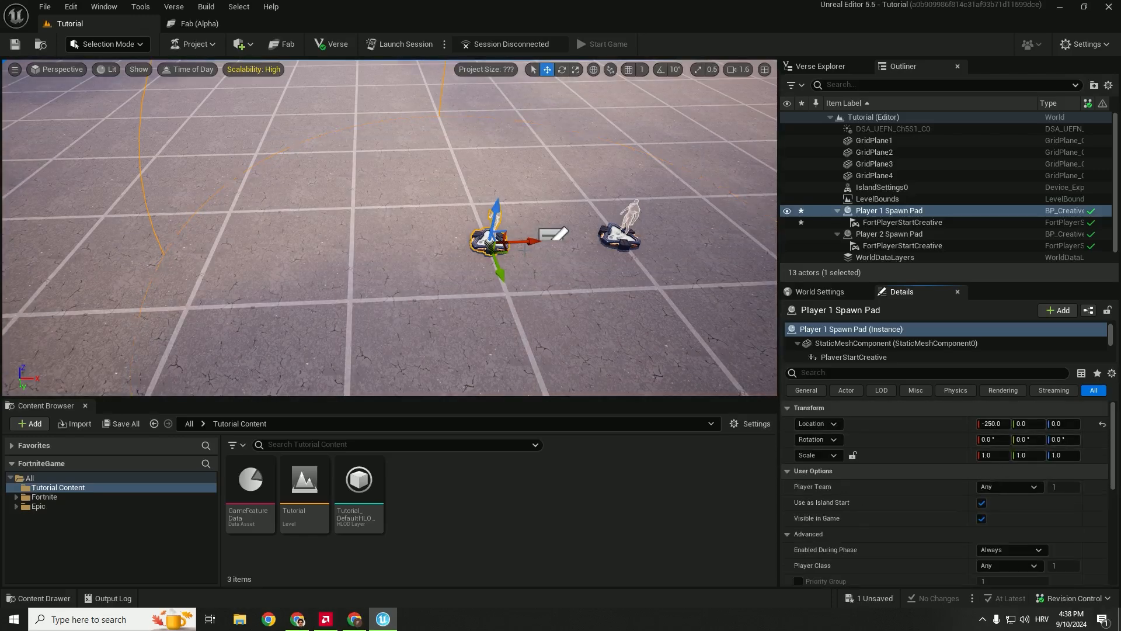
right_click_drag(524, 250, 526, 227)
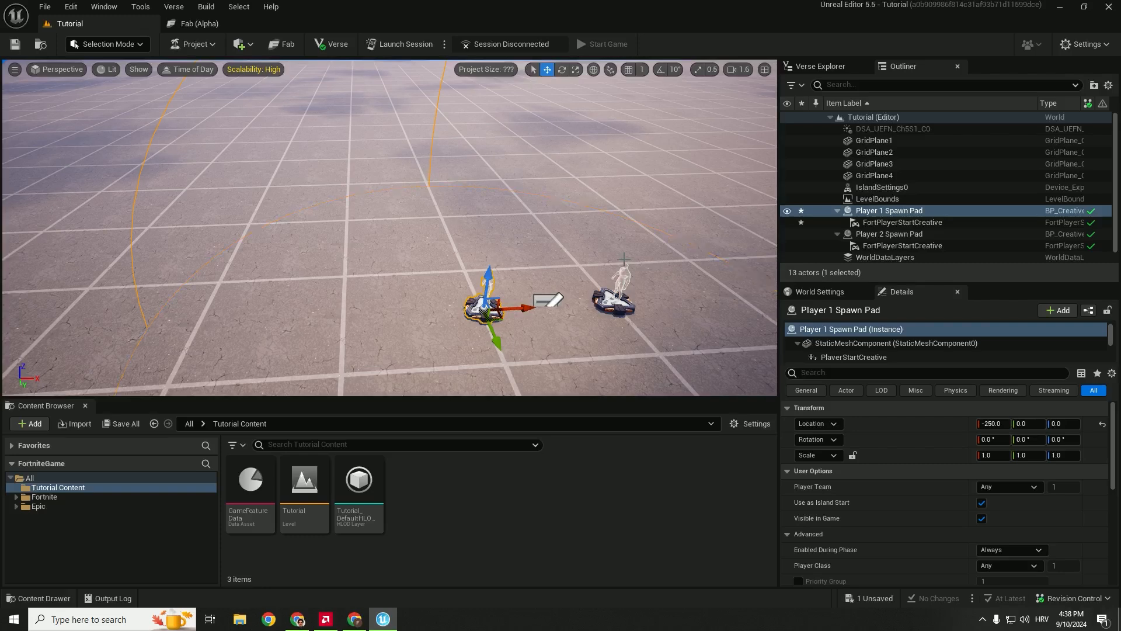
Step: Save the level and look at the available editor modes, staying in Selection mode
left_click(16, 44)
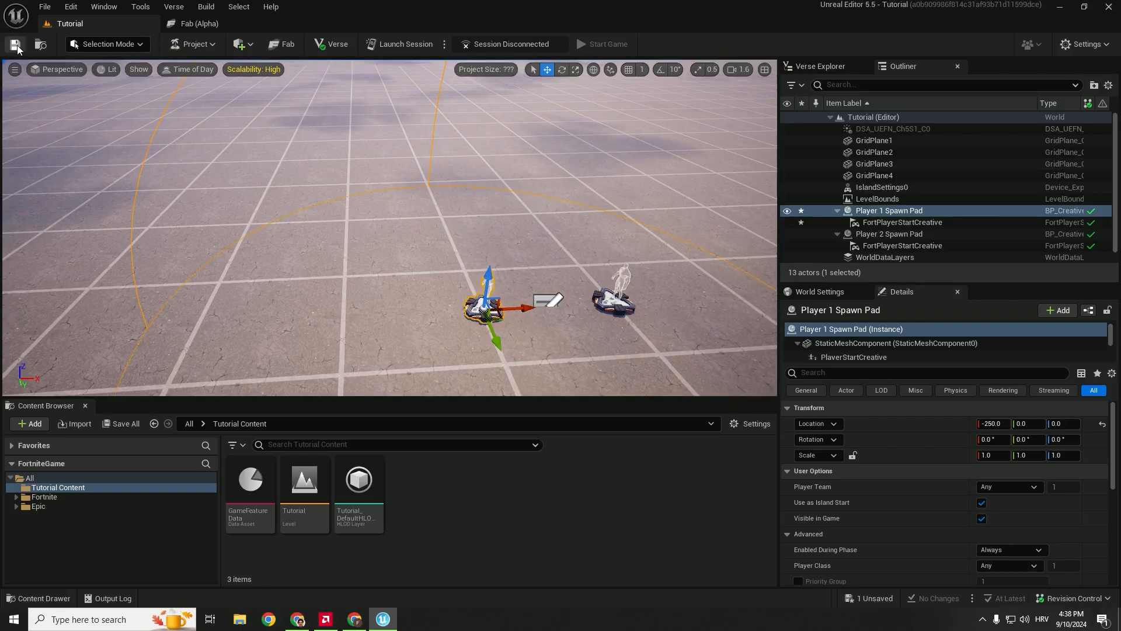
left_click(113, 47)
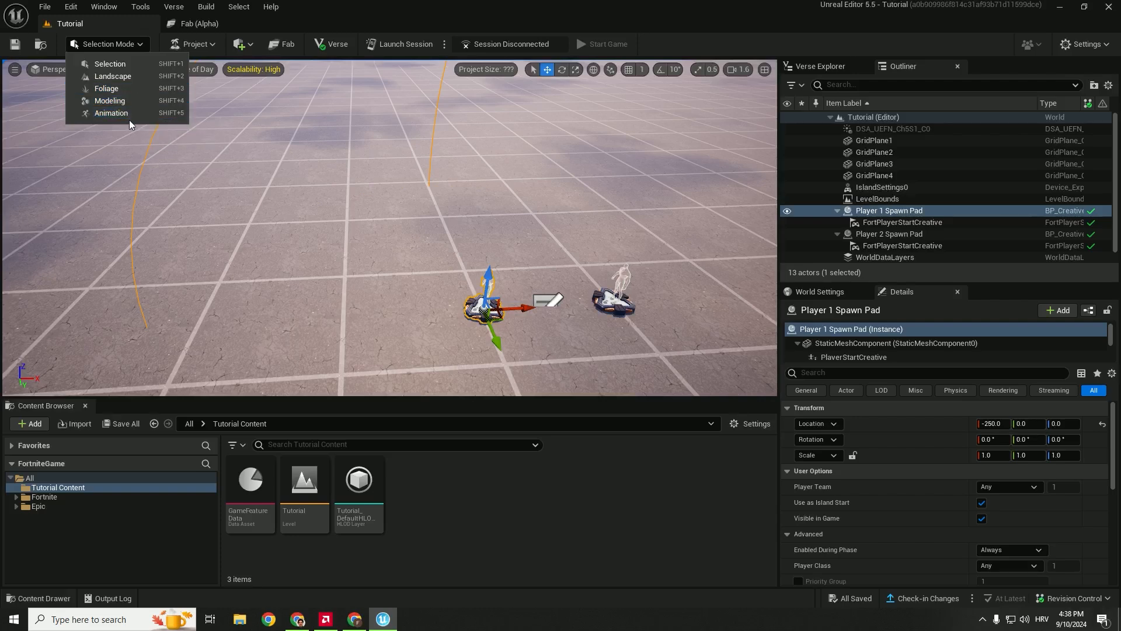
left_click(142, 47)
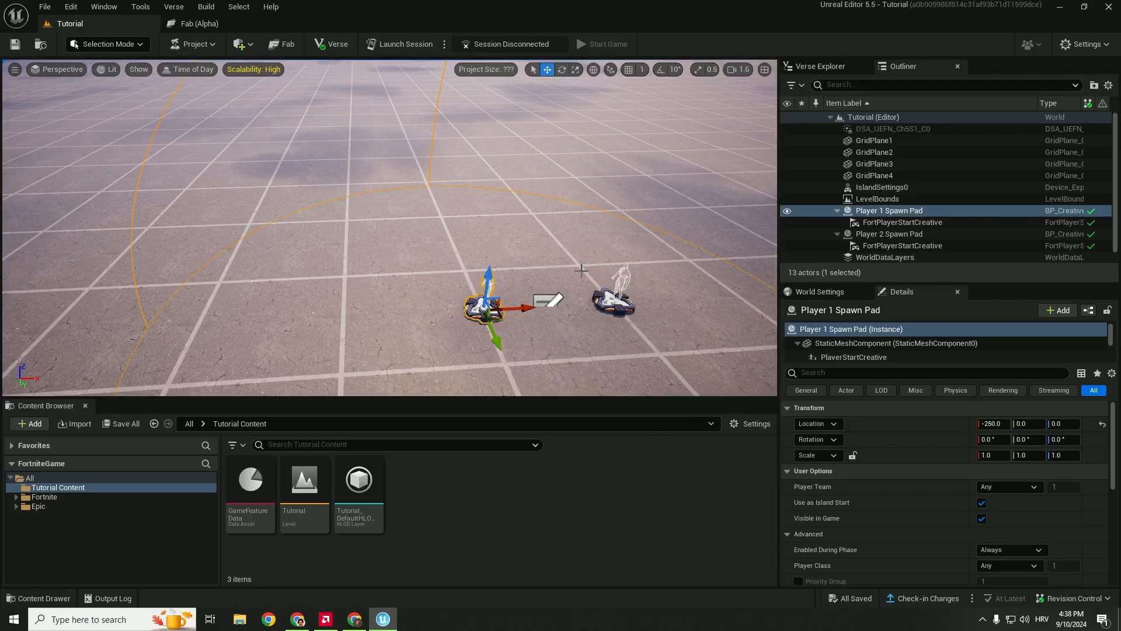
Step: Delete Player 1 Spawn Pad and Player 2 Spawn Pad from the level
right_click_drag(545, 224, 566, 219)
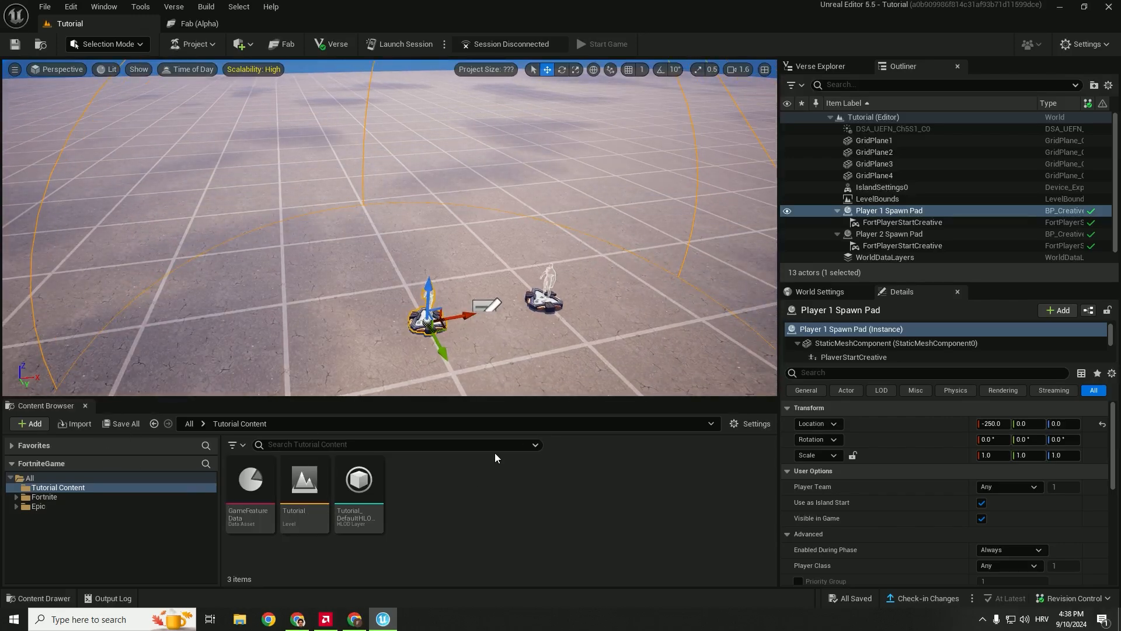
right_click_drag(607, 233, 608, 210)
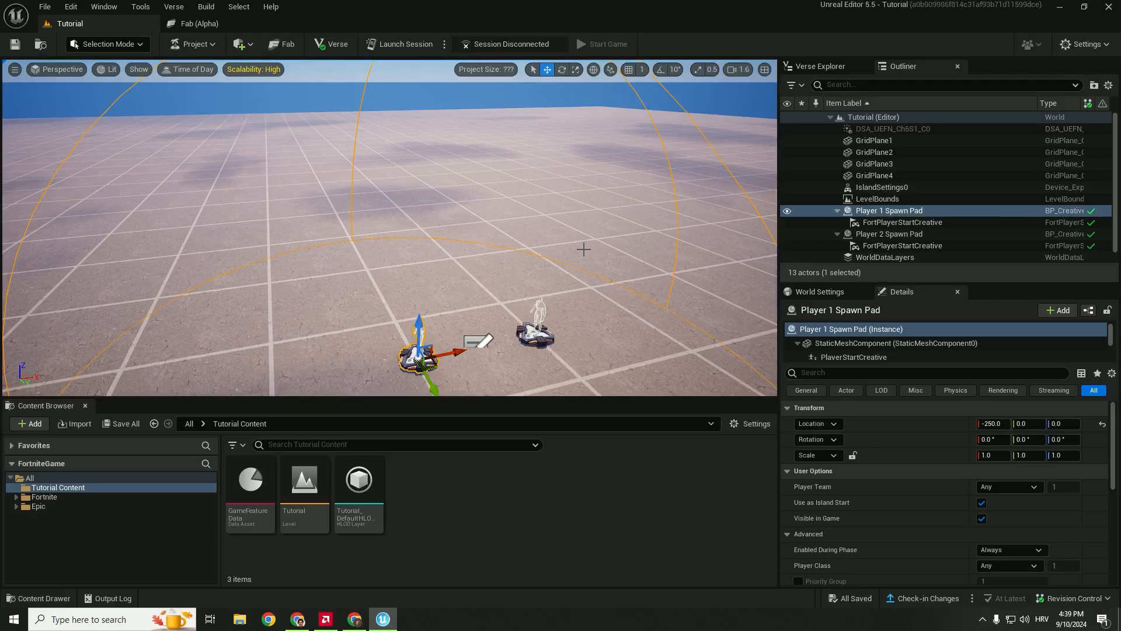
right_click_drag(538, 238, 530, 236)
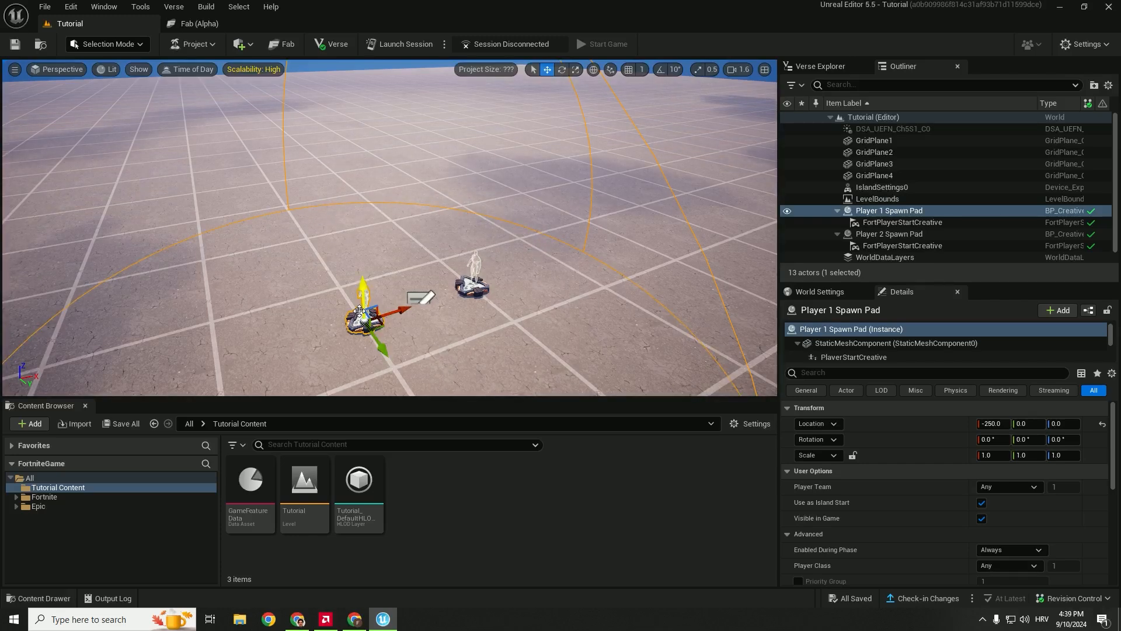
key("Delete")
left_click(474, 285)
key("Delete")
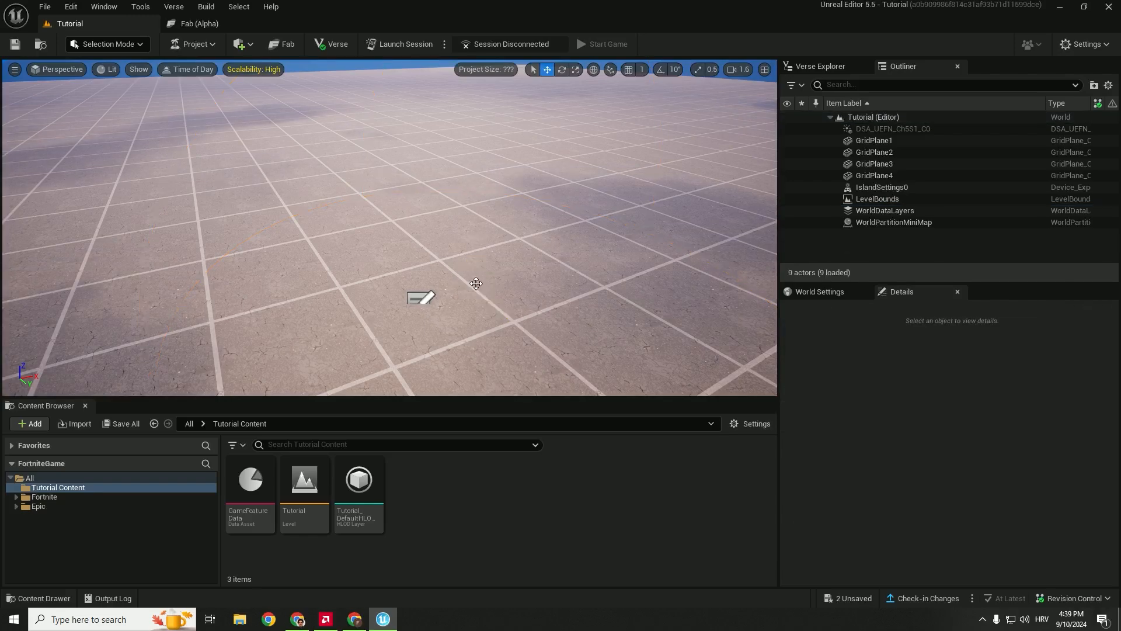
key("ctrl+z")
Step: Select the IslandSettings0 device on the floor and raise it to a height of about Z 416
right_click_drag(530, 289, 530, 322)
key("w")
right_click_drag(431, 292, 430, 286)
left_click(434, 257)
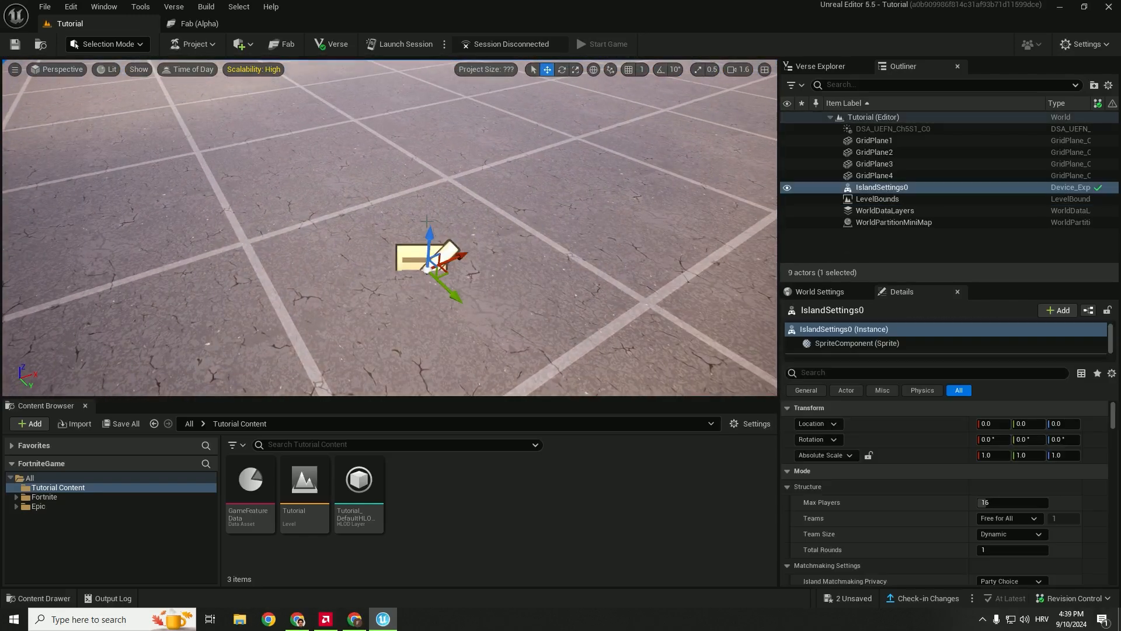
left_click_drag(410, 231, 408, 151)
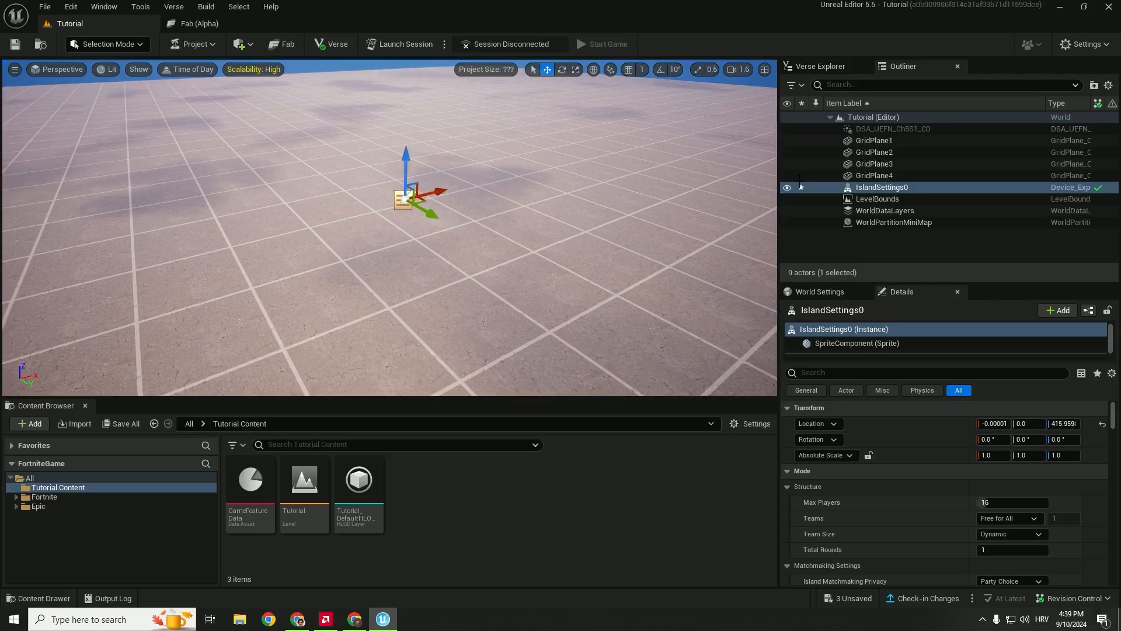
Step: Examine the IslandSettings0 entry and the project's Verse files, and return to the list of level actors
left_click(888, 191)
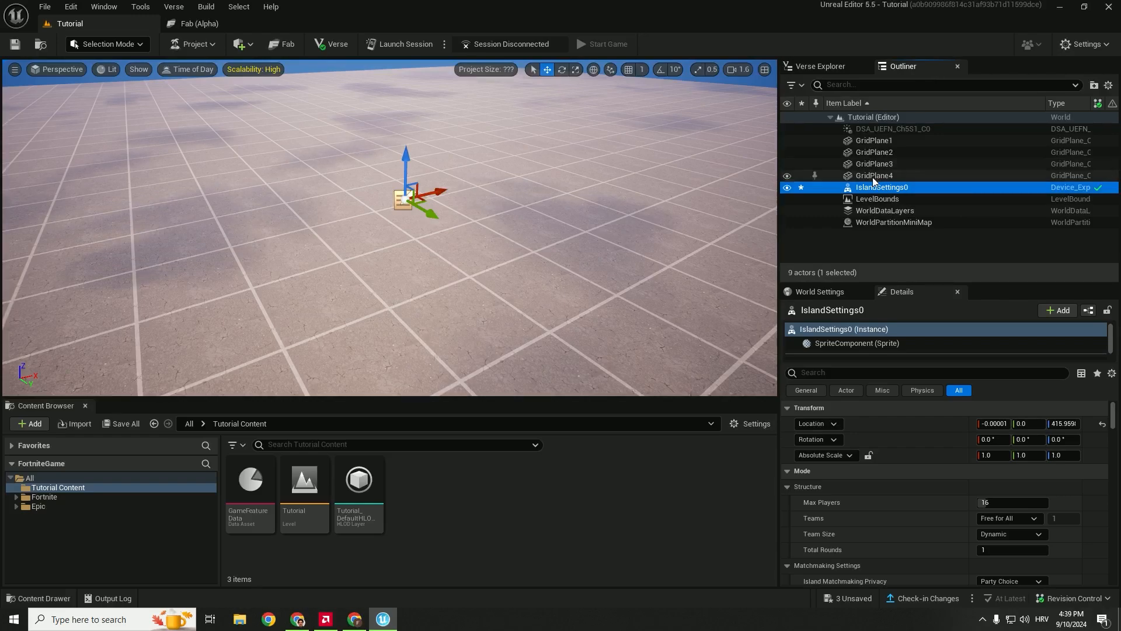
mouse_move(1112, 418)
left_mouse_down()
mouse_move(1113, 535)
mouse_move(1113, 418)
left_mouse_up()
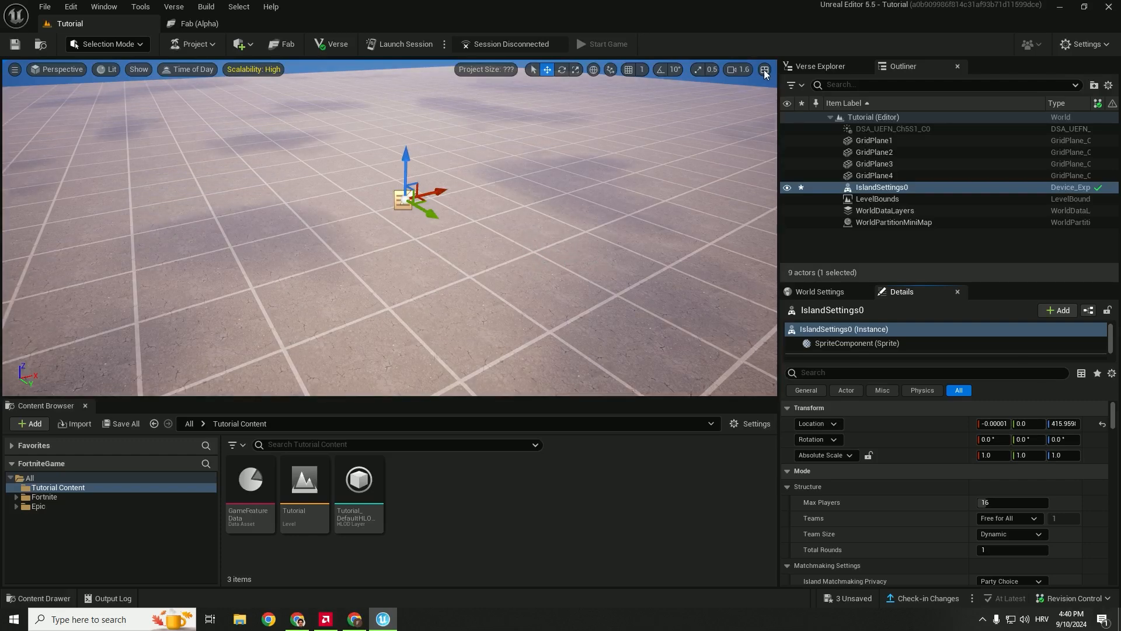
left_click(816, 69)
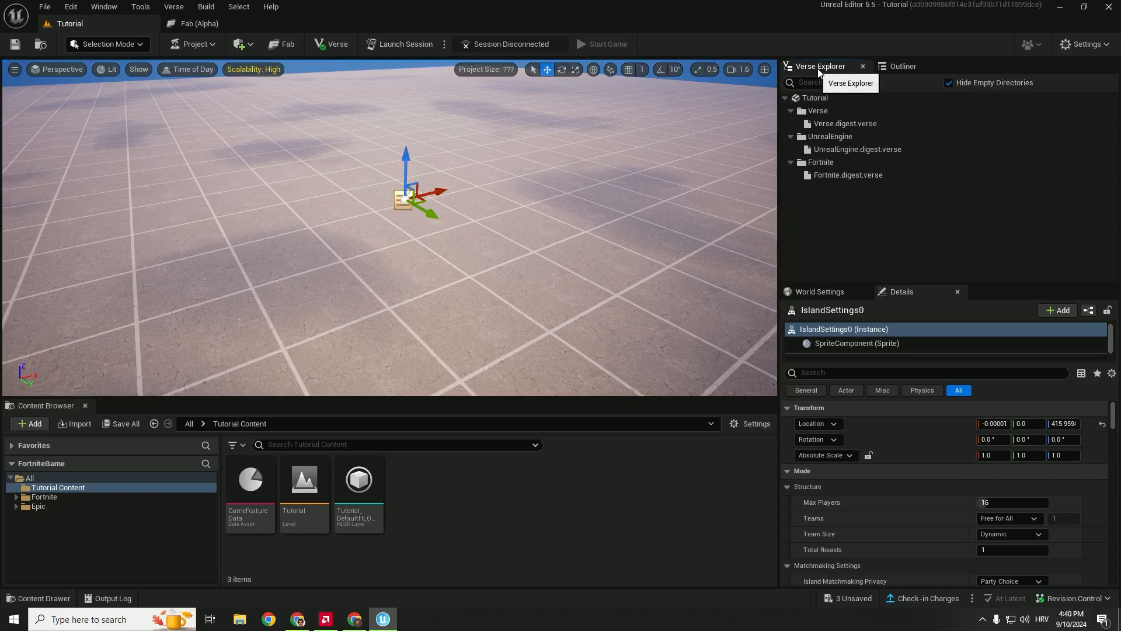
left_click(887, 67)
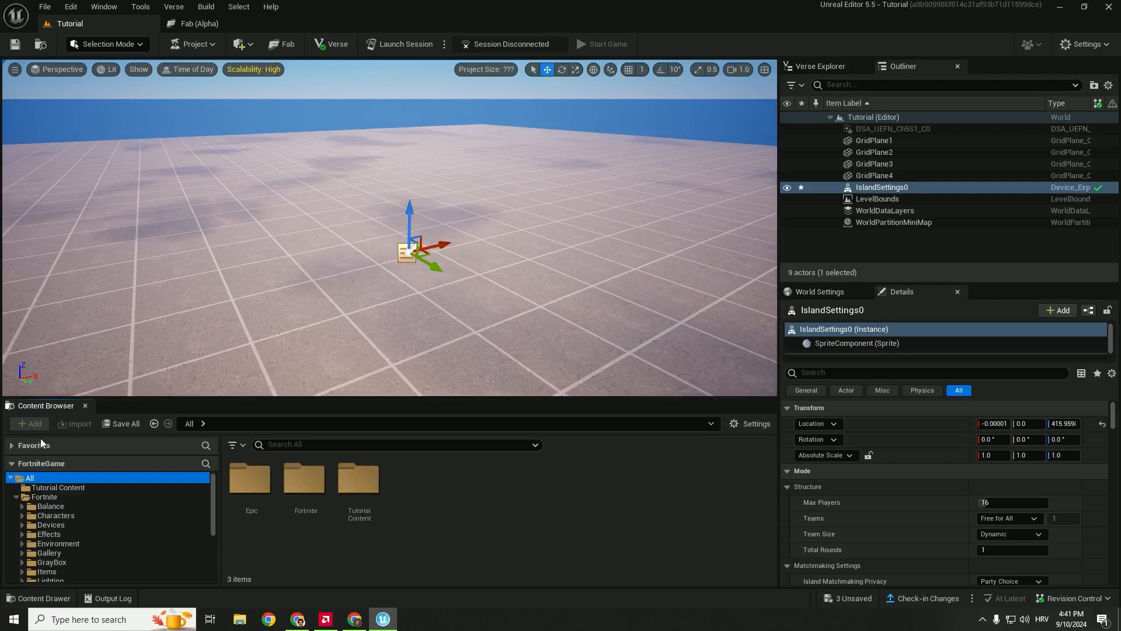
Step: Search all content for "arena" and place the Colossal Coliseum in the level at about X 682, Y -2223, Z 0
left_click(37, 487)
left_click(33, 477)
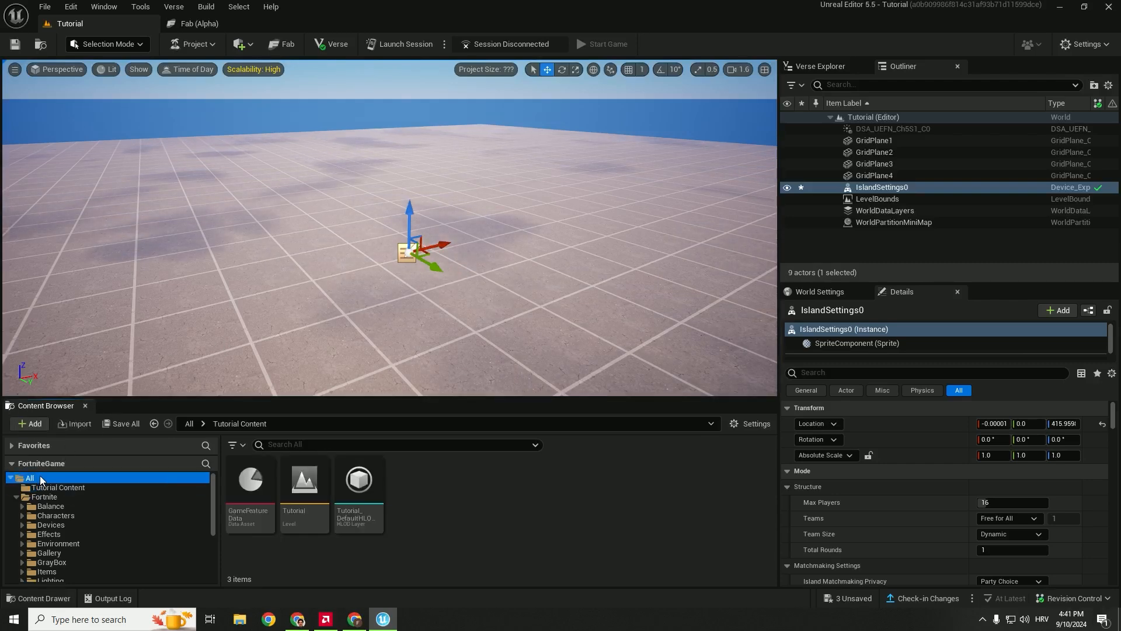
left_click(287, 444)
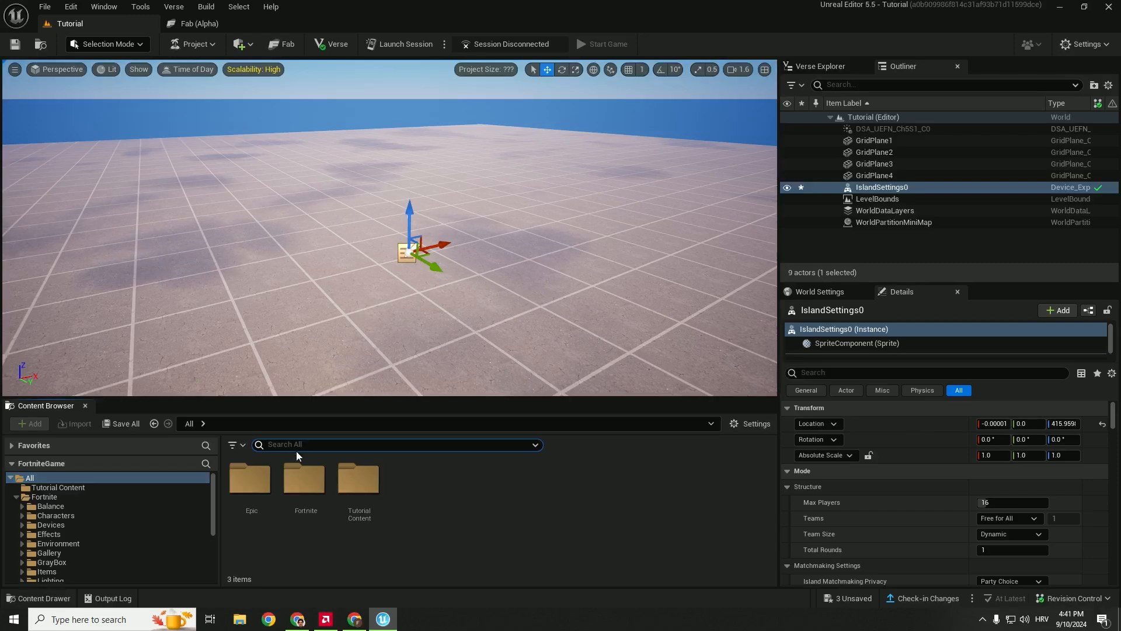
type("arena")
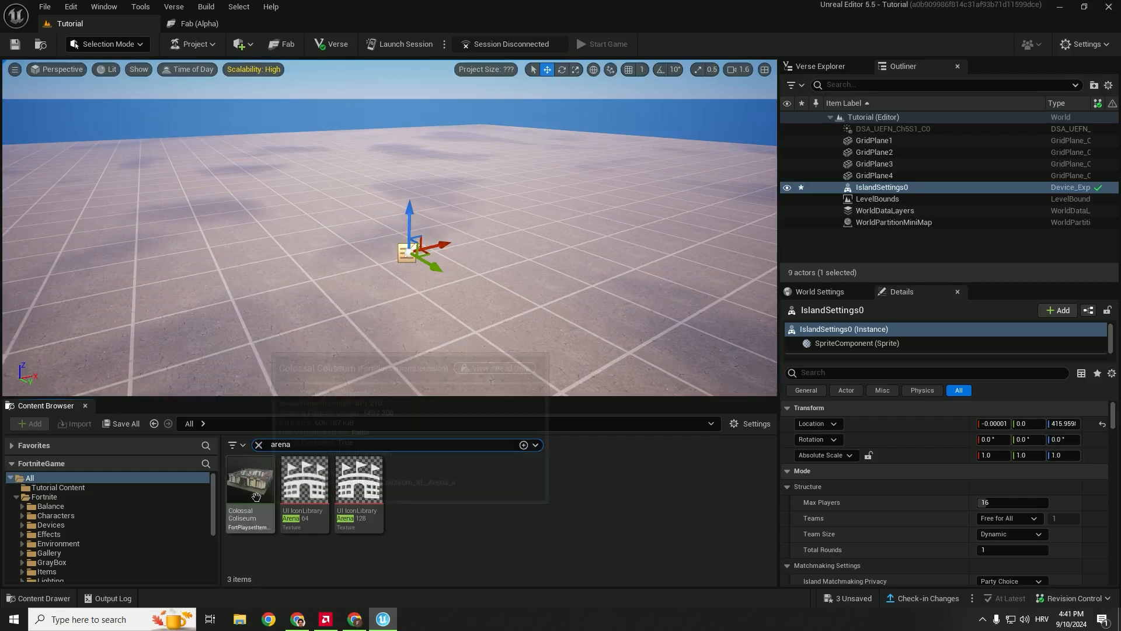
left_click(256, 496)
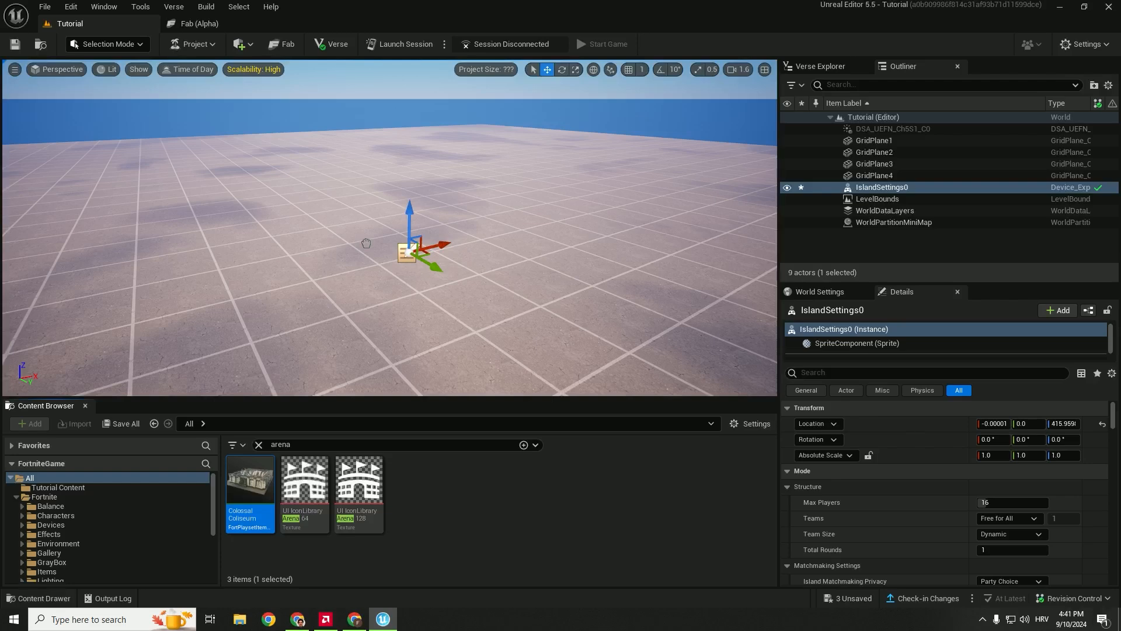
left_click_drag(370, 227, 416, 240)
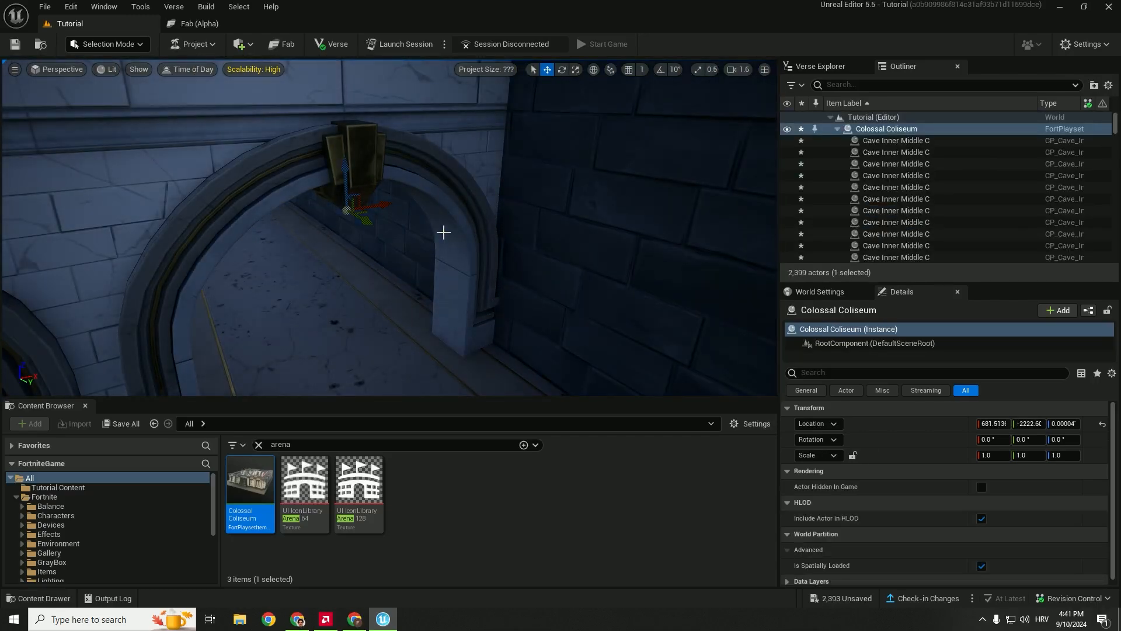
Step: View the coliseum's arena from inside and select a Coliseum PitGate 02 C piece in the pit wall
right_click_drag(488, 240, 467, 311)
scroll(449, 258, "up", 2)
left_click(426, 241)
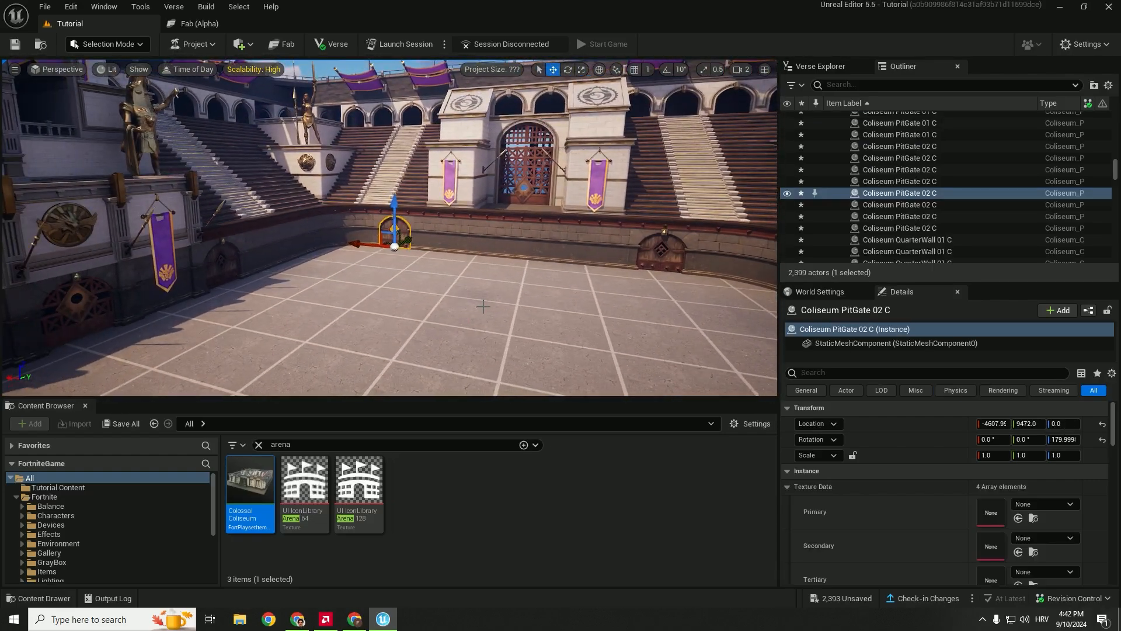
key("Escape")
left_click(397, 234)
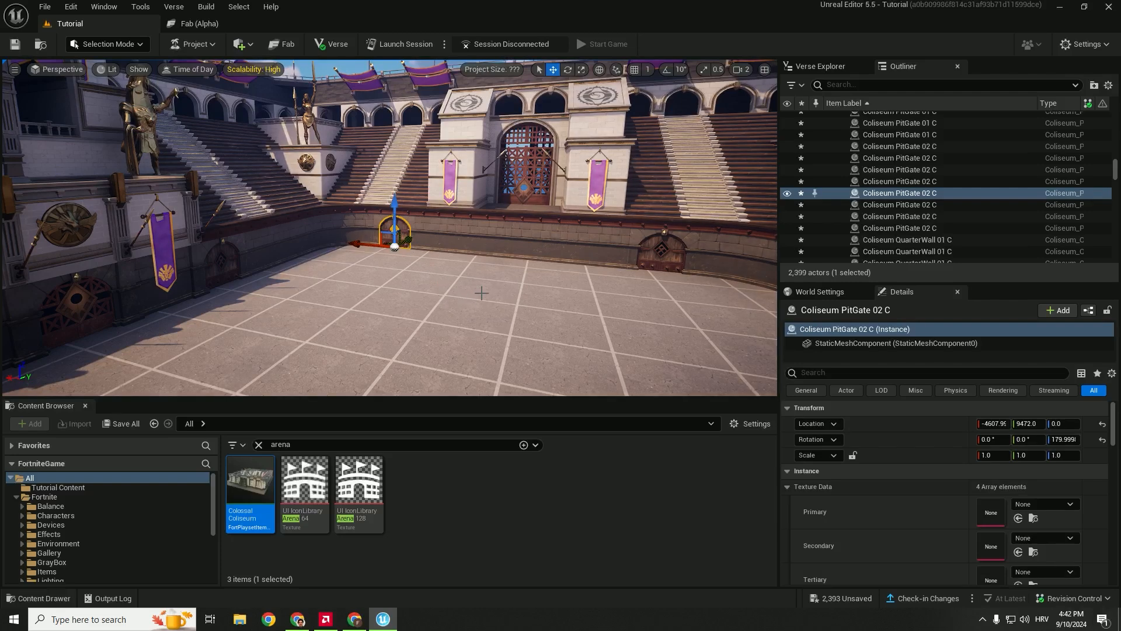
right_click_drag(482, 293, 478, 290)
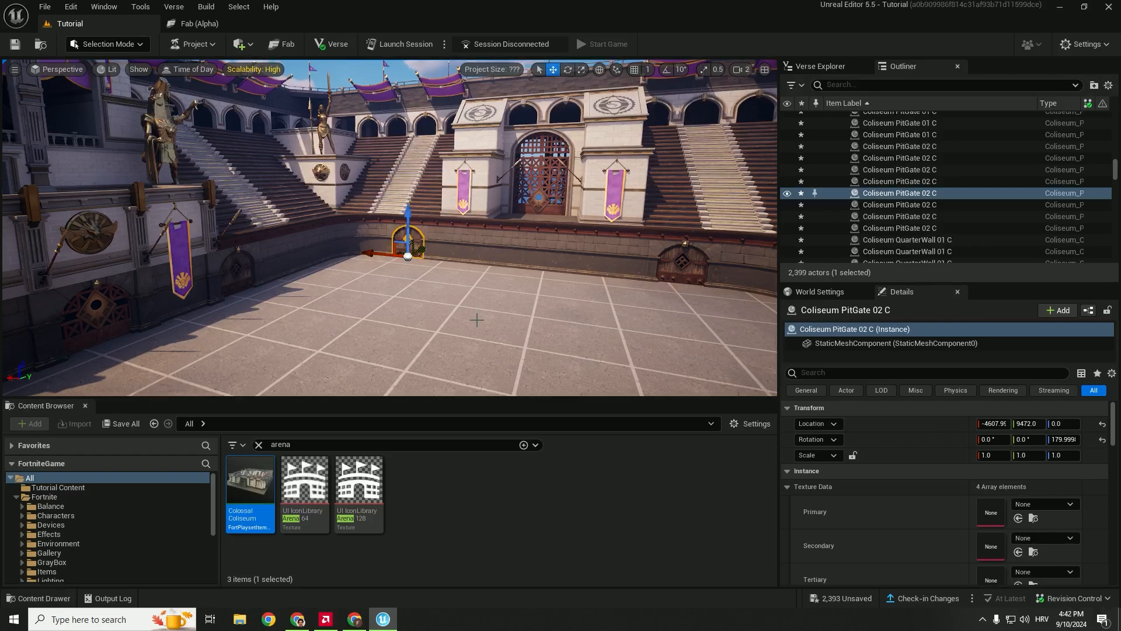
Step: Delete the selected Coliseum PitGate 02 C from the archway in the pit wall
key("f")
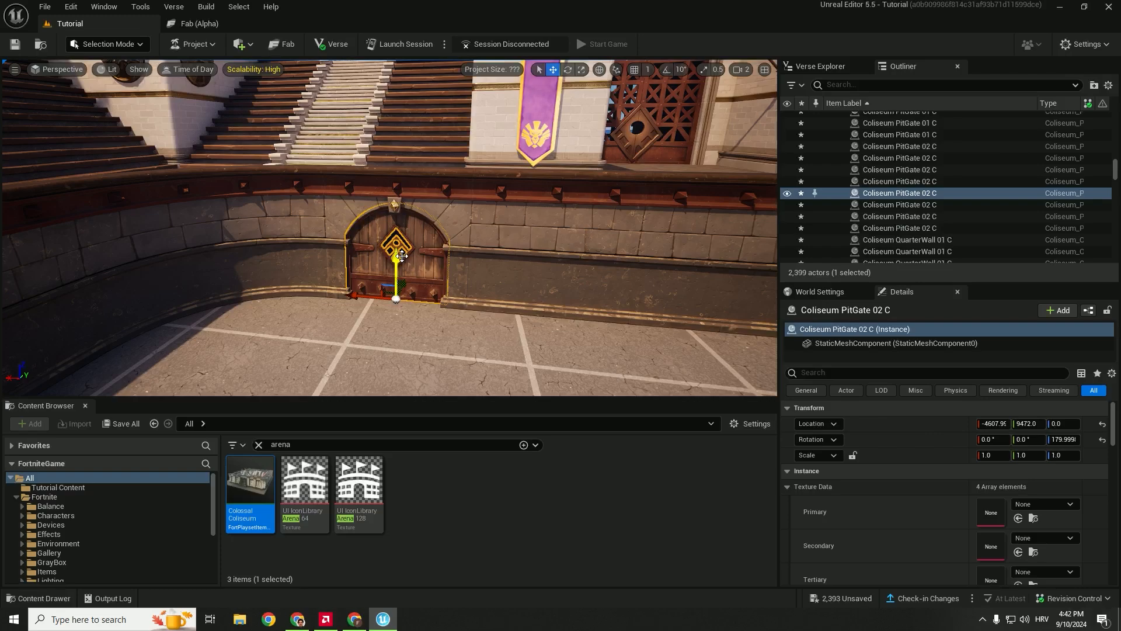
key("Delete")
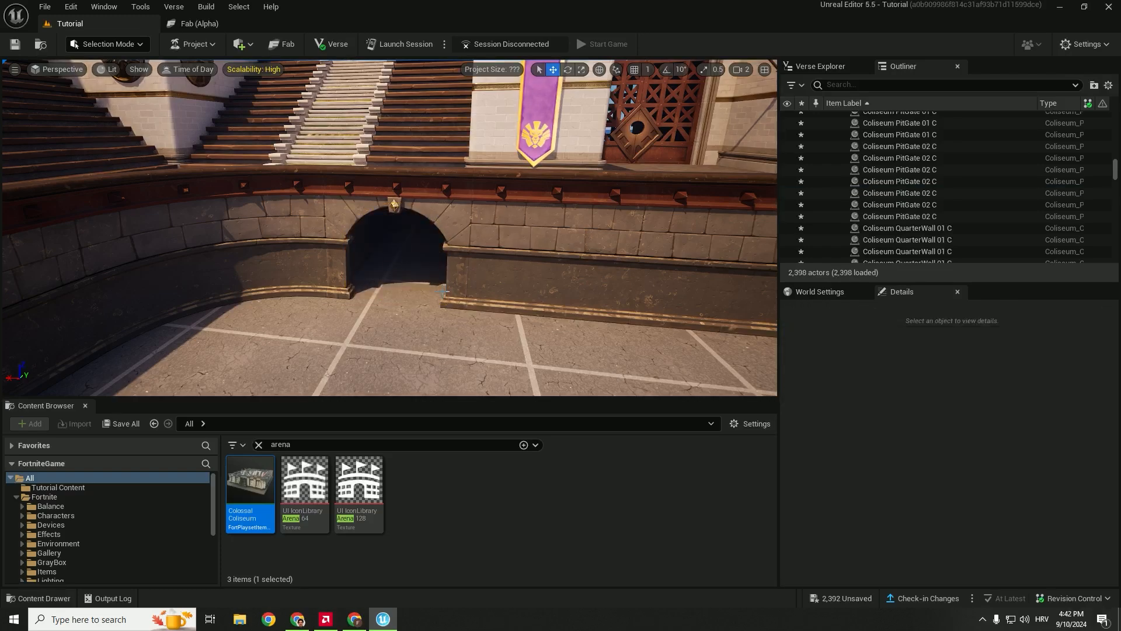
key("w")
right_click_drag(444, 292, 420, 304)
key("s")
key("w")
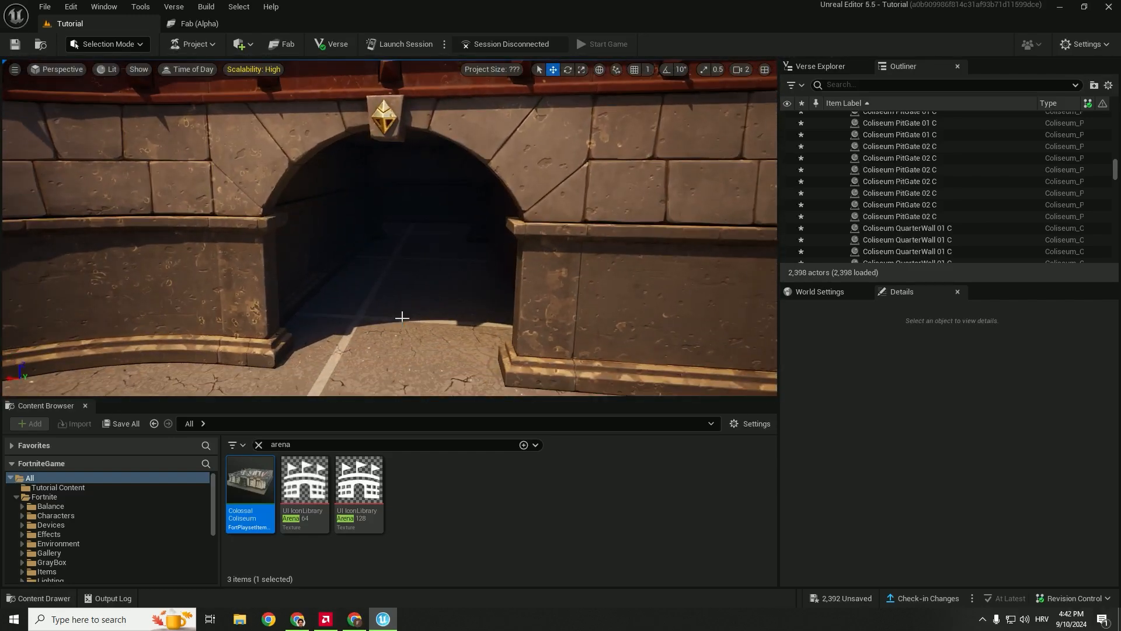
Step: Search all content for "bunker" and place a Bunker Walls CellDoorWay Circle in the opened archway
left_click(258, 446)
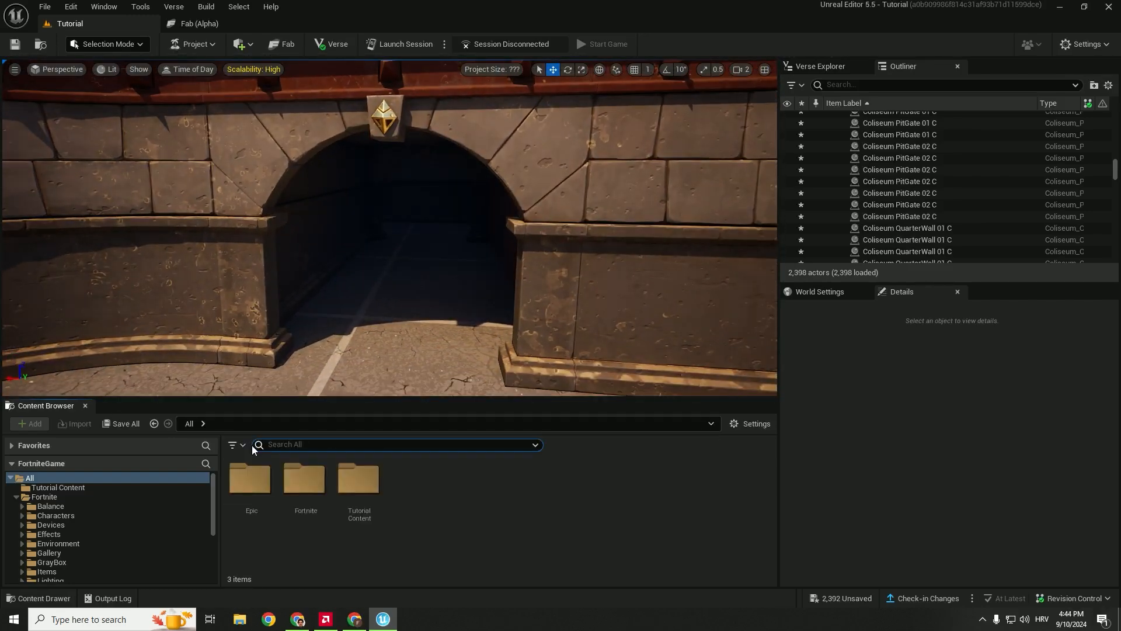
left_click(40, 479)
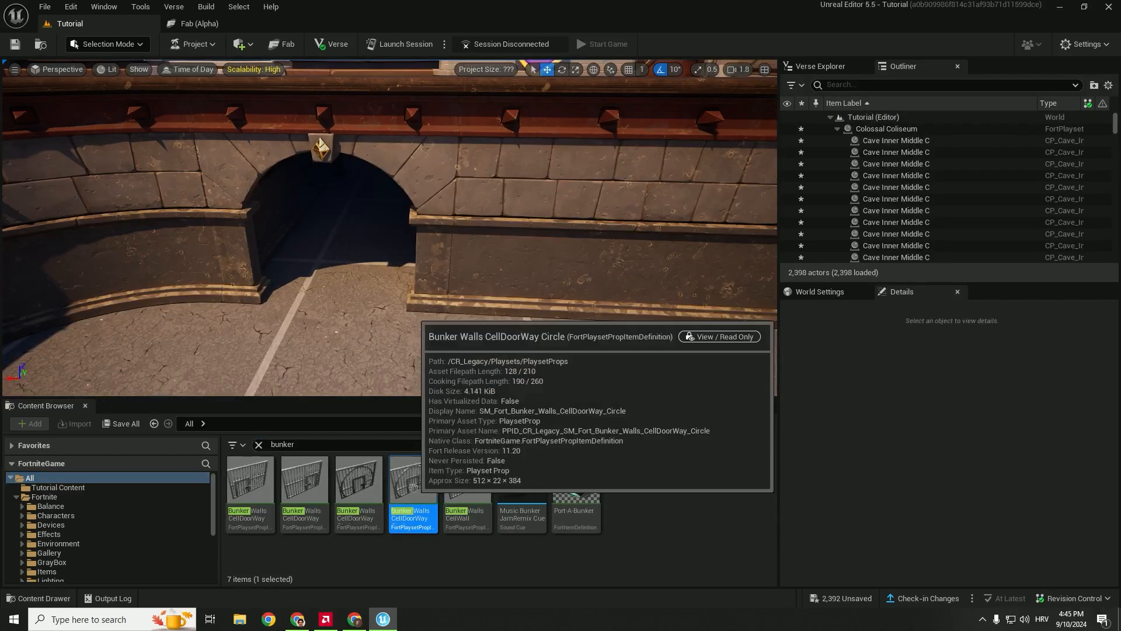
left_click_drag(413, 486, 326, 329)
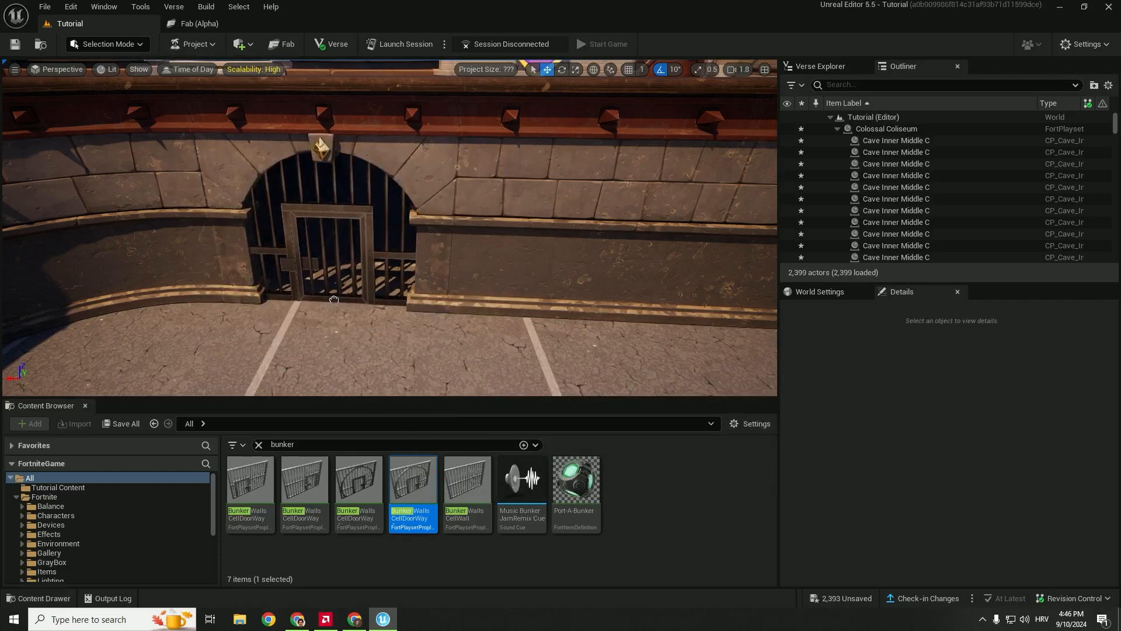
left_click_drag(334, 300, 333, 299)
left_click(344, 333)
Step: Place a Bunker Walls CellWall across the tunnel behind the barred doorway, at about X -3909, Y 7780
right_click_drag(344, 333, 182, 346)
key("w")
scroll(345, 327, "down", 1)
scroll(345, 327, "down", 1)
key("w")
key("w")
scroll(345, 327, "down", 1)
key("d")
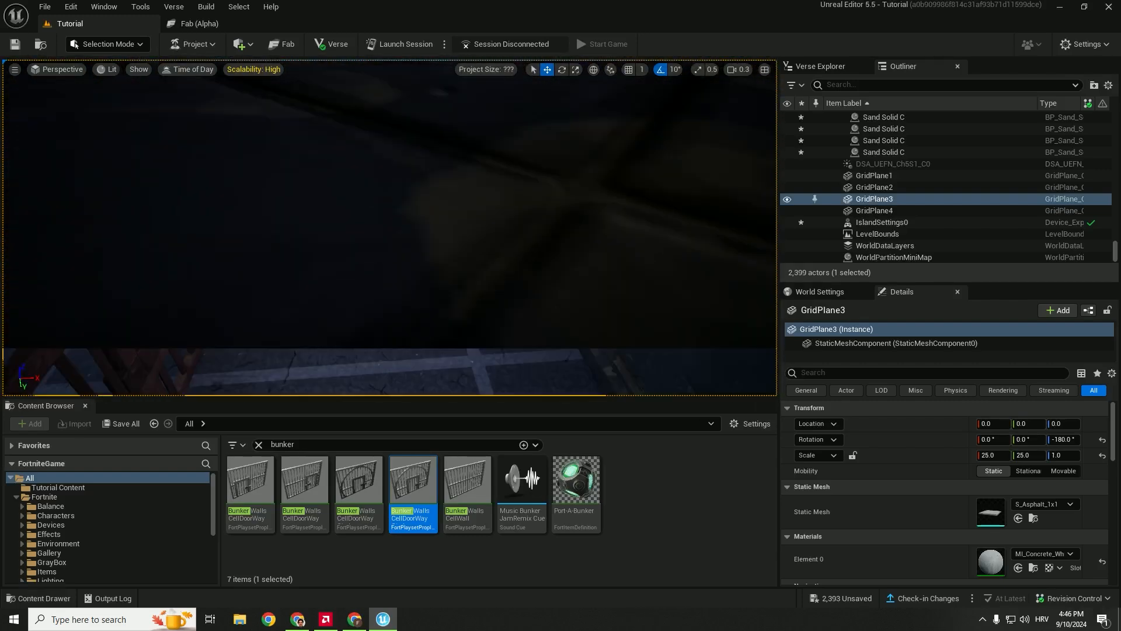
left_click_drag(469, 476, 422, 351)
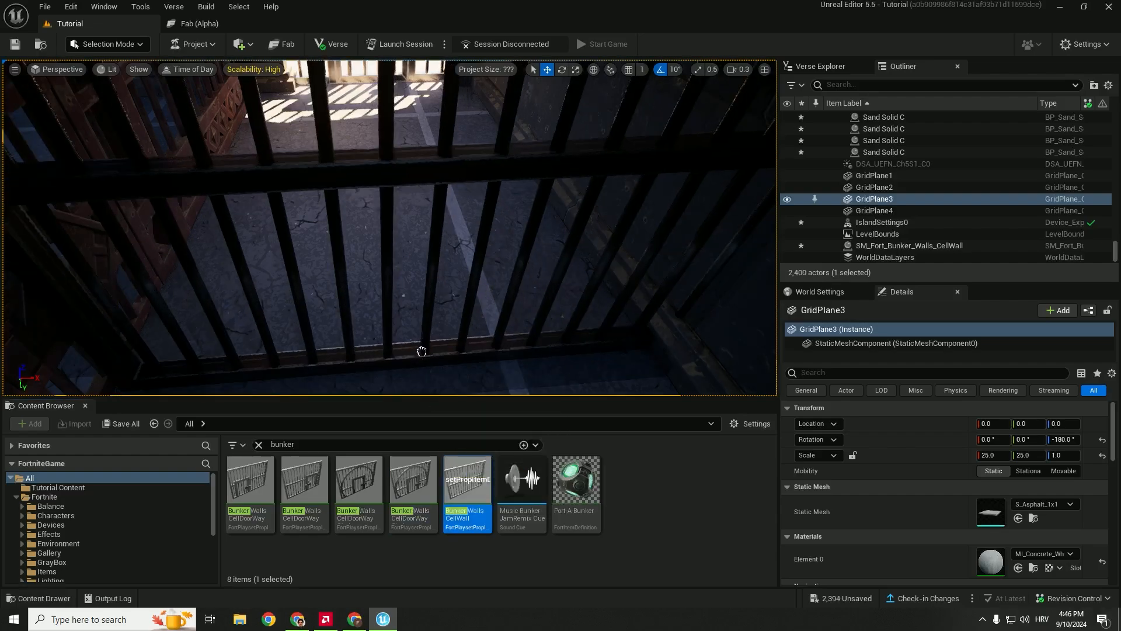
left_click_drag(409, 240, 411, 240)
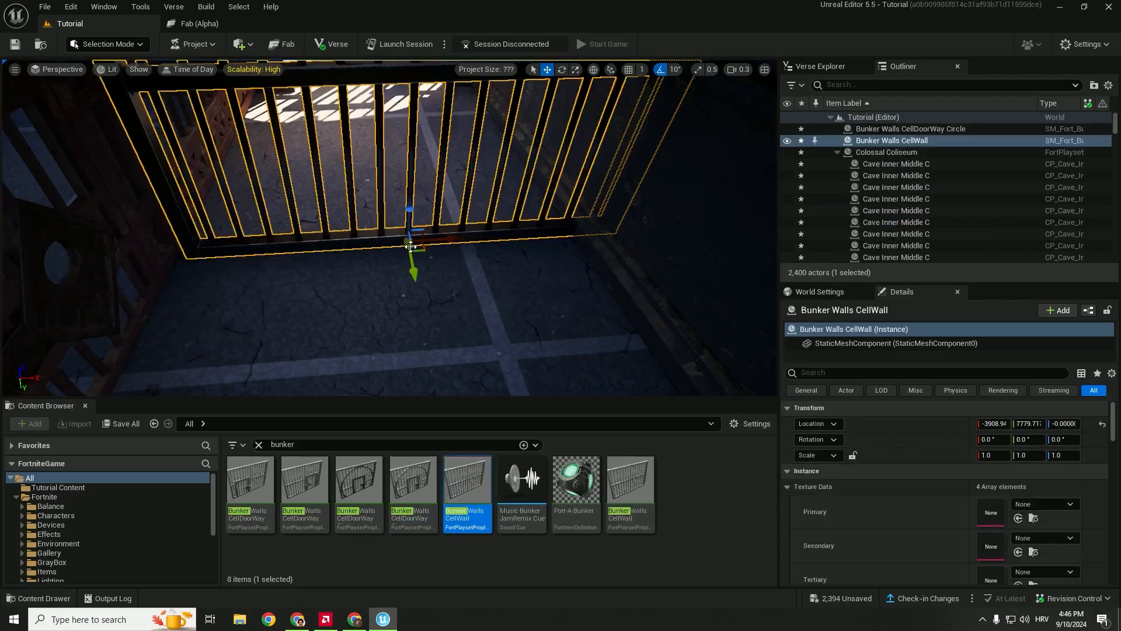
Step: Search all content for "spawn" and place a Player Spawner inside the barred cell, at about X -3942, Y 7554
right_click_drag(411, 240, 429, 281)
key("w")
left_click(346, 268)
key("s")
key("w")
key("w")
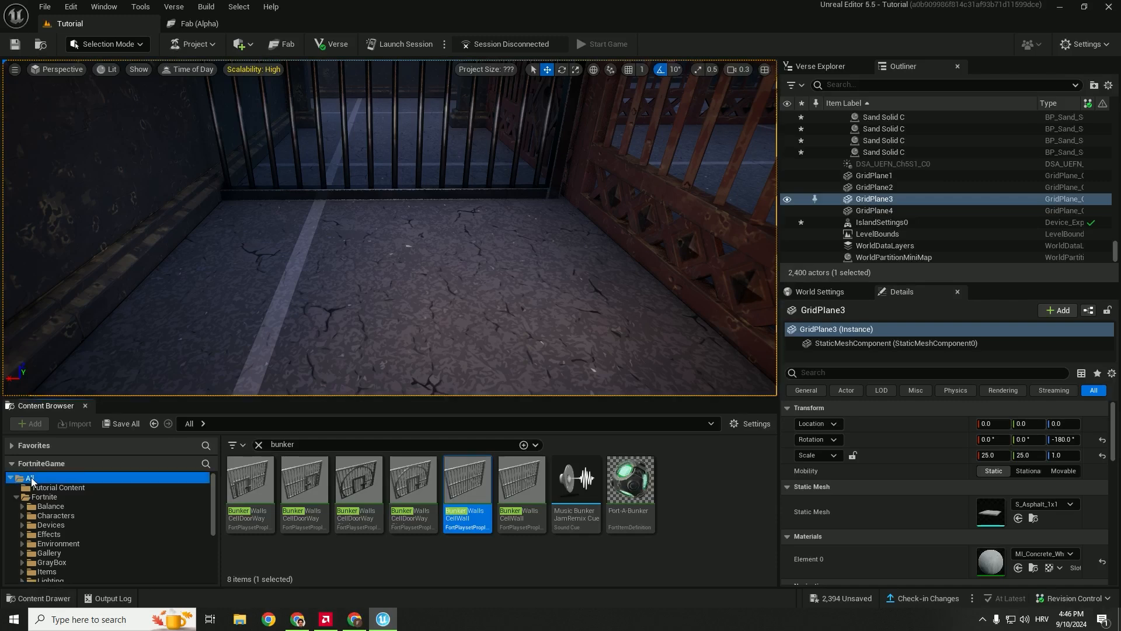
left_click(259, 445)
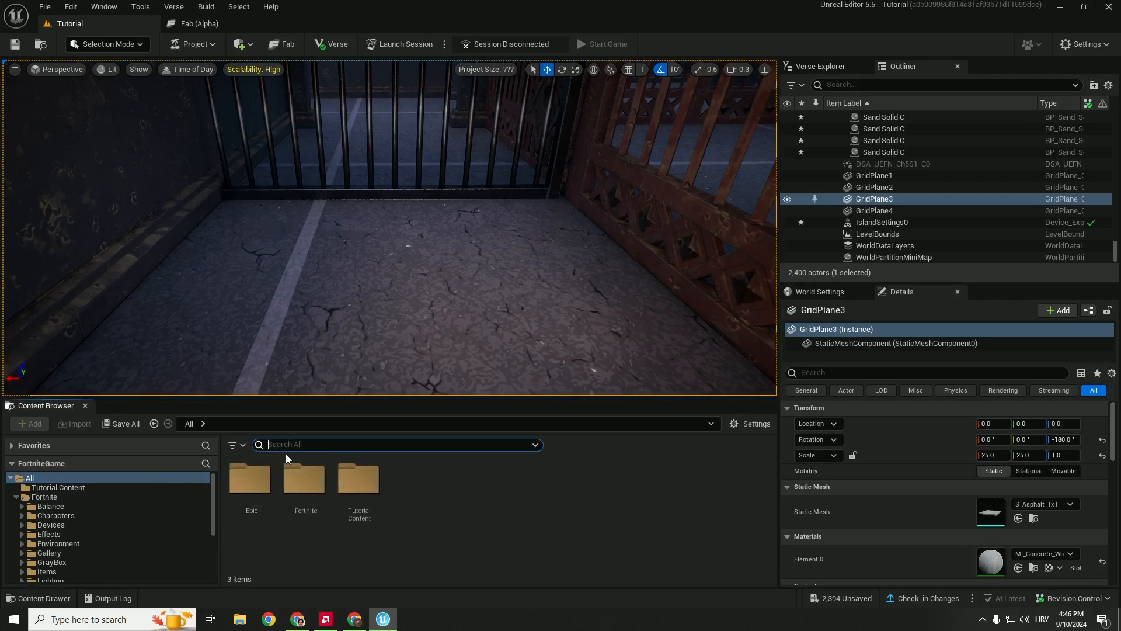
type("spawn")
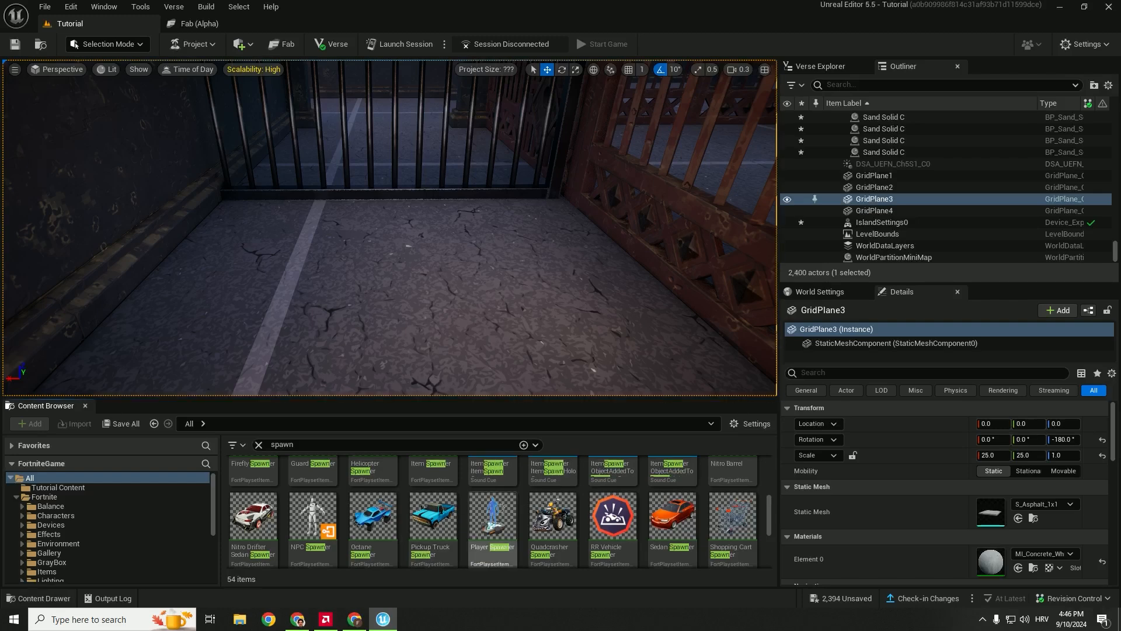
left_click(493, 520)
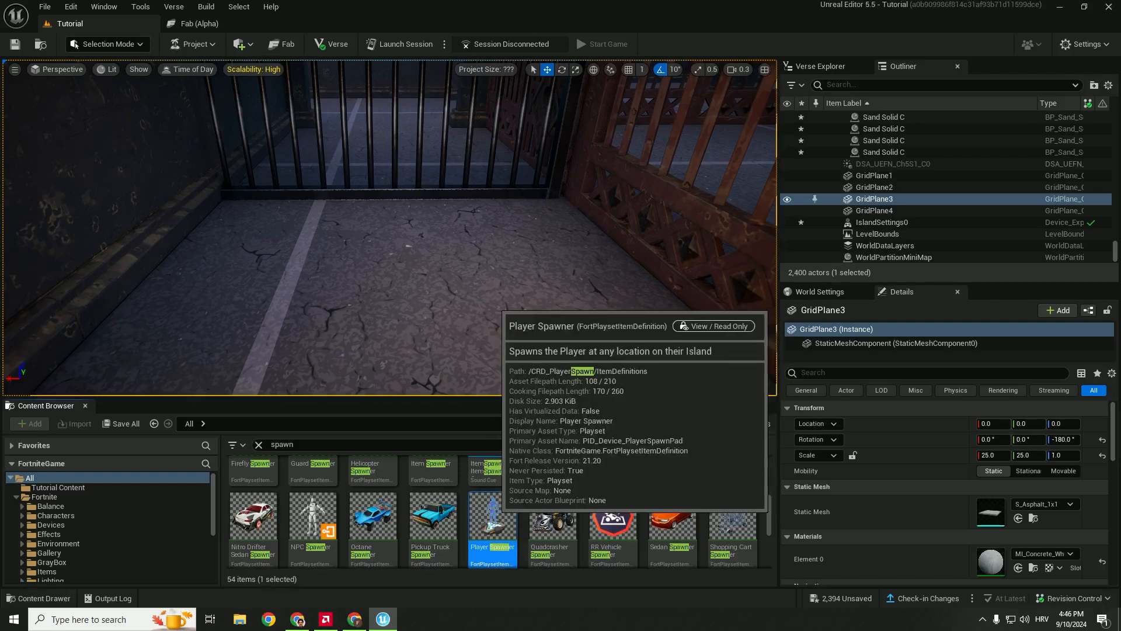
left_click_drag(494, 518, 403, 297)
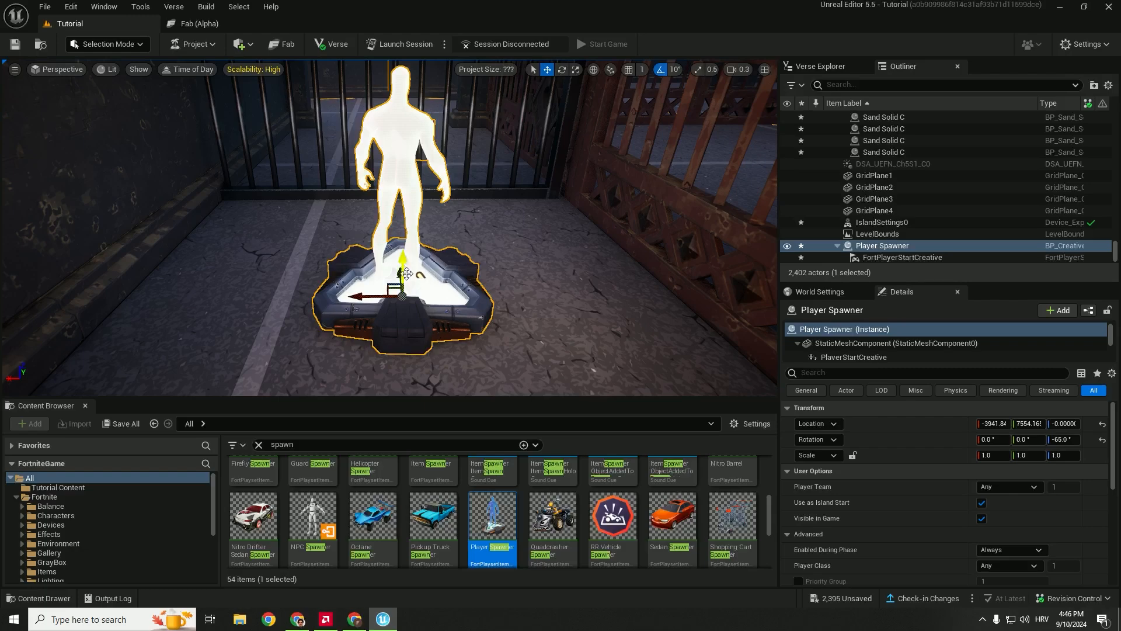
left_click_drag(360, 315, 554, 252)
Step: Delete the wooden pit gate from the neighbouring archway on the same side of the arena
right_click_drag(555, 253, 508, 257)
scroll(526, 253, "up", 1)
left_click(526, 253)
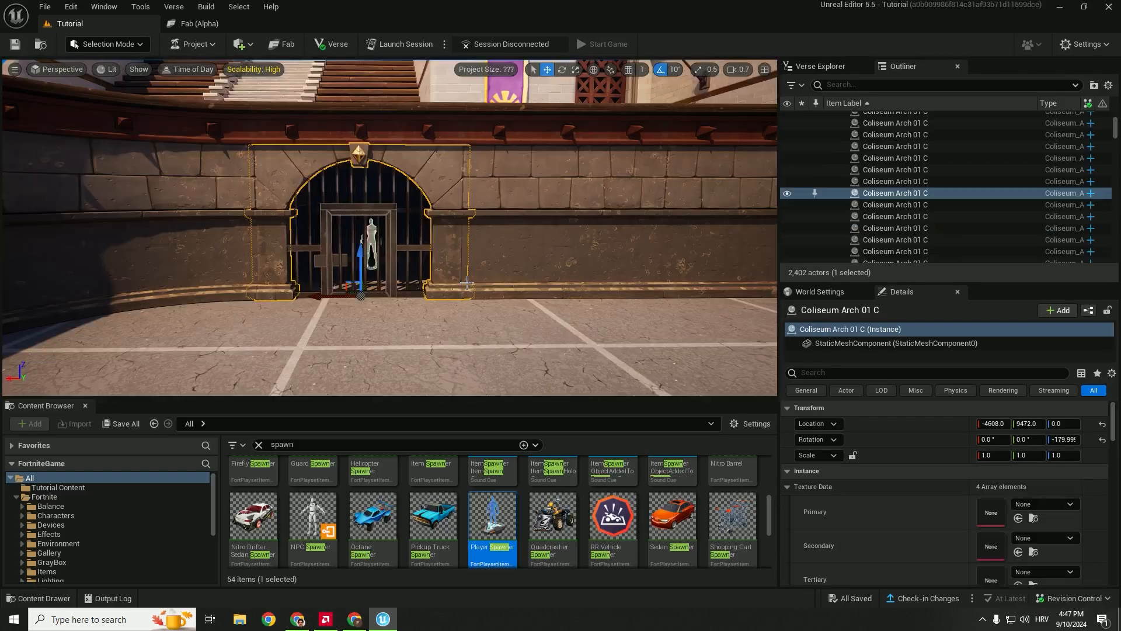
right_click_drag(385, 233, 471, 281)
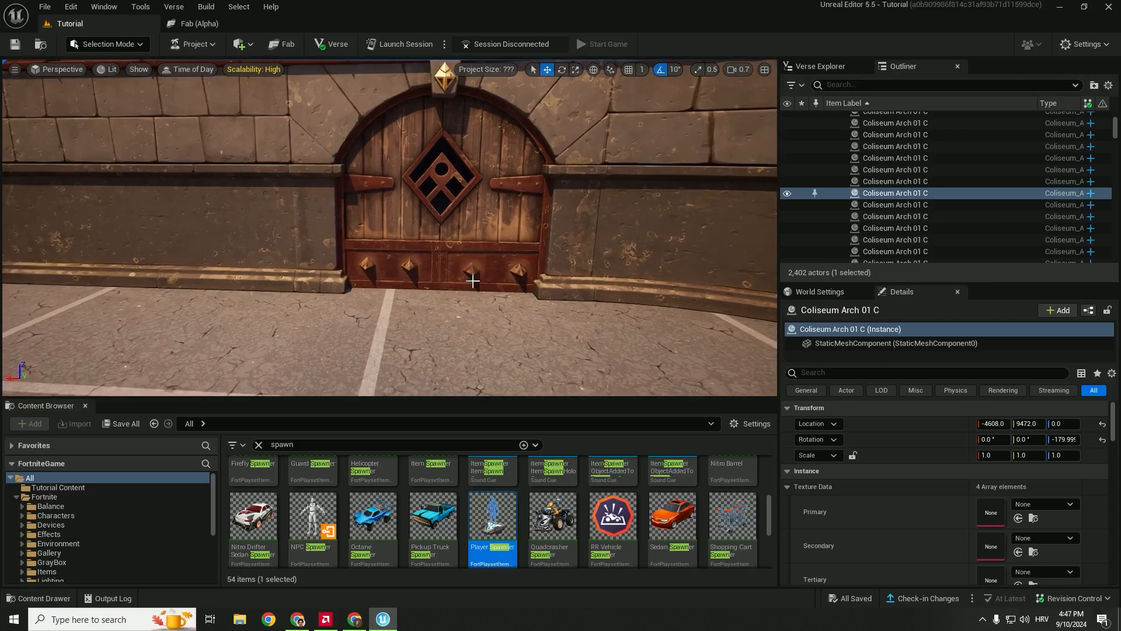
left_click(464, 262)
key("Delete")
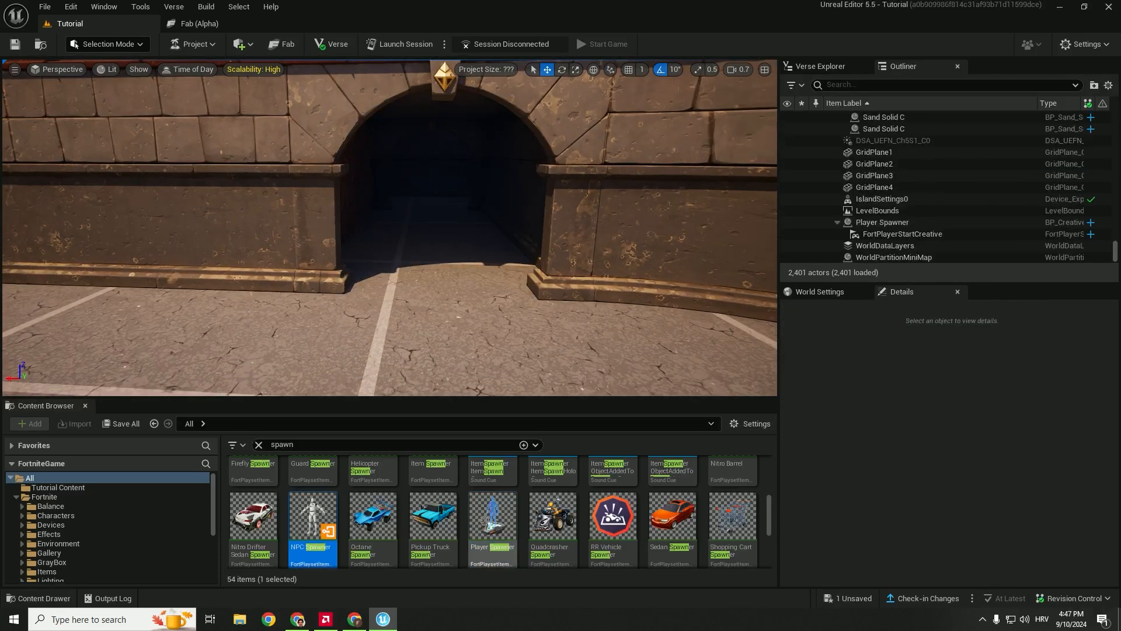
Step: Place a Player Spawner in the second tunnel at about X -6495, Y 7517 and a Bunker Walls CellDoorWay Circle in its archway
left_click(496, 521)
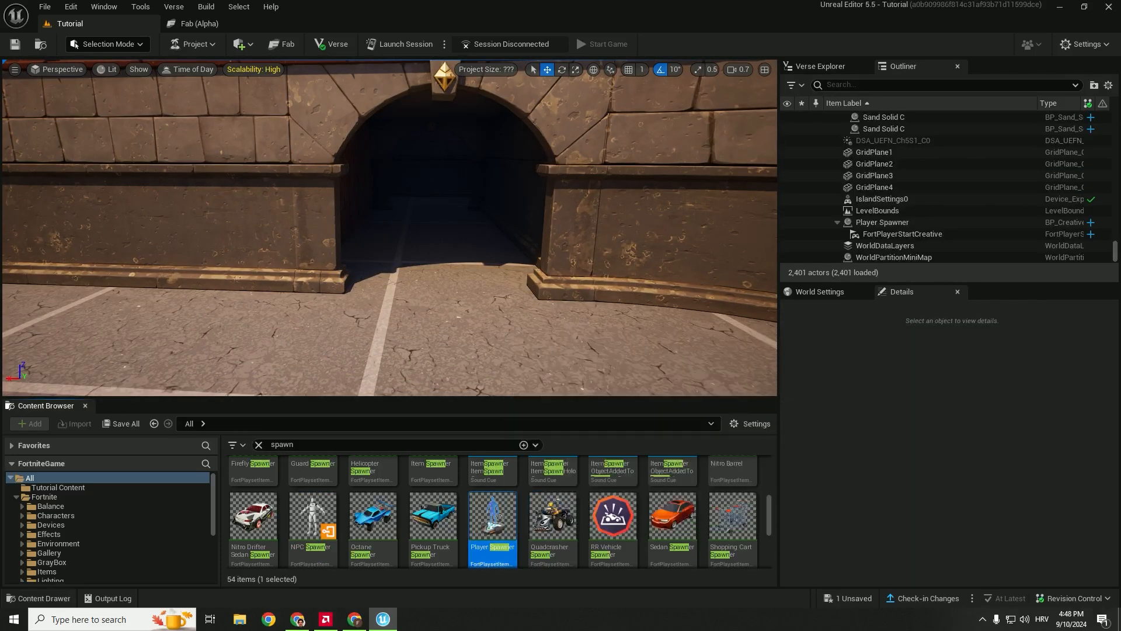
left_click_drag(438, 253, 438, 252)
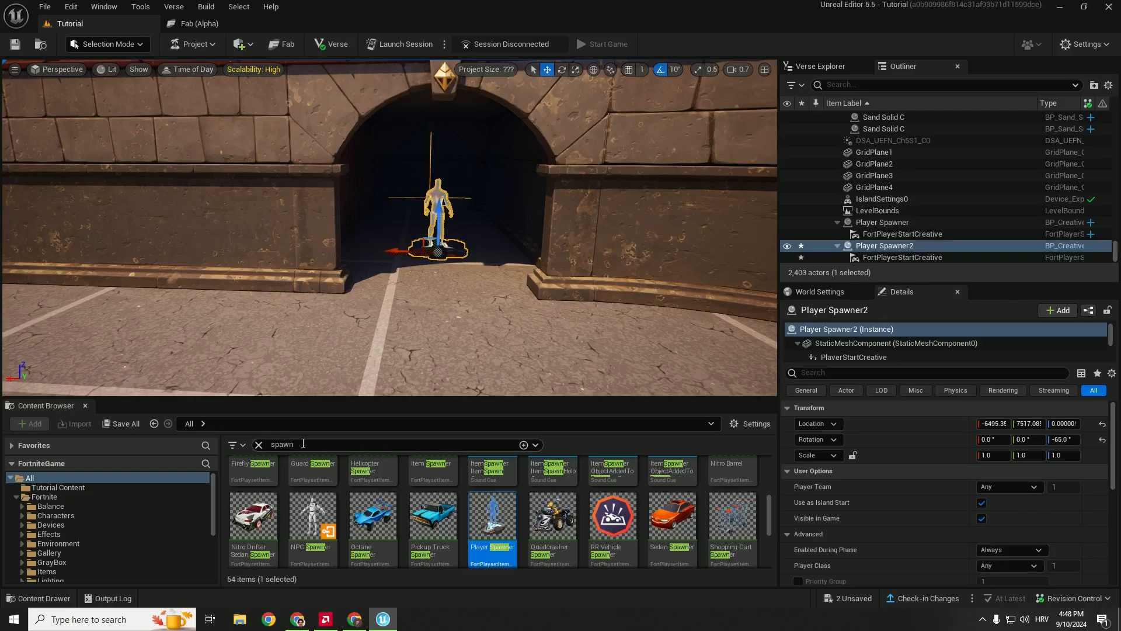
left_click(272, 445)
type("bunker")
left_click_drag(413, 479, 425, 292)
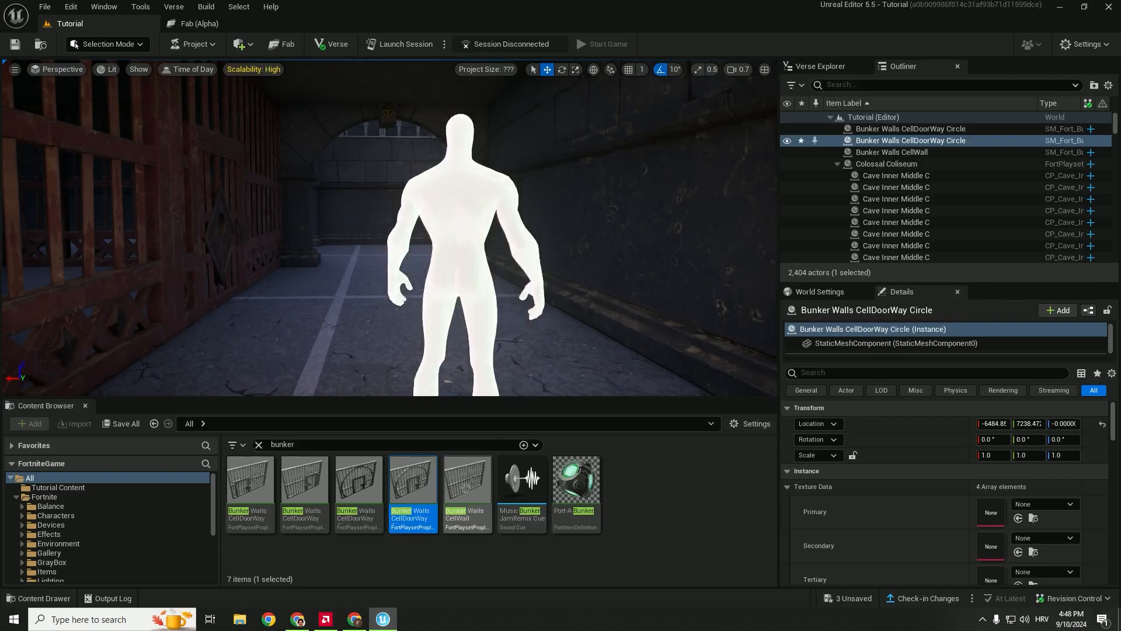
Step: Close the back of the second tunnel with a Bunker Walls CellWall and rotate Player Spawner2 about its vertical axis
left_click(466, 486)
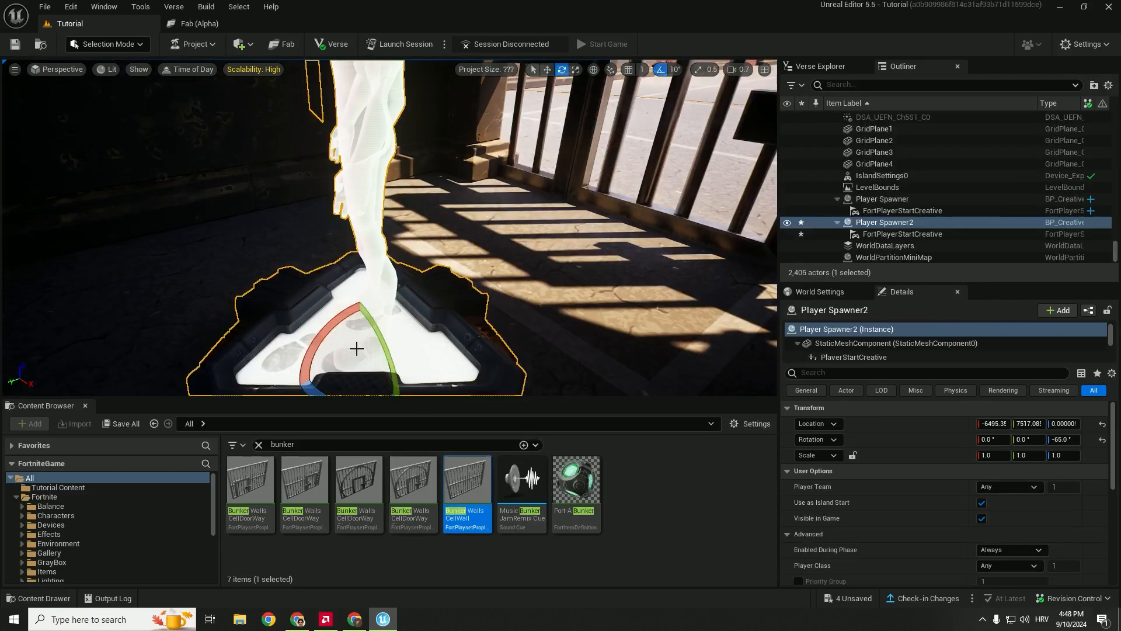
left_click_drag(304, 389, 410, 389)
Step: Remove the gate of a third archway across the arena and place a Bunker Walls CellDoorWay Circle there, at about X -6509, Y 1617
right_click_drag(549, 285, 680, 260)
key("w")
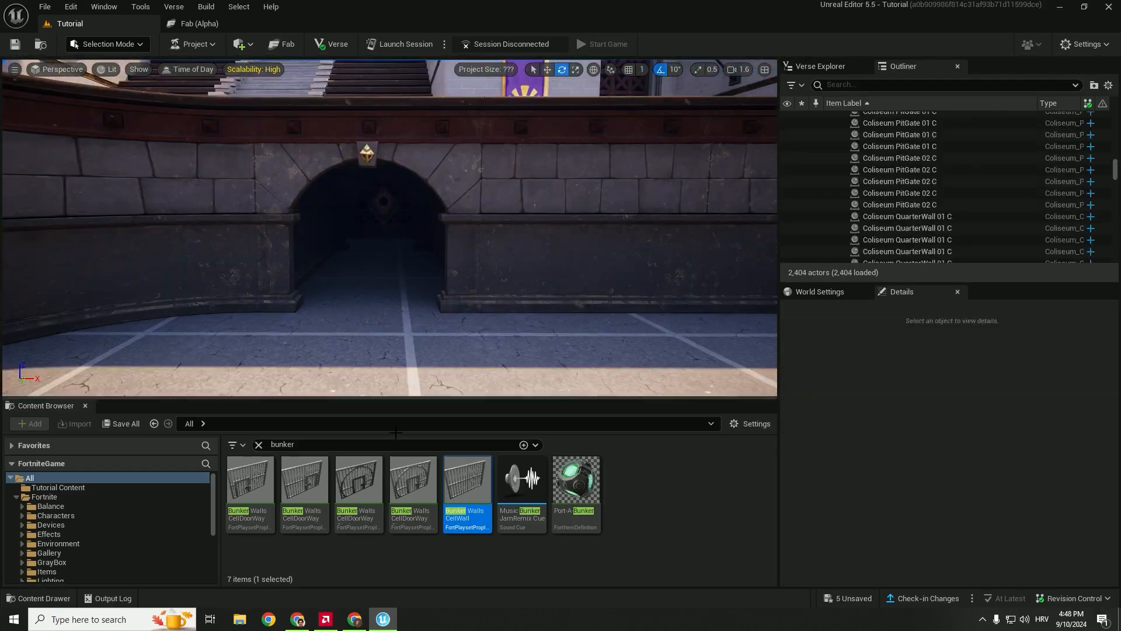
left_click_drag(417, 484, 360, 308)
key("w")
Step: Place a Bunker Walls CellWall across the back of the third tunnel
right_click_drag(360, 309, 468, 509)
scroll(438, 485, "down", 1)
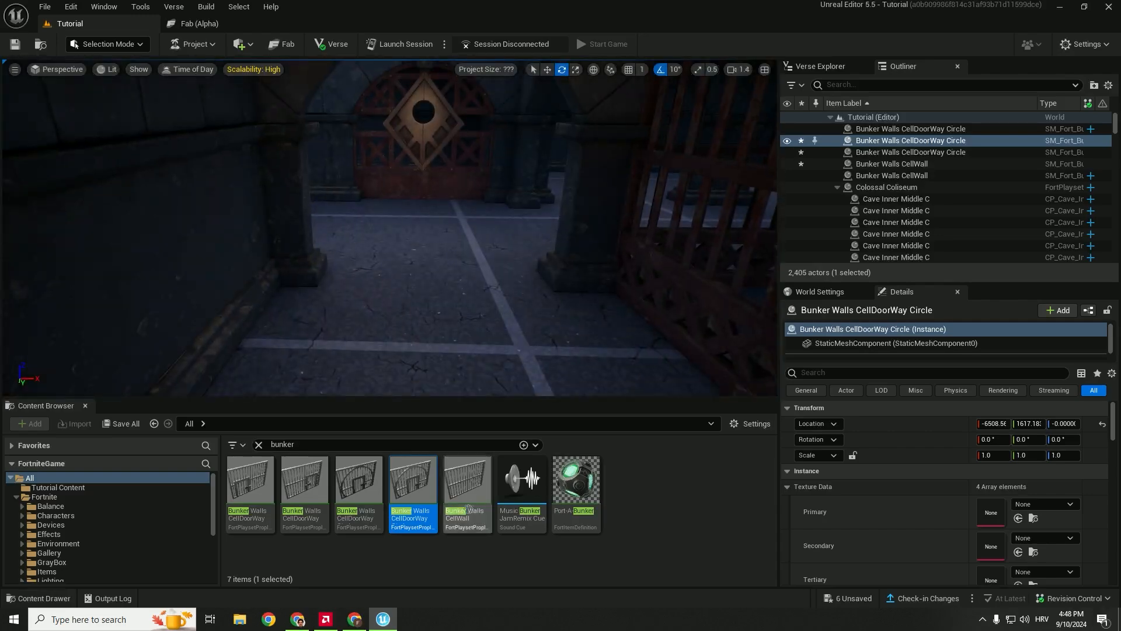
left_click_drag(467, 508, 442, 344)
key("s")
right_click_drag(442, 343, 409, 333)
key("w")
left_click(374, 339)
Step: Search all content for "player spaw" and place a Player Spawner in the third cell
left_click(308, 446)
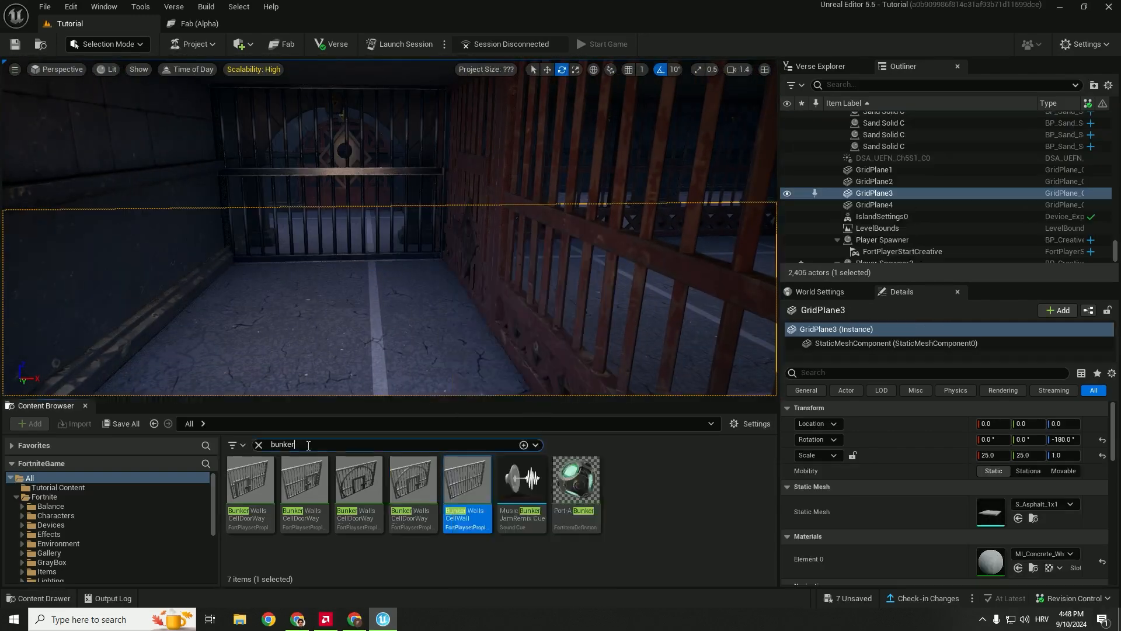
type("sp")
key("BackSpace")
key("BackSpace")
type("player spaw")
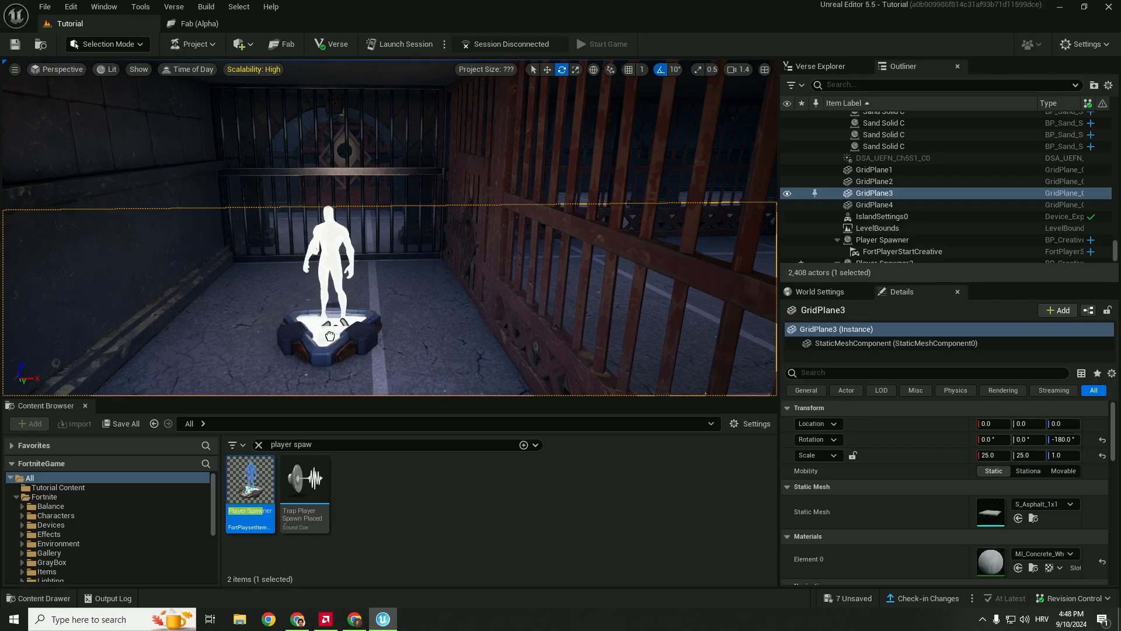
left_click_drag(330, 335, 330, 336)
Step: Delete the gate of the fourth archway and place a Player Spawner in its tunnel at about X -3928, Y 1327
key("s")
right_click_drag(380, 308, 345, 289)
left_click(352, 287)
key("Delete")
key("w")
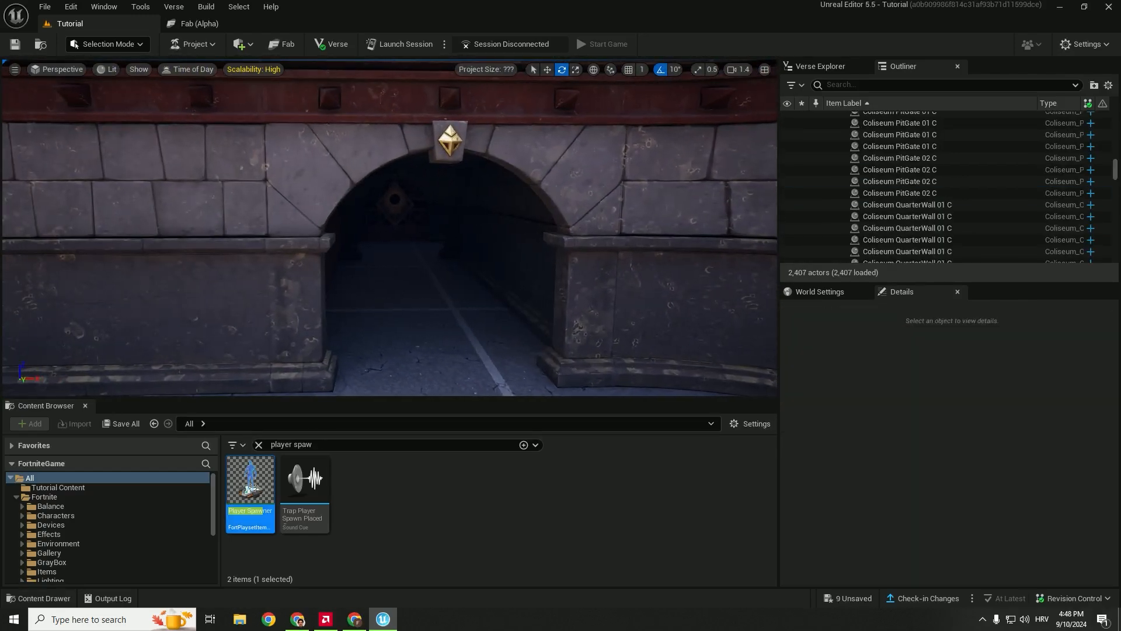
left_click_drag(250, 494, 420, 309)
Step: Search for "bunker" and close the fourth tunnel with a Bunker Walls CellDoorWay Circle in front and a CellWall behind
left_click(261, 445)
left_click(280, 444)
type("bunker")
left_click_drag(413, 491, 439, 351)
key("w")
right_click_drag(439, 350, 444, 351)
left_click_drag(467, 491, 393, 345)
Step: Select Player Spawner4 in the fourth cell and rotate it about its vertical axis to -75°
key("w")
left_click(517, 315)
right_click_drag(517, 315, 514, 333)
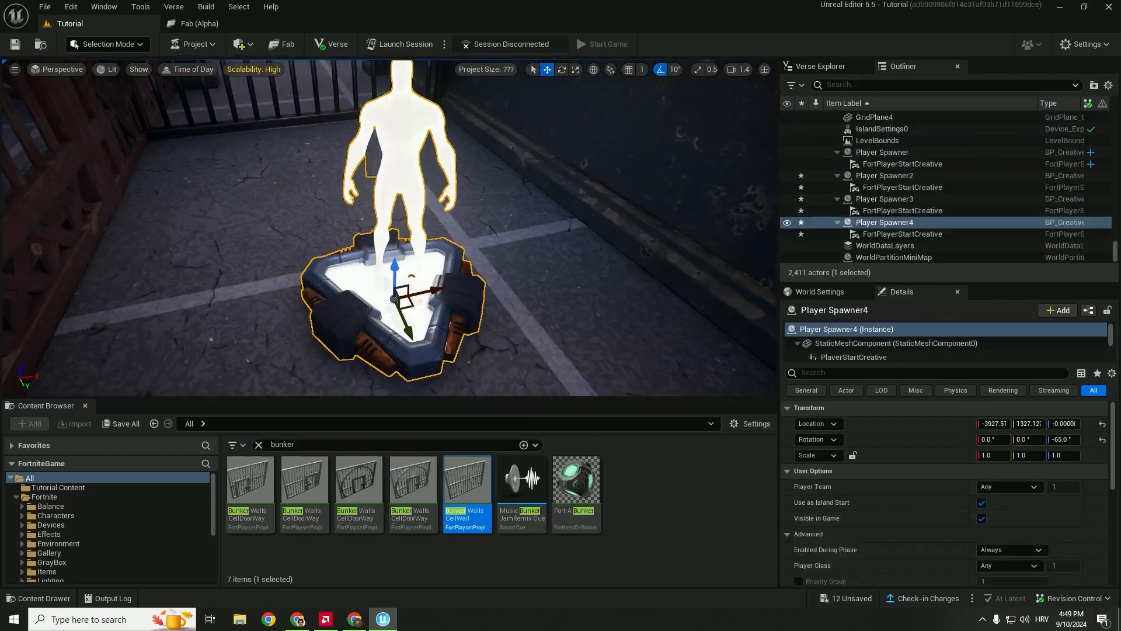
key("e")
left_click_drag(437, 318, 431, 265)
key("w")
Step: View the finished cells from the arena floor and save the level
right_click_drag(431, 266, 474, 292)
key("w")
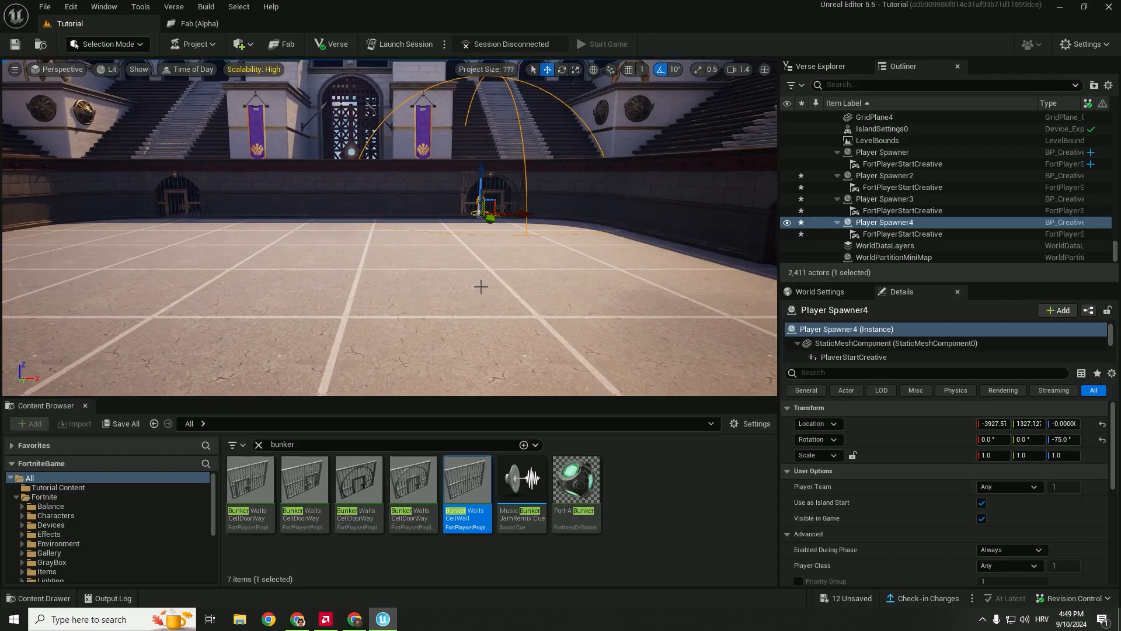
key("ctrl+s")
left_click(528, 286)
Step: Search all content for "spike" and place a Coliseum SpikePillar 01 on the arena floor
right_click_drag(345, 255, 286, 258)
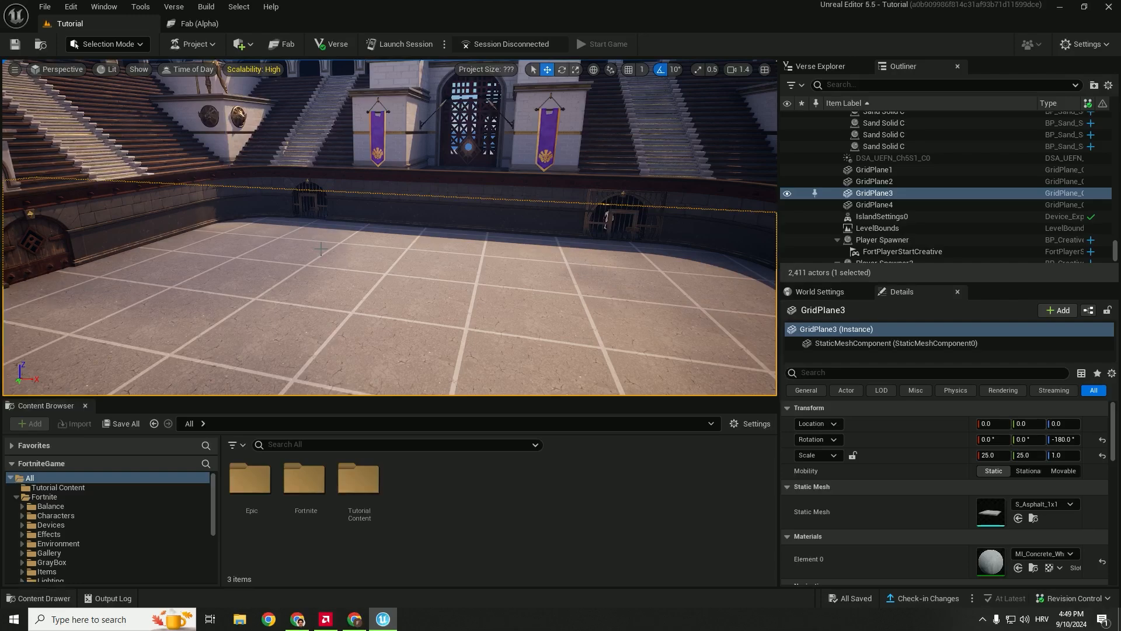
left_click(288, 448)
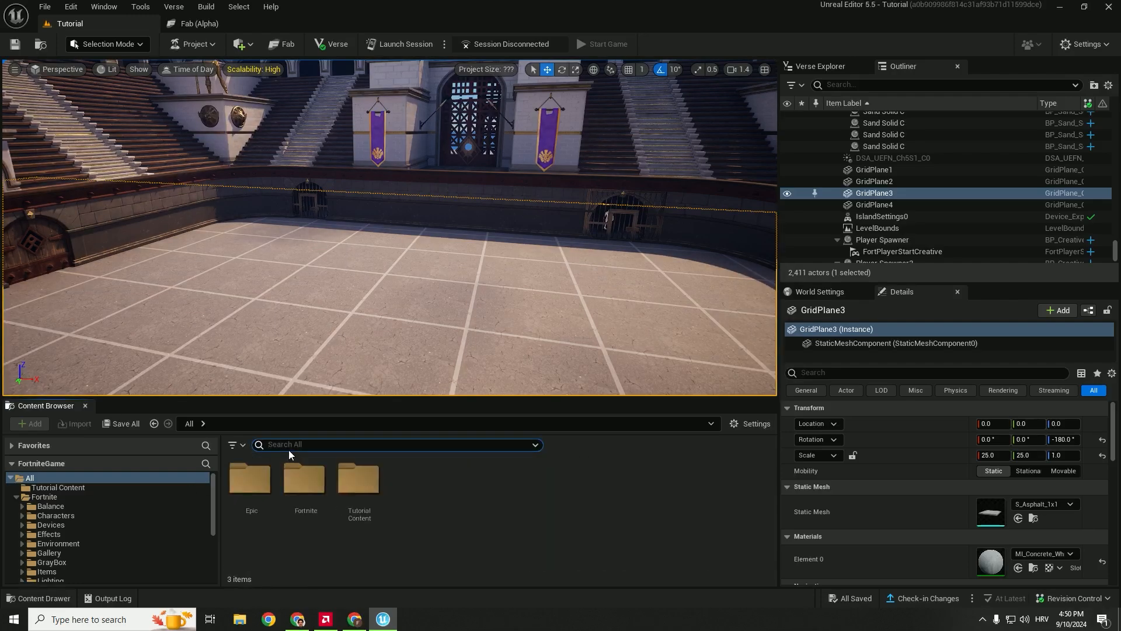
type("sp")
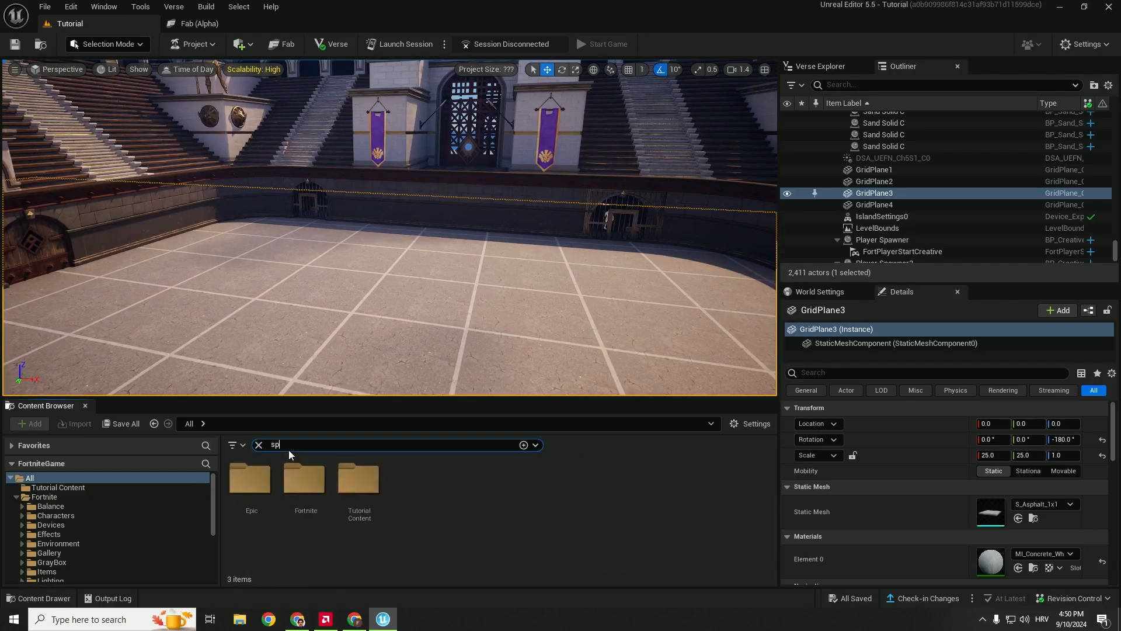
type("ike")
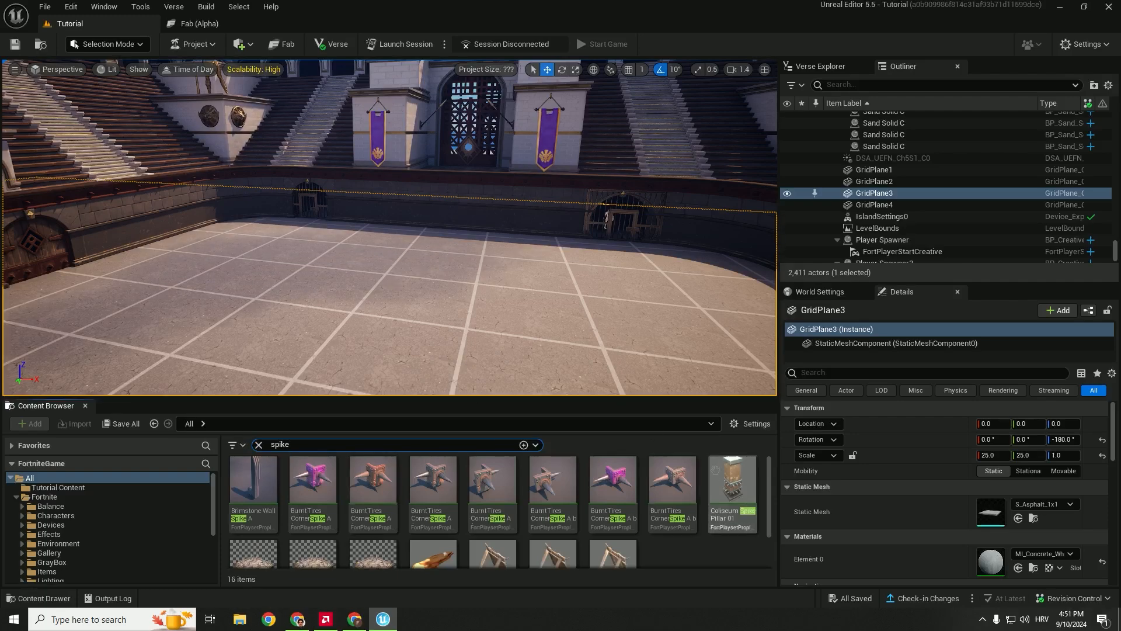
left_click_drag(733, 484, 288, 238)
Step: Enlarge the spike pillar uniformly to a scale of about 2.72 and drop it onto the arena floor
right_click_drag(288, 238, 274, 266)
key("w")
left_click_drag(373, 294, 523, 159)
key("s")
right_click_drag(524, 159, 472, 149)
key("d")
key("w")
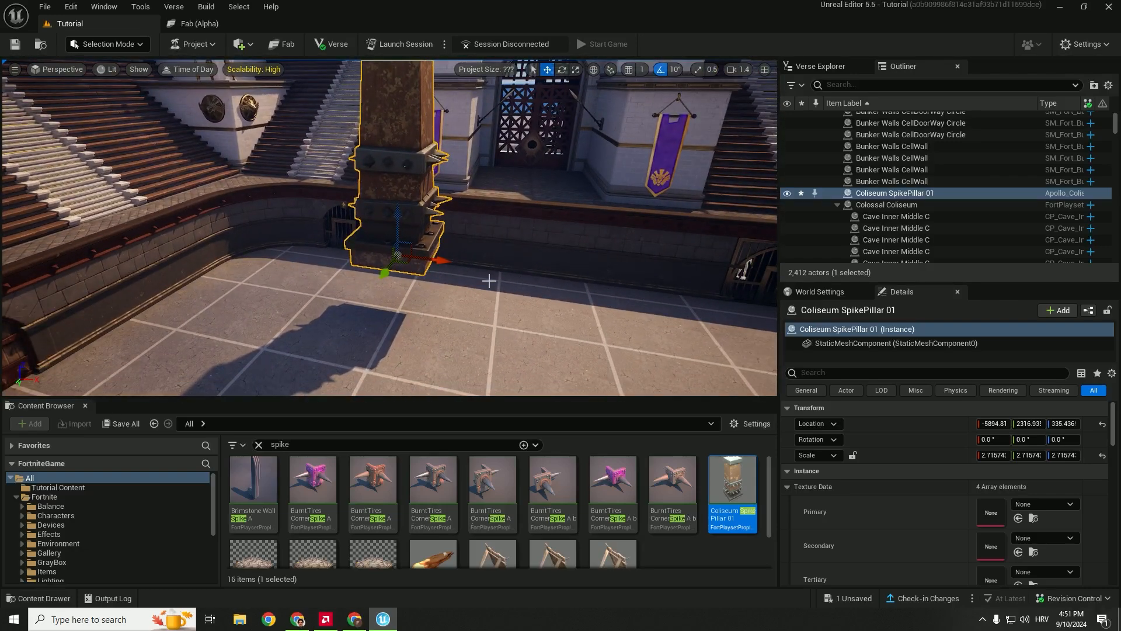
key("End")
right_click_drag(485, 282, 535, 300)
key("s")
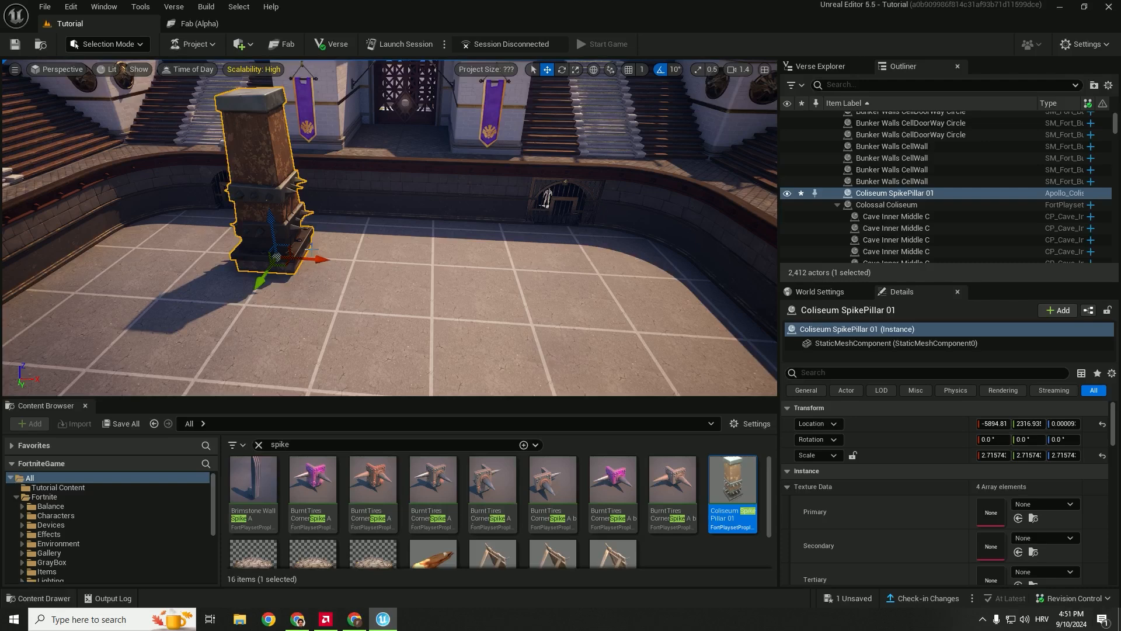
Step: Duplicate the spike pillar along the X axis to the other side of the arena and reselect the original
left_click_drag(314, 258, 640, 275, "alt")
left_click(280, 248)
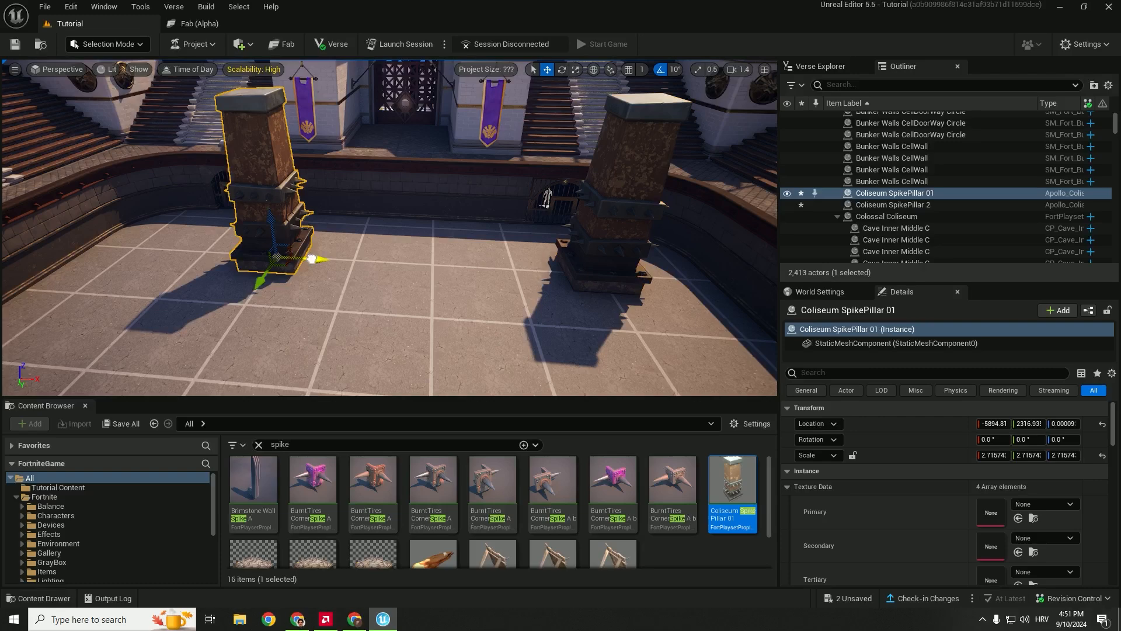
Step: Shift the original spike pillar along X to about -6370, then duplicate both pillars along Y to the far end of the arena
left_click_drag(312, 259, 241, 254)
right_click_drag(393, 259, 200, 243)
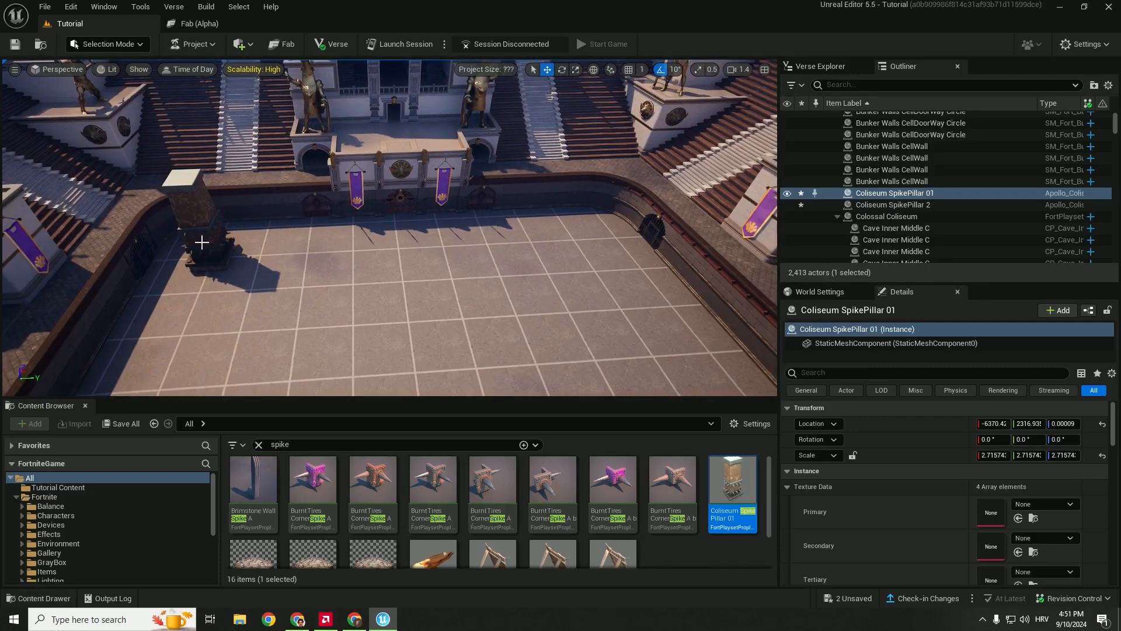
left_click_drag(200, 243, 638, 248, "alt")
right_click_drag(638, 249, 760, 260)
left_click_drag(230, 210, 398, 240, "alt")
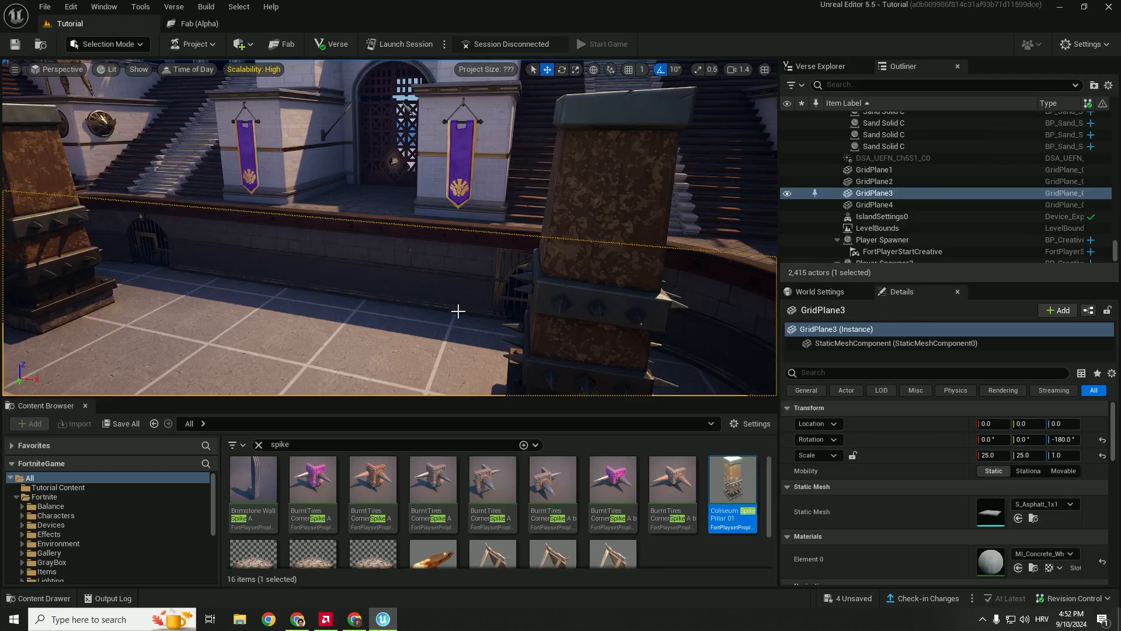
Step: Replace the "spike" search with "torch" across all content and browse the torch props
right_click_drag(522, 312, 357, 334)
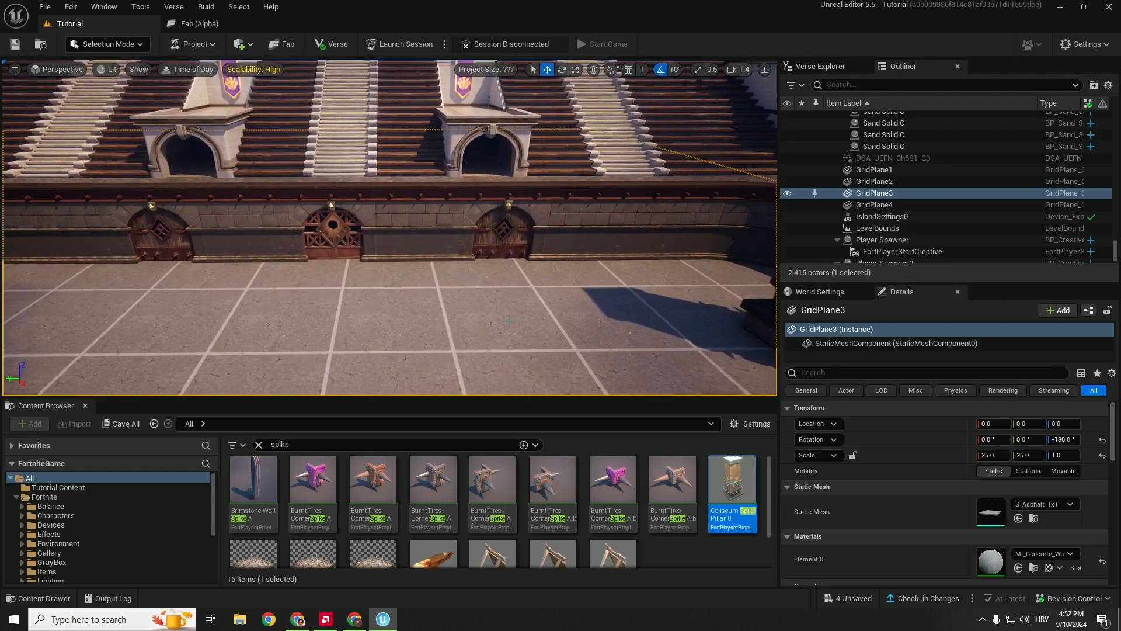
left_click(258, 445)
left_click(47, 465)
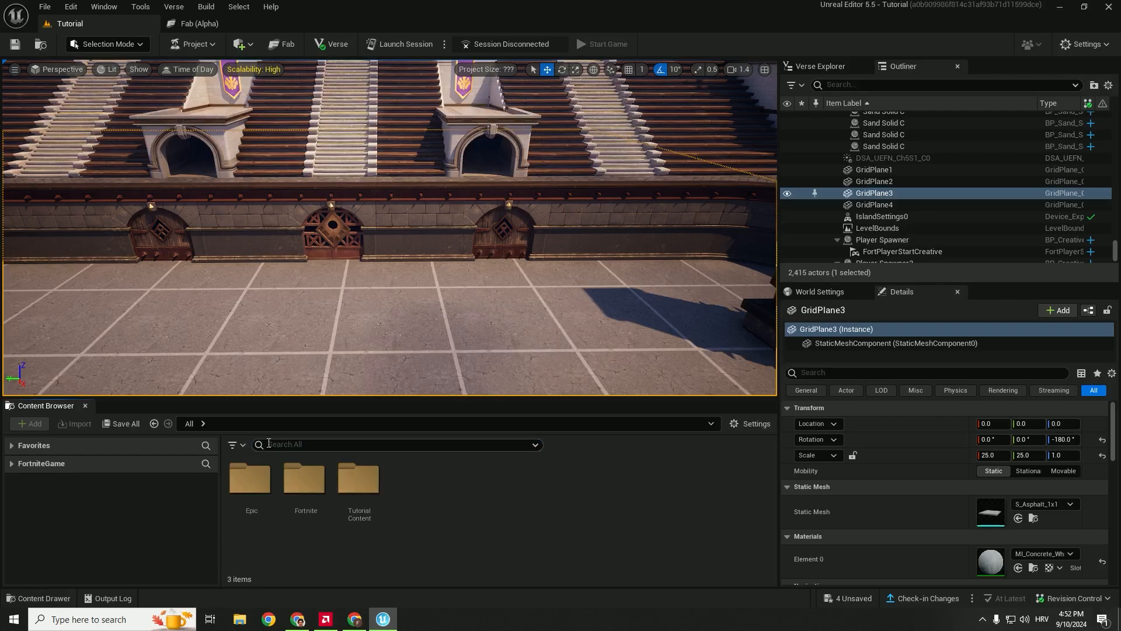
left_click(13, 464)
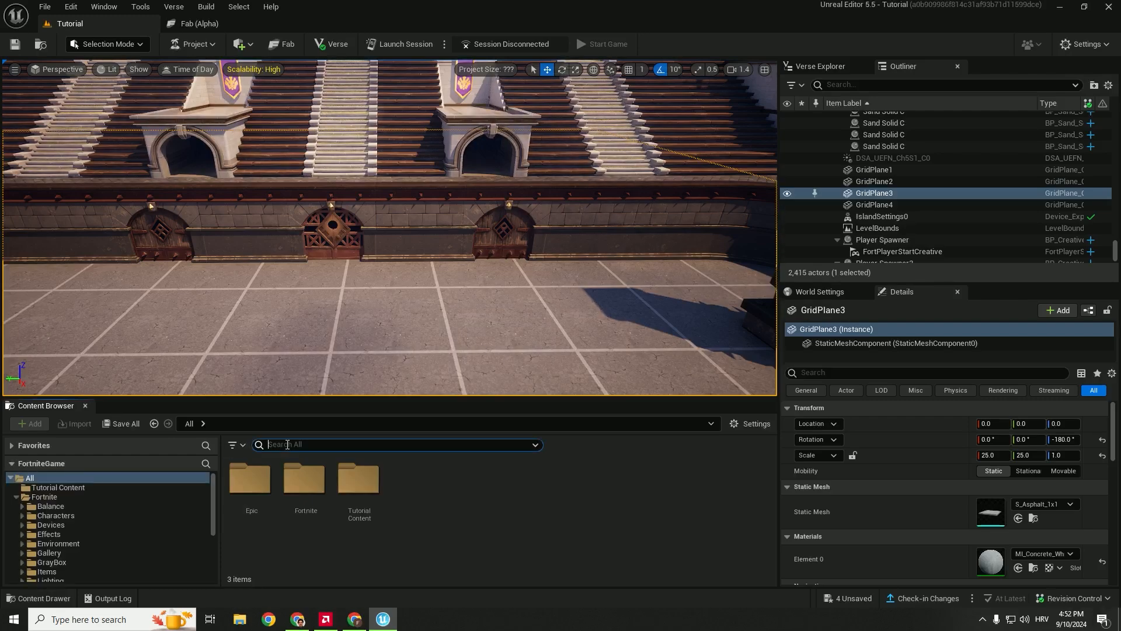
type("torch")
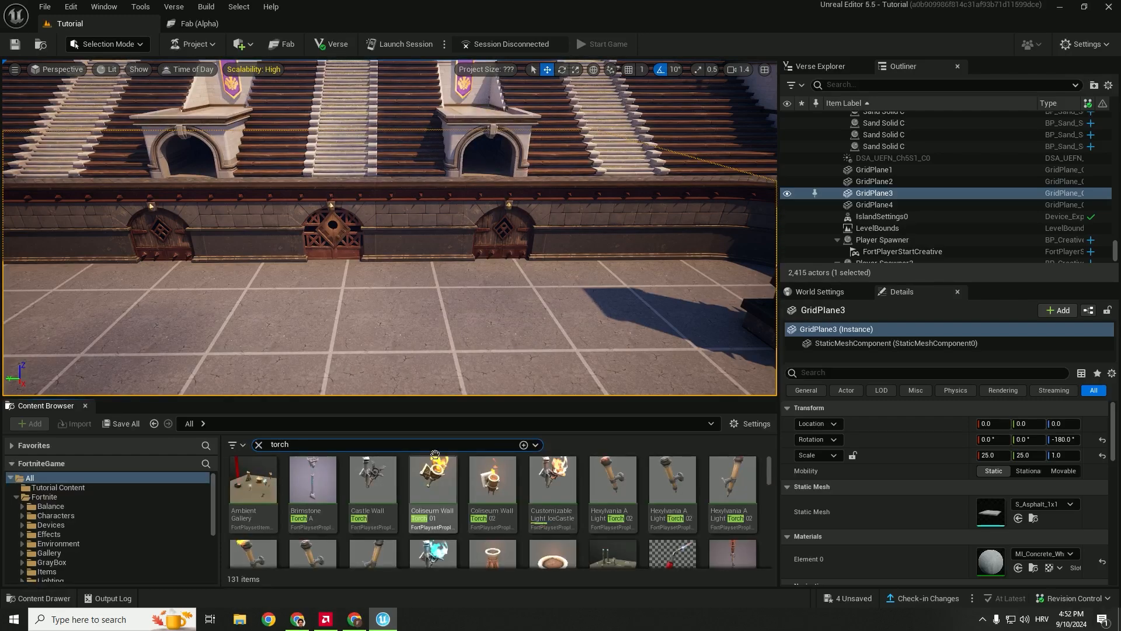
scroll(514, 470, "down", 3)
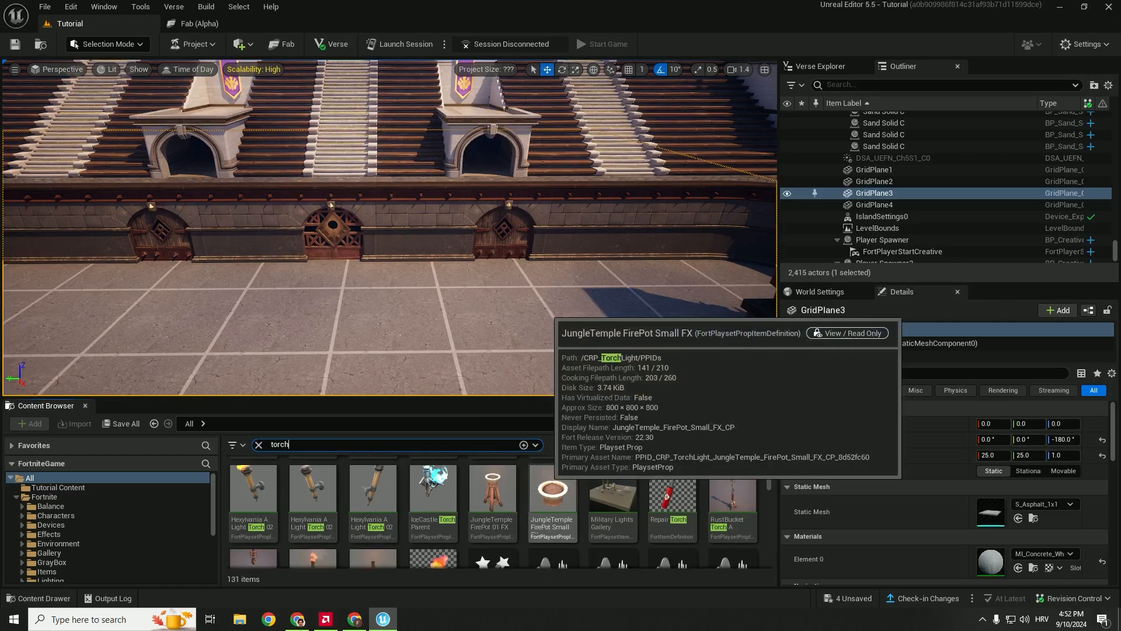
scroll(520, 477, "down", 3)
scroll(479, 461, "up", 6)
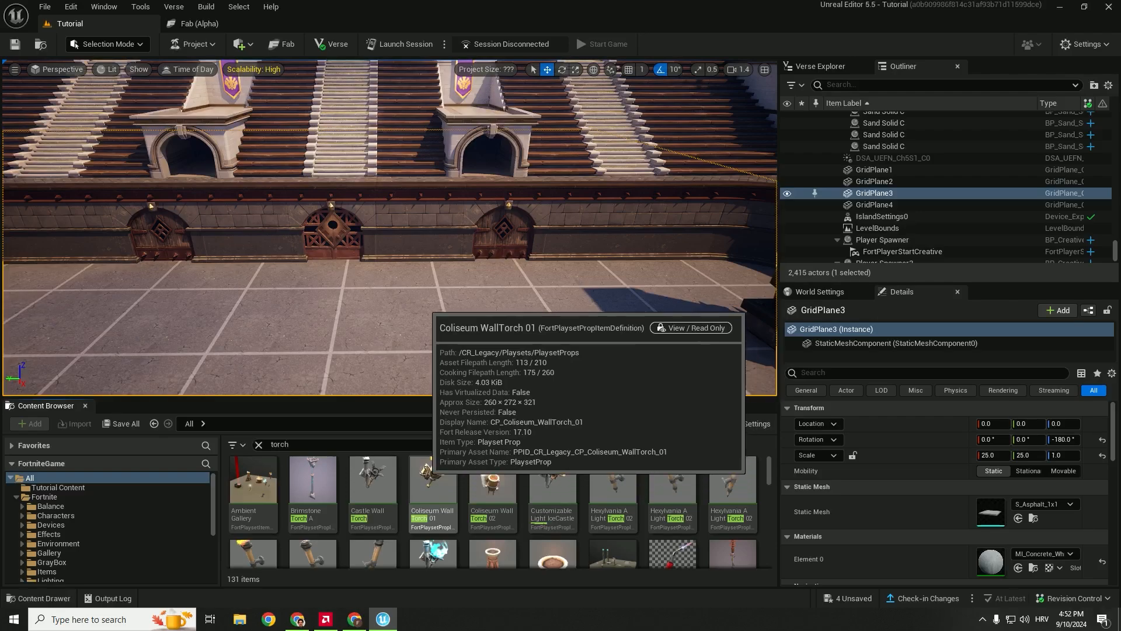
Step: Place a Coliseum WallTorch 02 on the arena floor against the side wall near the spike pillar
right_click_drag(382, 303, 269, 309)
key("w")
left_click_drag(494, 478, 409, 338)
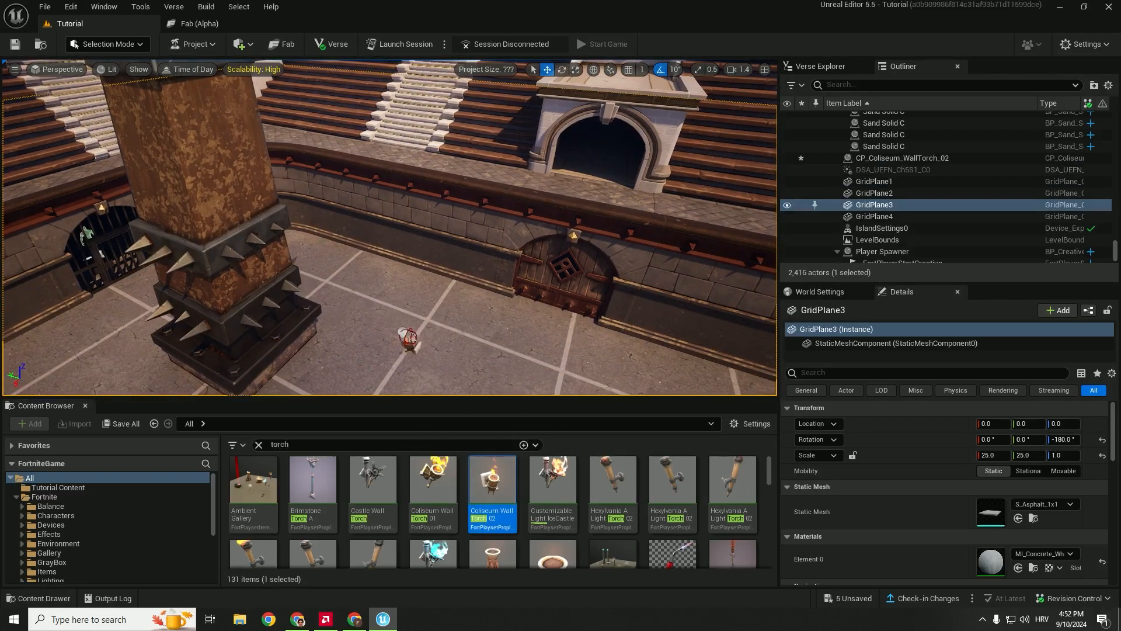
left_click_drag(355, 226, 354, 228)
key("f")
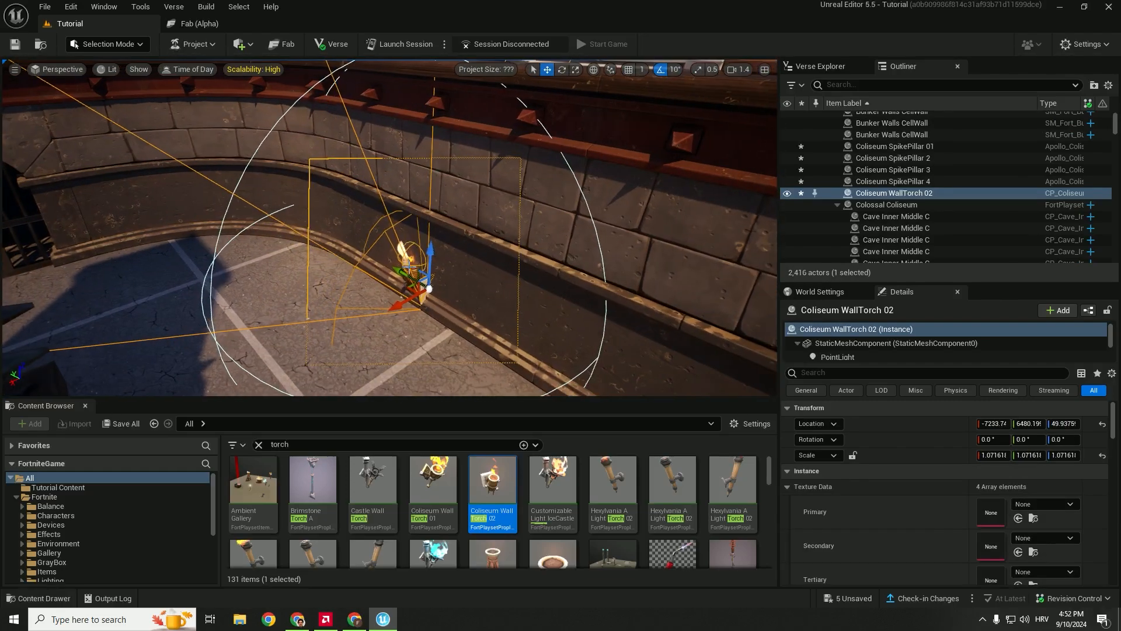
Step: Rotate the wall torch to about -100° around Z and preview it without the editor overlays
key("e")
left_click_drag(423, 326, 503, 307)
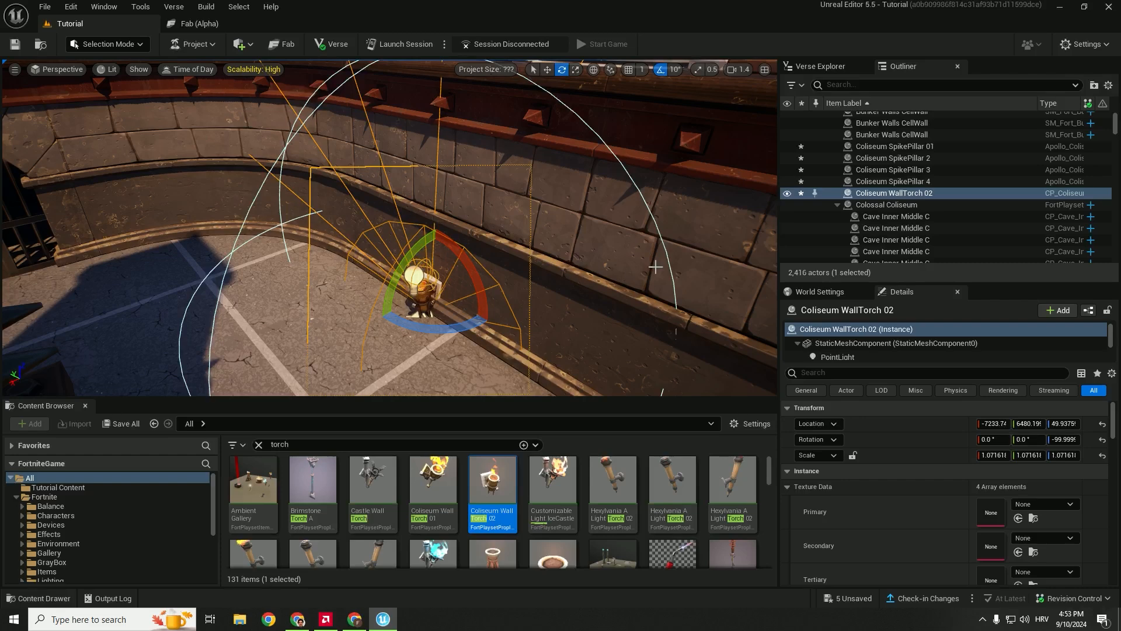
key("g")
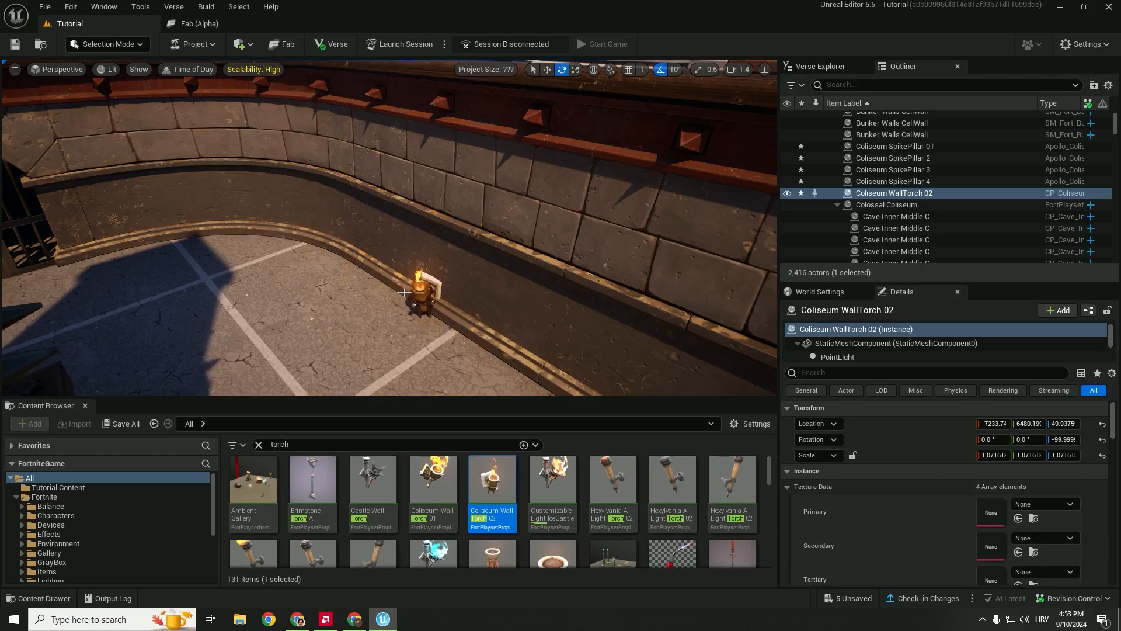
key("g")
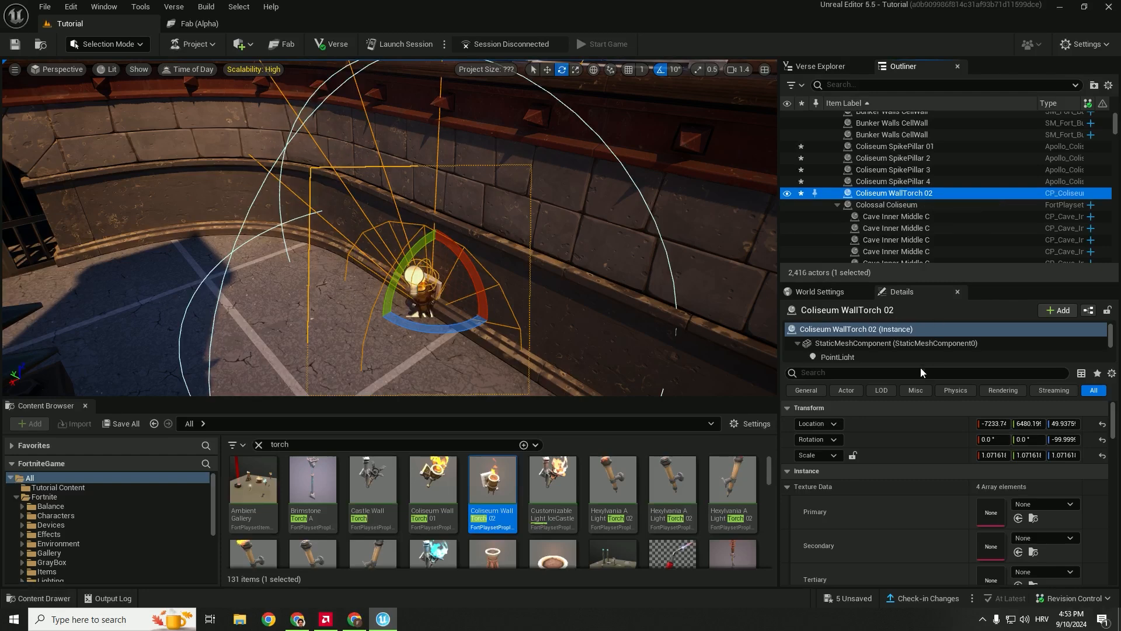
Step: Examine the wall torch's wind, time-of-day light, shadow and attachment properties
scroll(997, 476, "down", 4)
scroll(997, 476, "down", 10)
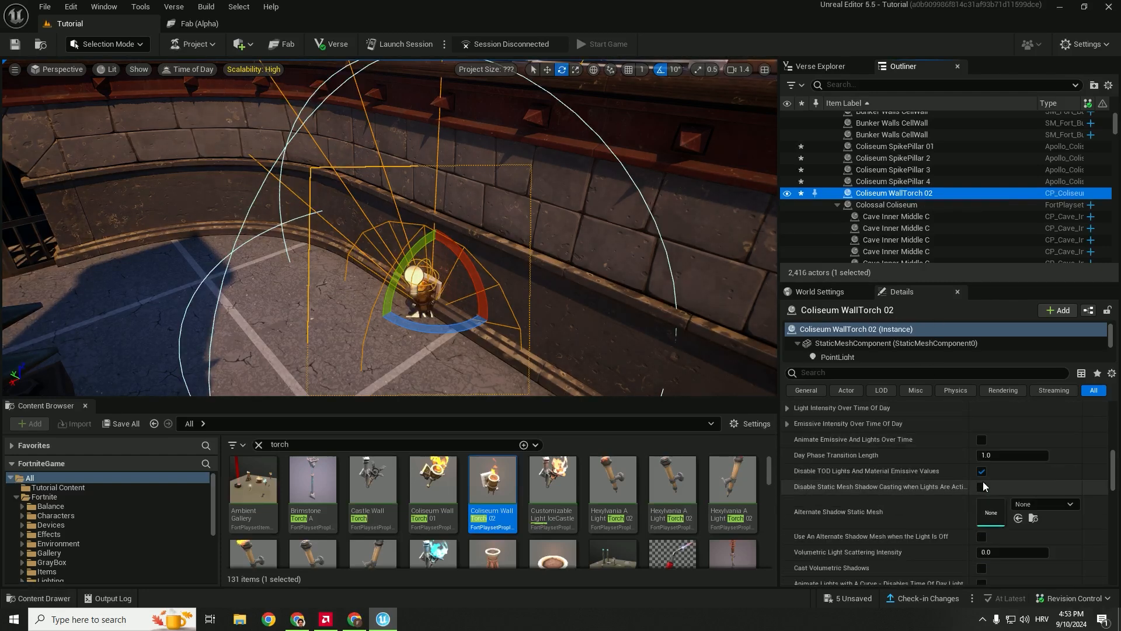
scroll(1000, 485, "up", 1)
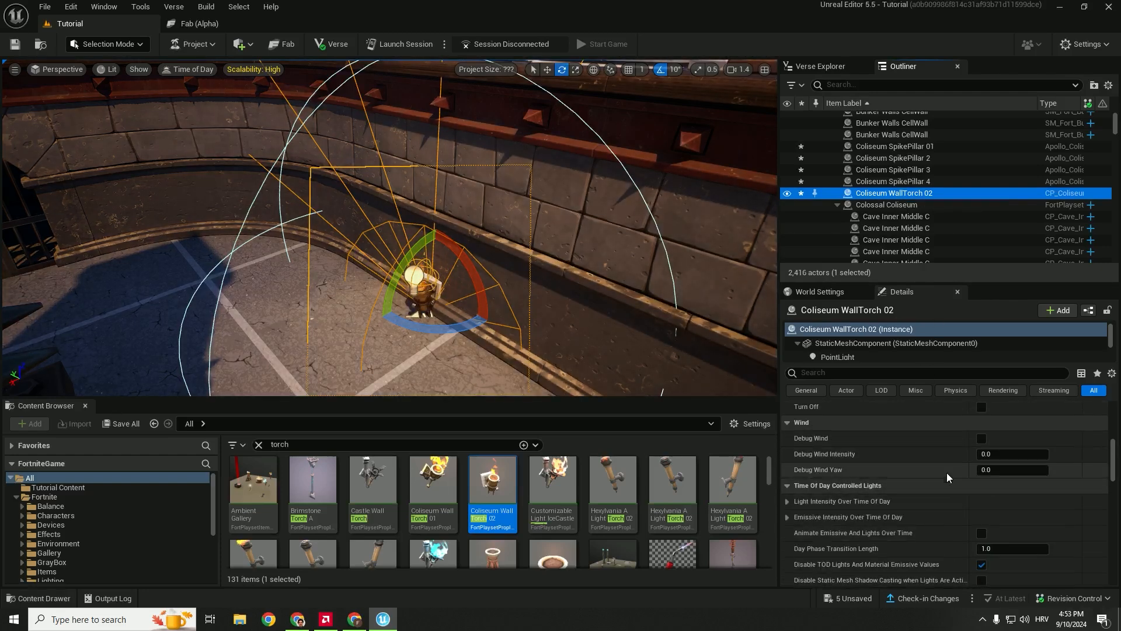
scroll(922, 479, "down", 5)
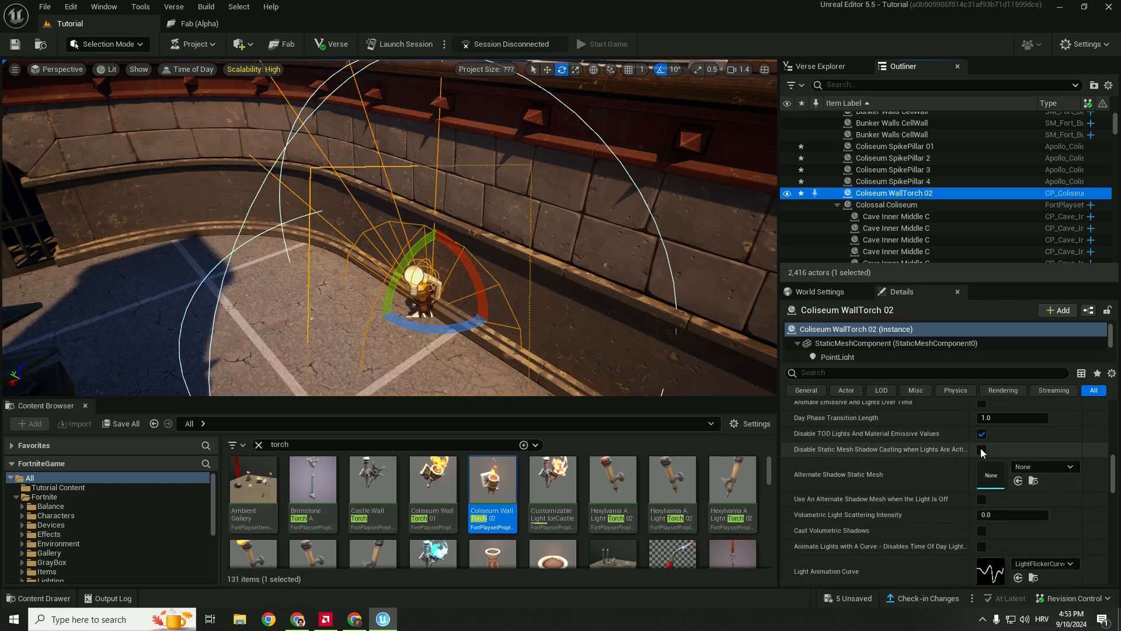
scroll(930, 471, "down", 6)
scroll(927, 476, "down", 7)
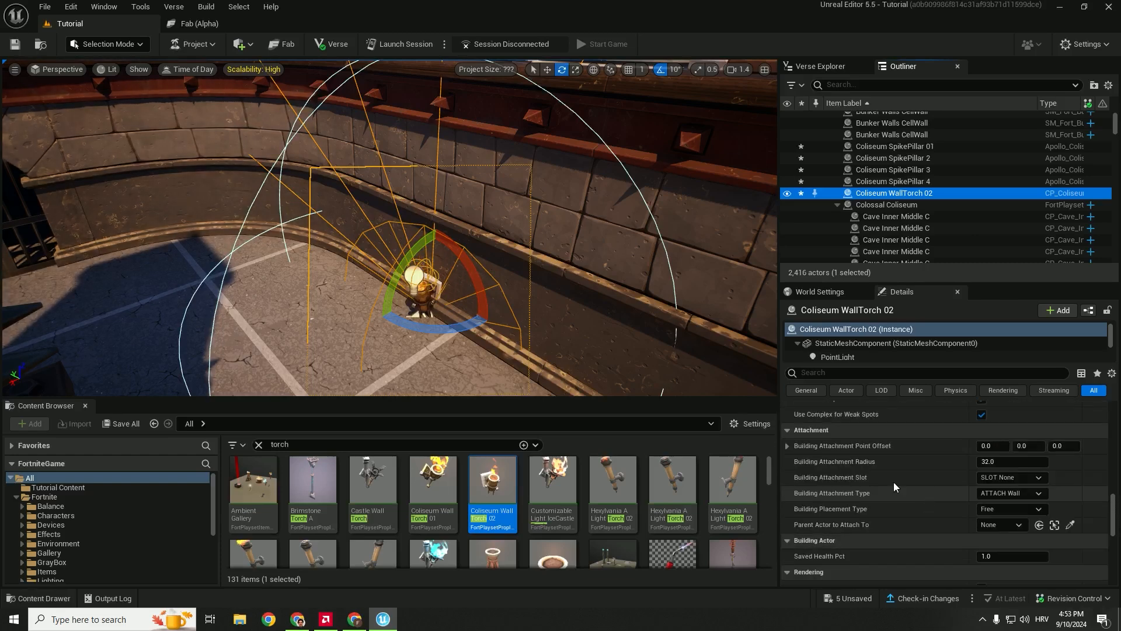
left_click_drag(1113, 514, 1117, 406)
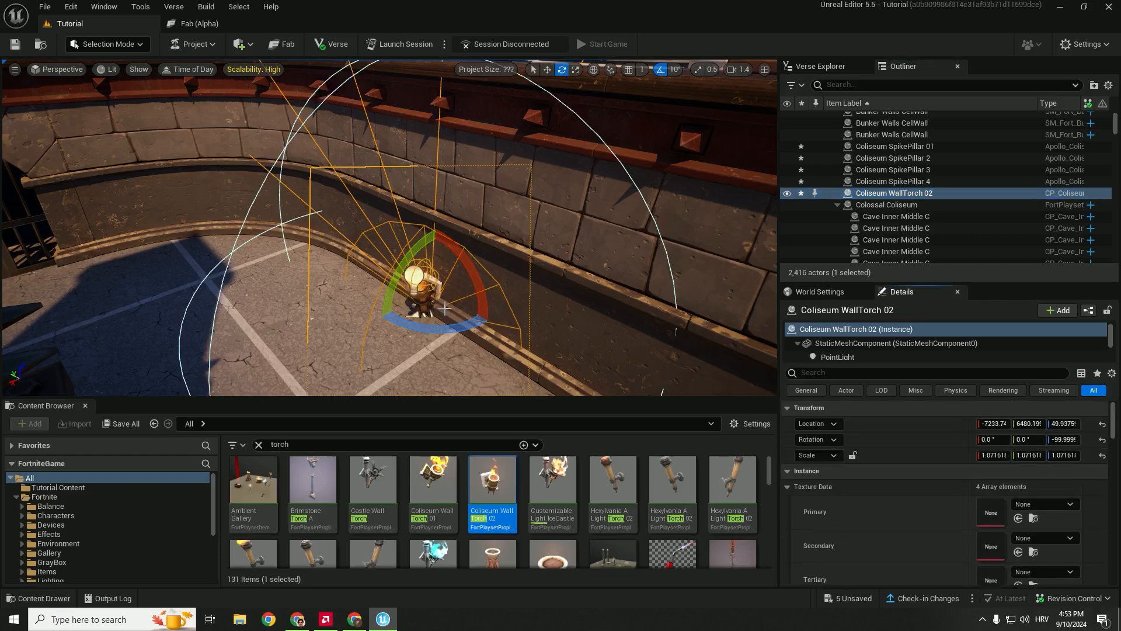
Step: Move the wall torch closer to the side wall, to about -7256 on X and 80 on Z
right_click_drag(511, 349, 507, 348)
right_click_drag(420, 299, 429, 296)
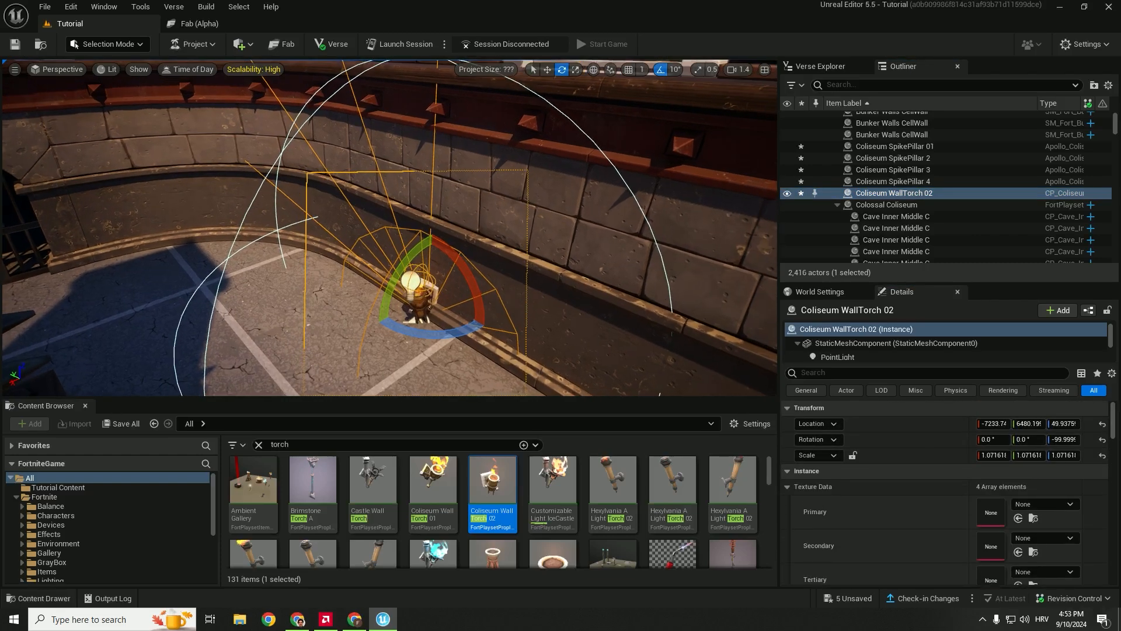
key("w")
mouse_move(410, 300)
left_mouse_down()
mouse_move(430, 290)
mouse_move(421, 293)
mouse_move(423, 281)
left_mouse_up()
key("e")
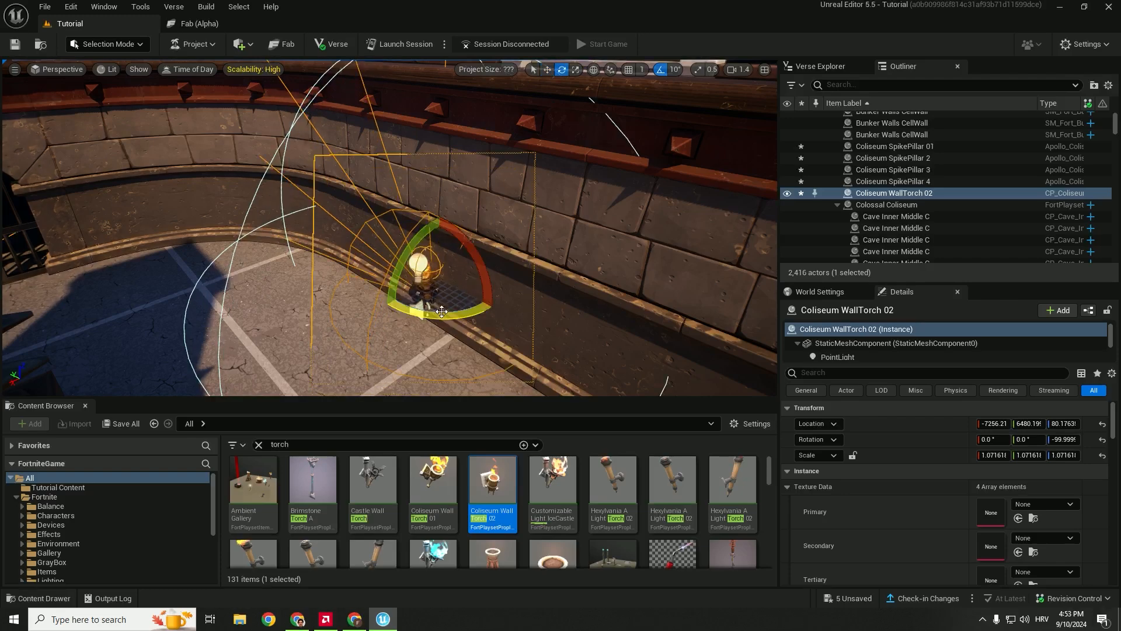
Step: Correct the wall torch's Z rotation to -90° and preview it in game view
key("f")
mouse_move(423, 281)
right_mouse_down()
mouse_move(437, 286)
mouse_move(427, 283)
right_mouse_up()
left_click_drag(400, 282, 414, 282)
right_click_drag(519, 269, 544, 266)
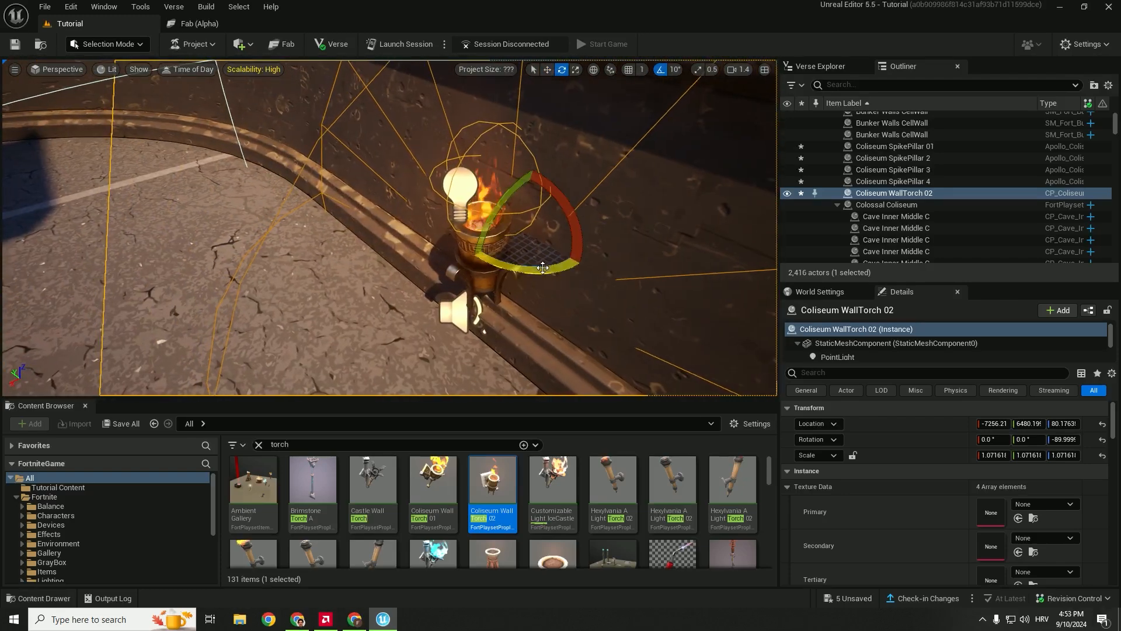
right_click(544, 265)
type("g")
key("g")
right_click_drag(456, 303, 491, 285)
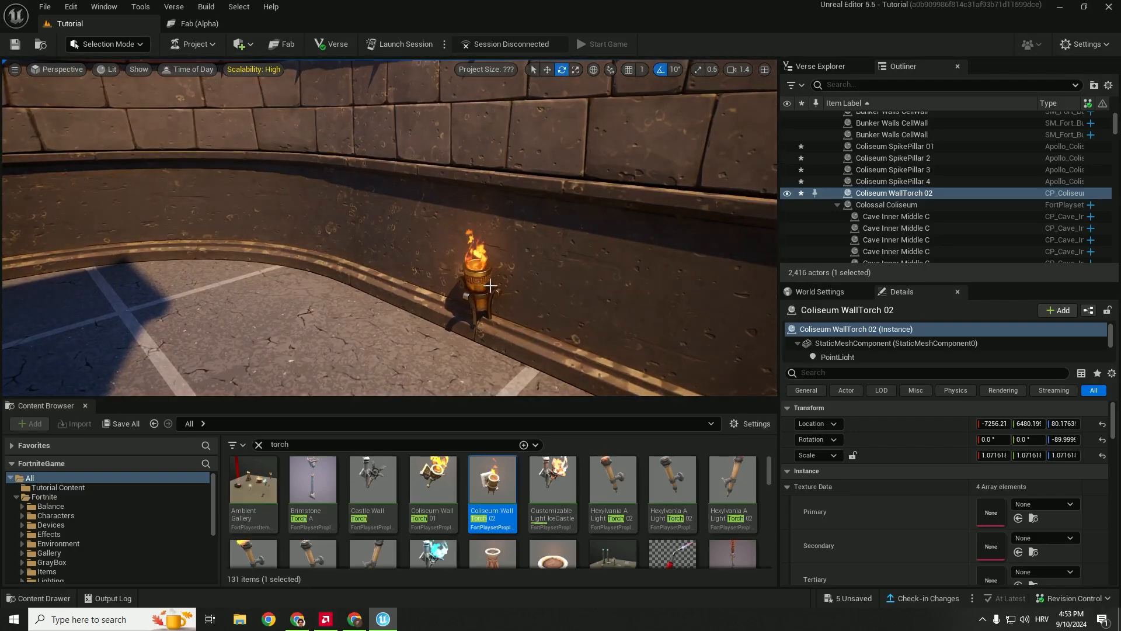
Step: Raise the torch up the wall to a height of about 309 and check it from the arena in game view
key("g")
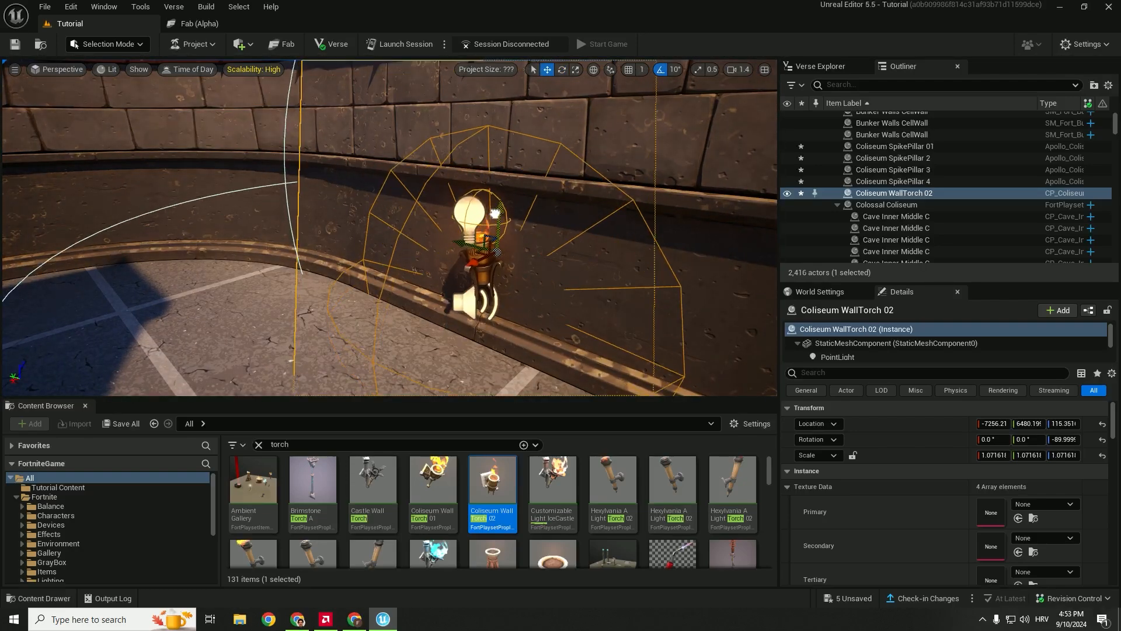
left_click_drag(492, 242, 491, 67)
key("s")
right_click_drag(491, 67, 633, 78)
key("g")
key("s")
key("a")
key("g")
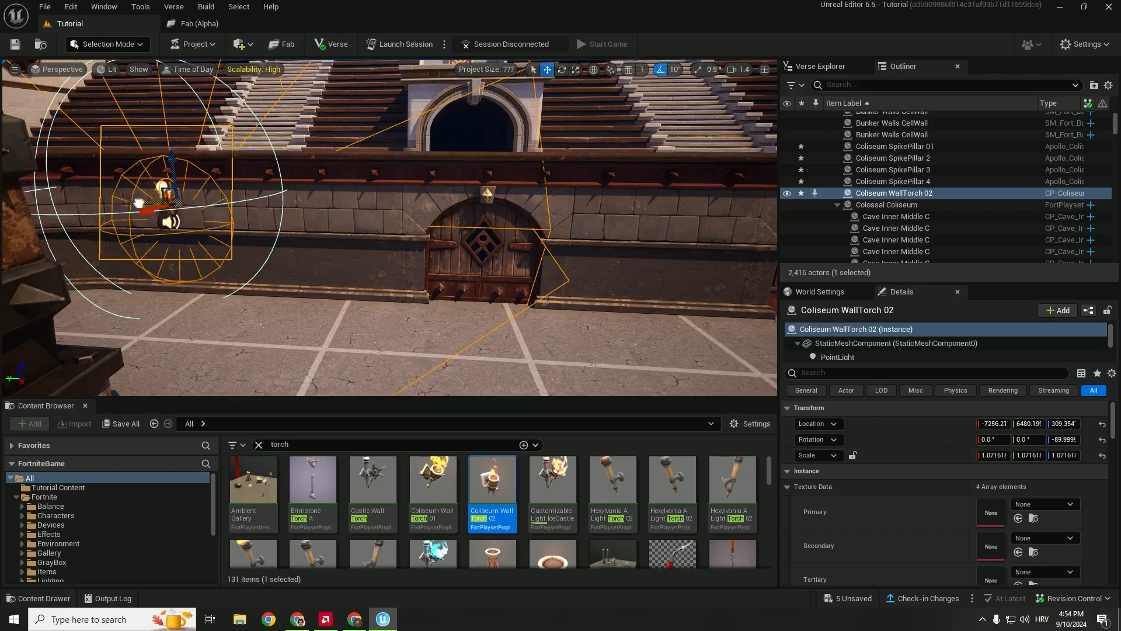
Step: Duplicate the wall torch three times along Y, spacing the copies between the gates on the side wall
left_click_drag(139, 202, 627, 275, "alt")
key("s")
right_click_drag(626, 275, 662, 266)
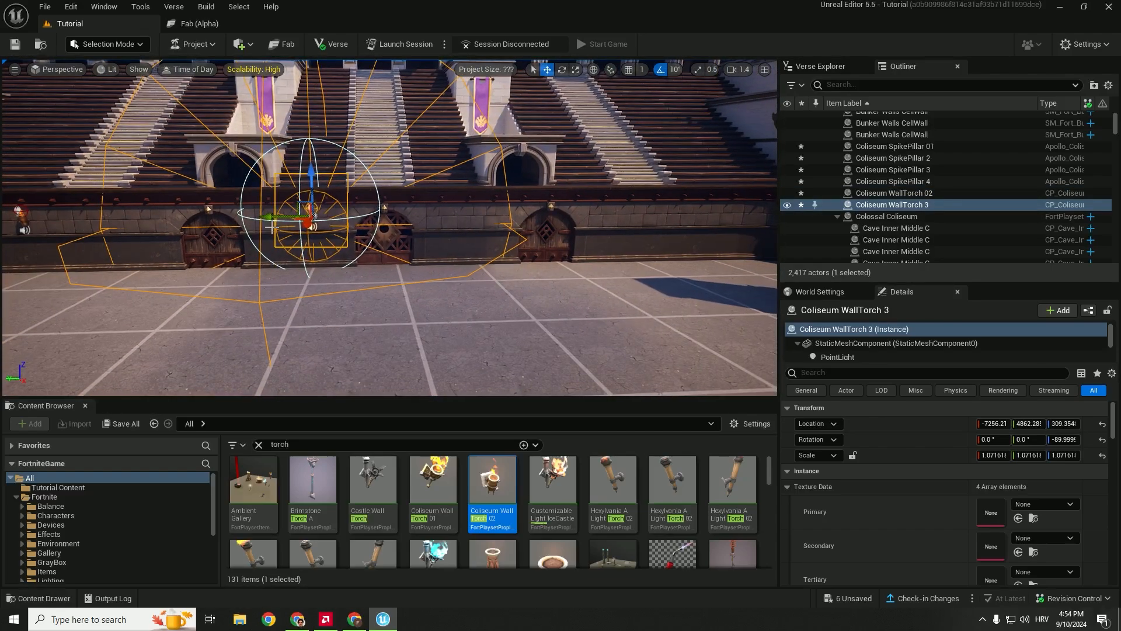
left_click_drag(270, 228, 435, 230, "alt")
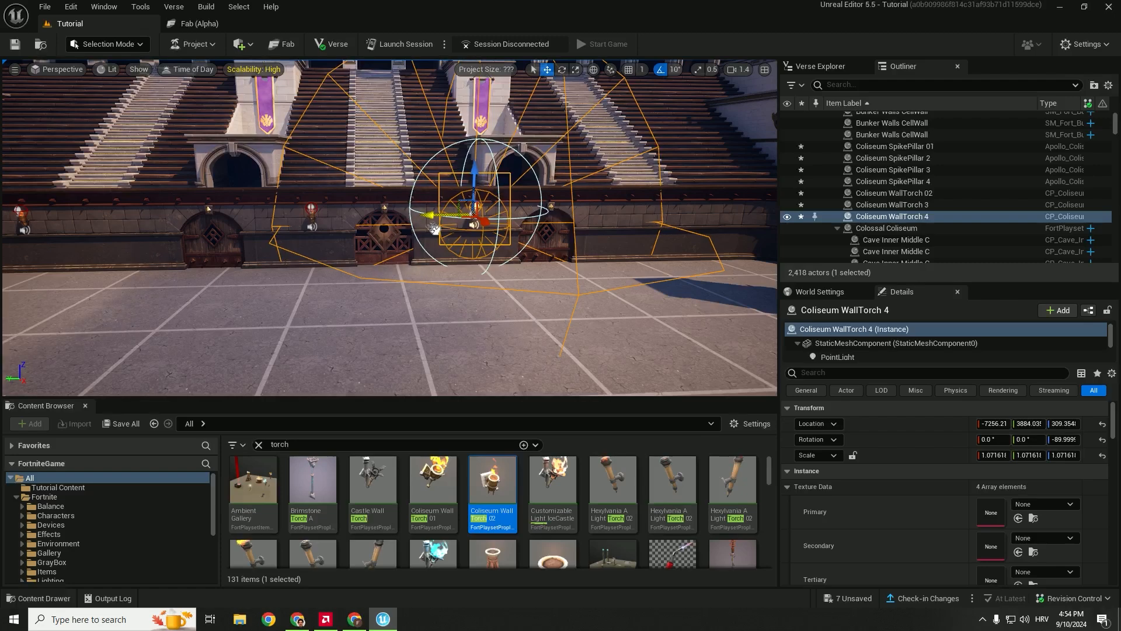
middle_click_drag(433, 229, 304, 216)
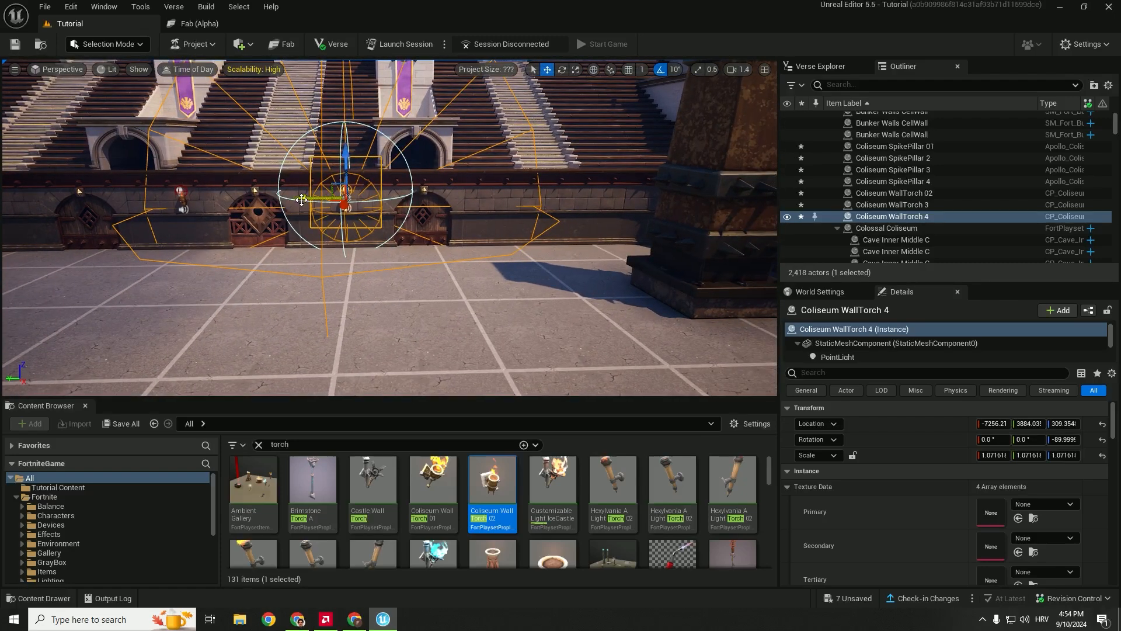
left_click_drag(301, 200, 528, 214, "alt")
right_click_drag(459, 286, 386, 280)
left_click(459, 286)
Step: Select all four wall torches, duplicate them across the arena along X, and turn the copies to 90° around Z
left_click(167, 212)
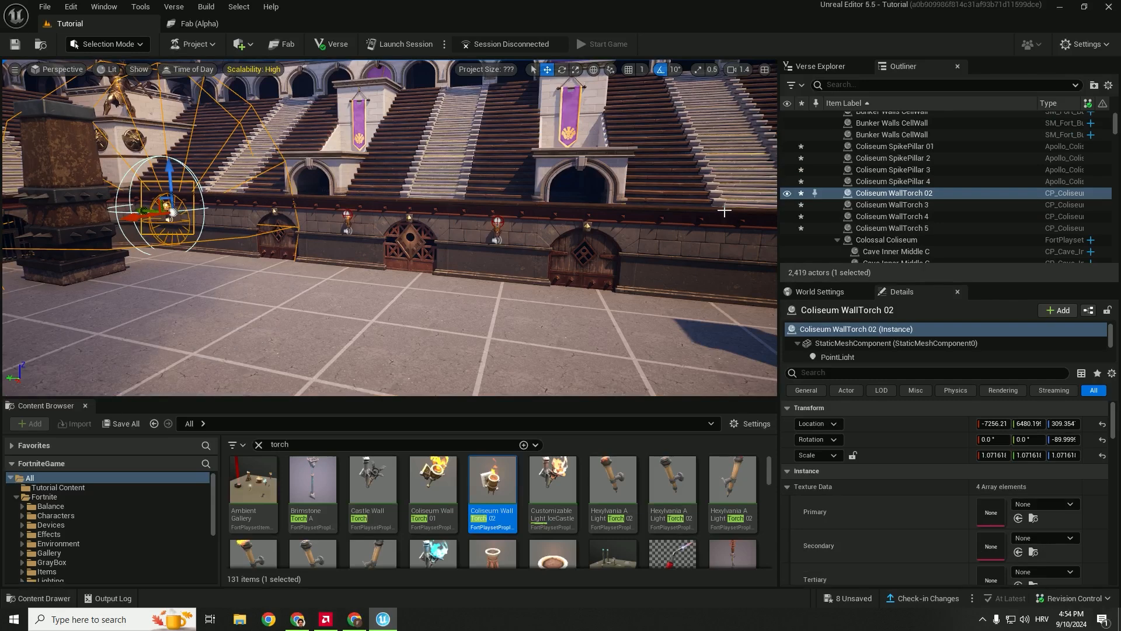
left_click(909, 193)
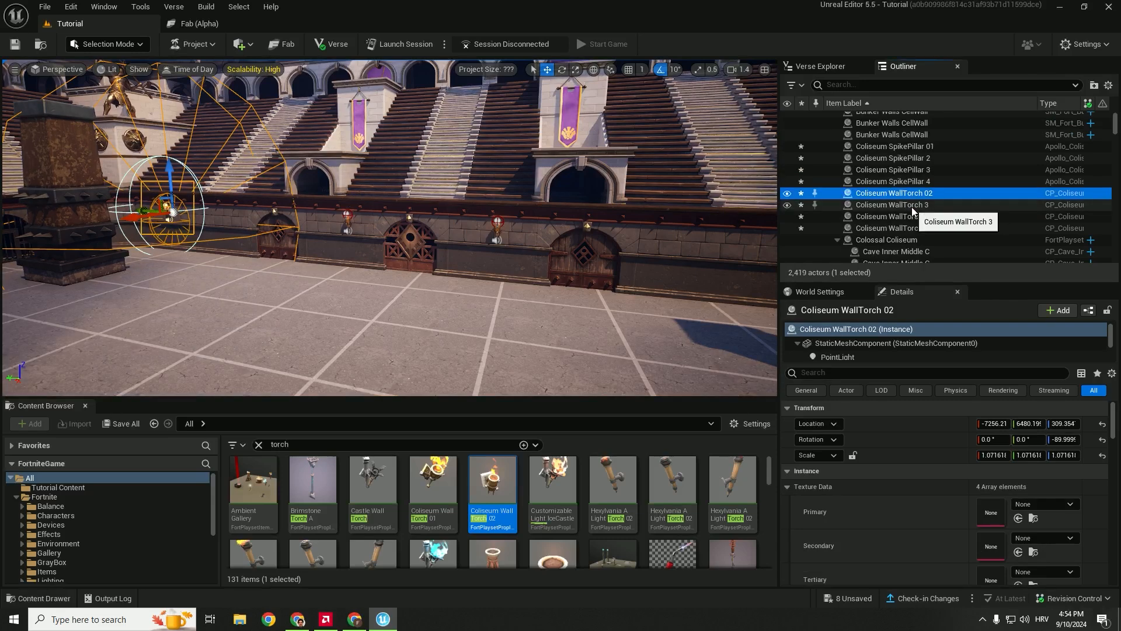
left_click(913, 208, "ctrl")
left_click(910, 218, "ctrl")
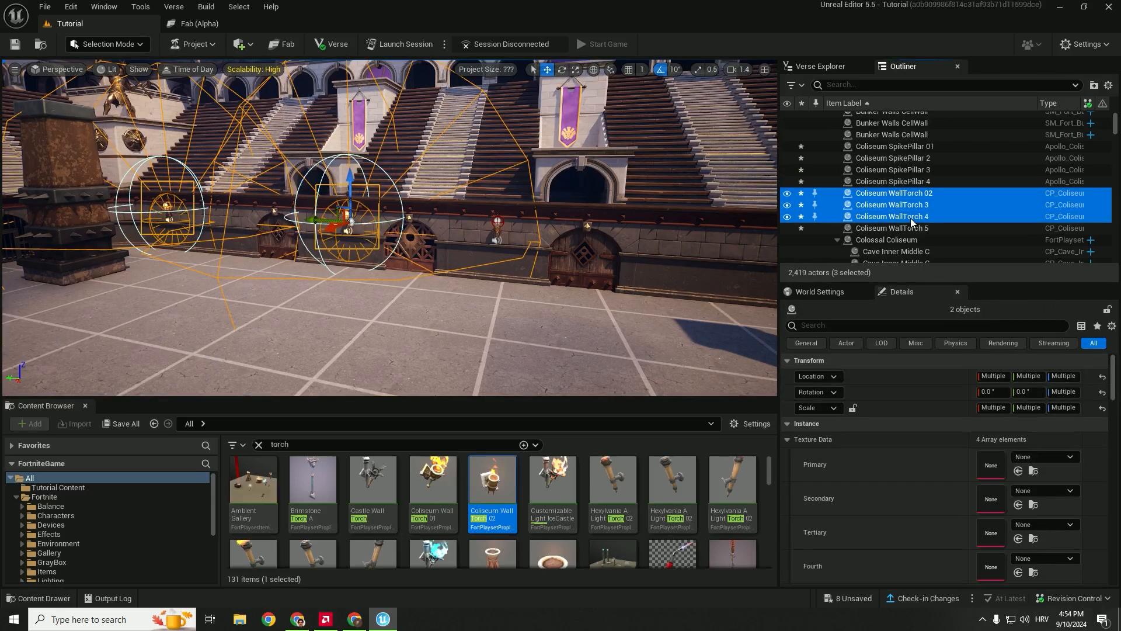
left_click(906, 228, "ctrl")
right_click_drag(561, 246, 719, 248)
right_click_drag(364, 169, 363, 229)
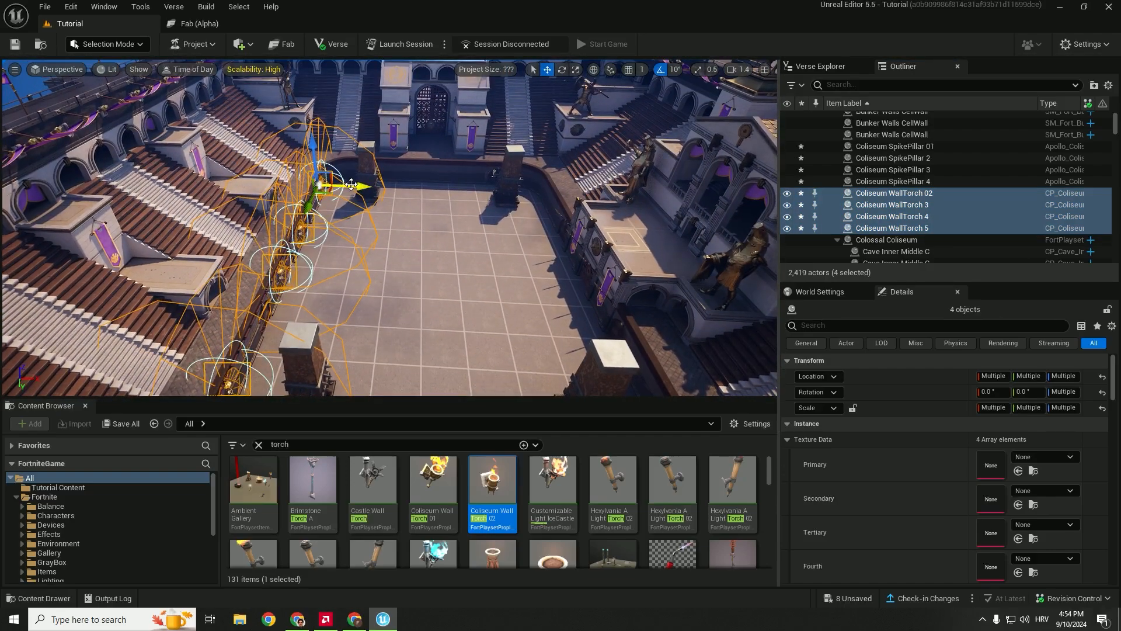
left_click_drag(351, 184, 438, 197, "alt")
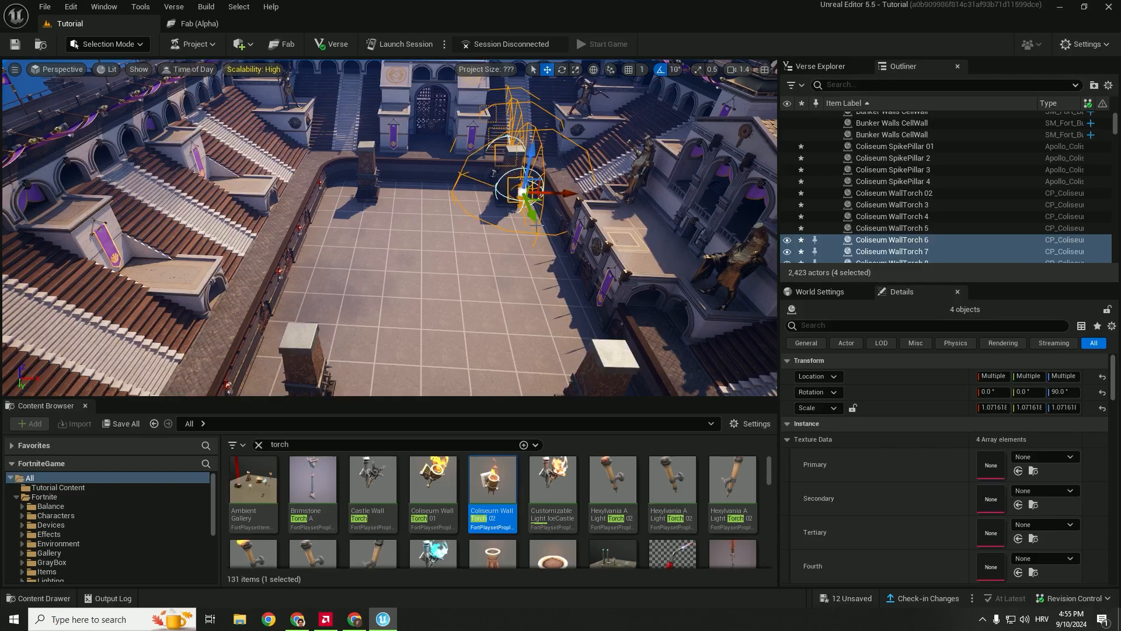
Step: Move the four torch copies along Y beside the gates and push them along X against the opposite side wall
left_click_drag(554, 283, 596, 383)
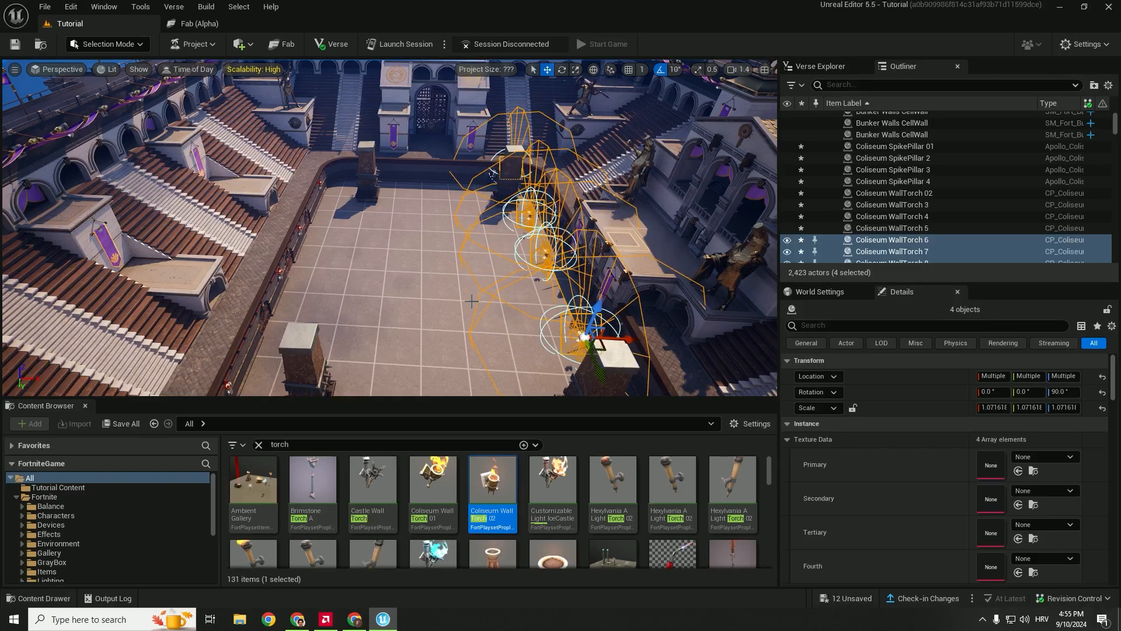
right_click_drag(596, 383, 771, 332)
key("w")
left_click_drag(540, 213, 767, 219)
right_click_drag(767, 219, 742, 234)
right_click_drag(480, 262, 622, 269)
key("w")
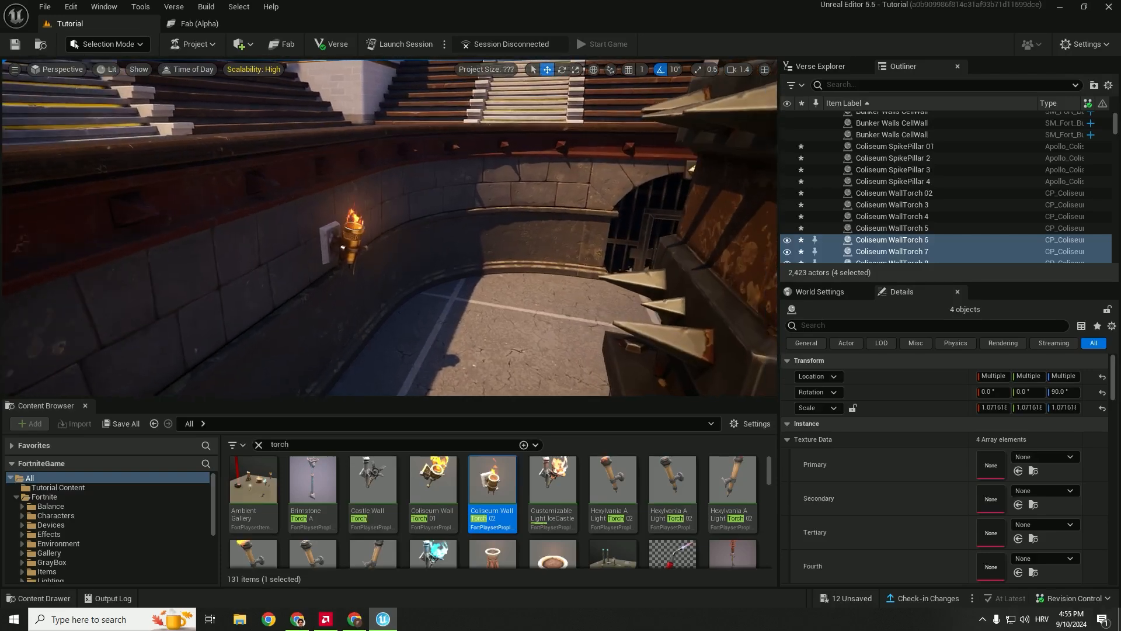
key("a")
right_click_drag(457, 299, 491, 299)
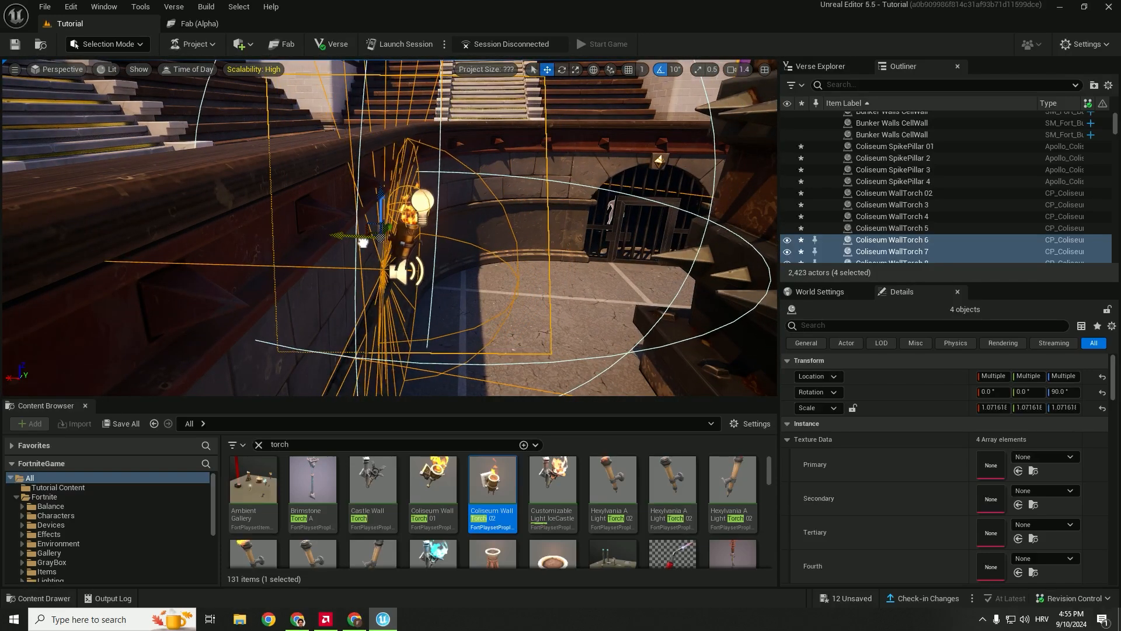
Step: Nudge the two middle torches on this side wall along Y, to about 5100 and 4042, between the gates
right_click_drag(362, 242, 403, 236)
key("w")
key("a")
left_click(488, 219)
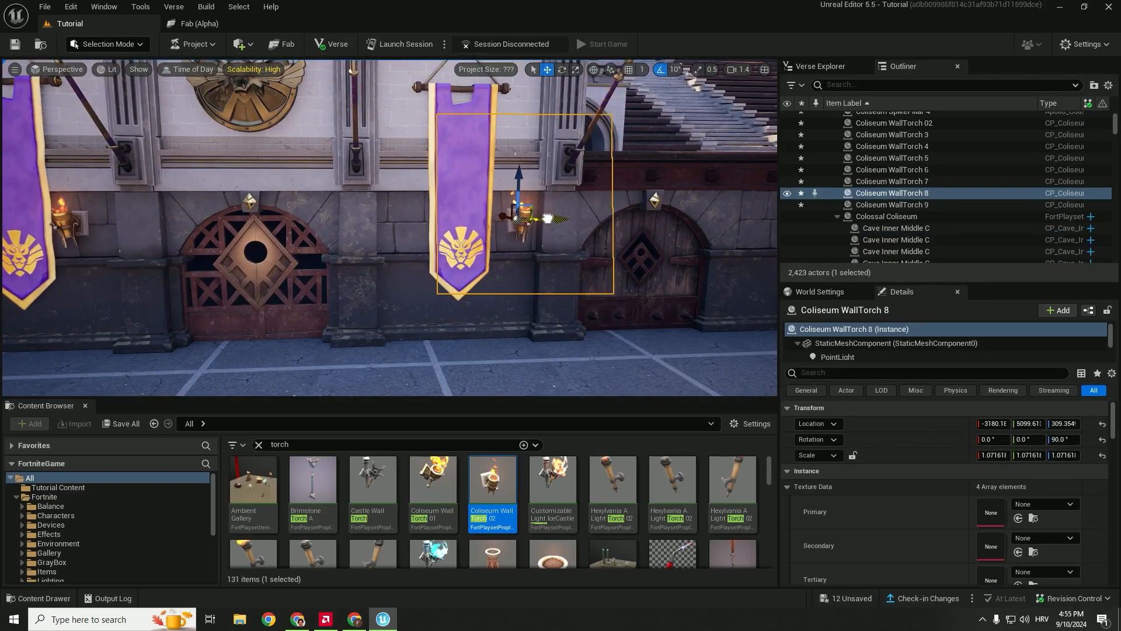
left_click(66, 225)
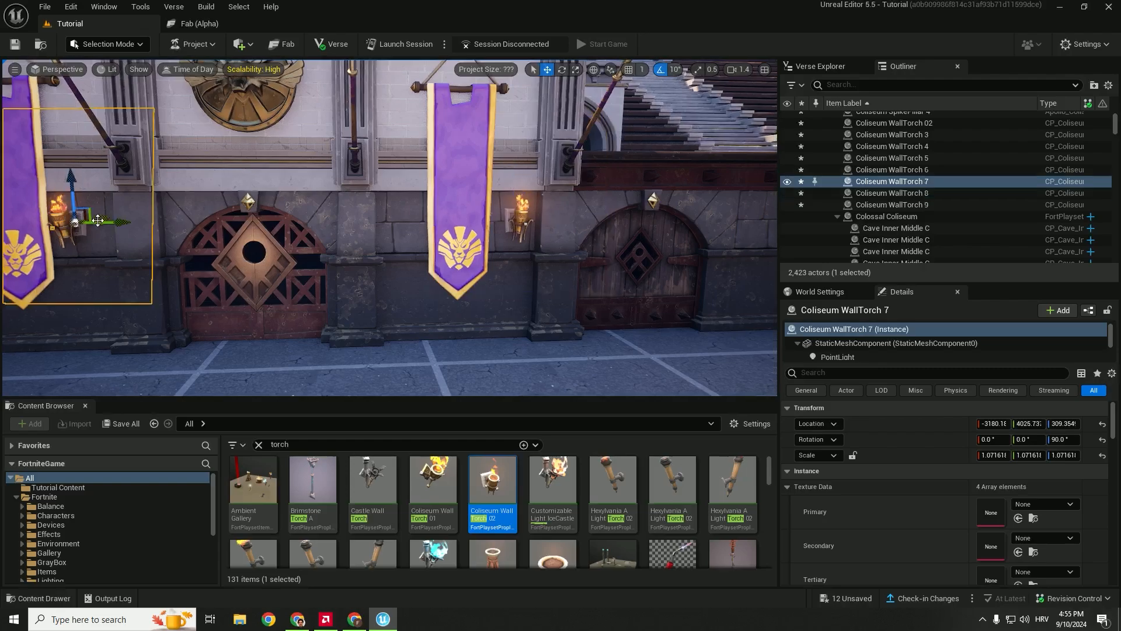
key("a")
right_click_drag(66, 225, 53, 228)
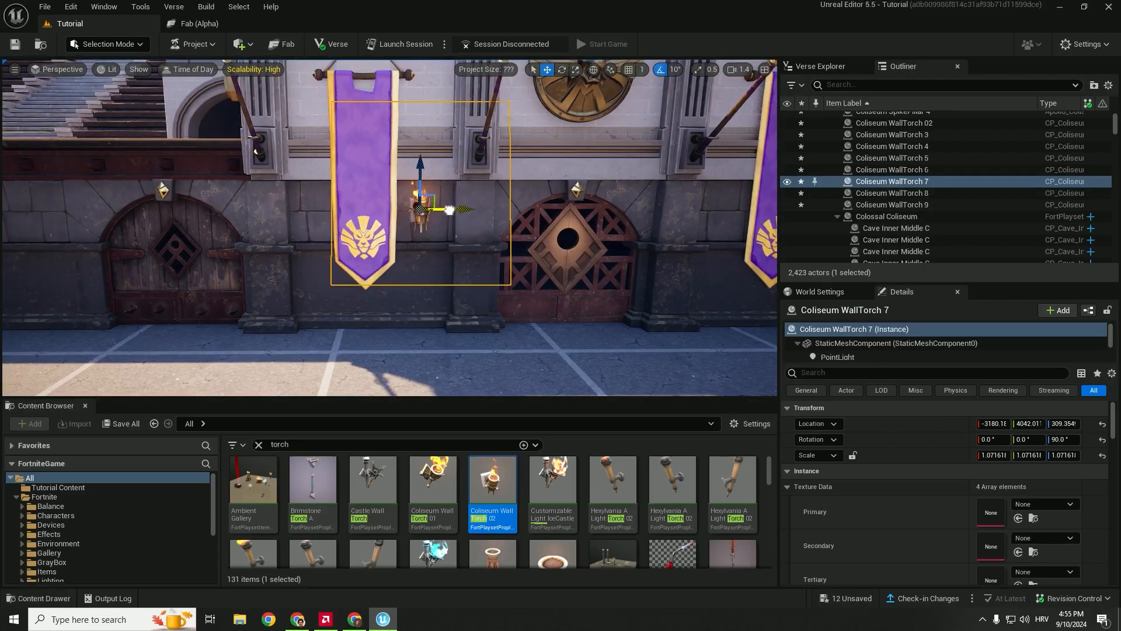
left_click_drag(450, 210, 451, 210)
Step: Place another Coliseum Wall Torch 02 on the end wall next to the barred gate and raise it to a height of about 288
left_click(195, 243)
right_click_drag(195, 243, 108, 256)
key("w")
key("s")
key("d")
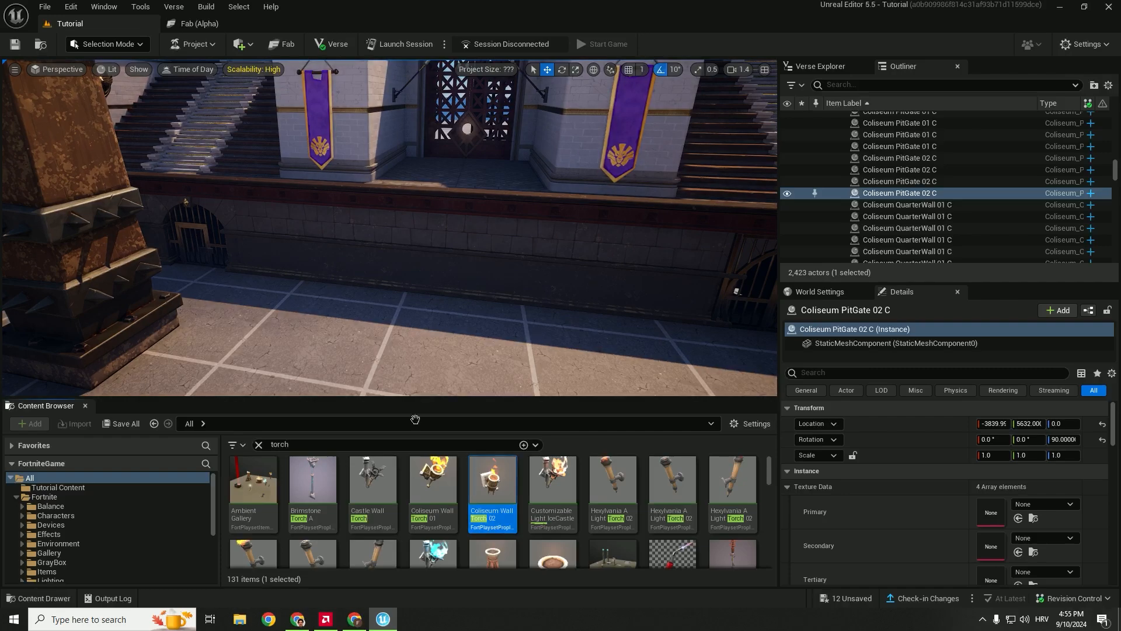
left_click(268, 246)
key("w")
right_click_drag(268, 246, 319, 266)
key("e")
key("w")
left_click_drag(292, 262, 285, 263)
left_click_drag(318, 217, 316, 153)
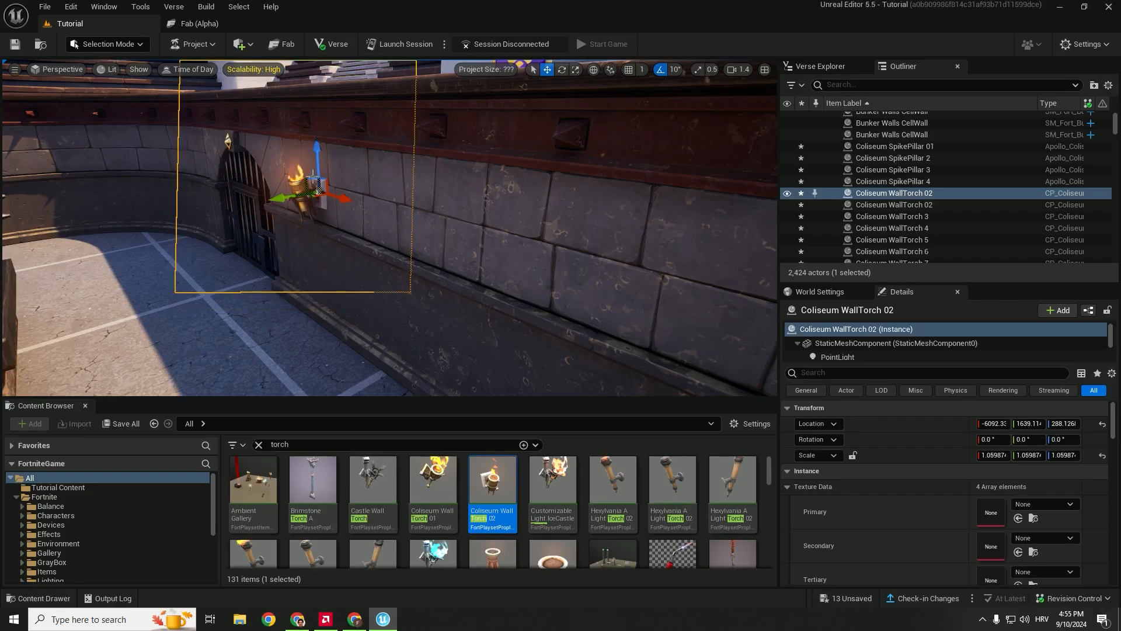
left_click_drag(279, 199, 285, 198)
Step: Duplicate the end-wall torch twice along X, one copy near the other barred gate and one midway at about -5160
right_click_drag(285, 199, 403, 204)
left_click_drag(282, 196, 386, 197, "alt")
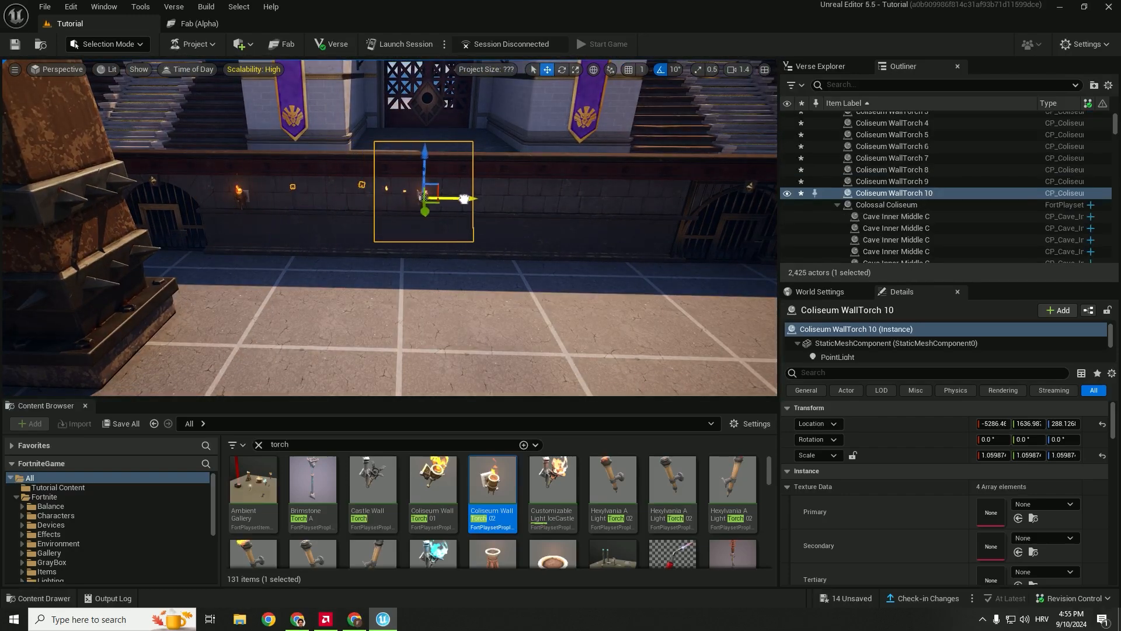
mouse_move(484, 199)
left_mouse_down()
mouse_move(683, 199)
mouse_move(488, 198)
left_mouse_up()
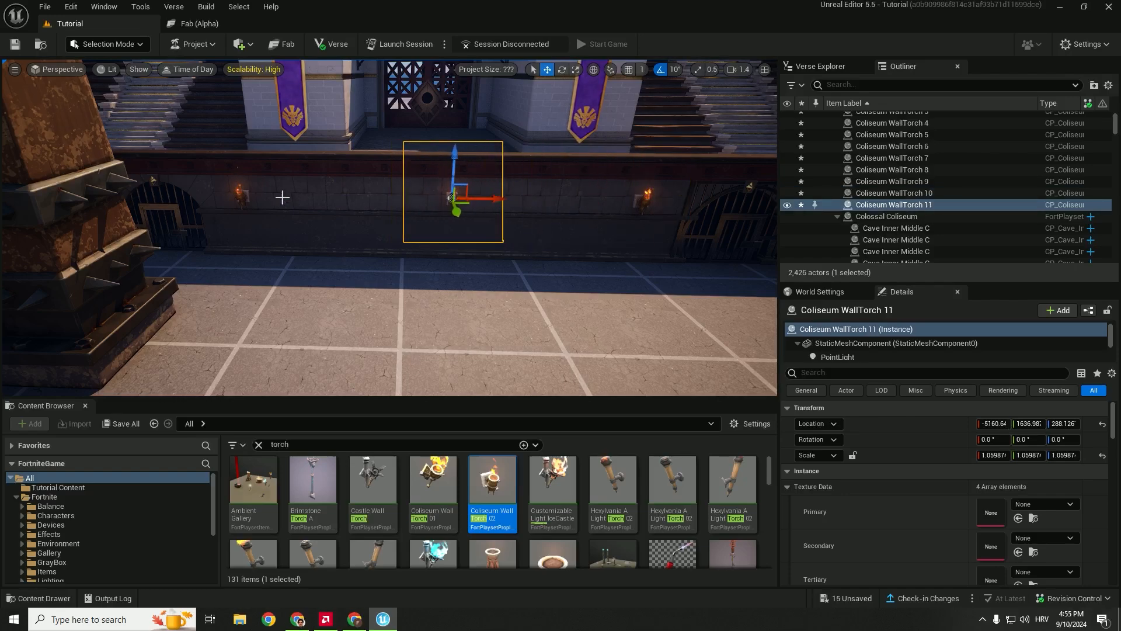
Step: Select the three end-wall torches and duplicate them along Y toward the opposite end of the arena
left_click(244, 194)
left_click(455, 200, "ctrl")
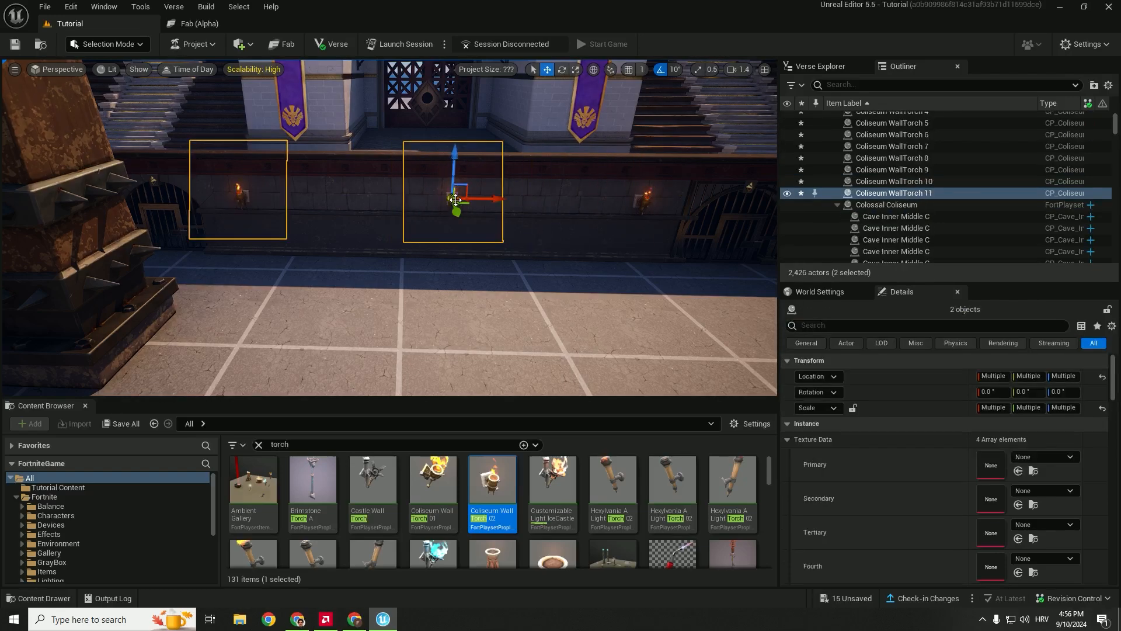
left_click(639, 202, "ctrl")
right_click_drag(422, 234, 467, 228)
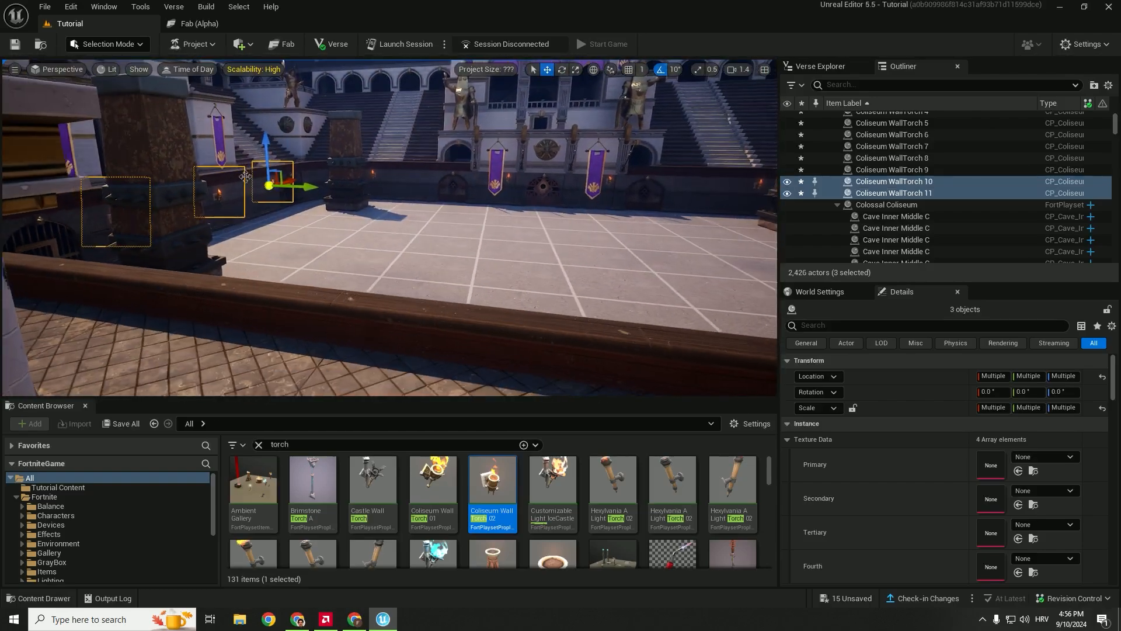
left_click_drag(314, 182, 380, 196, "alt")
left_click_drag(554, 221, 647, 222)
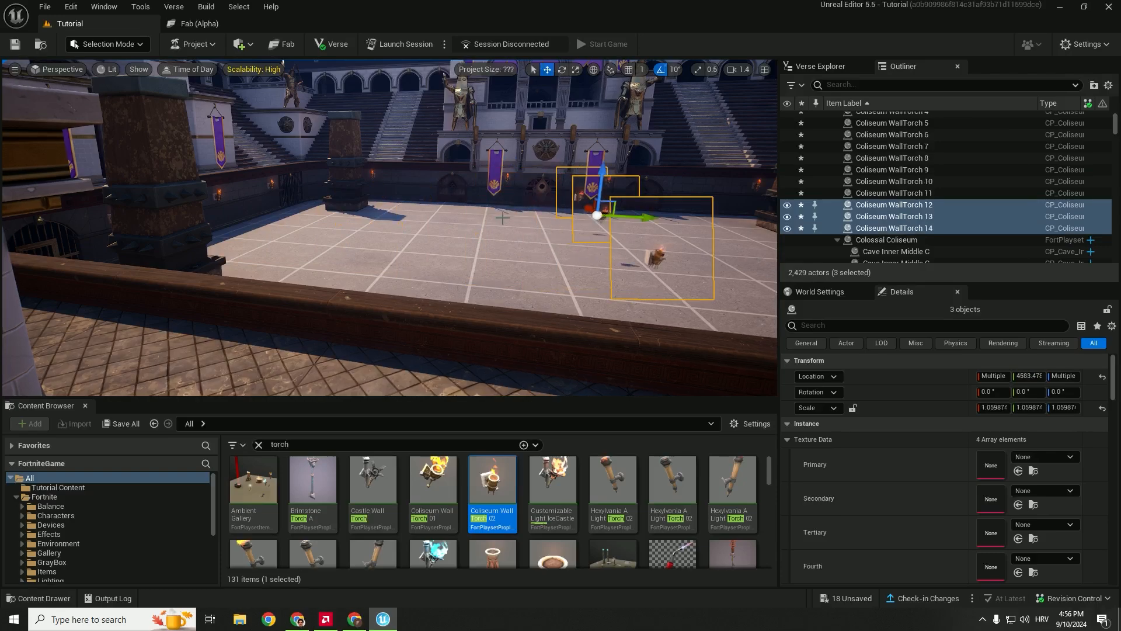
Step: Rotate the three copies to 180° around Z, set them against the opposite end wall and deselect them
right_click_drag(647, 222, 494, 210)
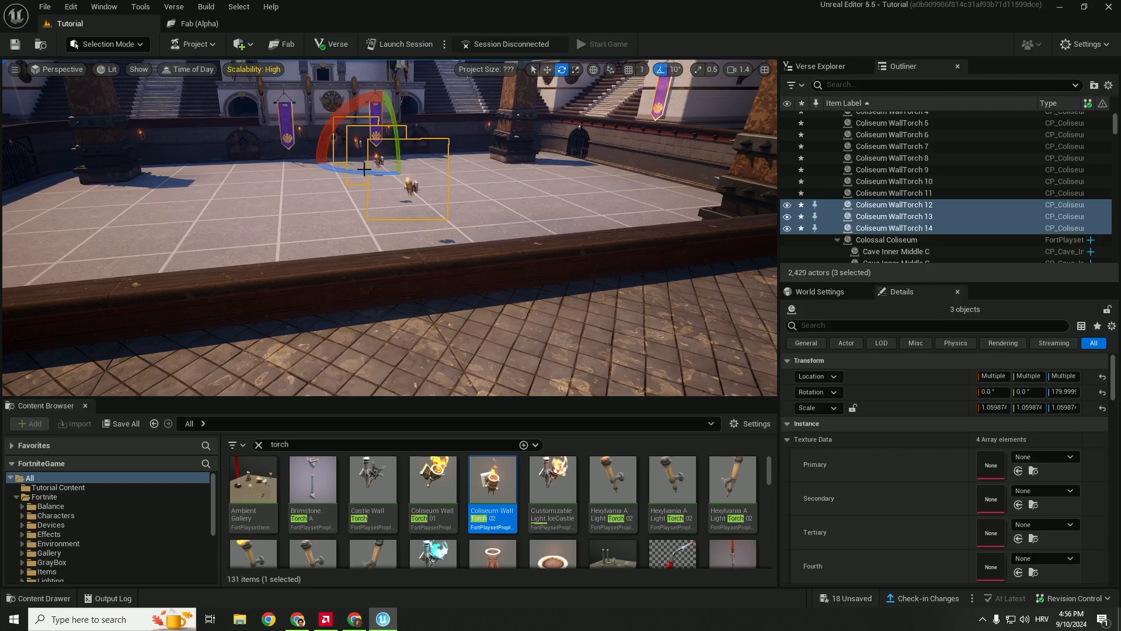
left_click_drag(414, 204, 521, 174)
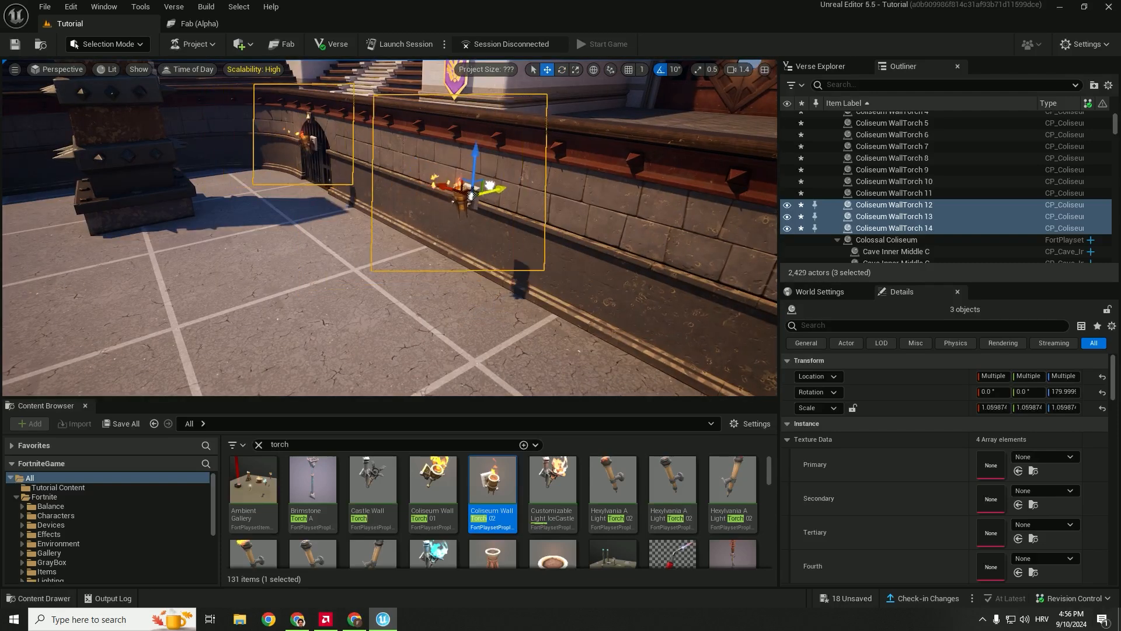
left_click(358, 280)
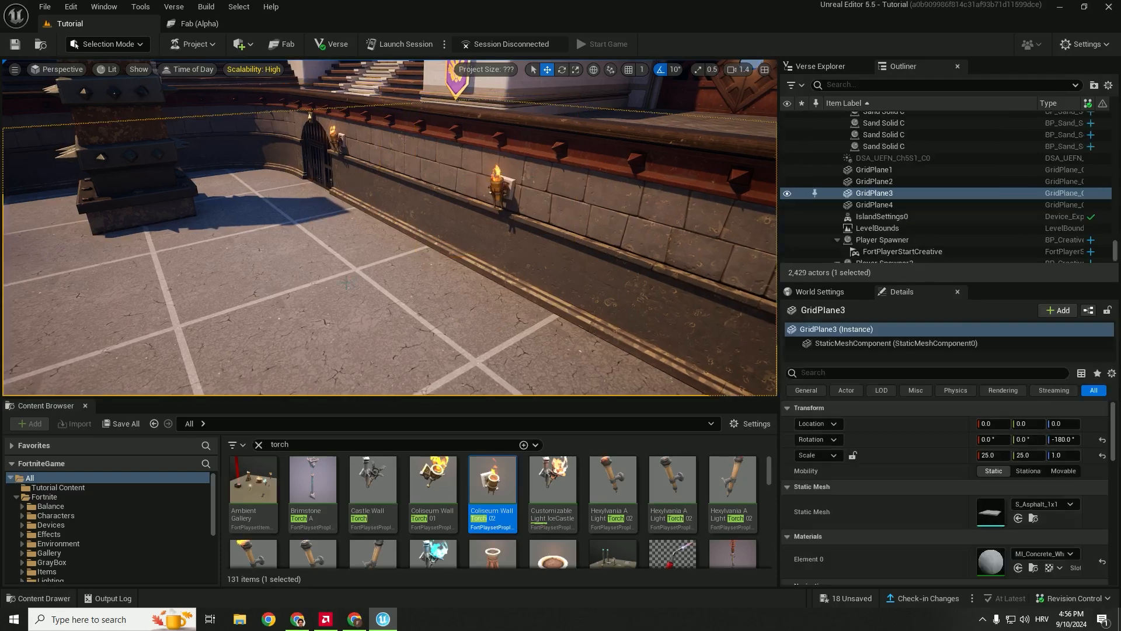
Step: Check the torches around the arena walls and save the level
right_click_drag(357, 279, 522, 296)
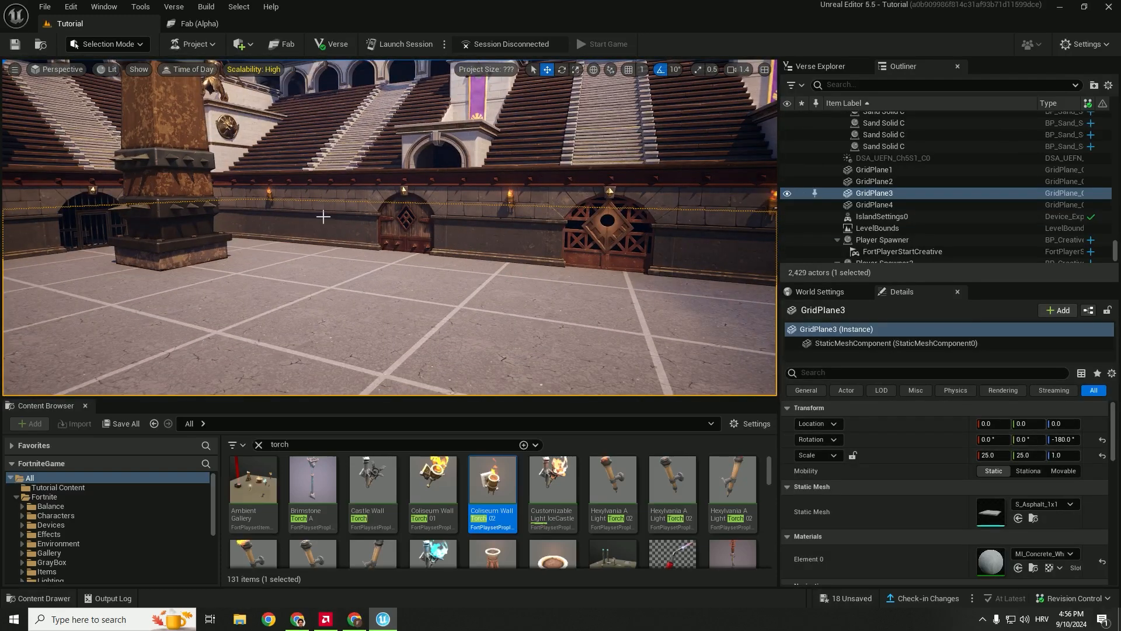
key("ctrl+s")
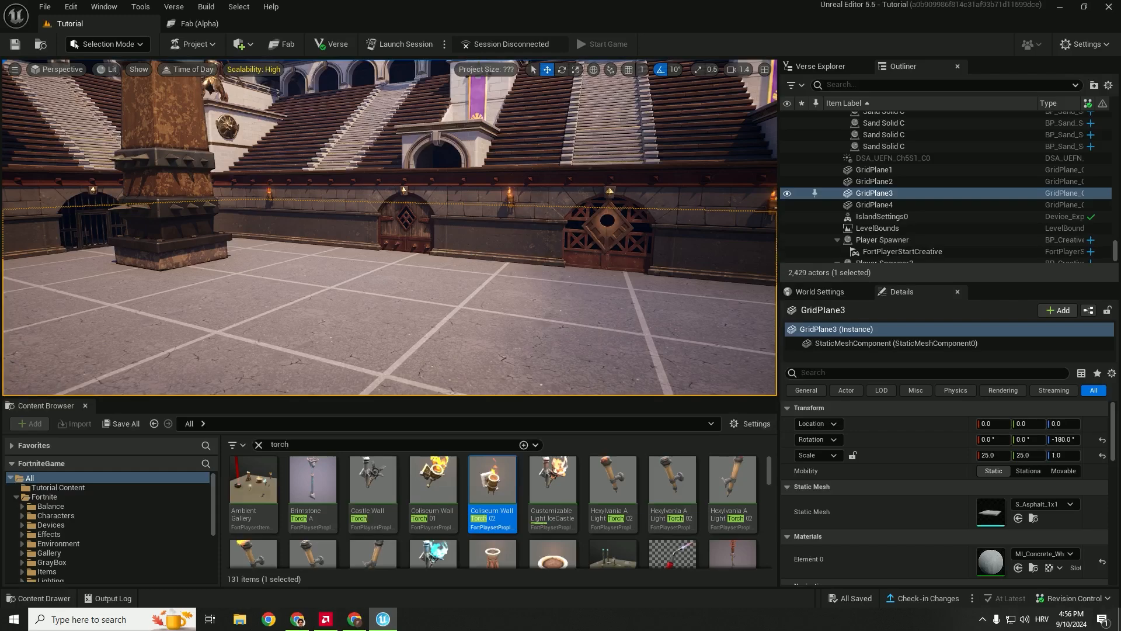
right_click_drag(476, 295, 596, 316)
right_click_drag(379, 302, 490, 315)
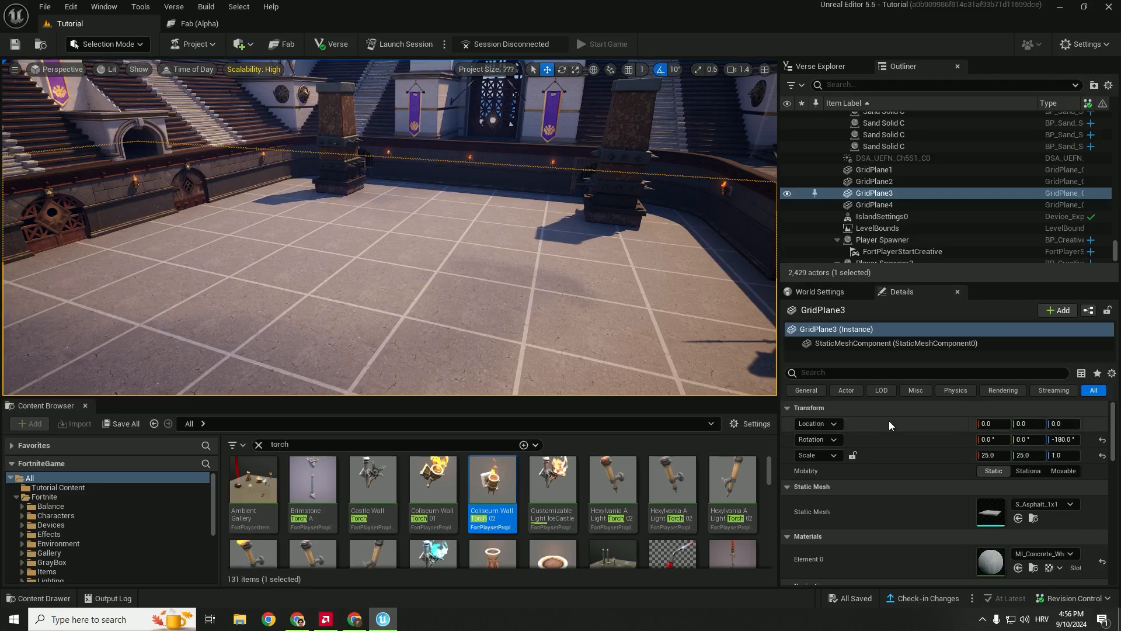
Step: Search the materials for "floor" and try MI Stone Floor on the arena floor plane GridPlane3
scroll(993, 468, "down", 2)
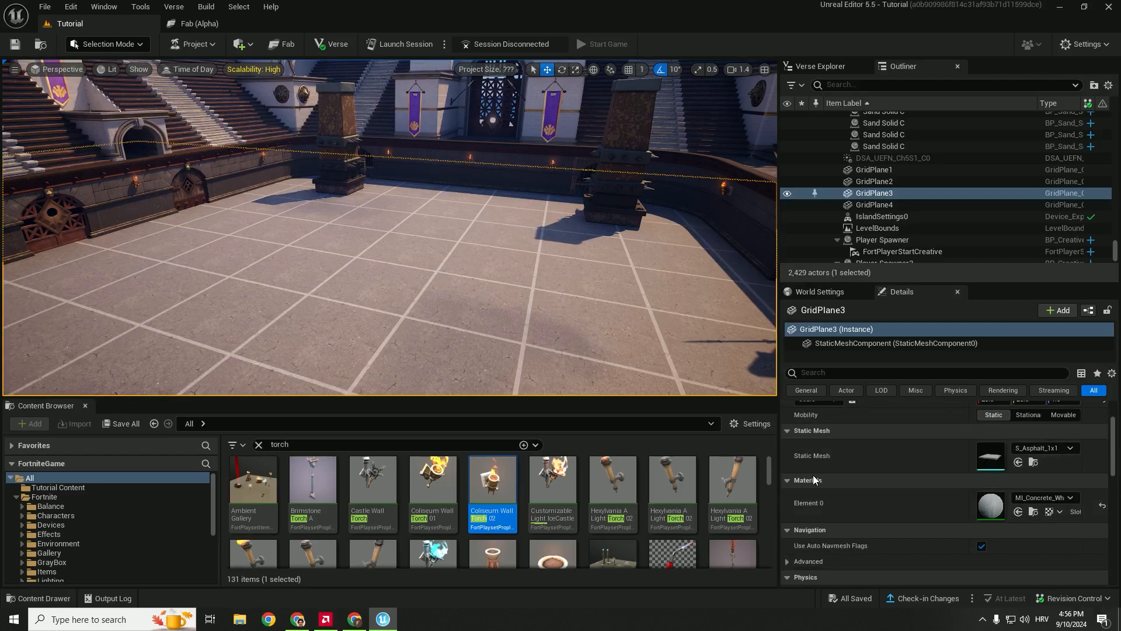
left_click(1071, 498)
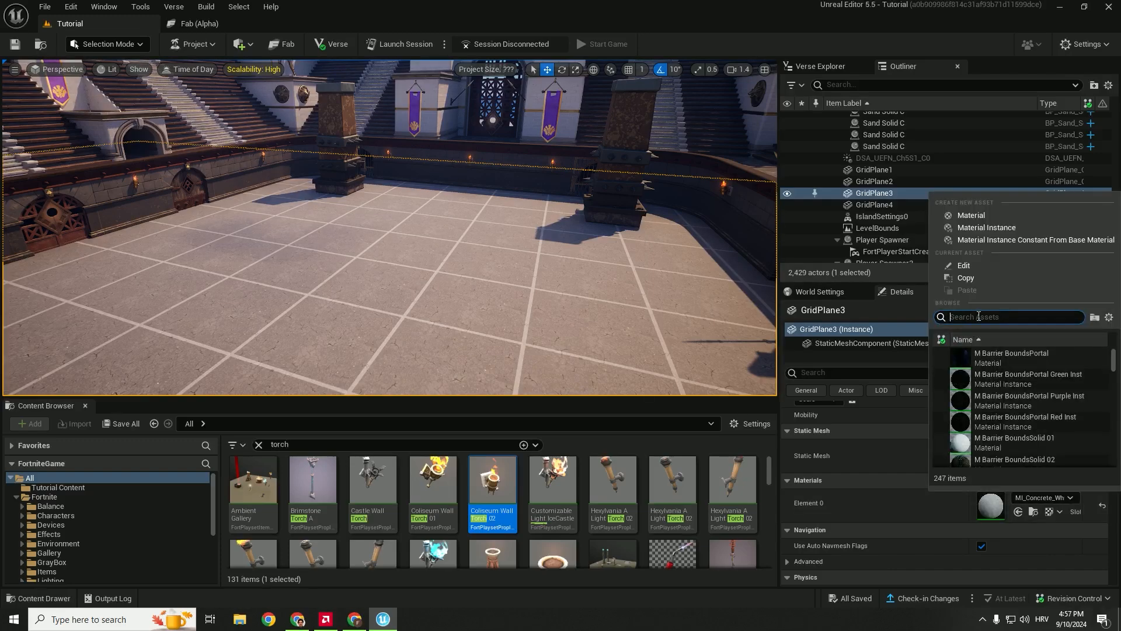
type("floor")
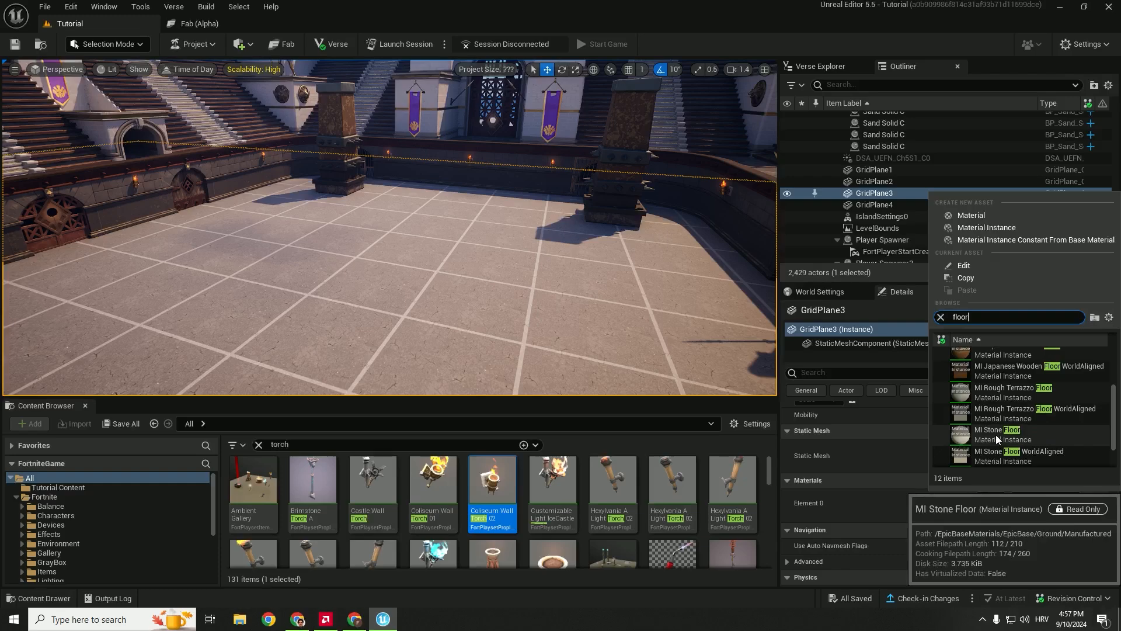
left_click(997, 435)
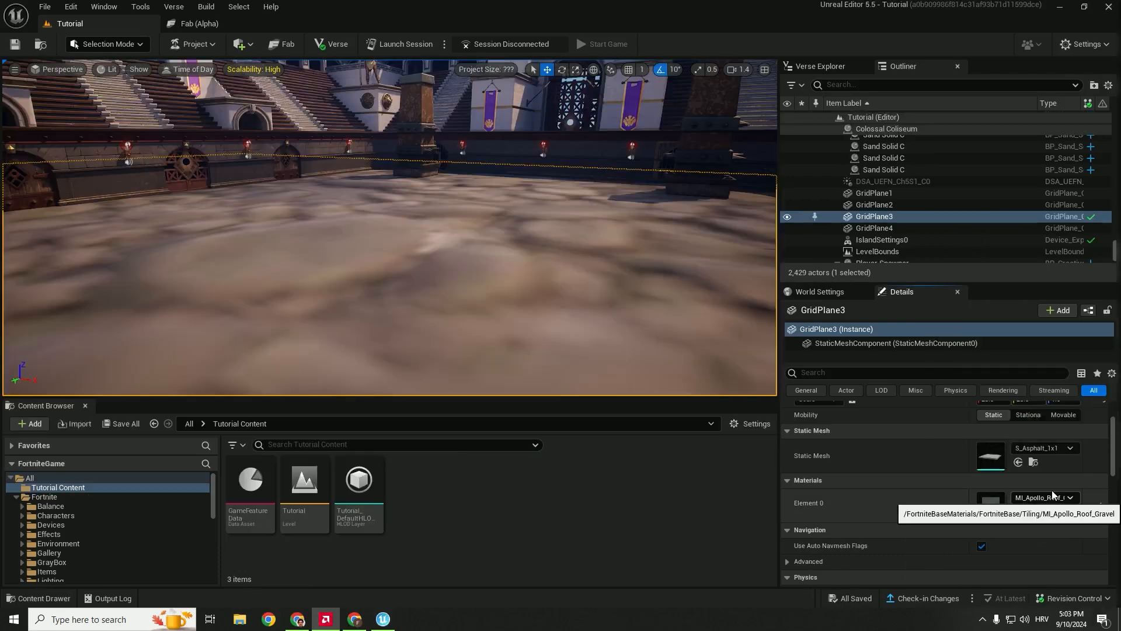
Step: Try the grassy Fortnite landscape material on GridPlane3
left_click(1066, 499)
scroll(1016, 415, "up", 5)
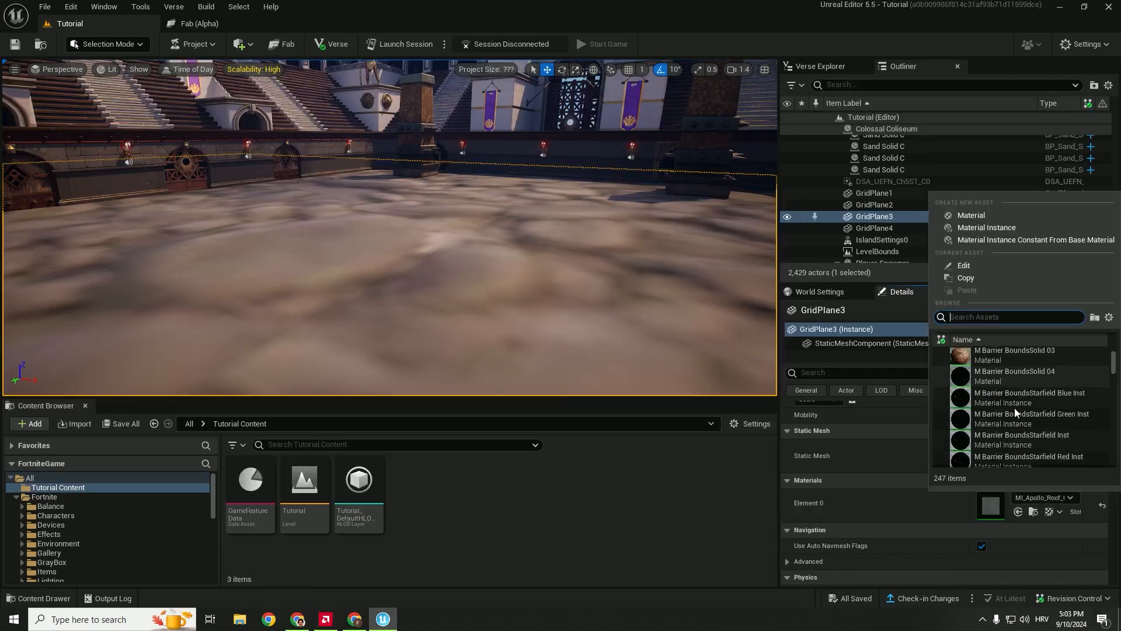
left_click(1009, 425)
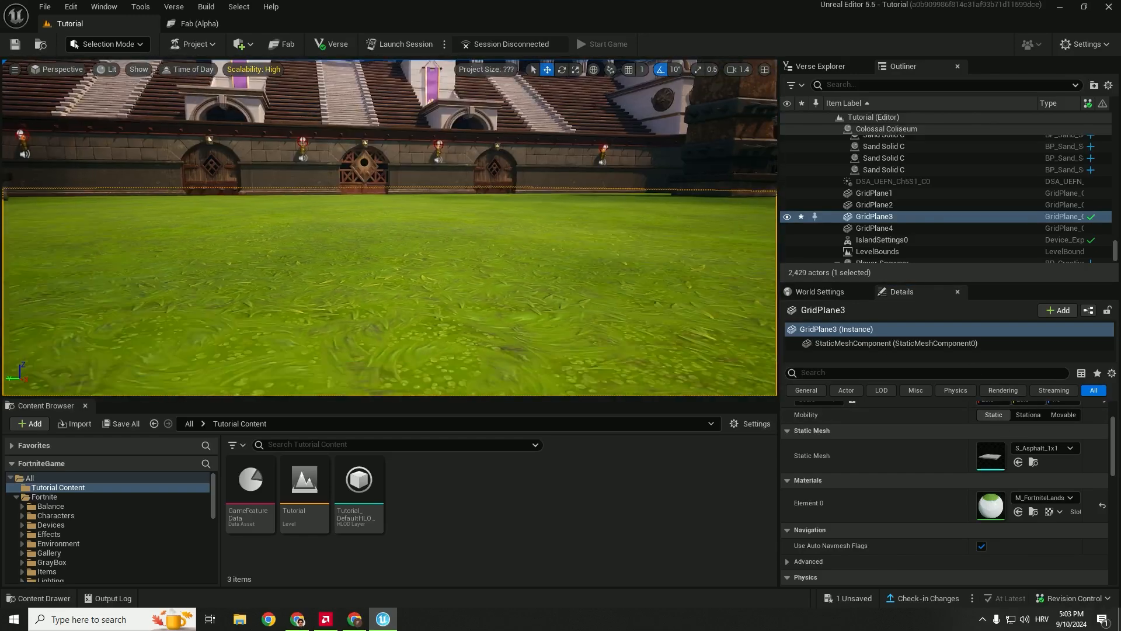
Step: Try the brick material M Barrier BoundsSolid 03 on GridPlane3
left_click(1061, 498)
scroll(1036, 461, "down", 2)
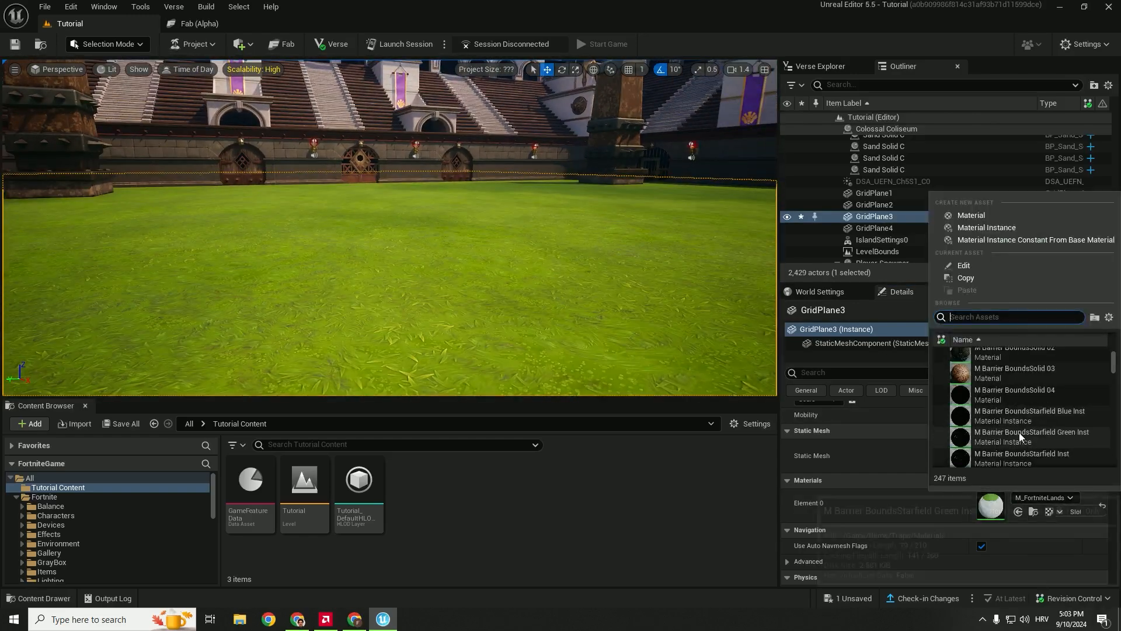
left_click(998, 374)
mouse_move(584, 280)
right_mouse_down()
mouse_move(409, 281)
mouse_move(585, 290)
right_mouse_up()
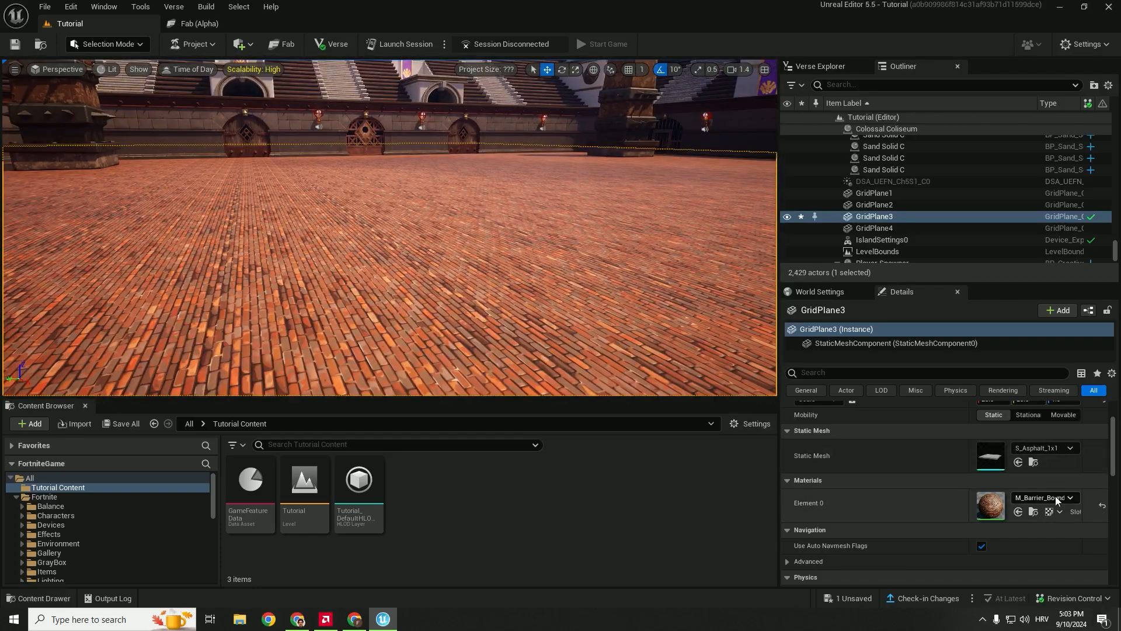
Step: Replace the brick material on GridPlane3 with Terrain_Mat and save the level
left_click(1103, 506)
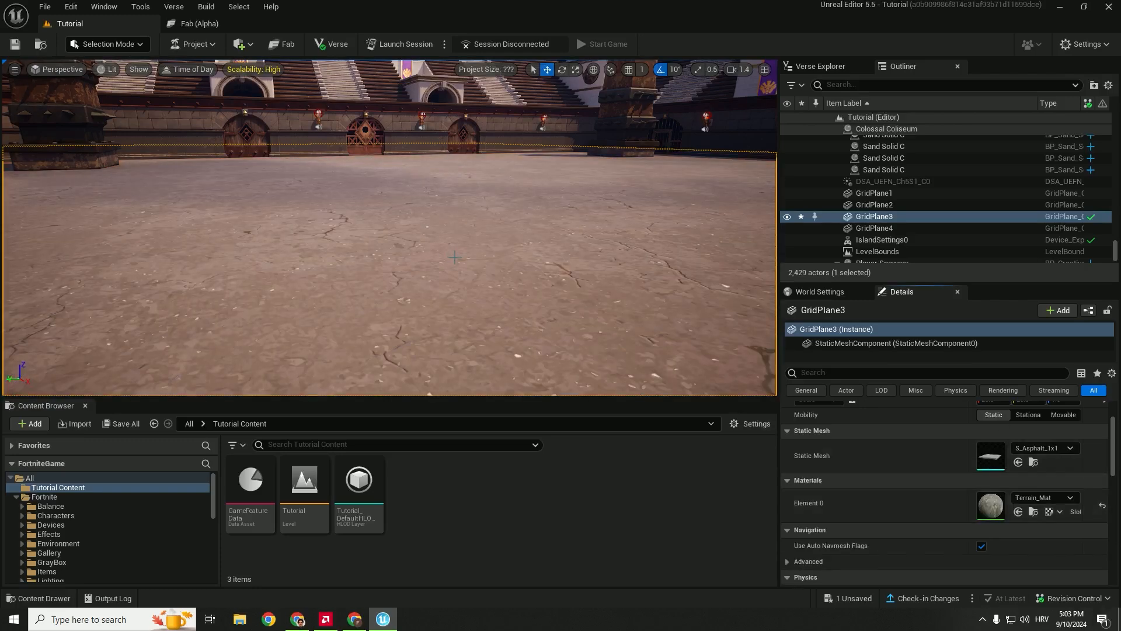
right_click_drag(390, 228, 345, 242)
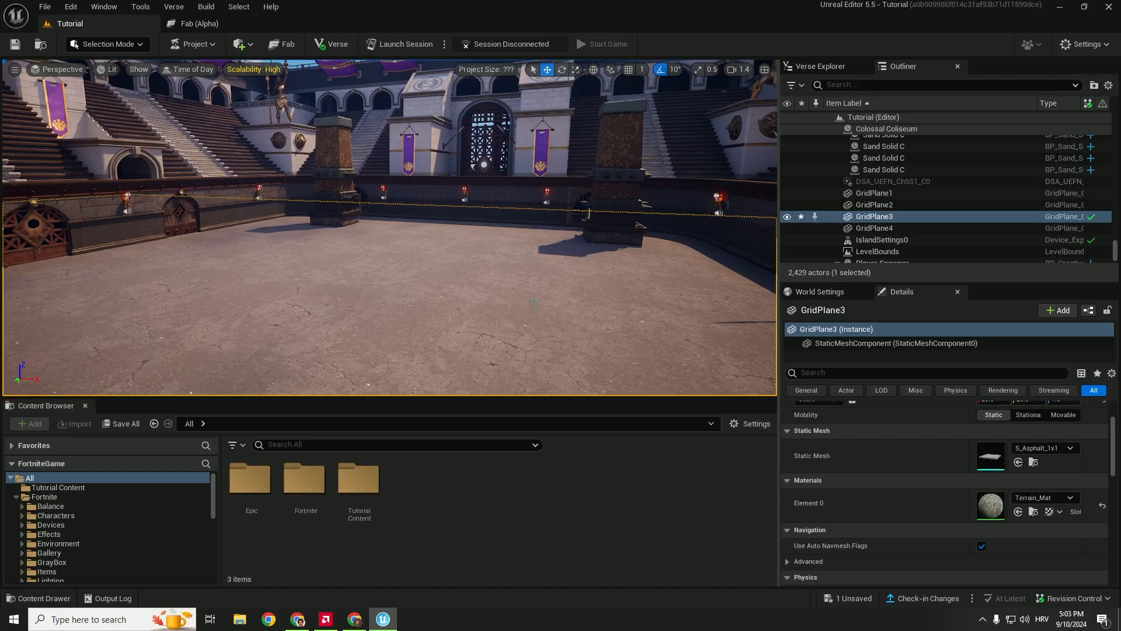
key("ctrl+s")
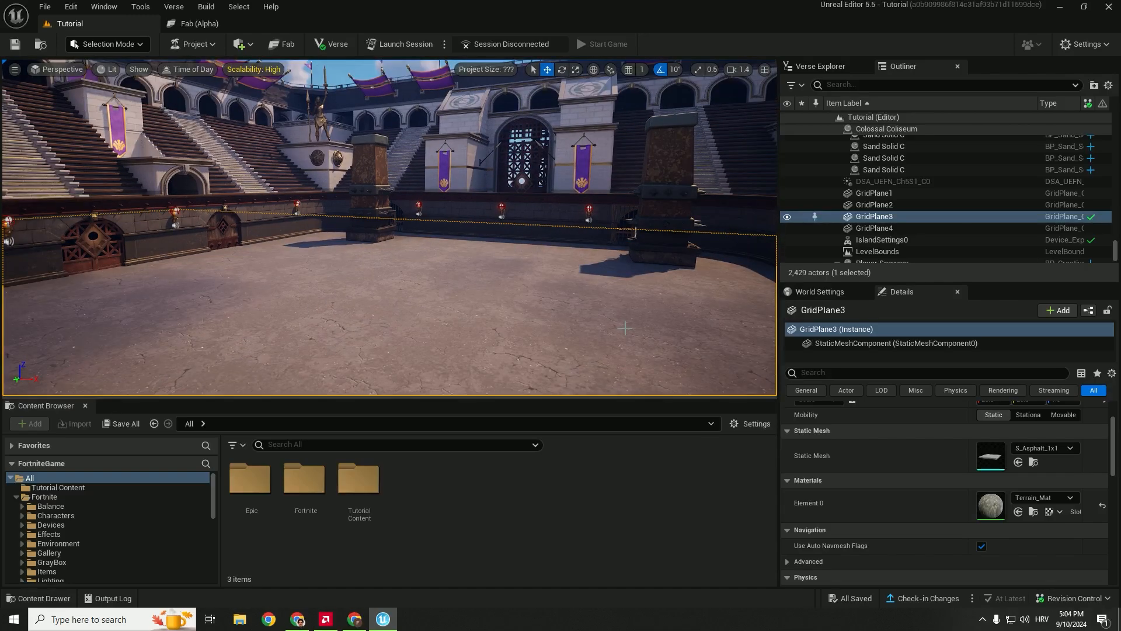
Step: Check in the project changes with the changelist description "Done with environment"
right_click_drag(625, 328, 642, 337)
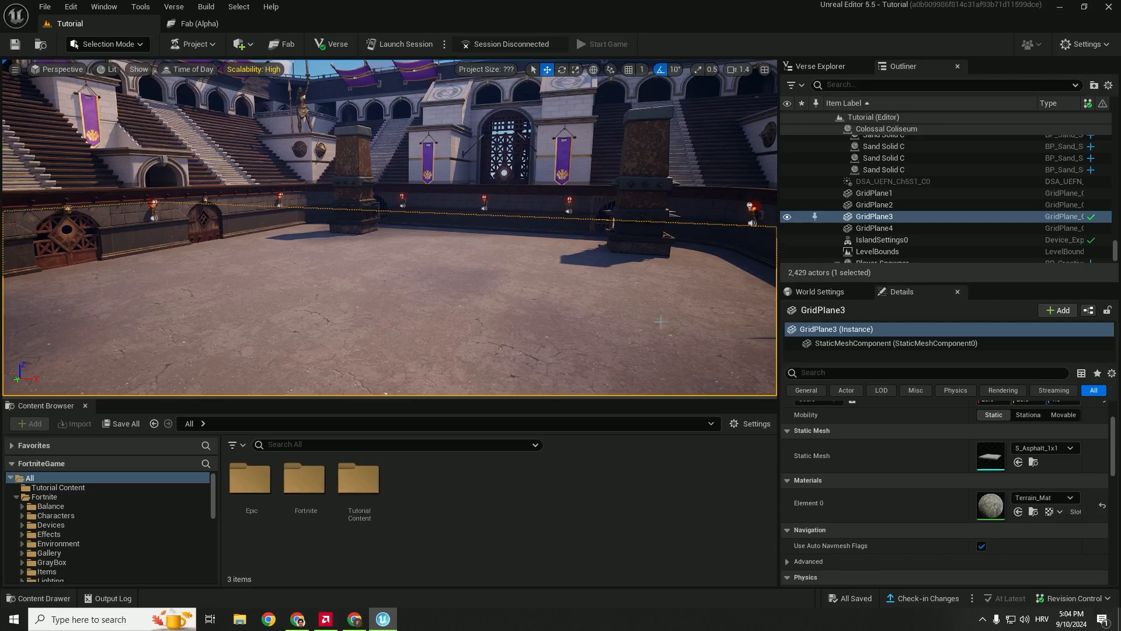
left_click(920, 597)
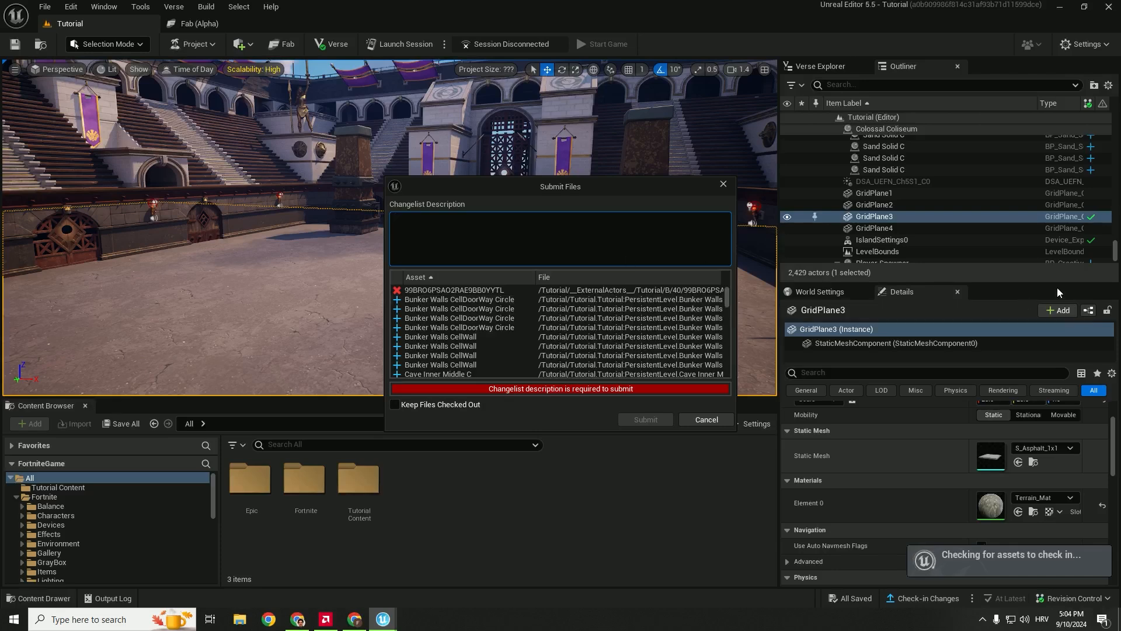
key("alt+z")
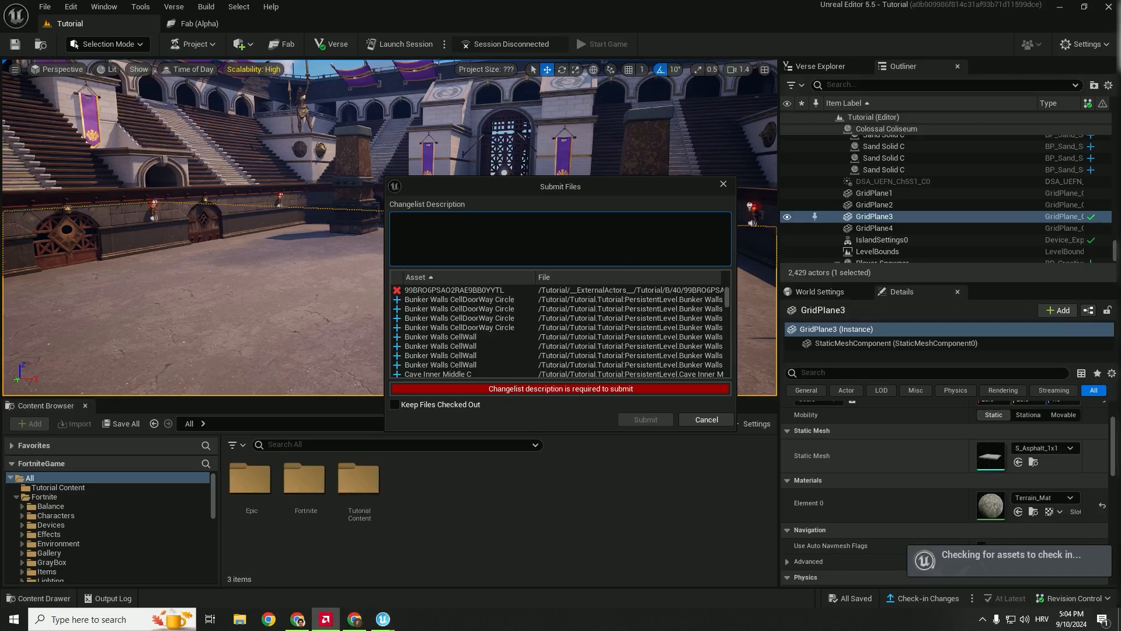
left_click(429, 223)
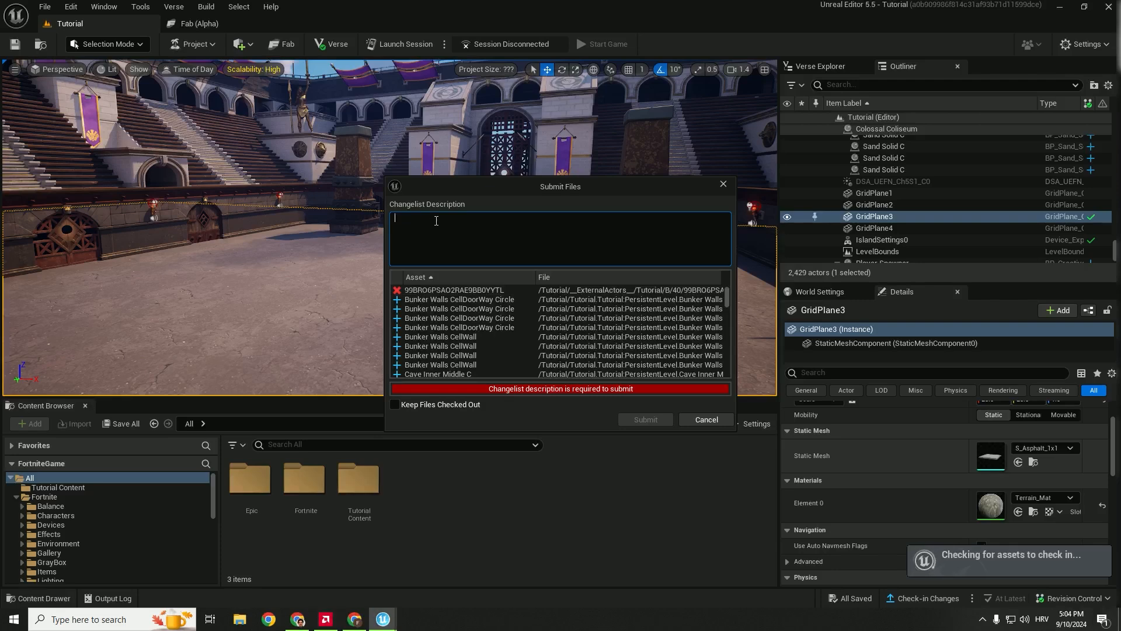
type("Done with environment")
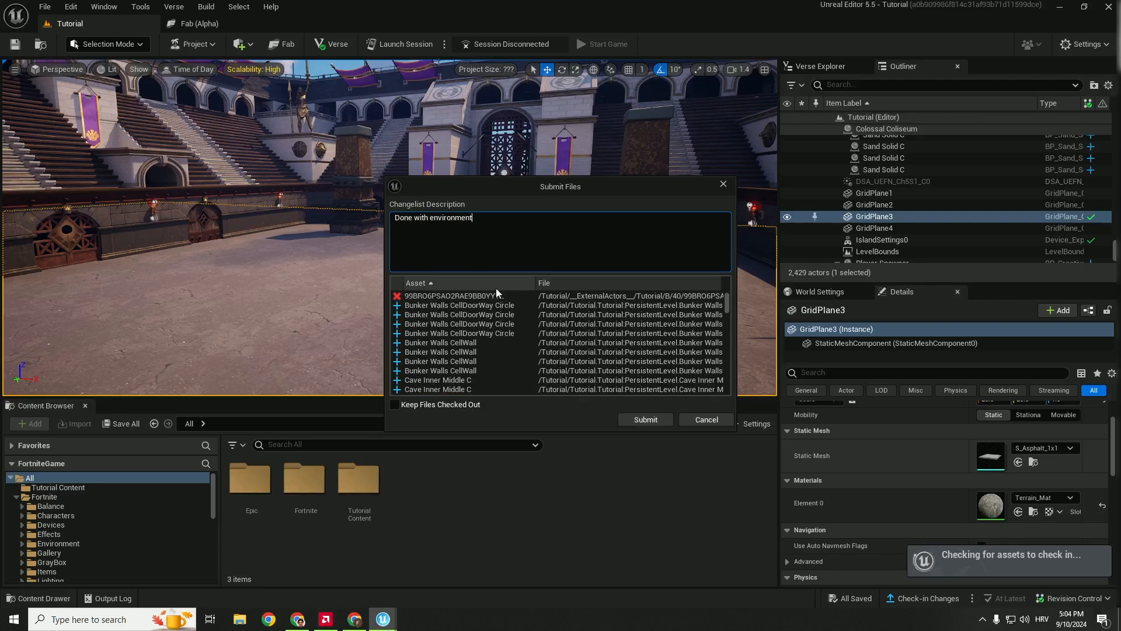
left_click(636, 418)
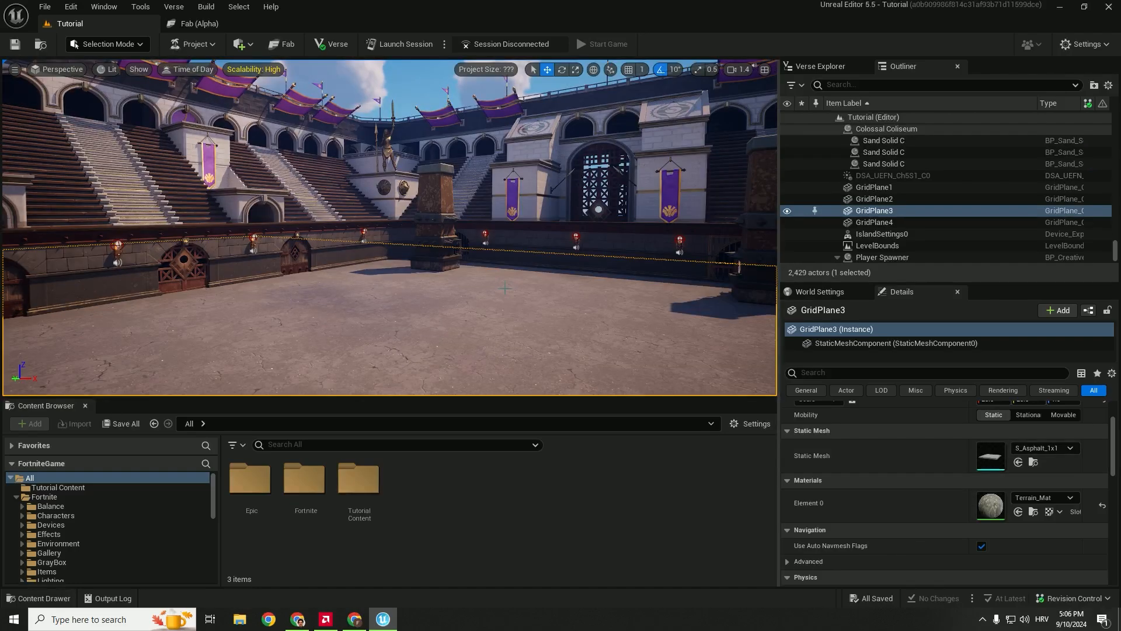
Step: Browse the AI, Audio and Gameplay categories of the Fortnite Devices folder to examine the available devices
right_click_drag(505, 288, 478, 272)
key("w")
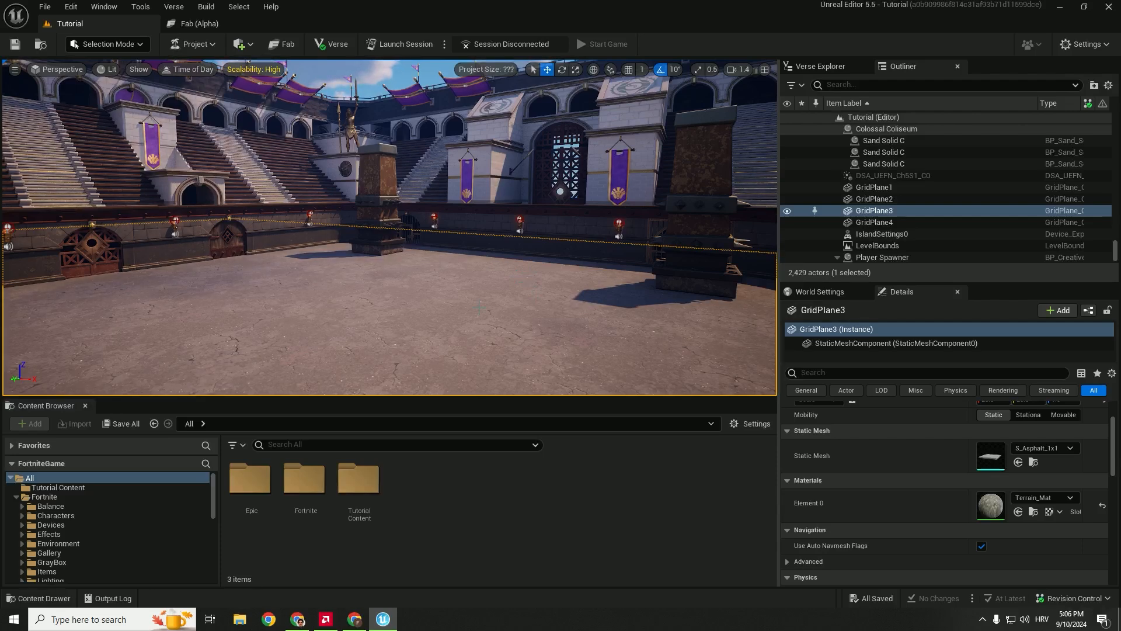
right_click_drag(491, 283, 501, 293)
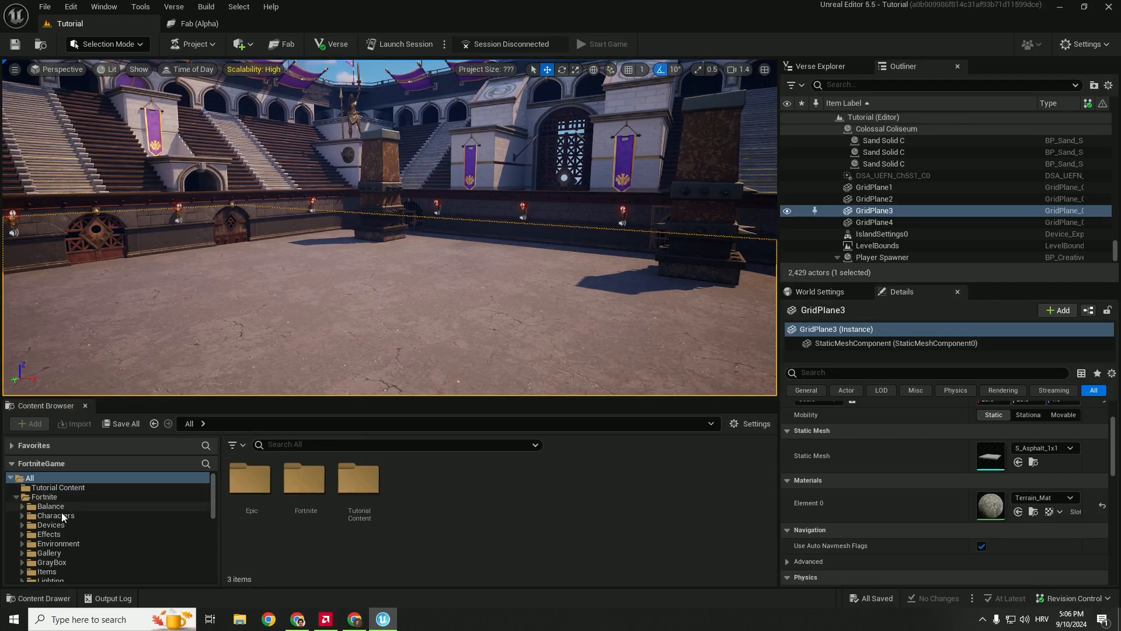
left_click(52, 525)
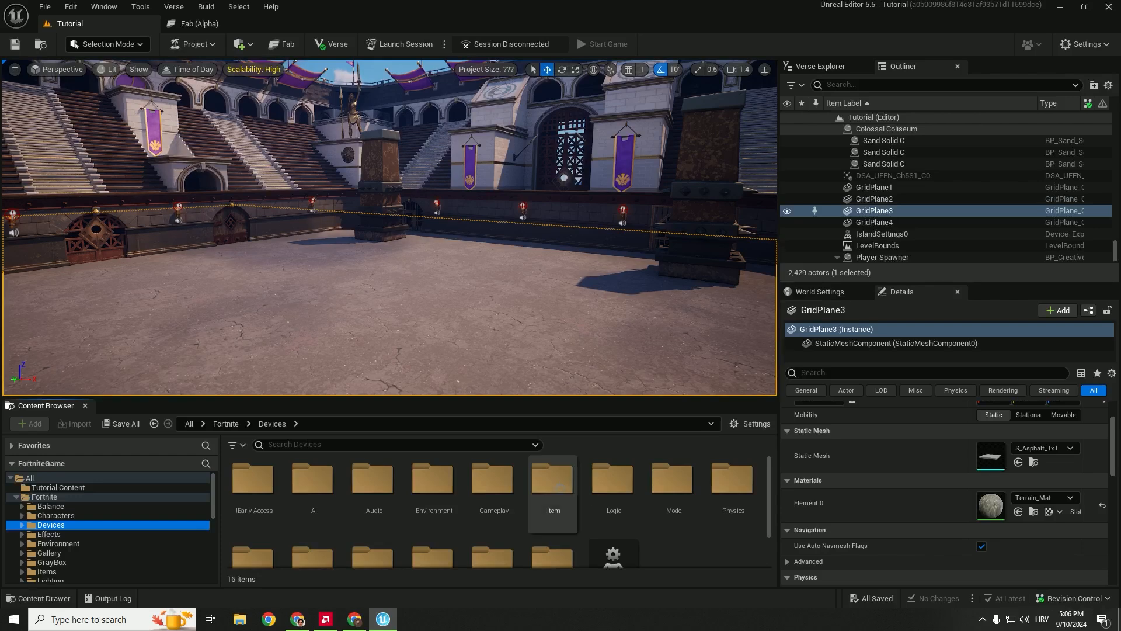
left_click(22, 525)
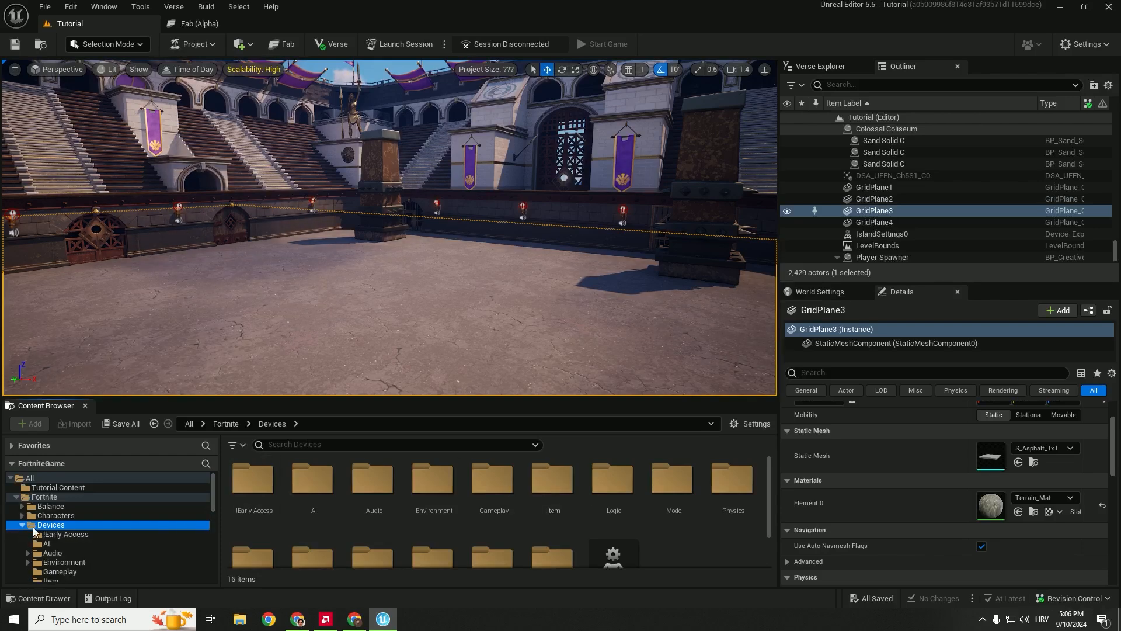
left_click(57, 543)
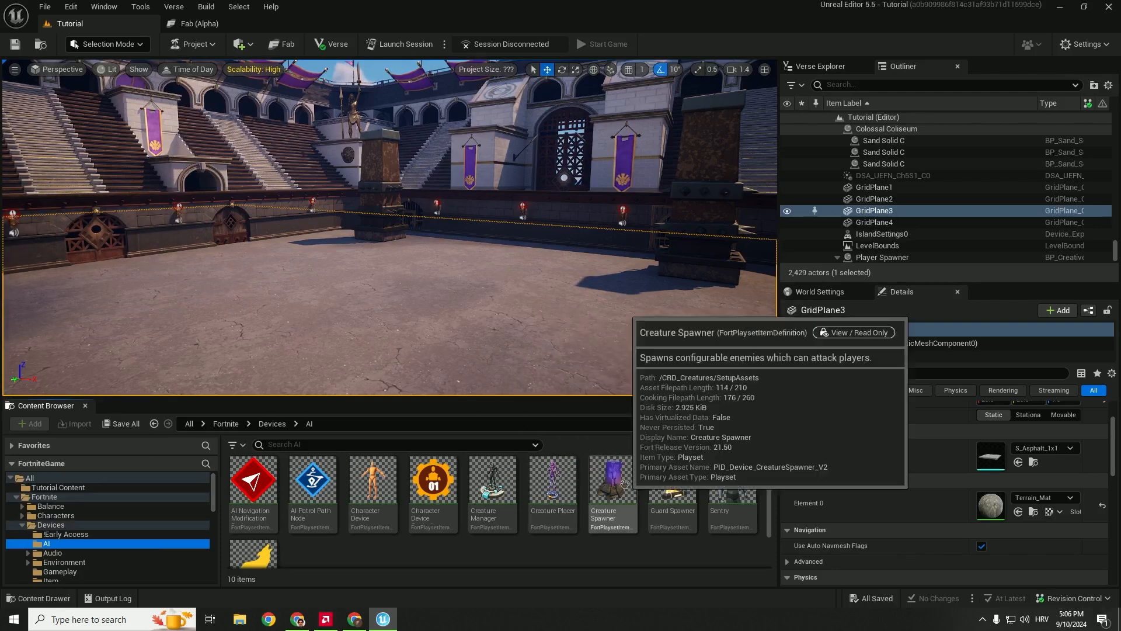
left_click(59, 553)
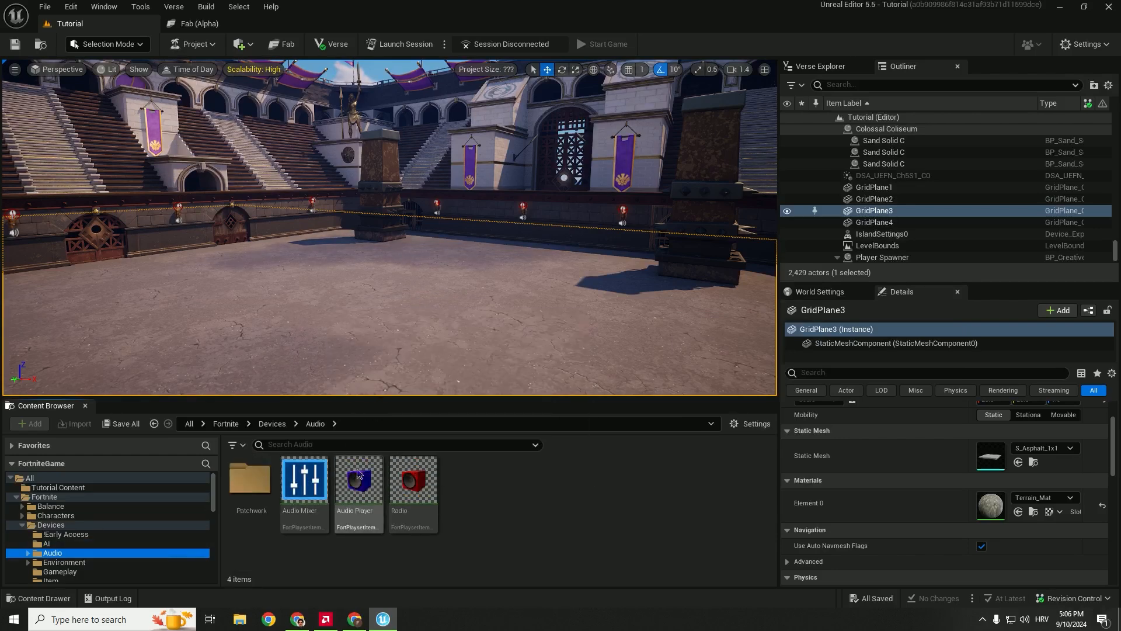
scroll(62, 563, "down", 2)
left_click(65, 535)
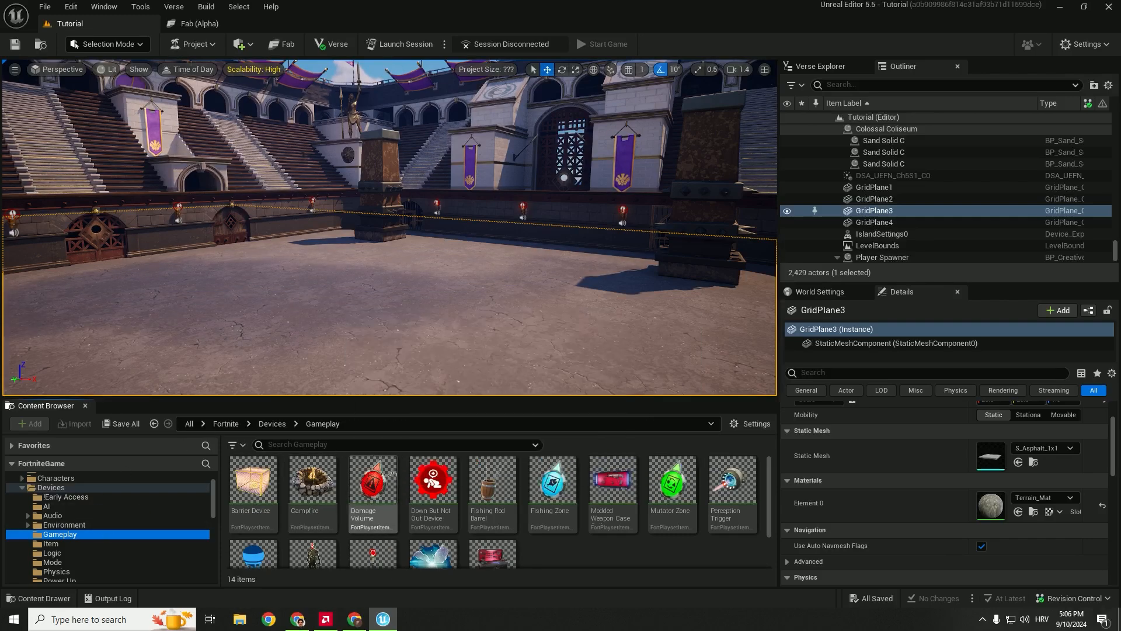
Step: Try placing a Damage Volume and a Teleporter on the arena floor, undoing each placement
left_click(353, 481)
left_click_drag(374, 431, 364, 330)
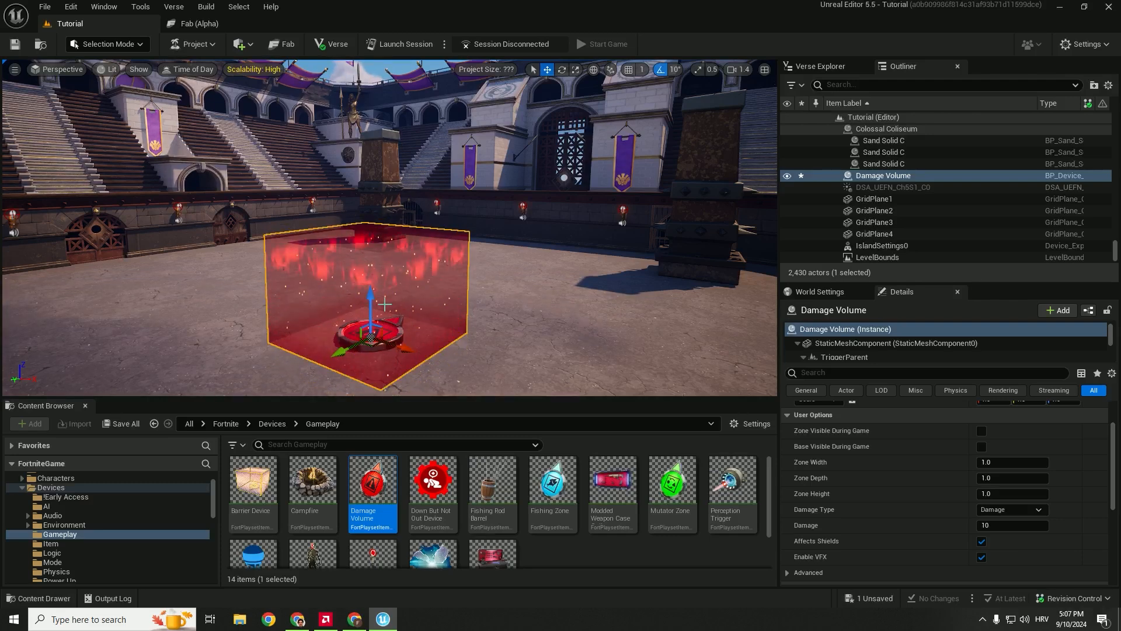
key("ctrl+z")
scroll(499, 511, "down", 1)
left_click_drag(433, 526, 352, 325)
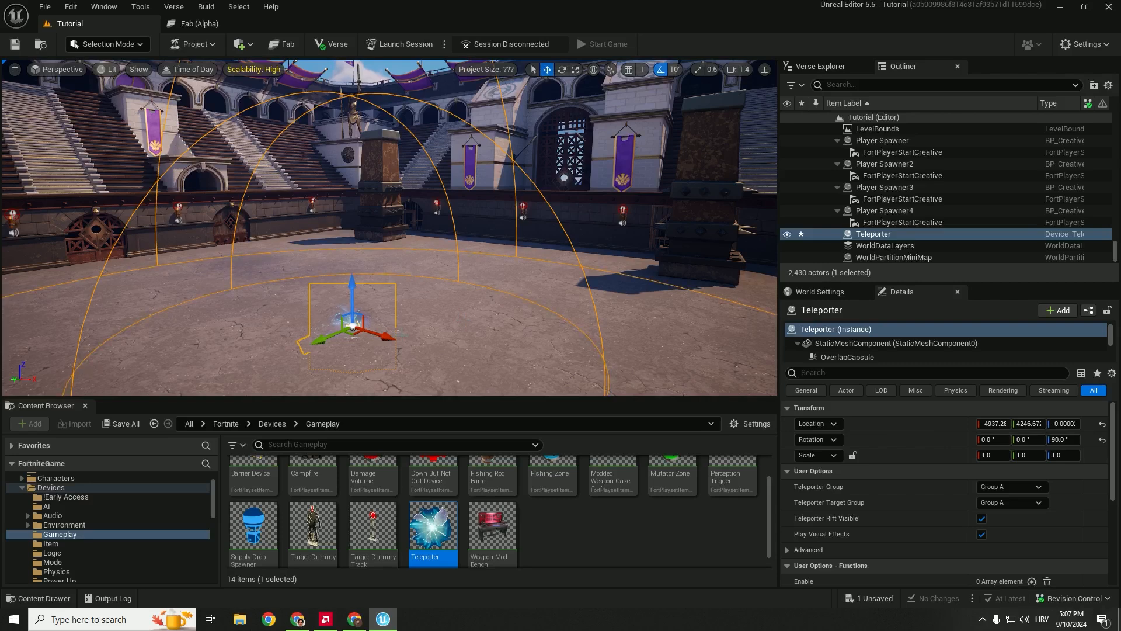
key("ctrl+z")
scroll(65, 543, "up", 2)
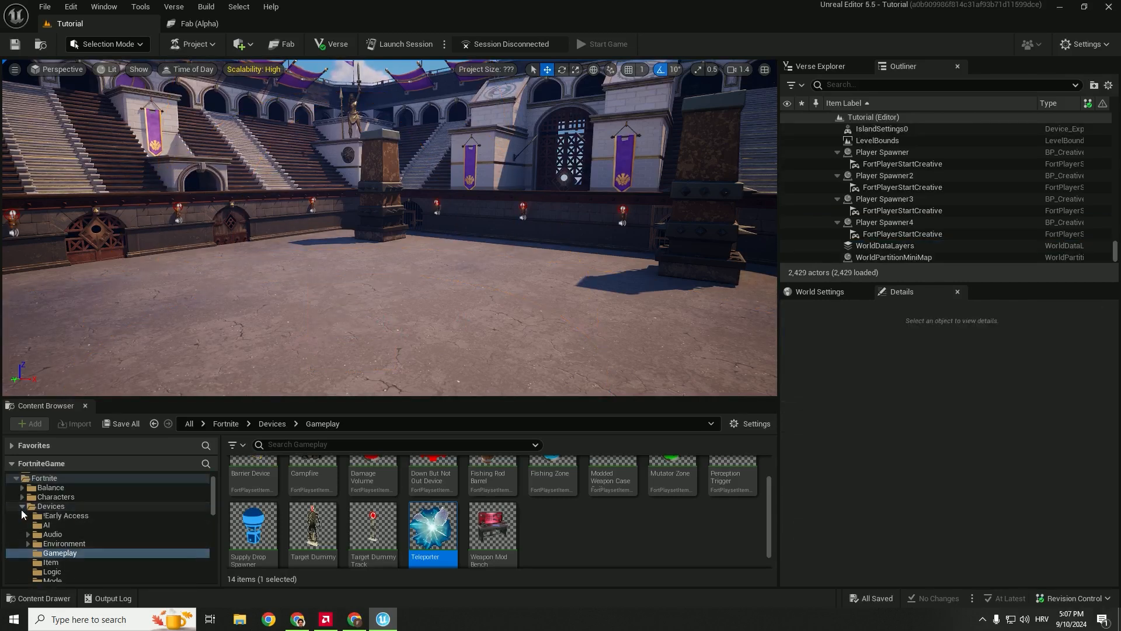
right_click_drag(466, 300, 470, 297)
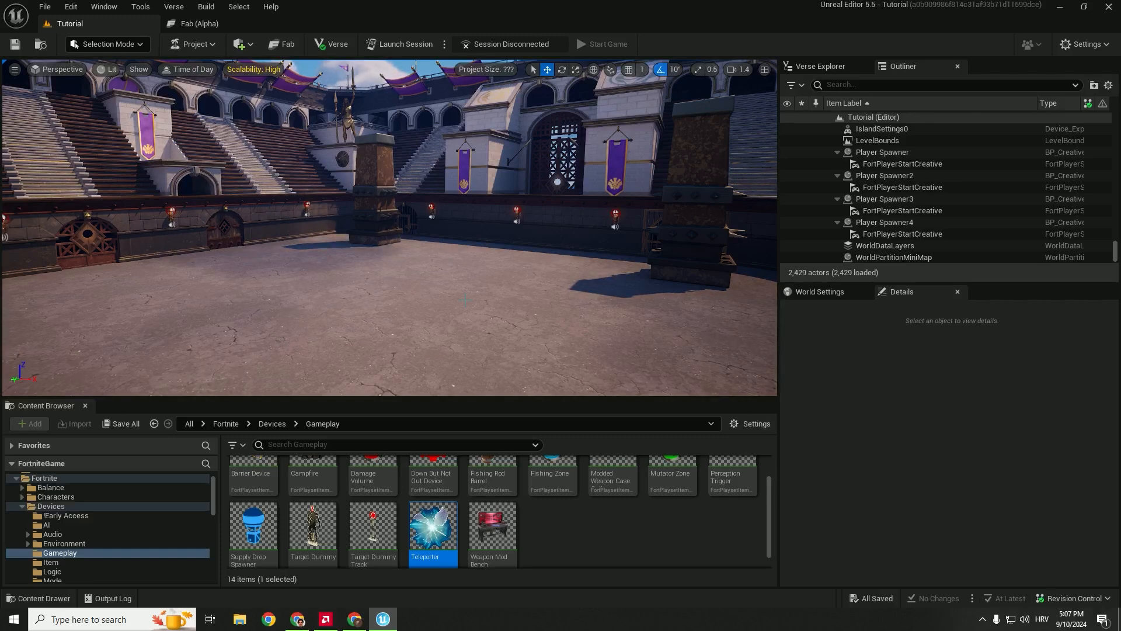
mouse_move(465, 300)
right_mouse_down()
mouse_move(519, 304)
mouse_move(520, 278)
right_mouse_up()
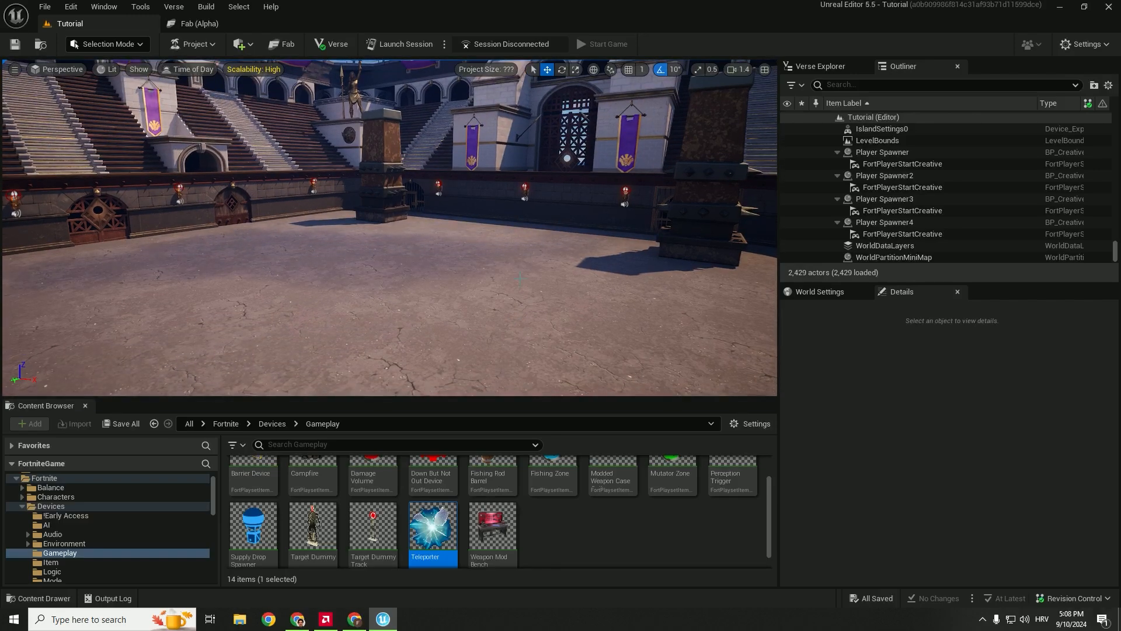
key("s")
right_click_drag(520, 279, 554, 264)
right_click_drag(447, 263, 434, 295)
key("w")
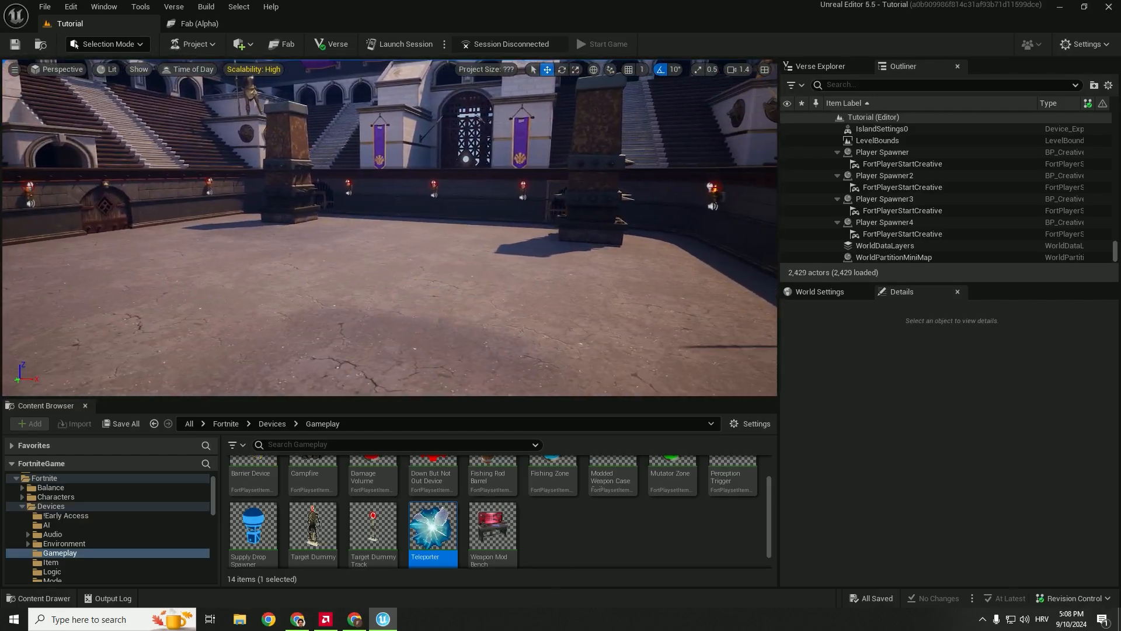
right_click_drag(494, 243, 459, 241)
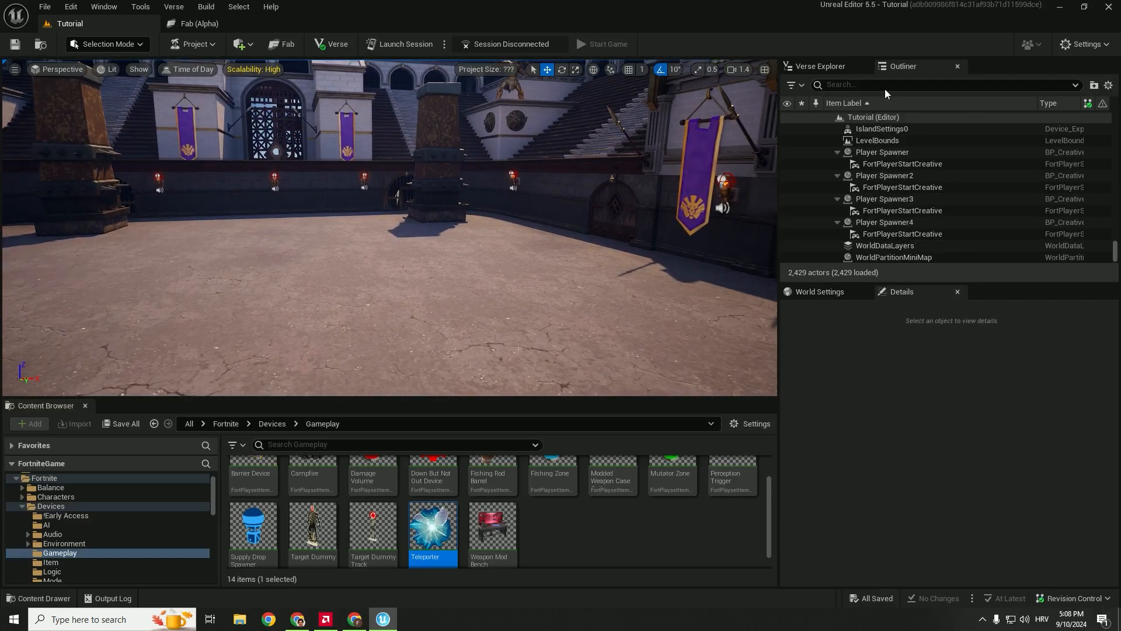
Step: Find IslandSettings0 by searching the level's actors for "island" and focus the view on it
left_click(858, 85)
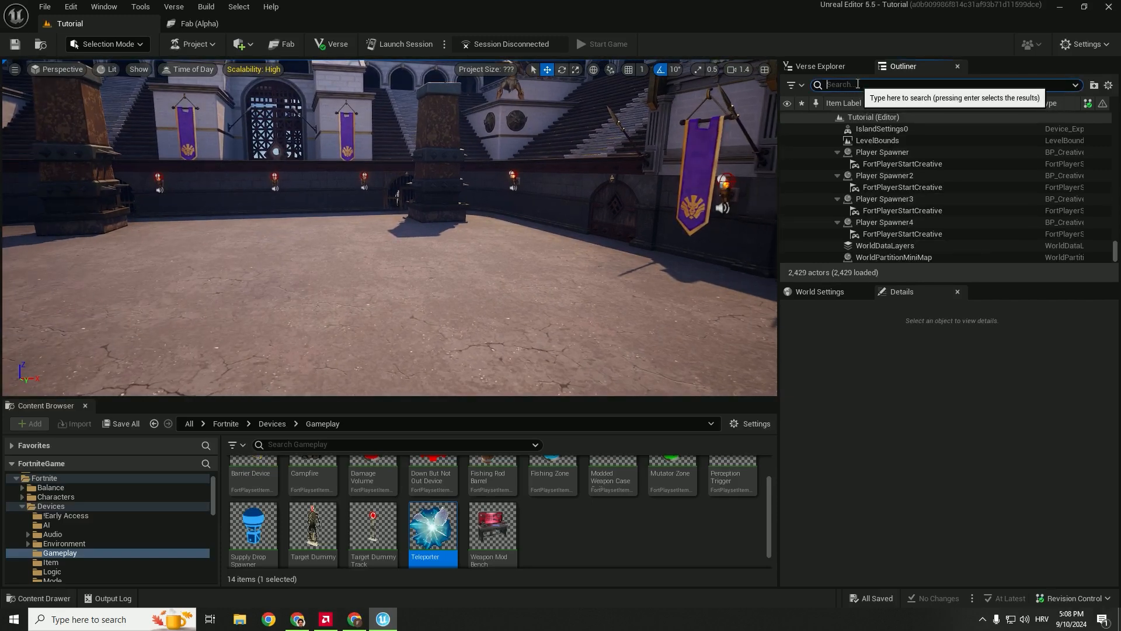
type("island")
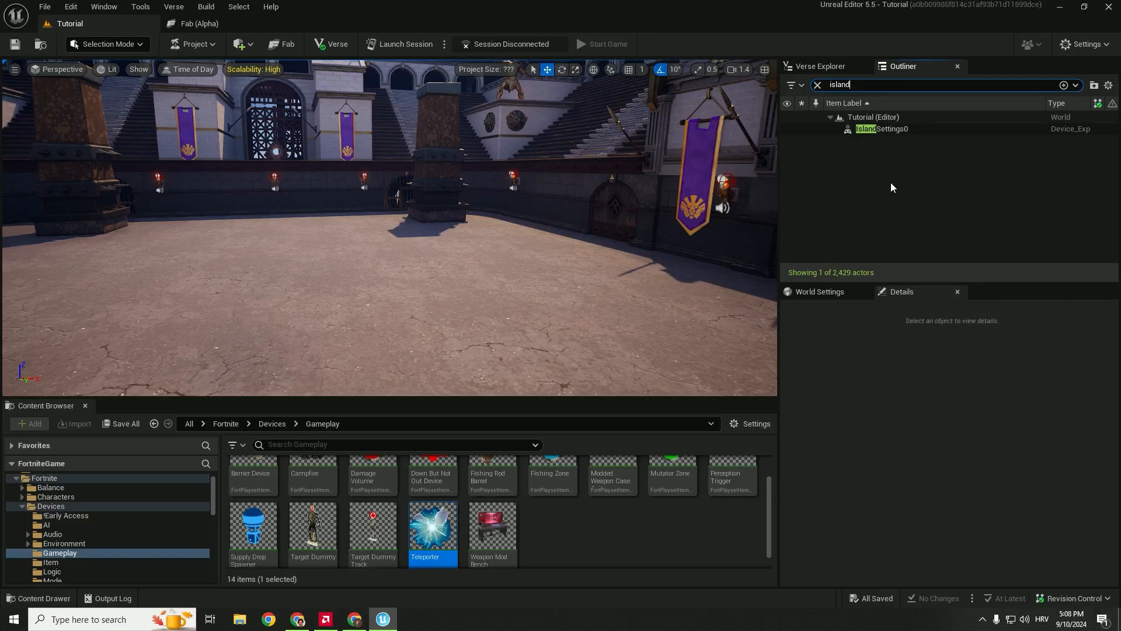
left_click(882, 130)
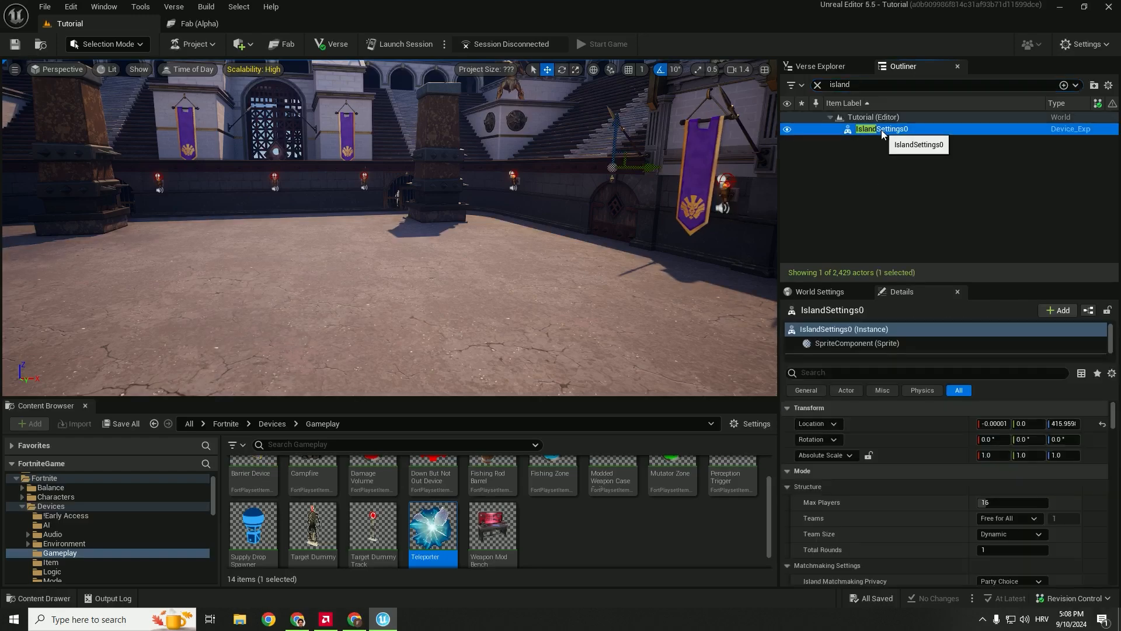
key("f")
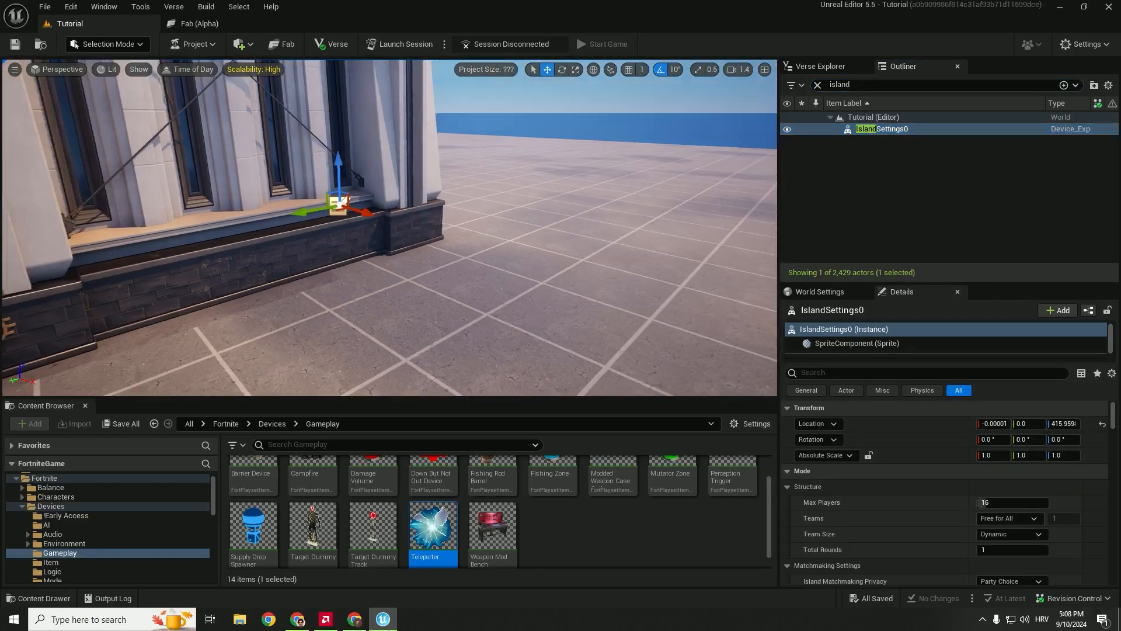
Step: Move IslandSettings0 onto the arena floor near a spike pillar, at about X -4522, Y 3112, Z 256, and clear the actor search
right_click_drag(510, 195, 584, 196)
left_click_drag(395, 218, 29, 233)
key("f")
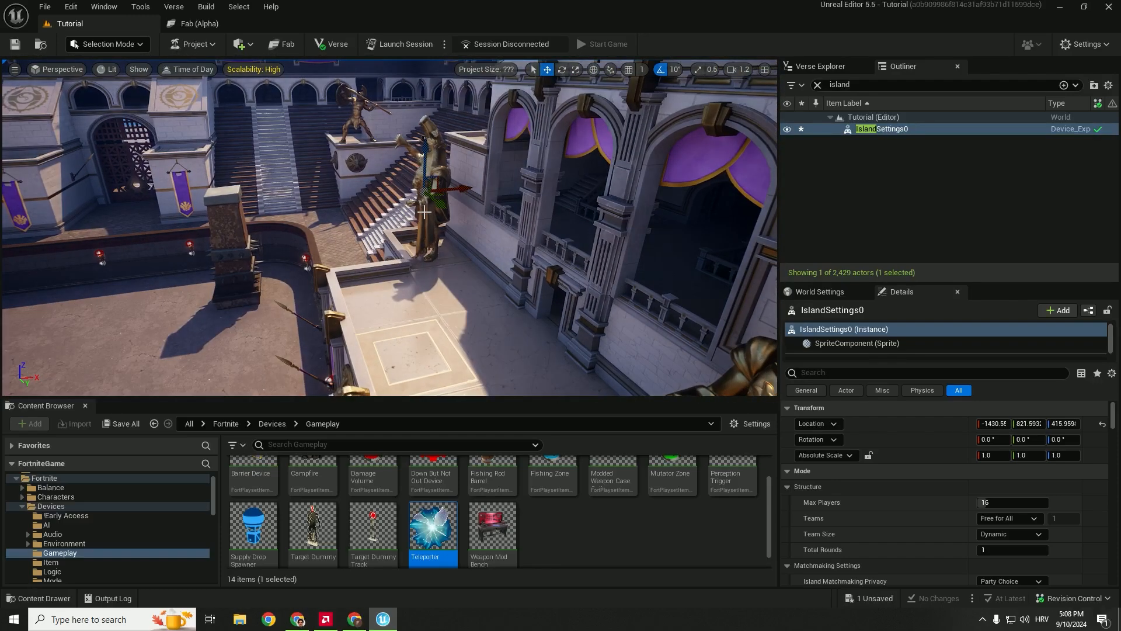
left_click_drag(442, 195, 136, 321)
mouse_move(394, 260)
right_mouse_down()
mouse_move(345, 263)
mouse_move(351, 271)
mouse_move(394, 260)
right_mouse_up()
key("w")
key("End")
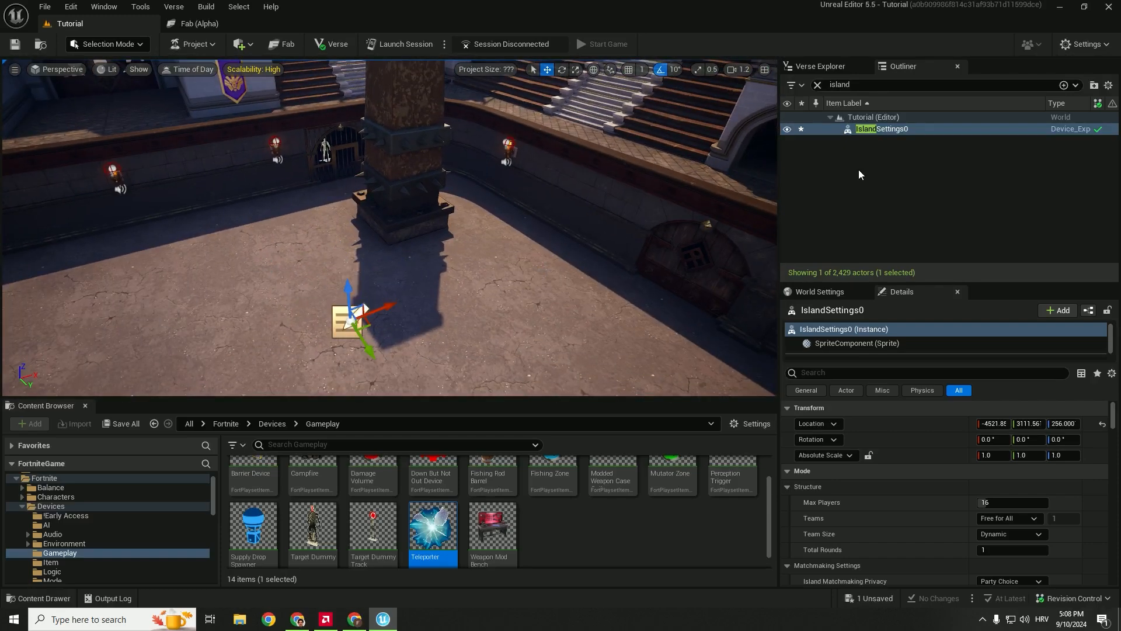
right_click_drag(570, 247, 545, 292)
key("w")
left_click(861, 131)
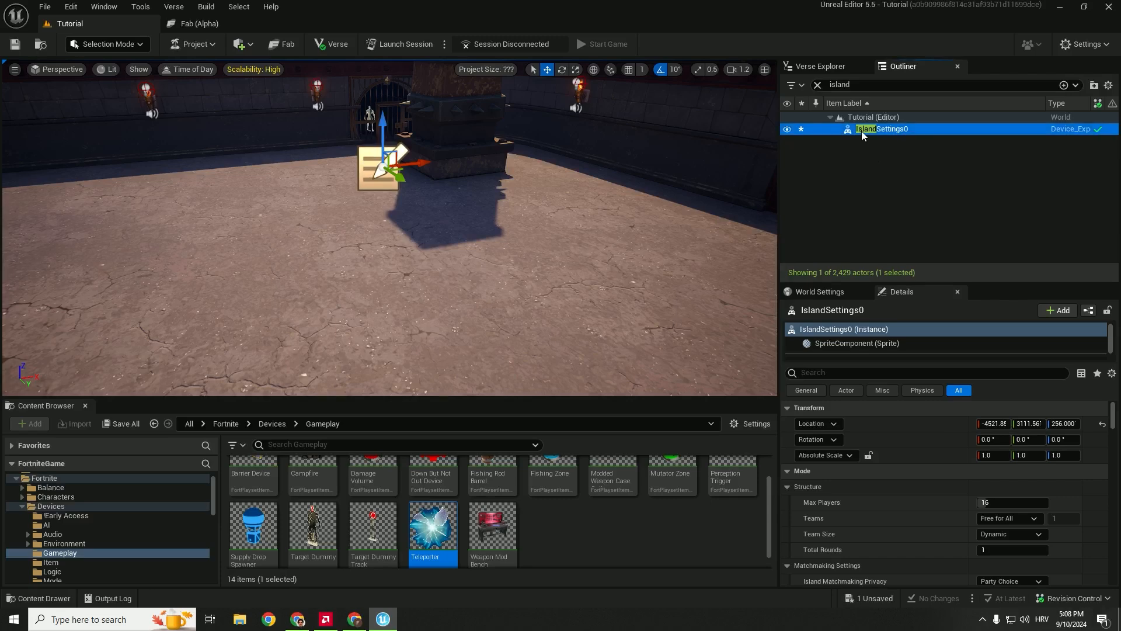
left_click(818, 85)
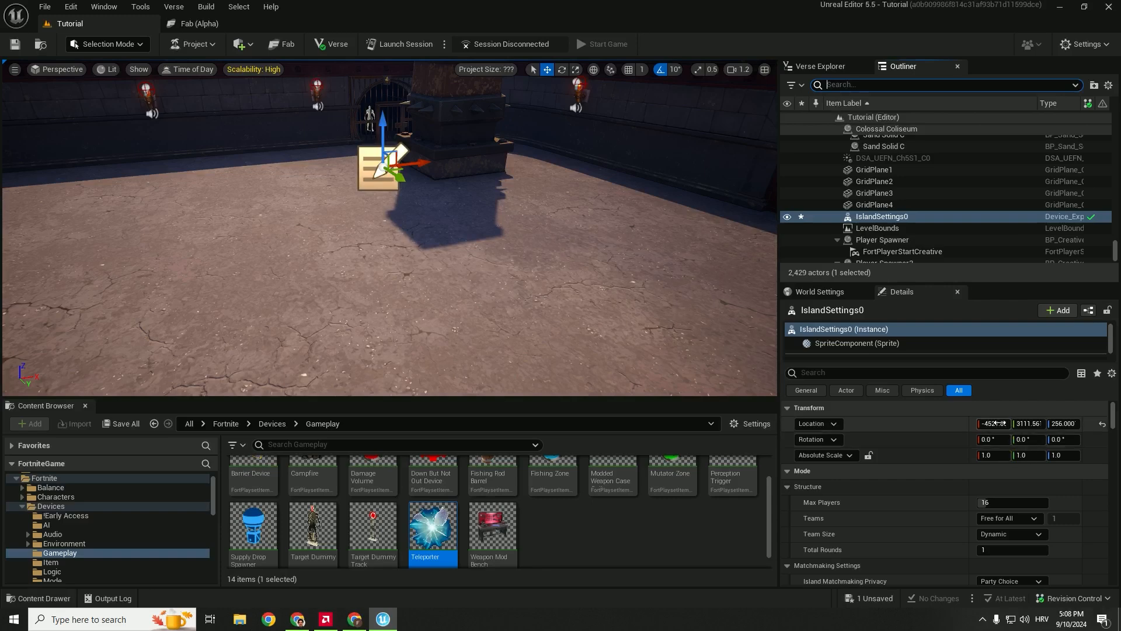
Step: Set Max Players to 2 in the IslandSettings0 mode structure
scroll(938, 444, "down", 2)
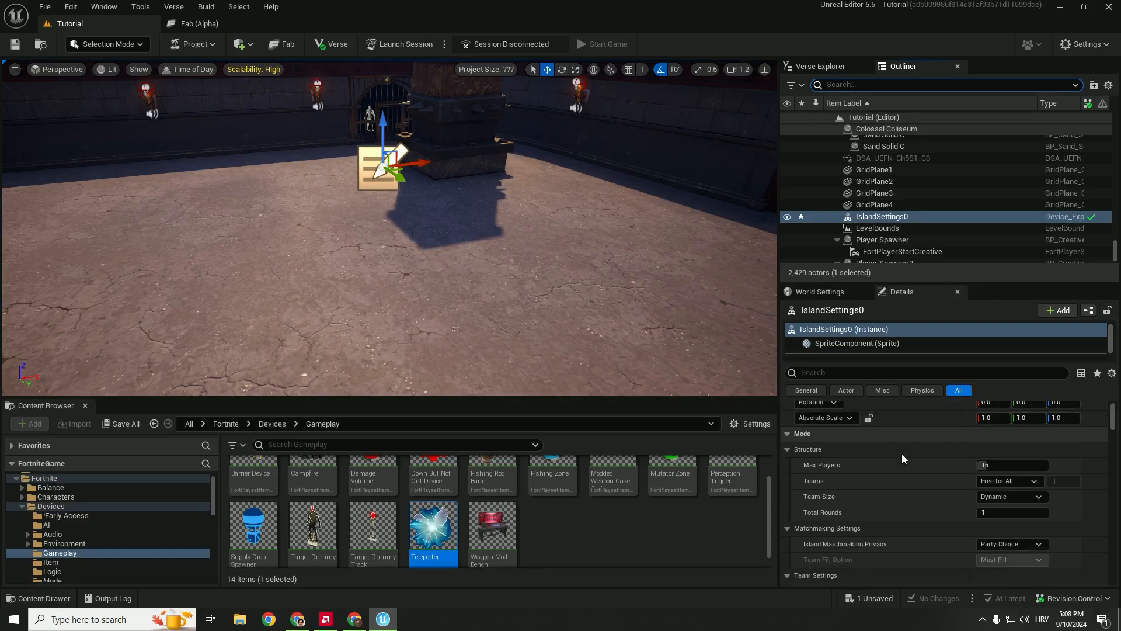
left_click(1000, 464)
type("2")
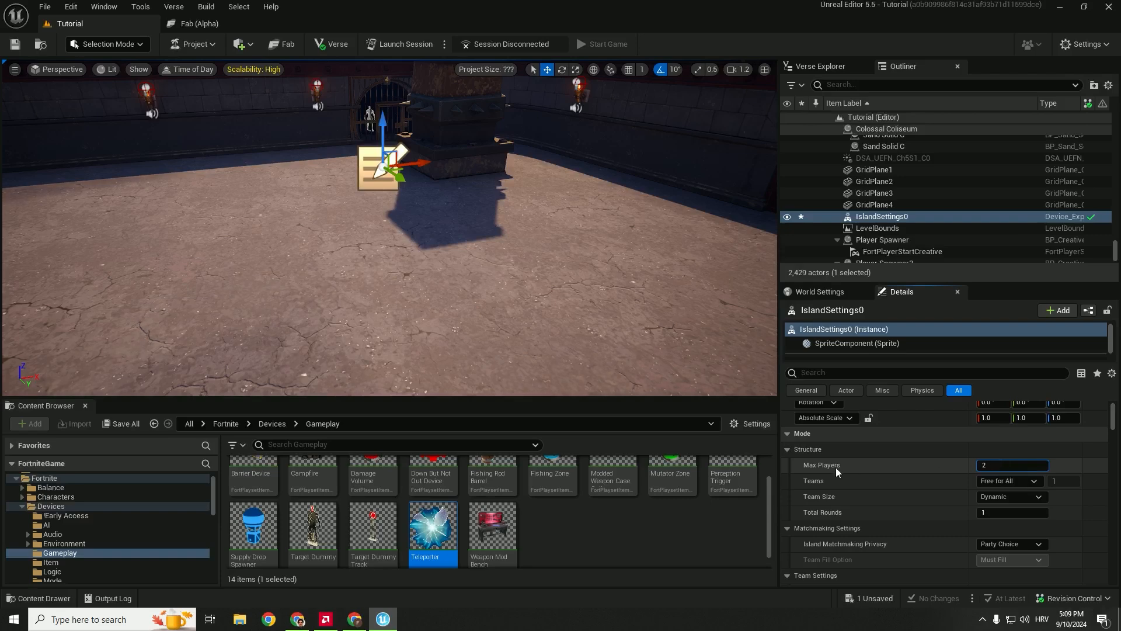
Step: Filter the IslandSettings0 properties for "class iden" and set Default Class Identifier to Class Slot 1
left_click(829, 372)
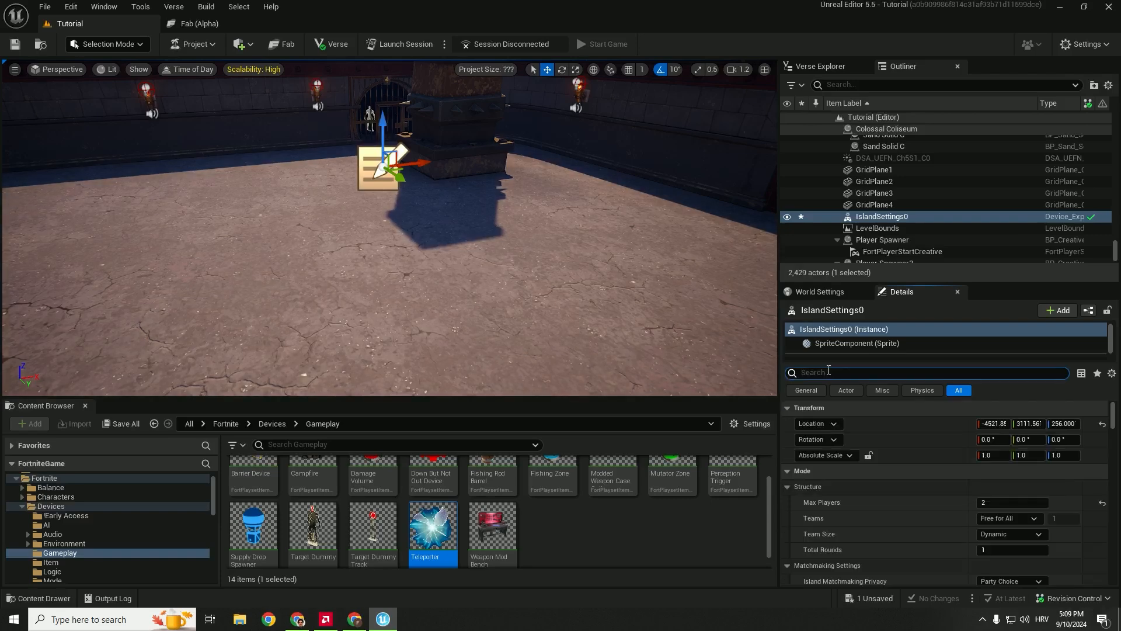
type("clas")
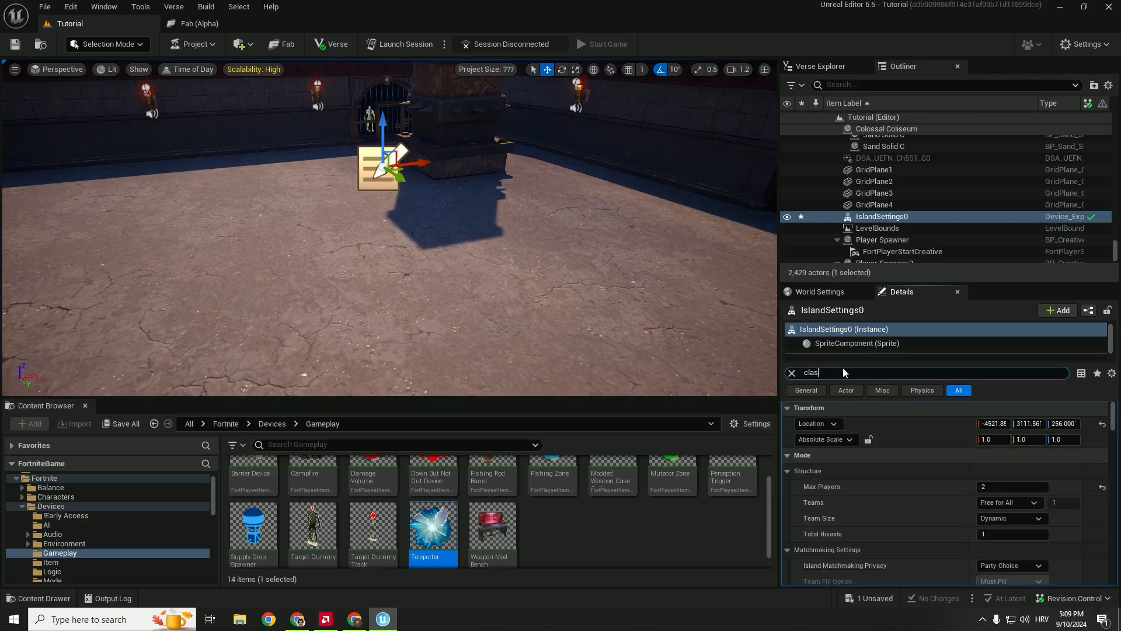
type("s iden")
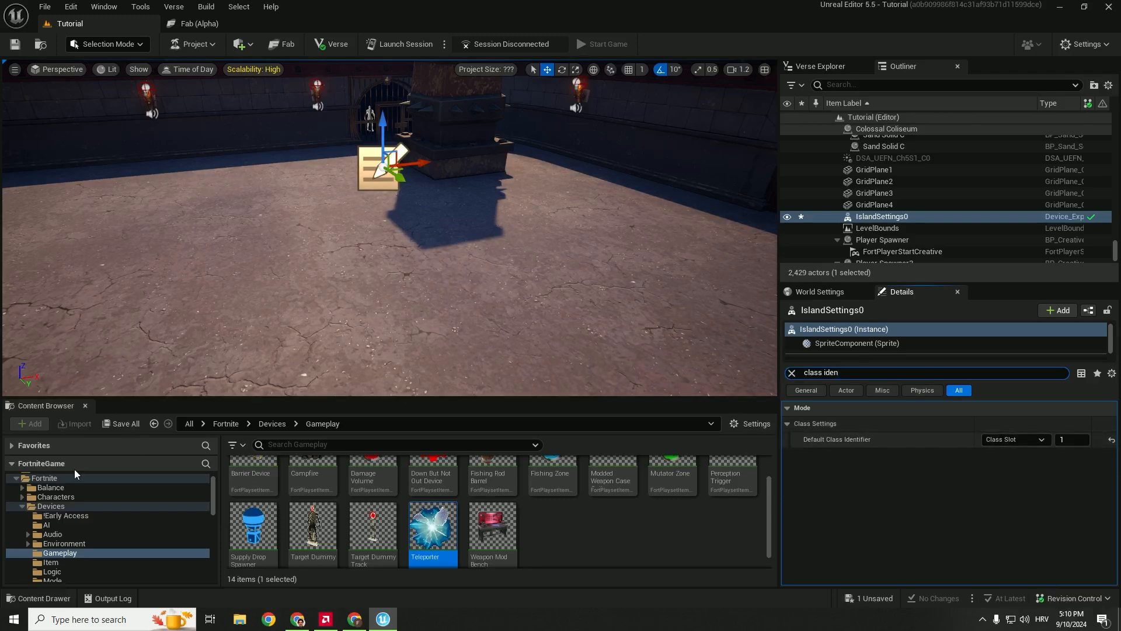
Step: Search the Devices folder for "class", place a Class Designer on the arena floor near IslandSettings0, and clear its property filter
left_click(57, 507)
left_click(307, 444)
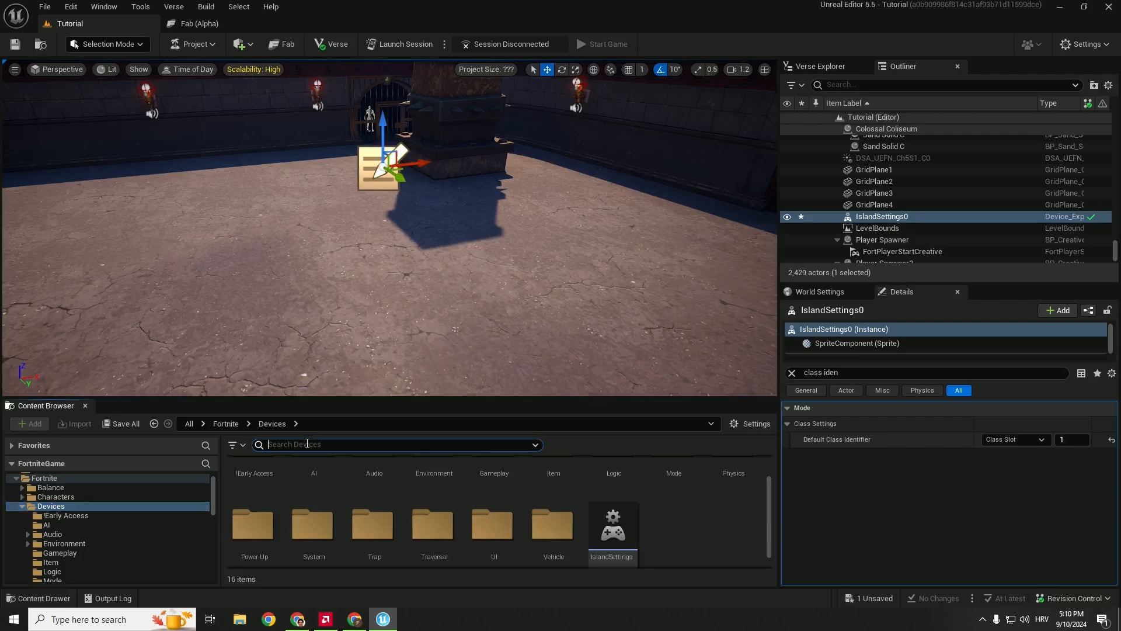
type("class")
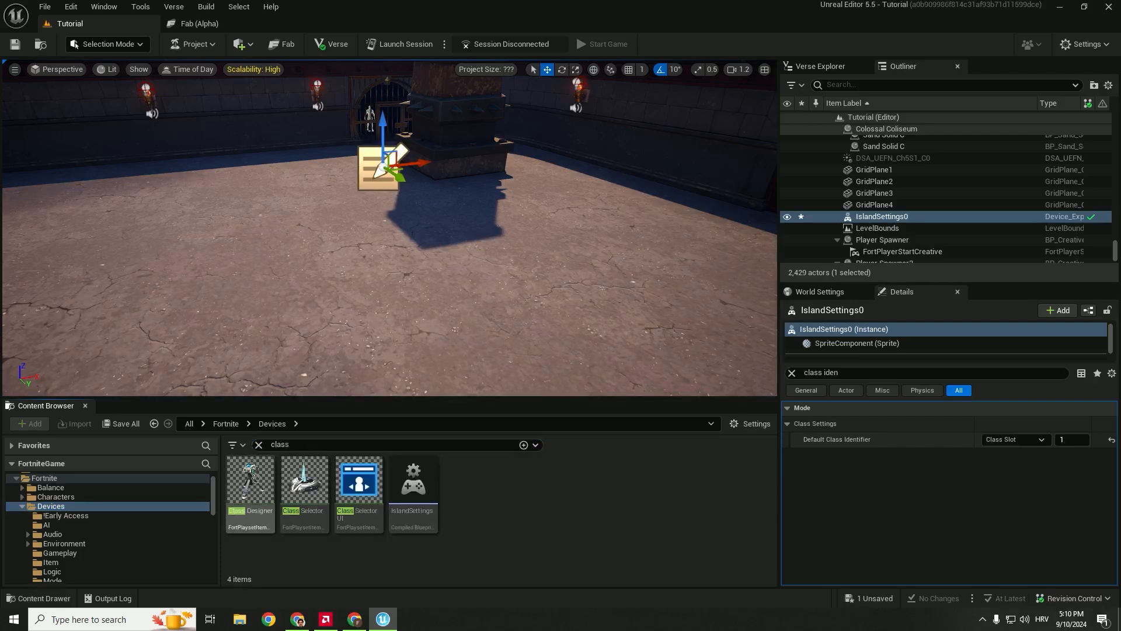
left_click_drag(254, 478, 338, 286)
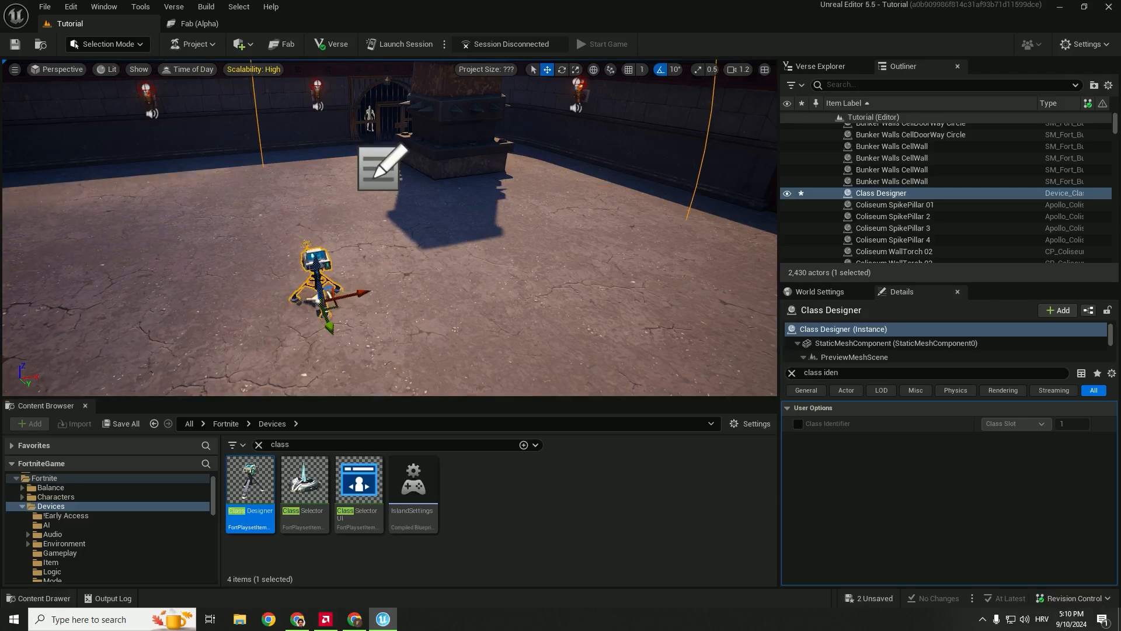
left_click(793, 373)
scroll(945, 499, "down", 10)
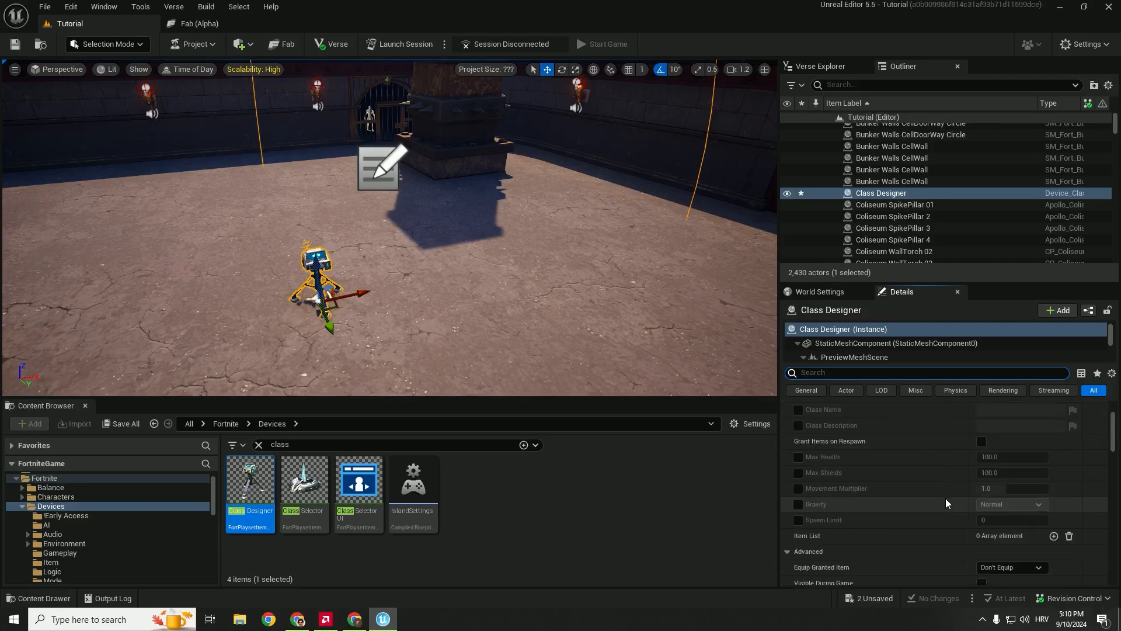
scroll(948, 500, "up", 5)
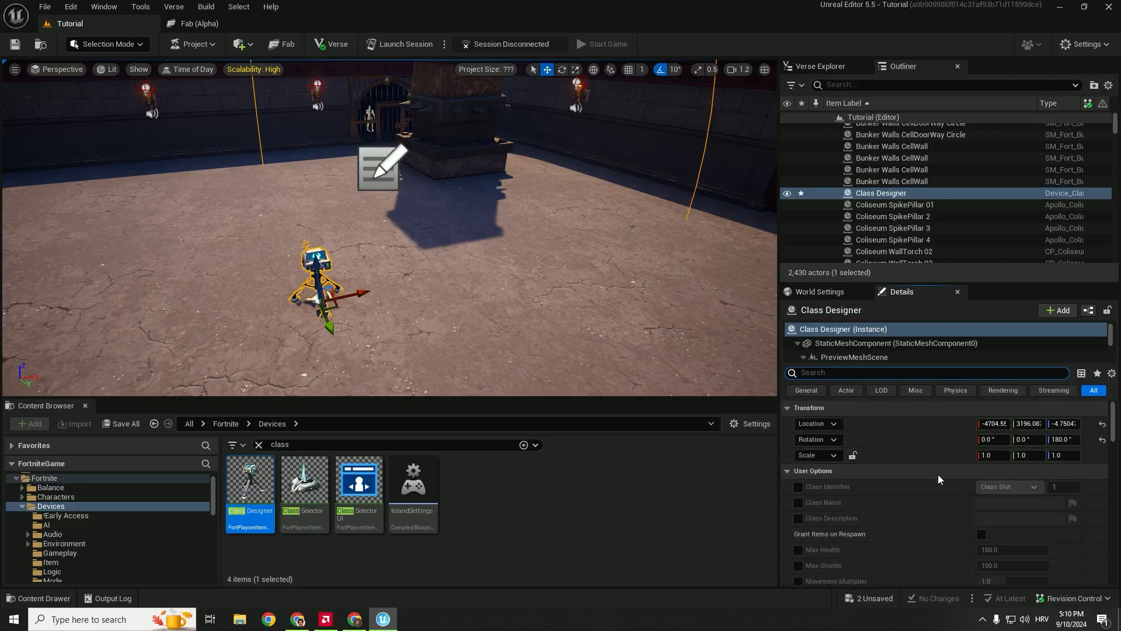
scroll(843, 511, "down", 2)
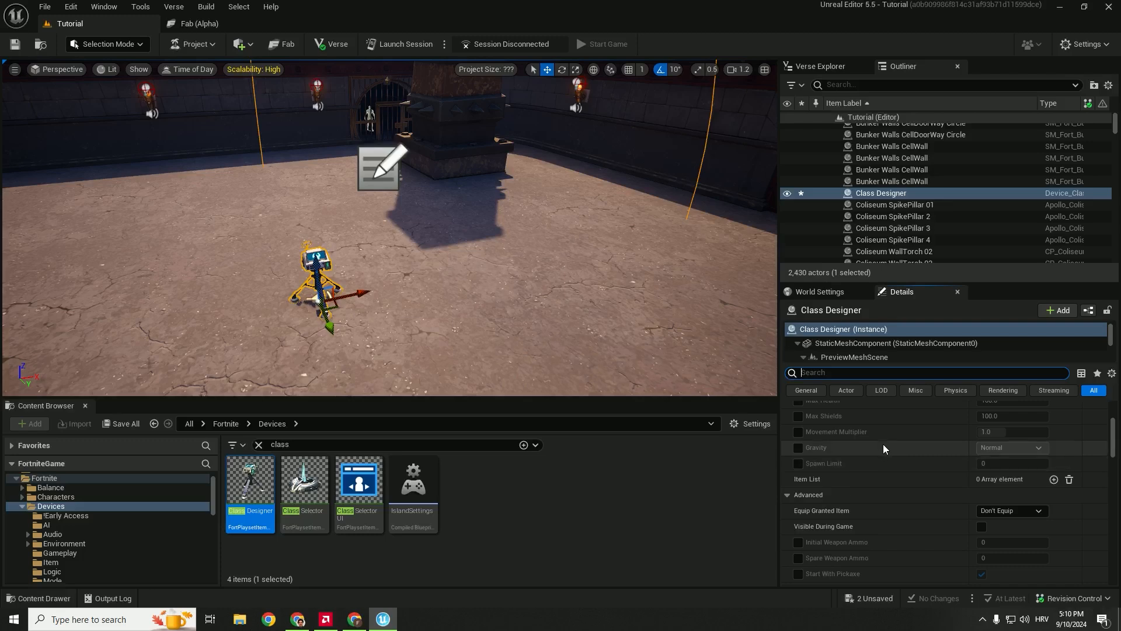
Step: Select IslandSettings0, check its class settings, and set Game Start Countdown to 5
left_click(383, 166)
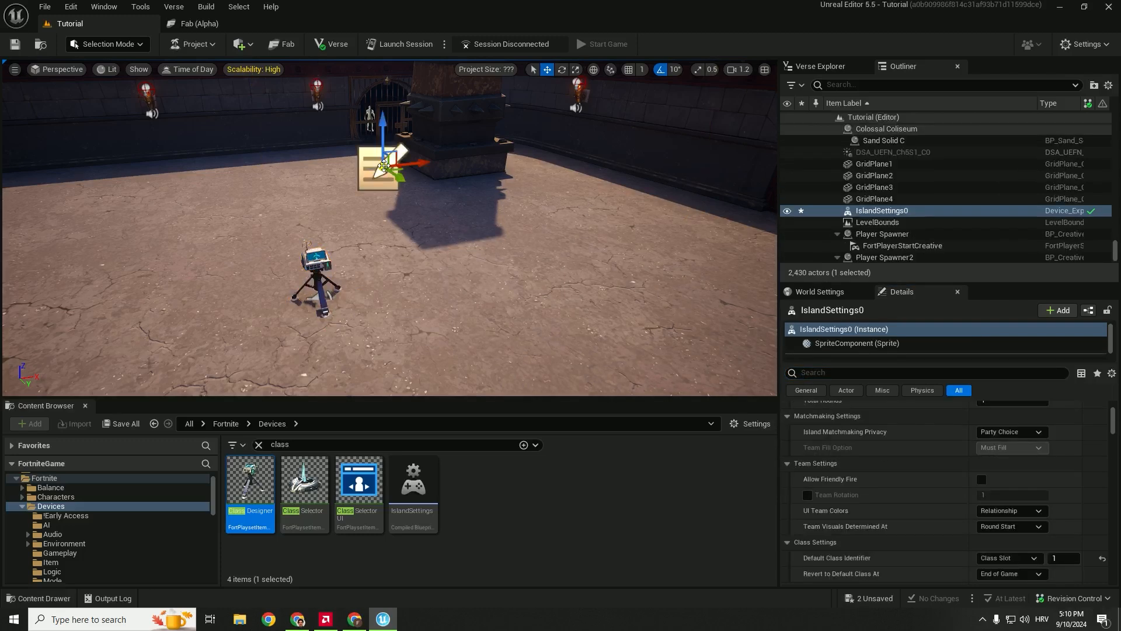
left_click(853, 374)
type("class")
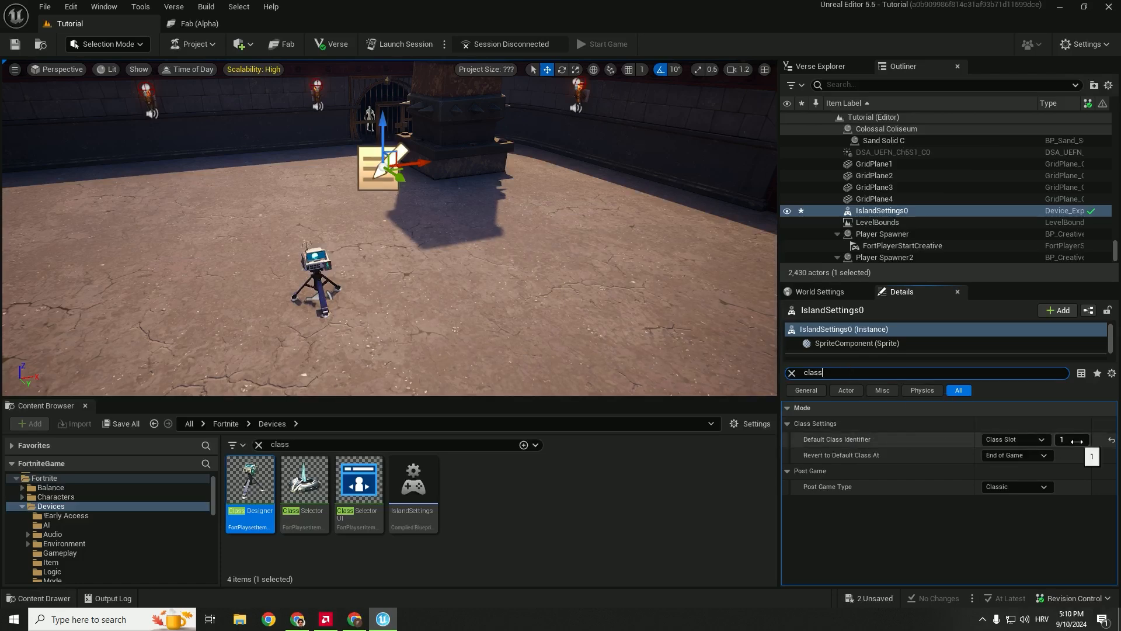
left_click(792, 372)
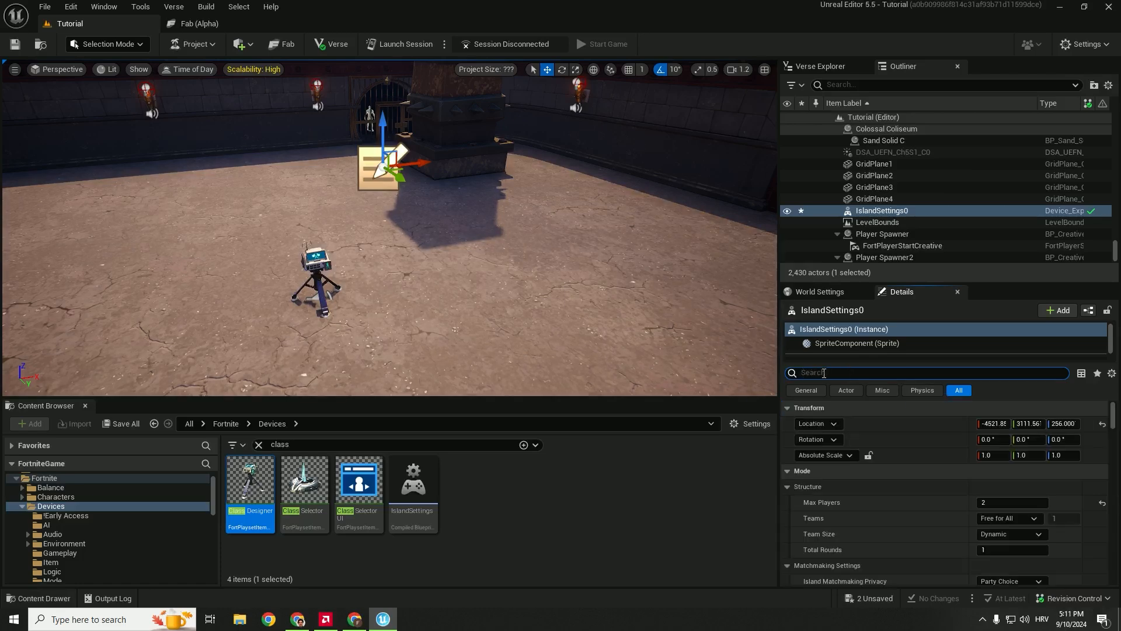
type("game start co")
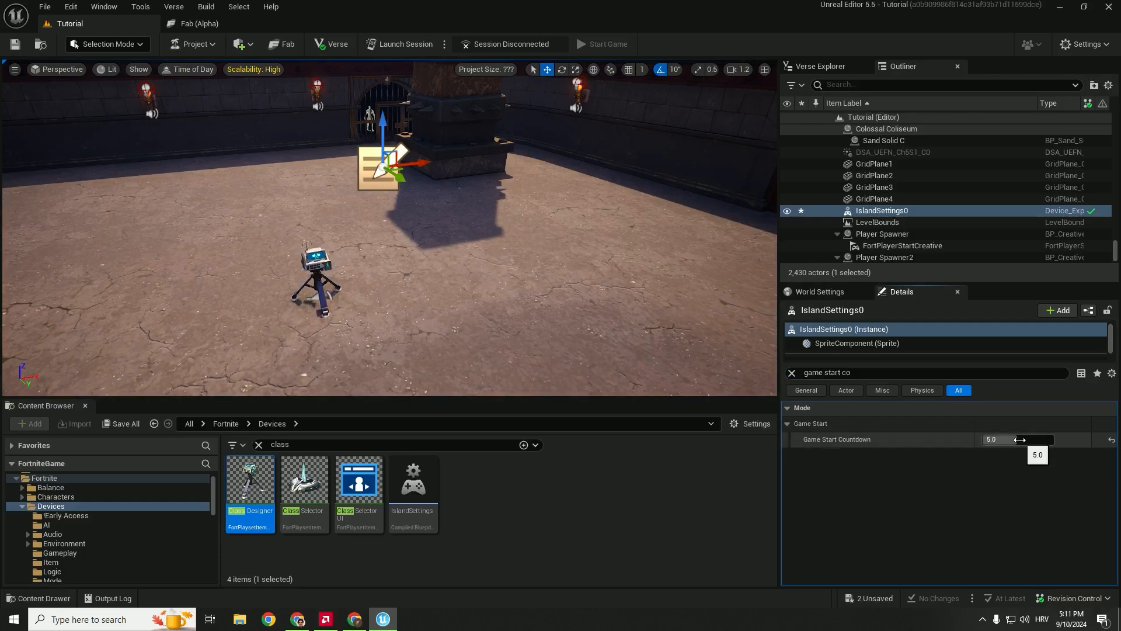
Step: Filter the IslandSettings0 properties for "join in progre" and set Join in Progress to Spawn
left_click(792, 372)
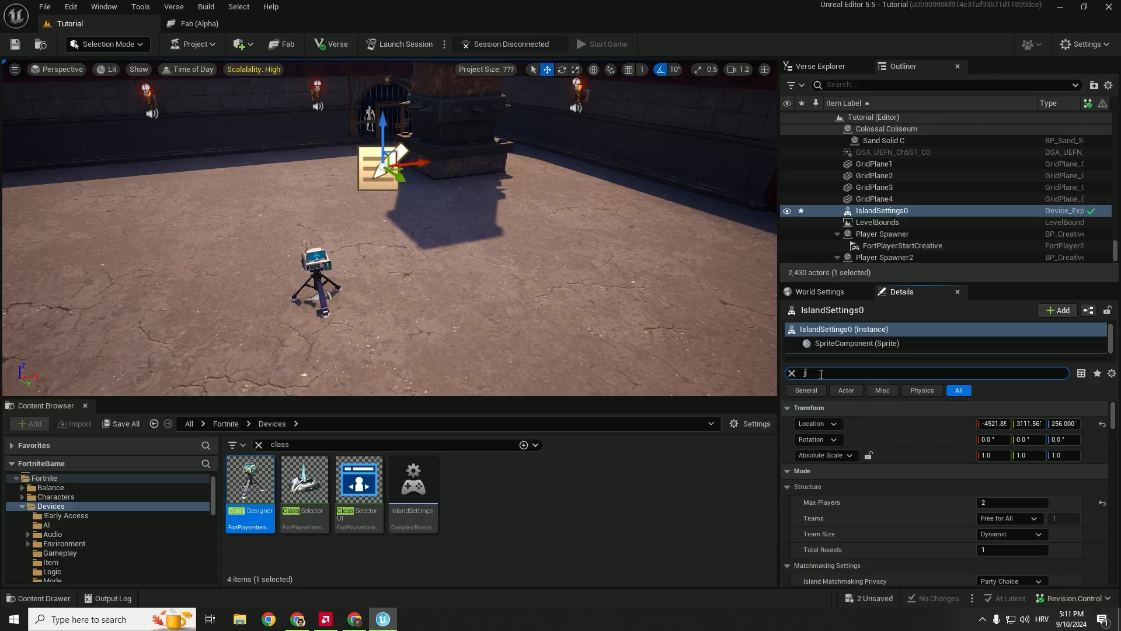
type("join in progre")
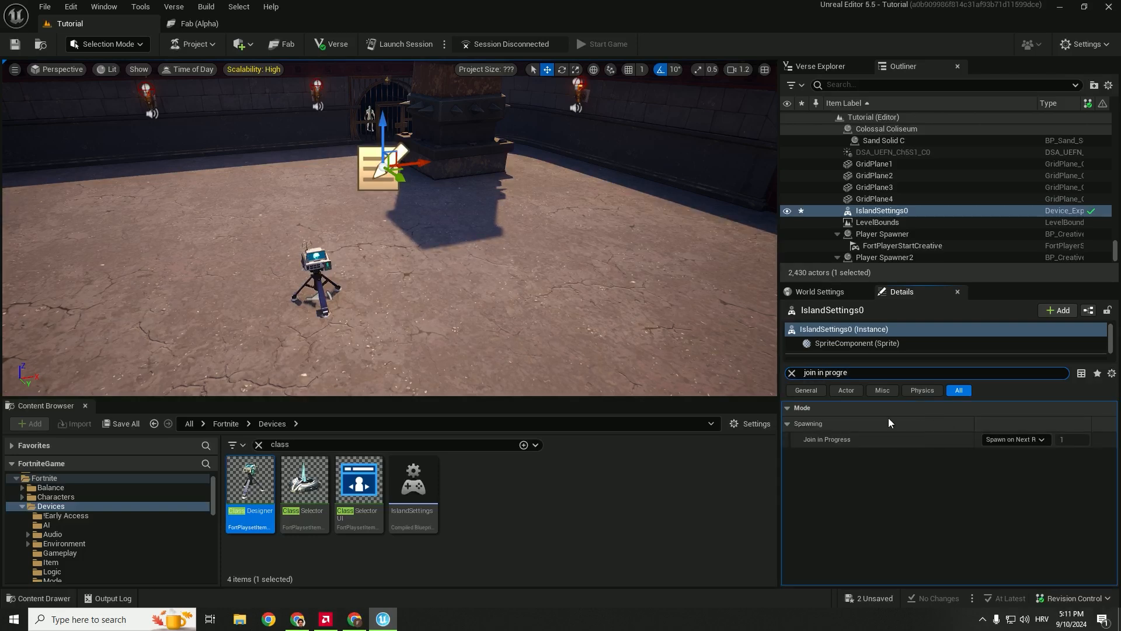
left_click(1014, 439)
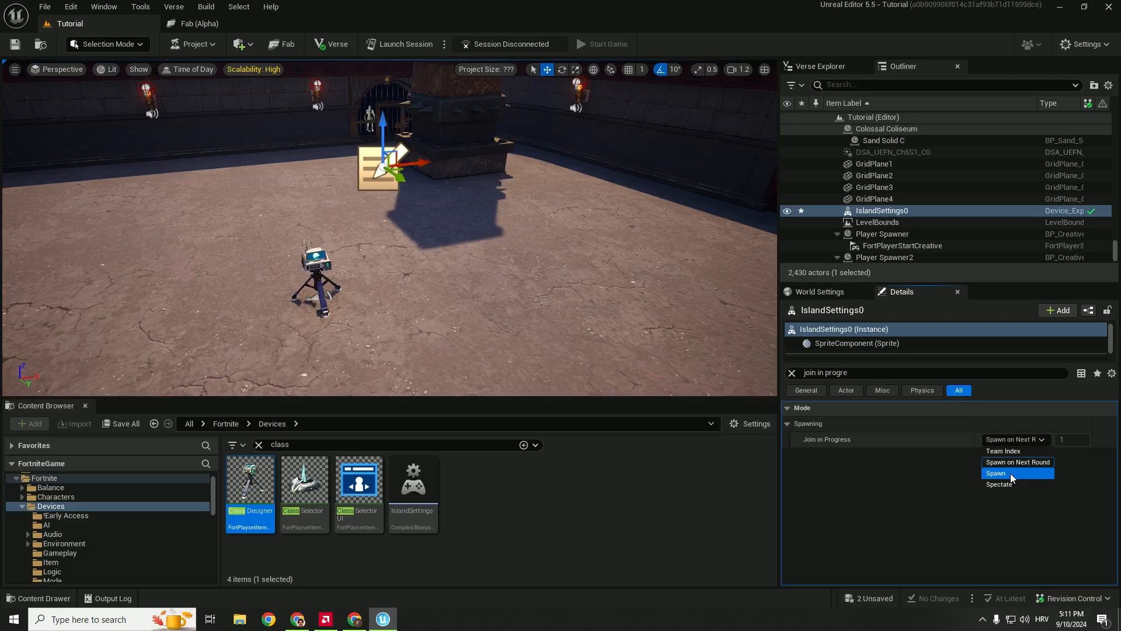
left_click(1010, 473)
left_click(1034, 441)
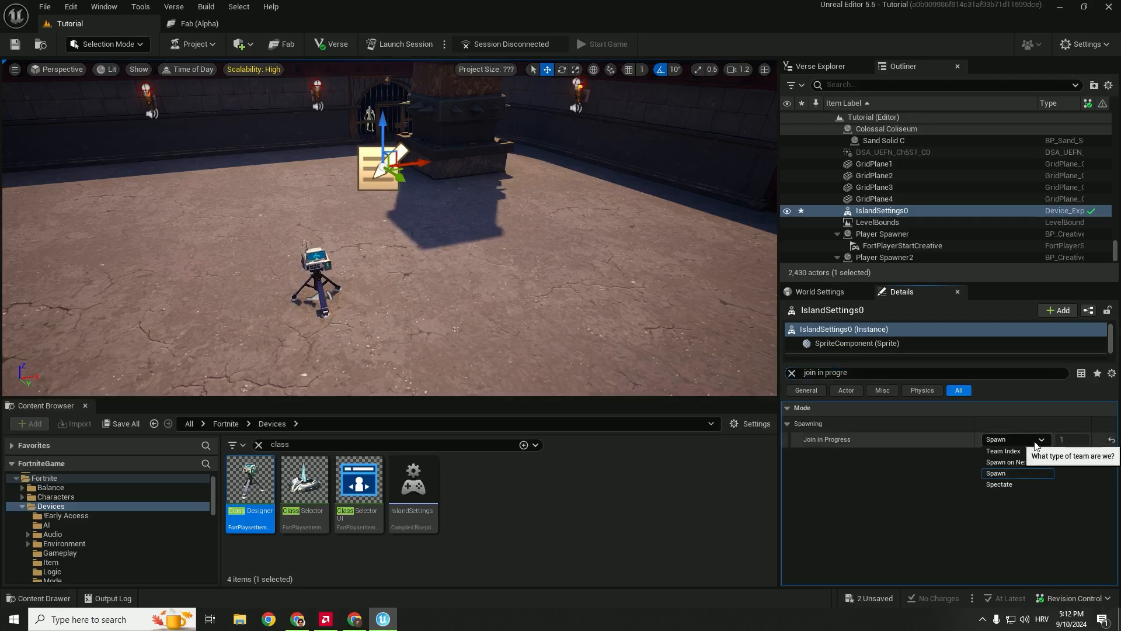
left_click(1013, 474)
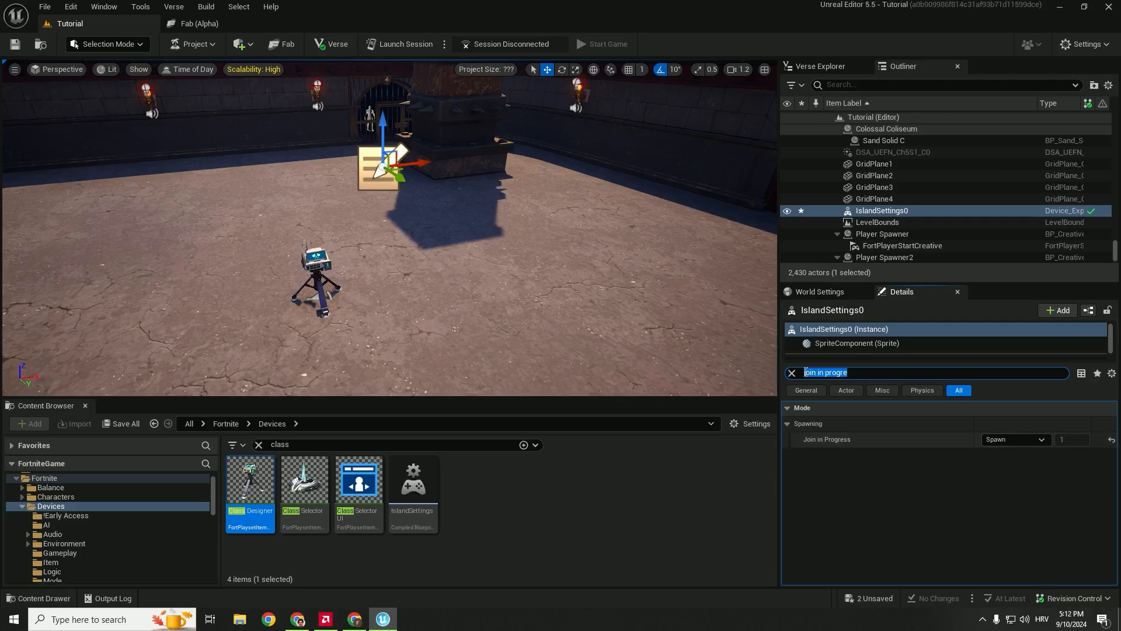
Step: Filter the IslandSettings0 properties for "eliminations", then set Down But Not Out to Off and Eliminated Player's Items to Keep
type("elimina")
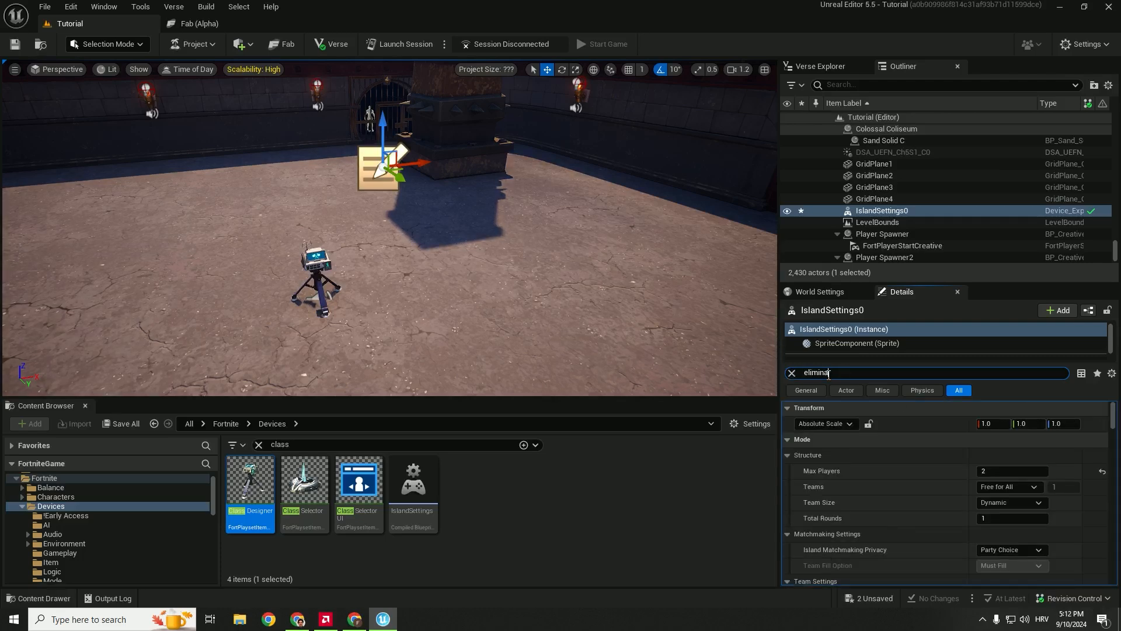
type("tions")
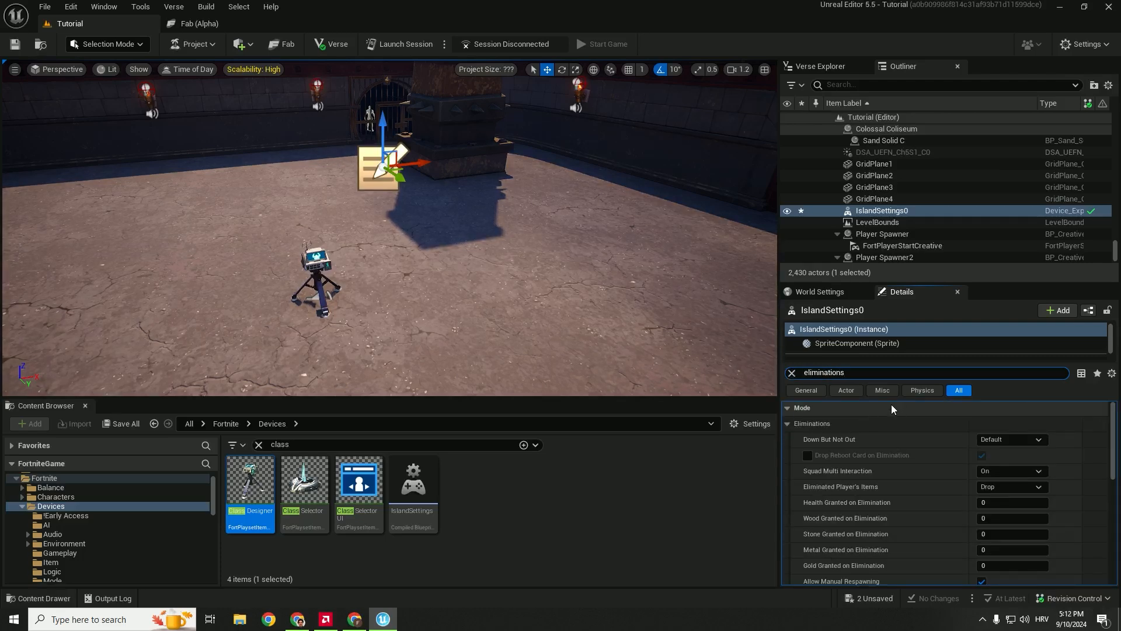
mouse_move(832, 439)
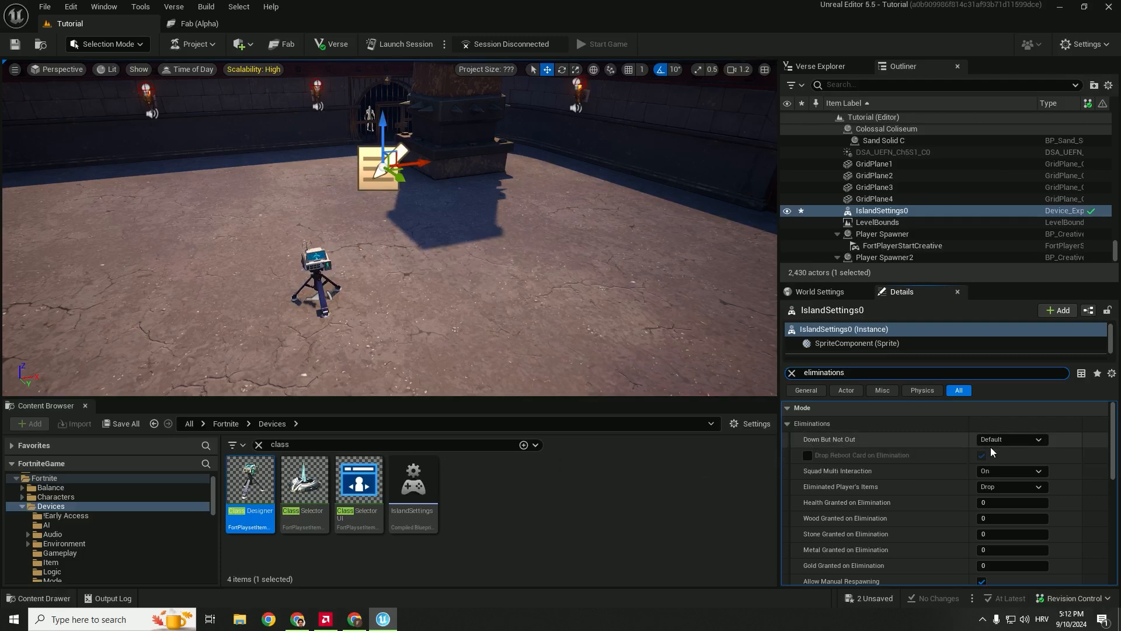
left_click(1007, 440)
left_click(994, 472)
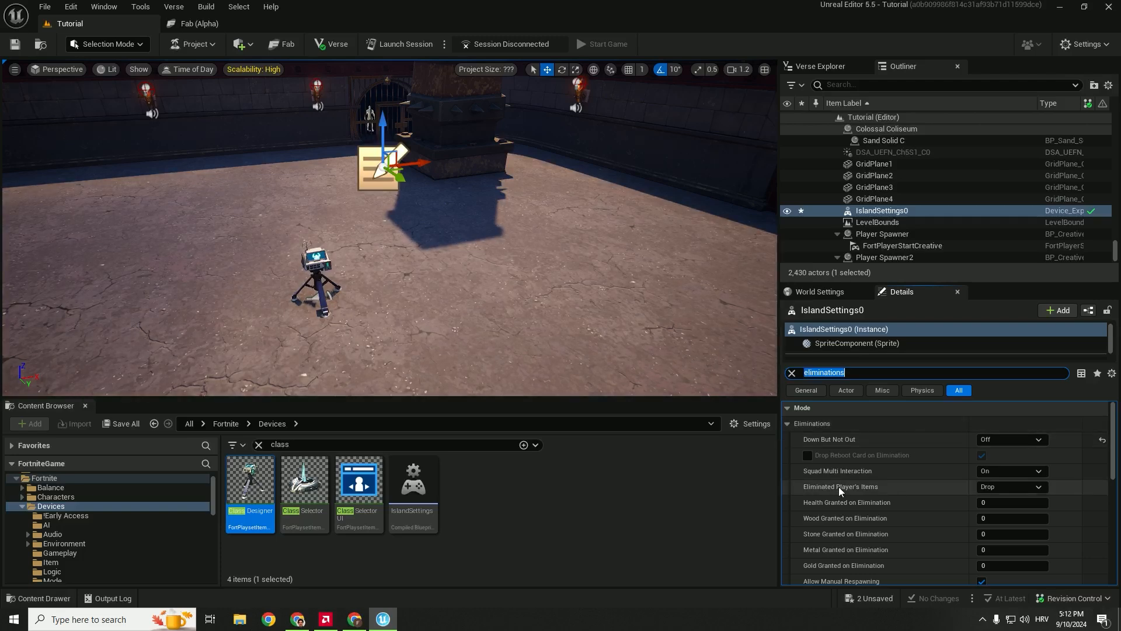
left_click(995, 488)
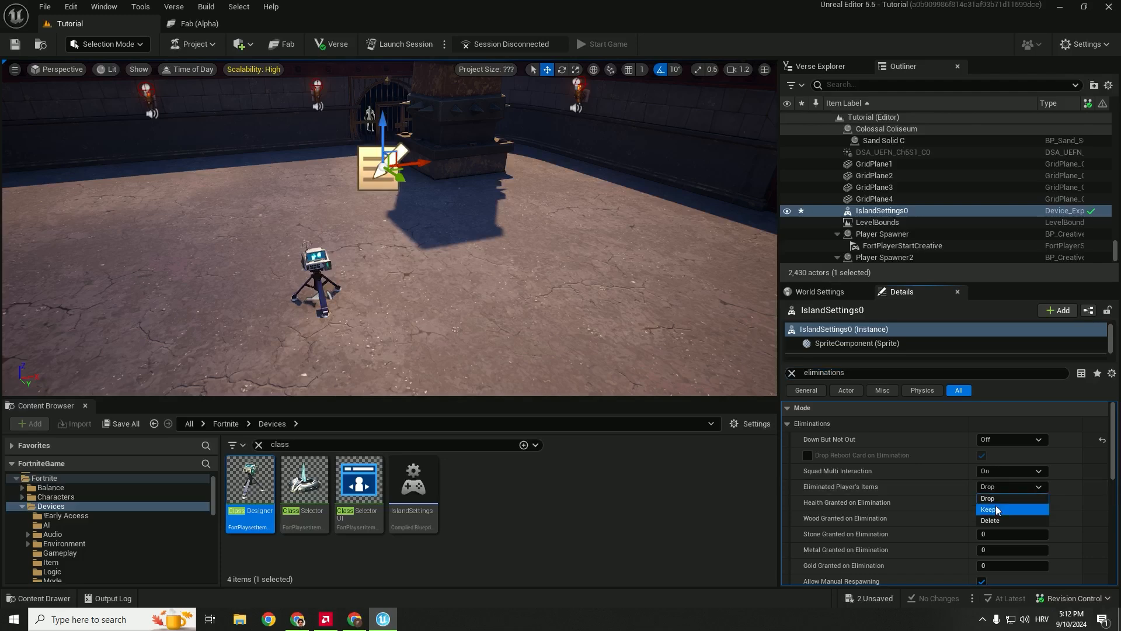
left_click(1000, 503)
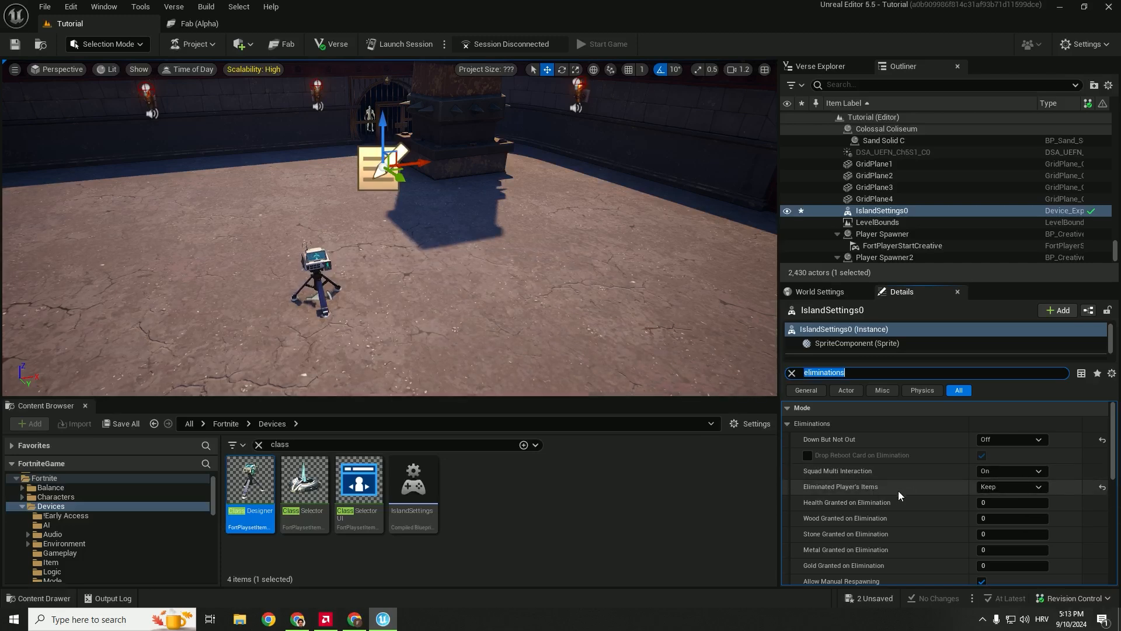
Step: Filter the IslandSettings0 properties for "scoring", set Elimination Score to 1, and save the pending changes
type("s")
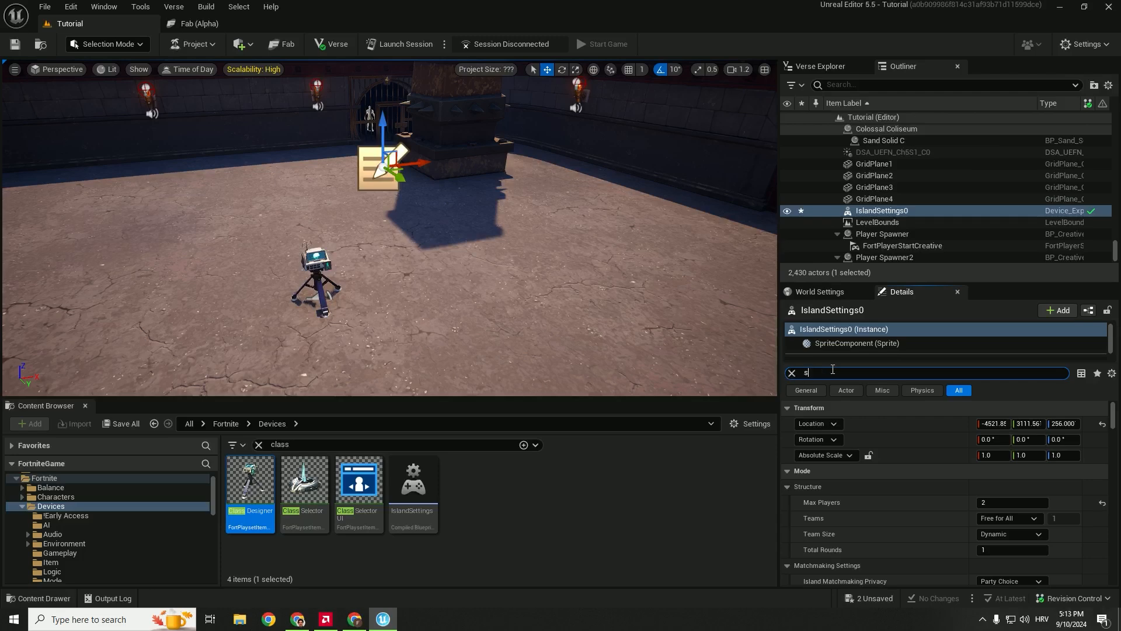
type("coring")
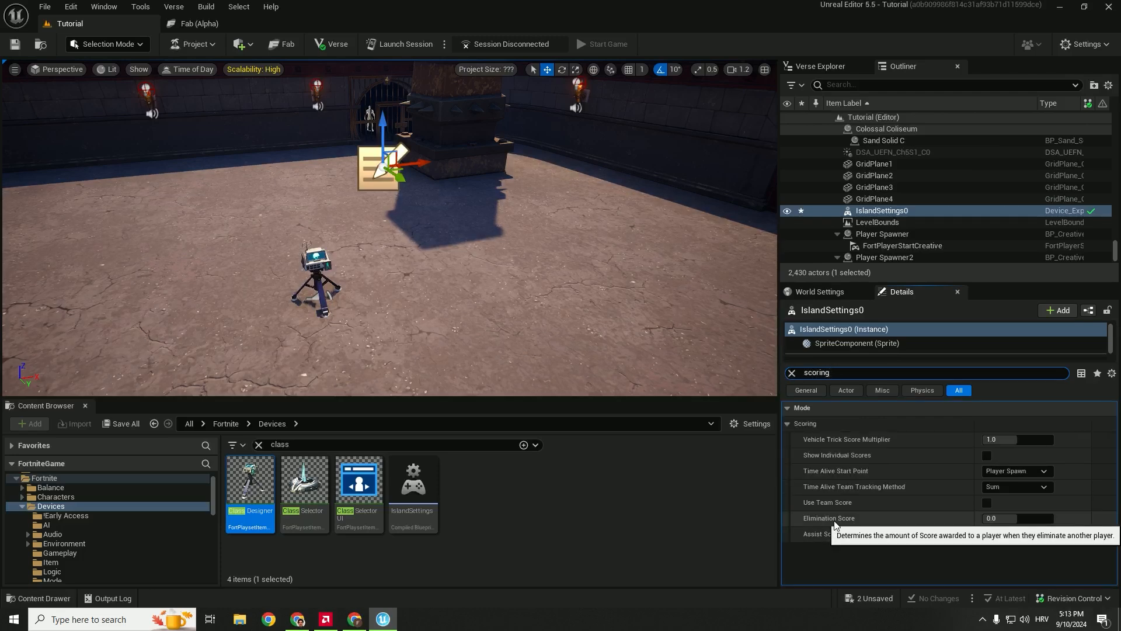
left_click(1023, 519)
type("1")
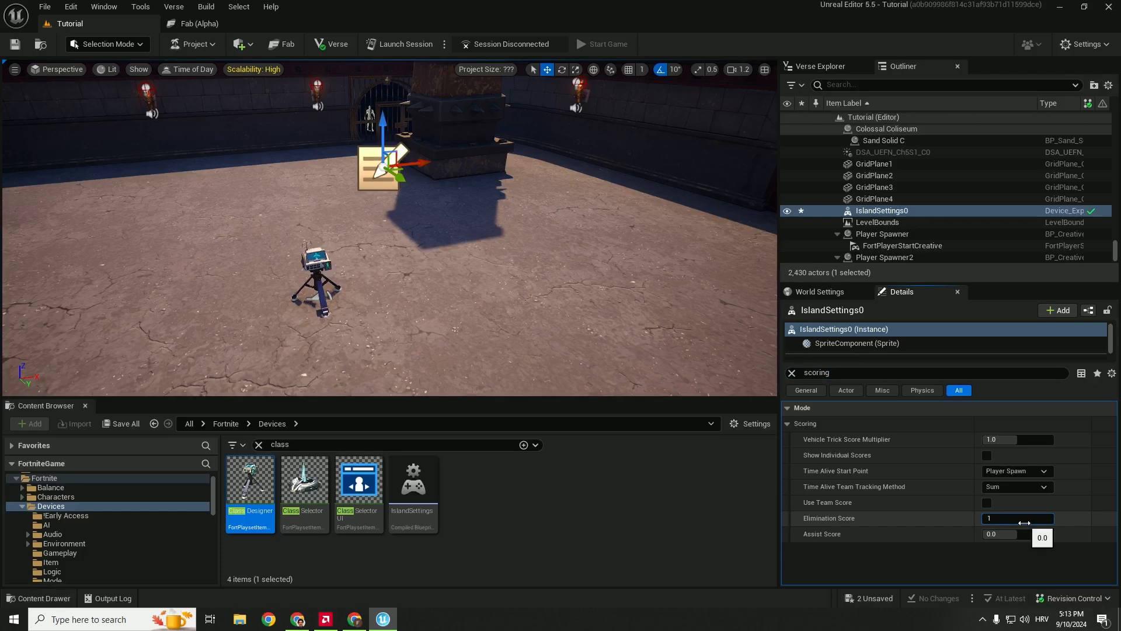
key("Return")
left_click(1011, 518)
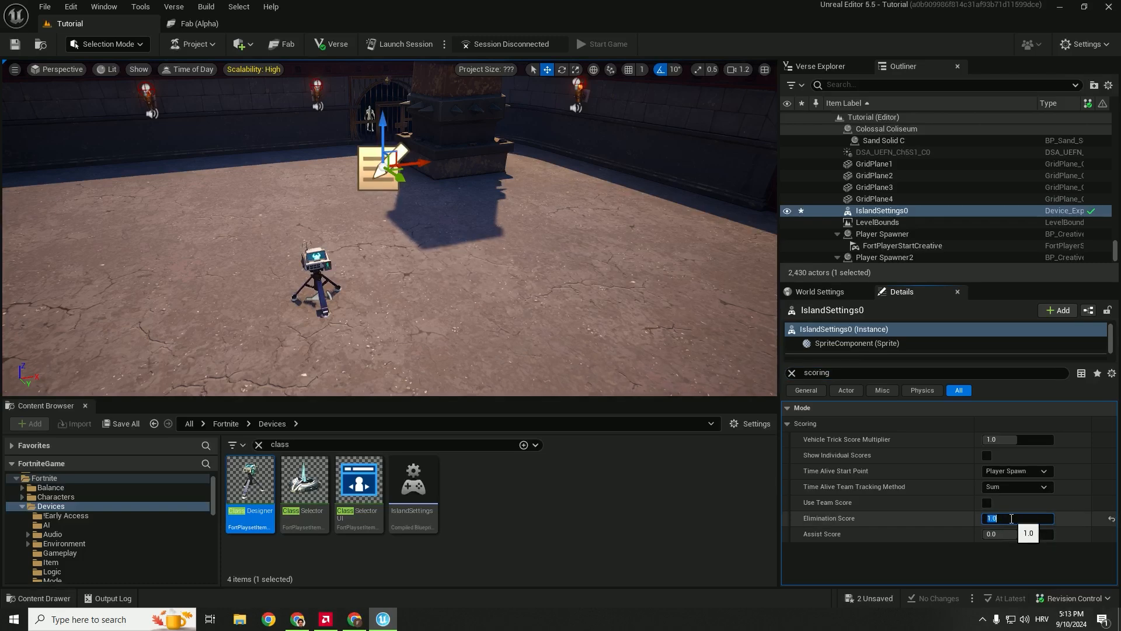
left_click(1025, 557)
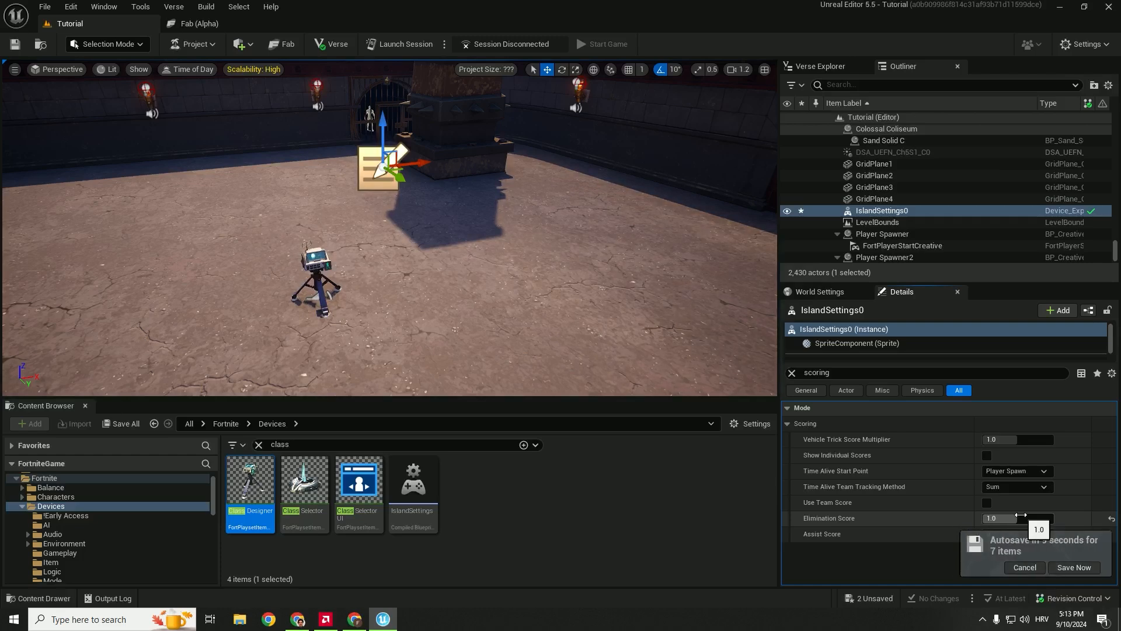
left_click(1073, 567)
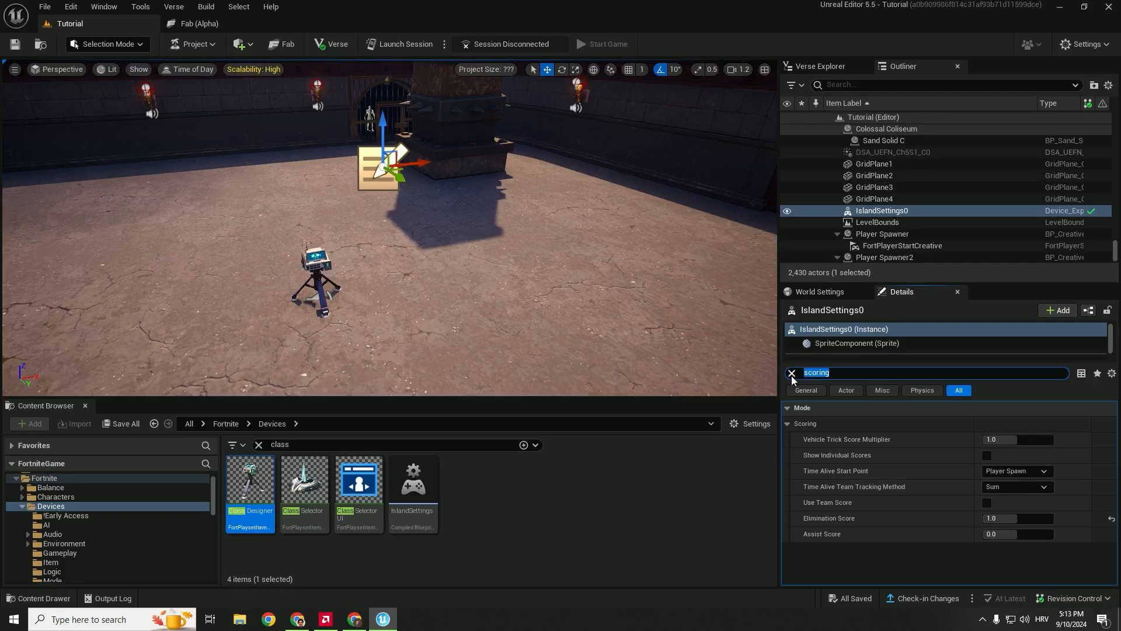
Step: Filter the IslandSettings0 properties for "victory condition" and set Game Win Condition to Most Score Wins
key("BackSpace")
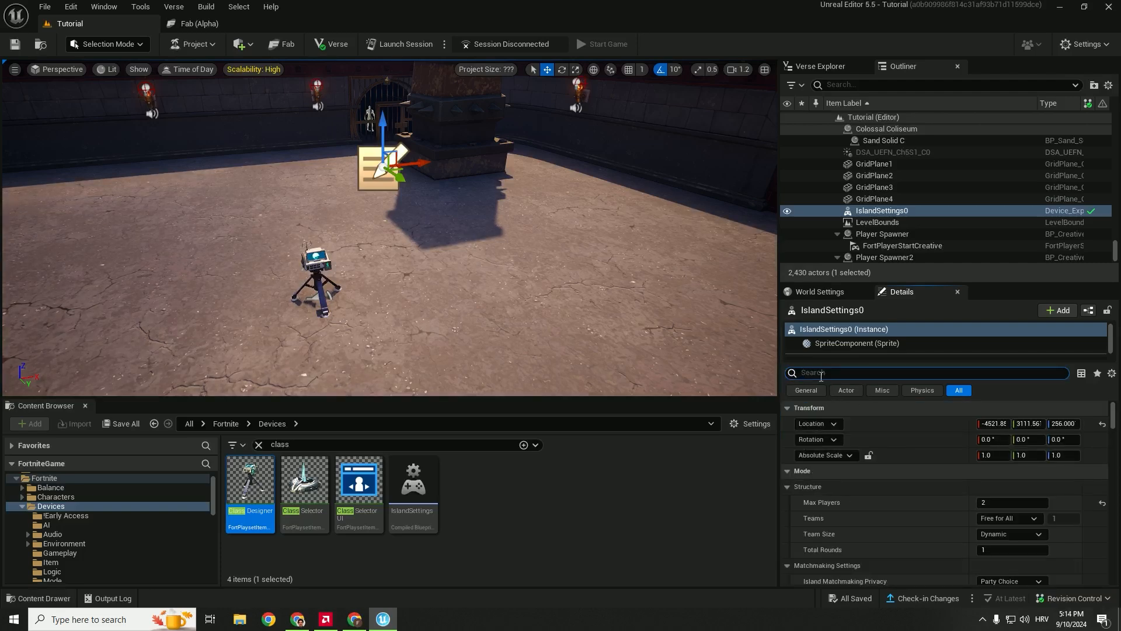
type("specta")
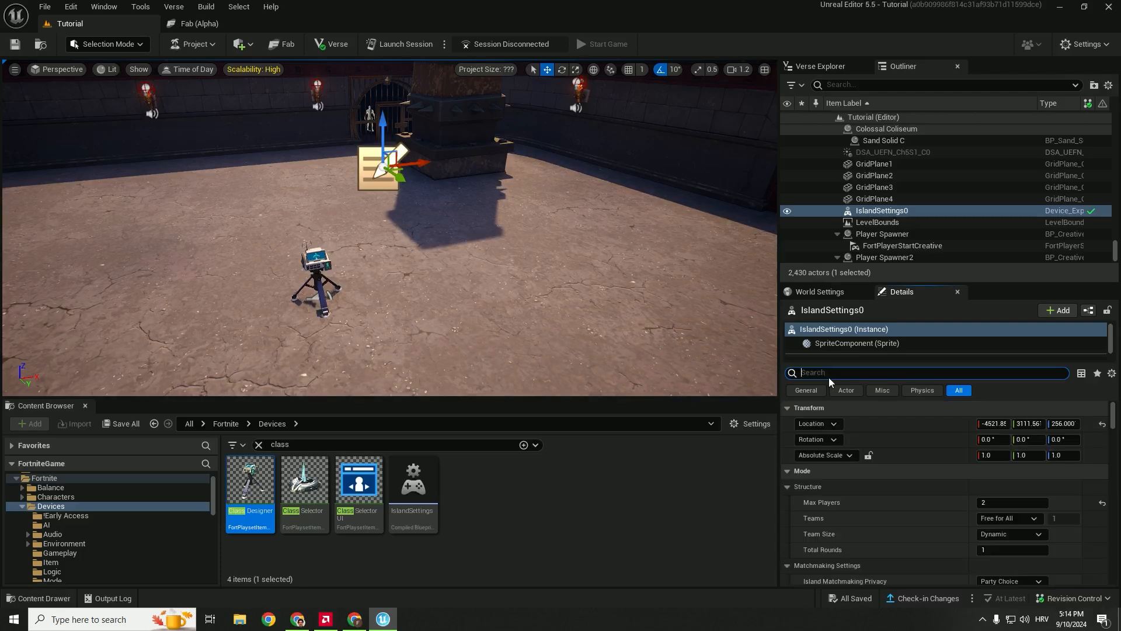
type("v")
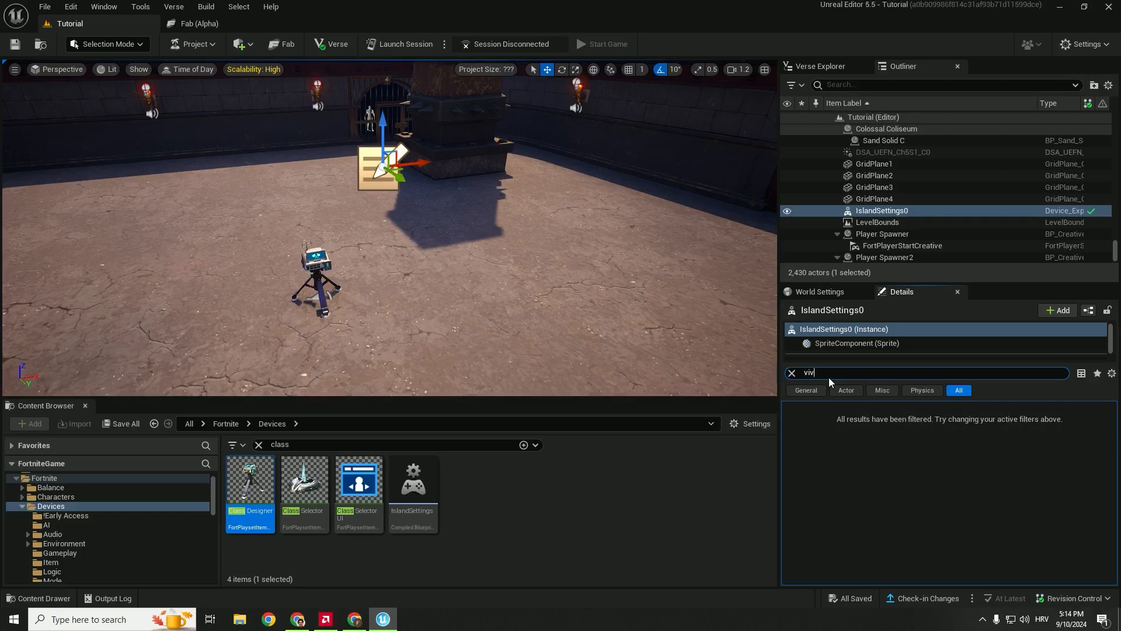
type("ictory condition")
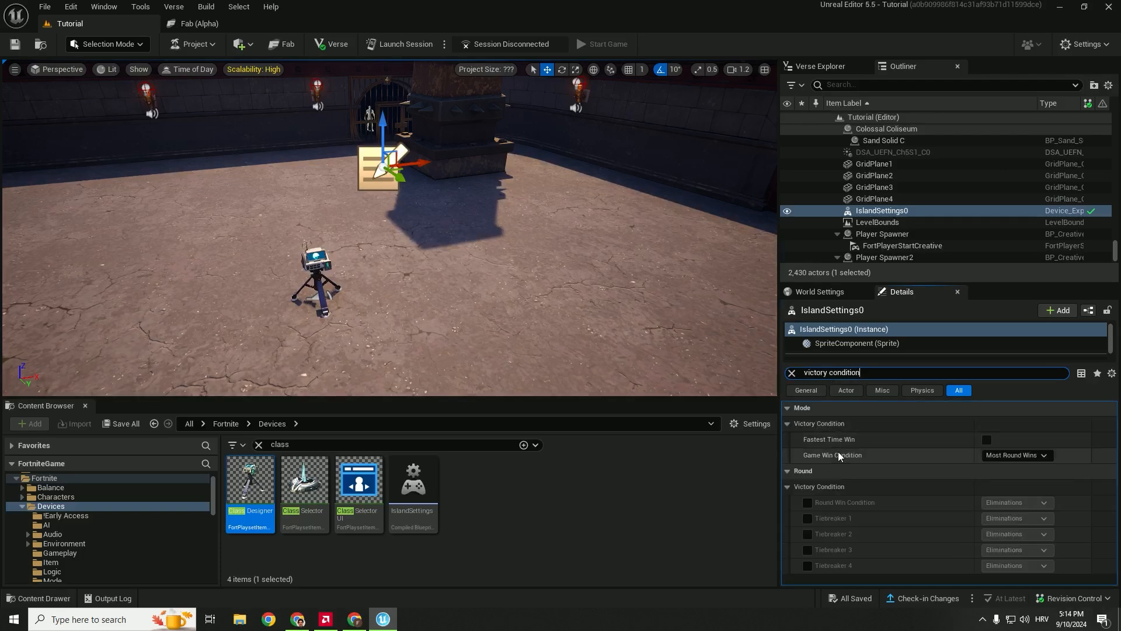
left_click(1015, 456)
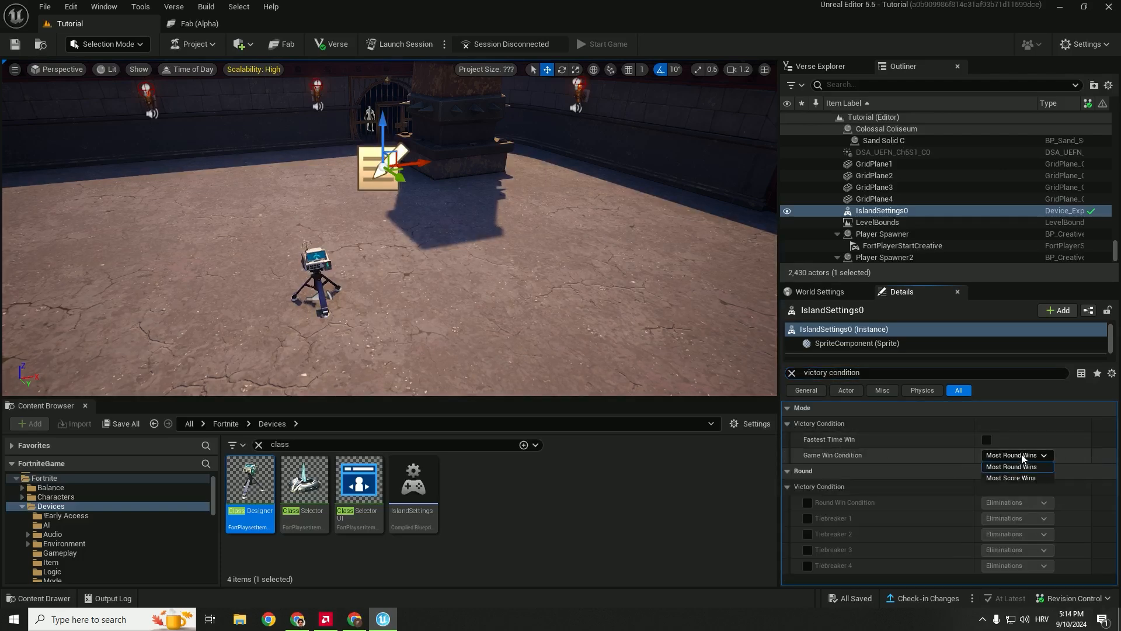
left_click(1017, 478)
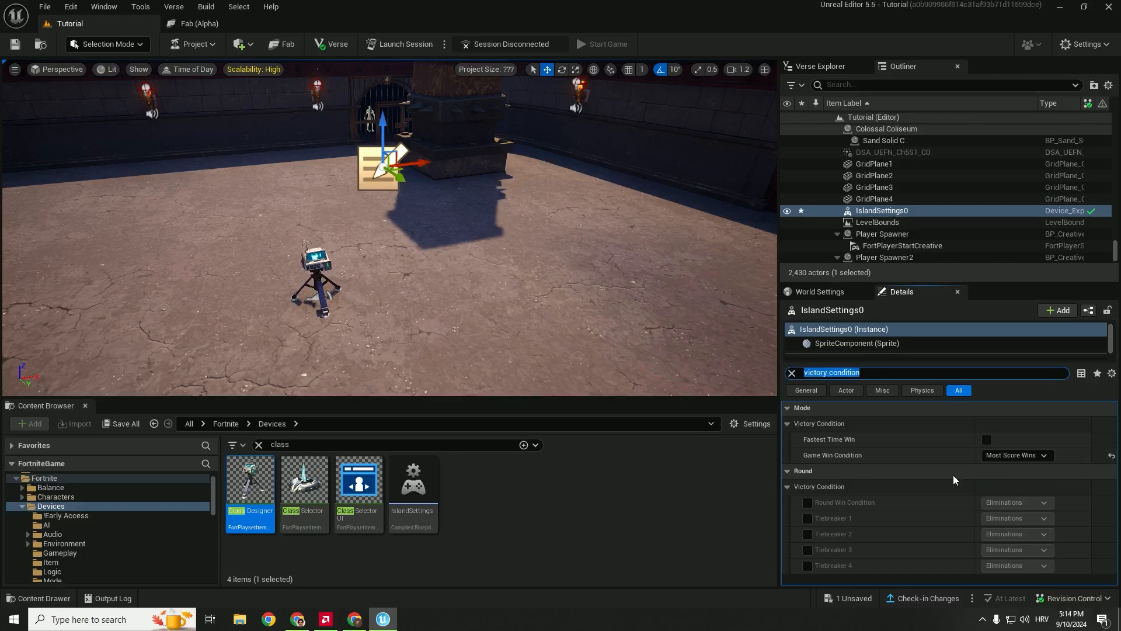
Step: Filter the IslandSettings0 properties for "game winner" and set Game Winner Display Time to 10
type("gam")
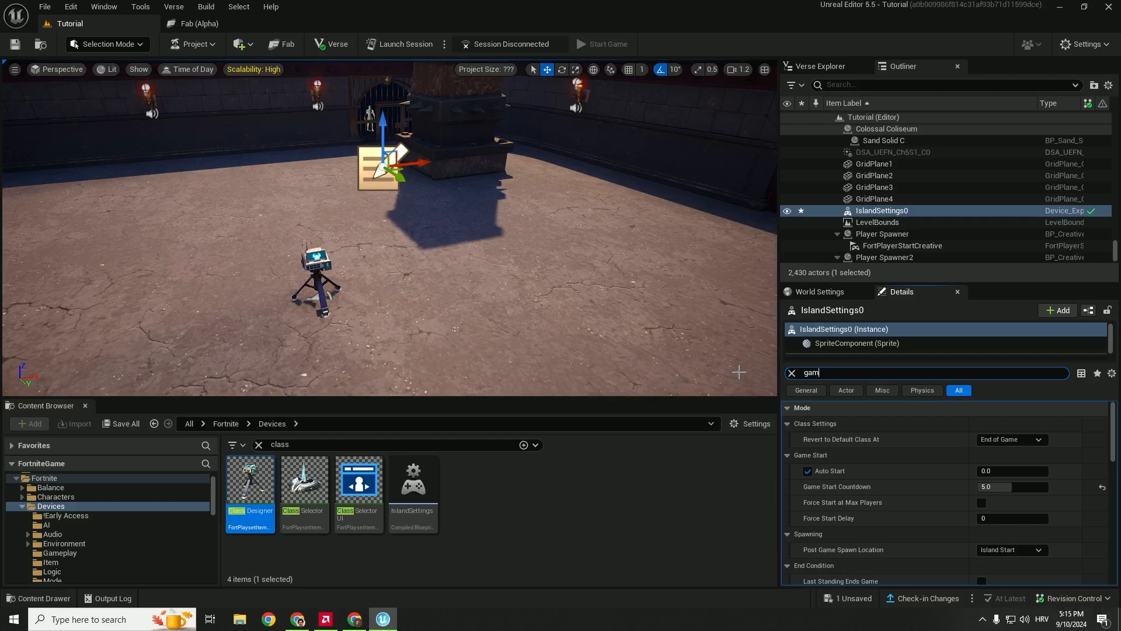
type("e winner")
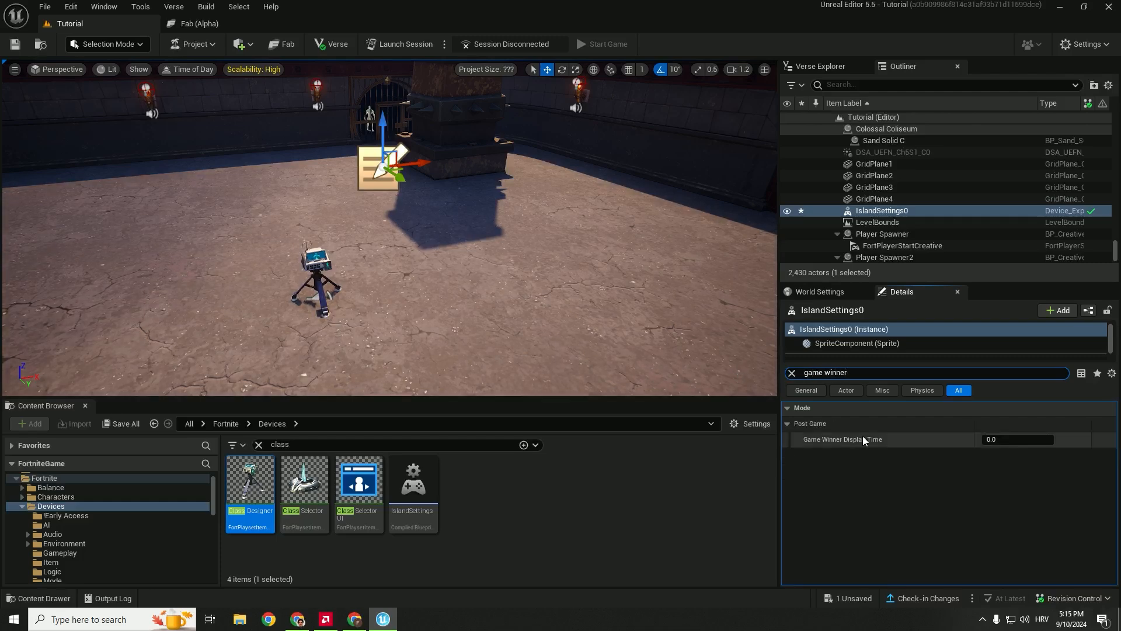
left_click(1006, 440)
type("10")
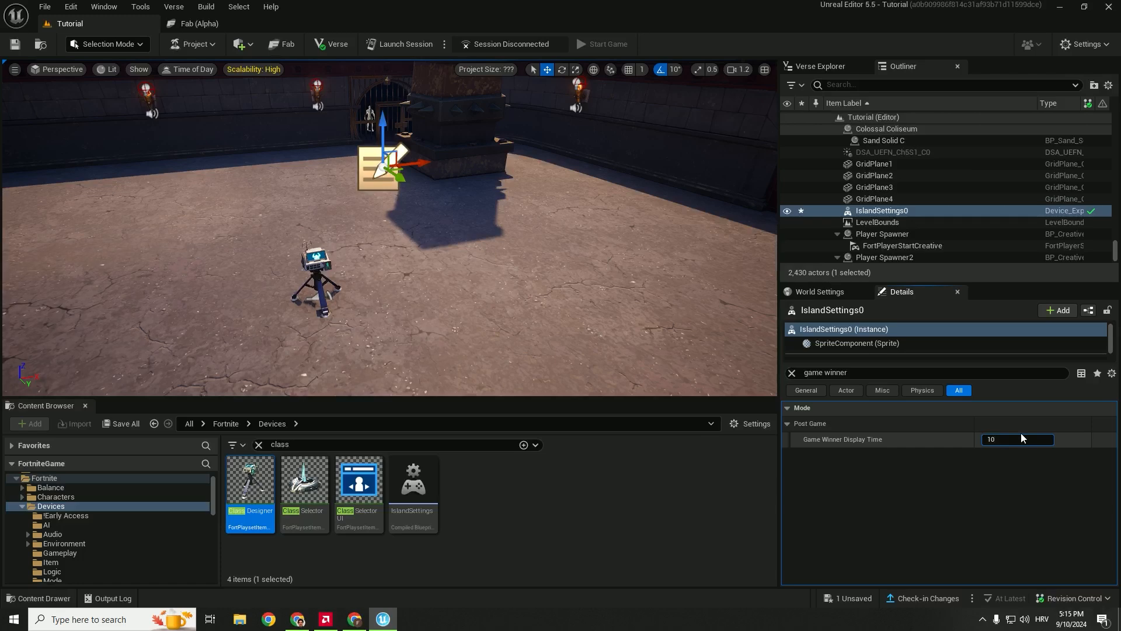
key("Return")
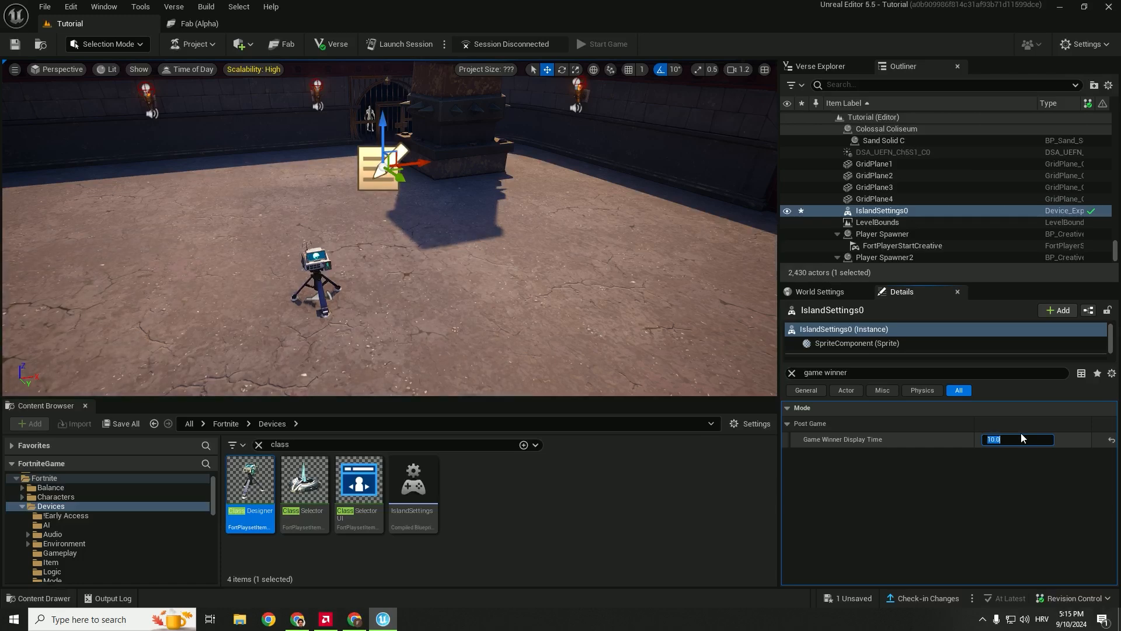
Step: Filter the IslandSettings0 properties for "eliminations to end", then enable Eliminations to End and set it to 5
left_click(792, 373)
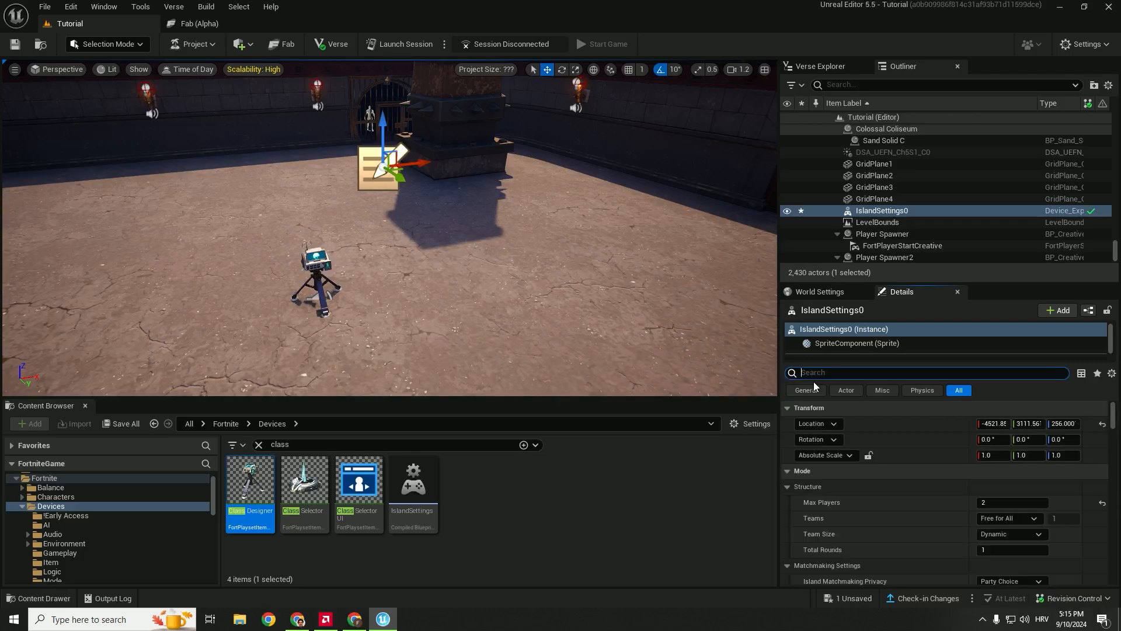
type("eliminations to end")
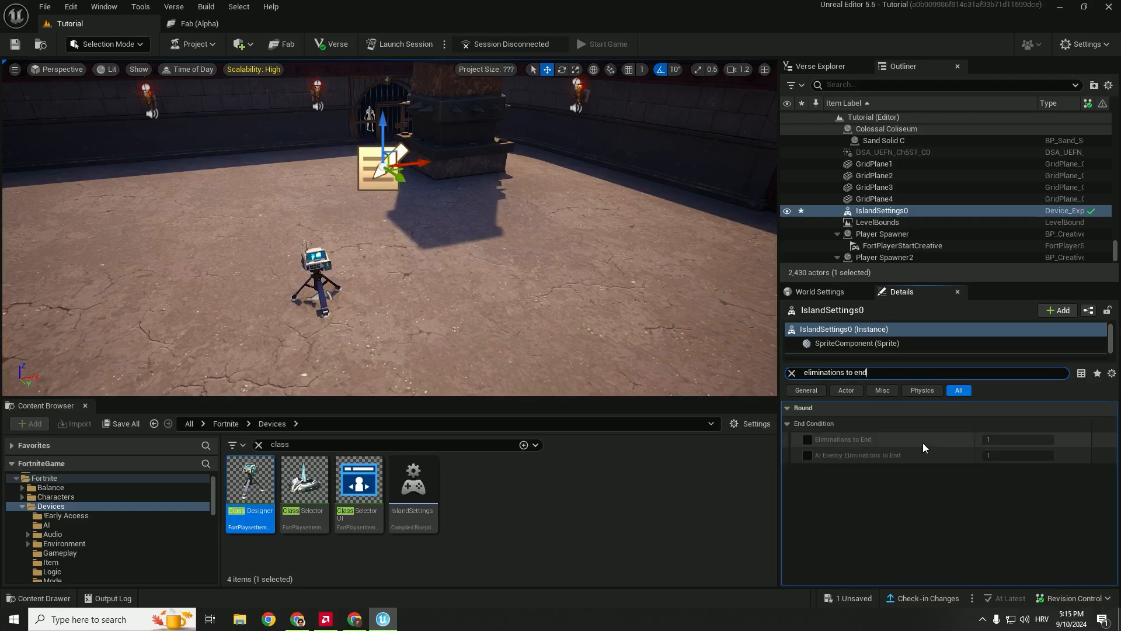
left_click(809, 439)
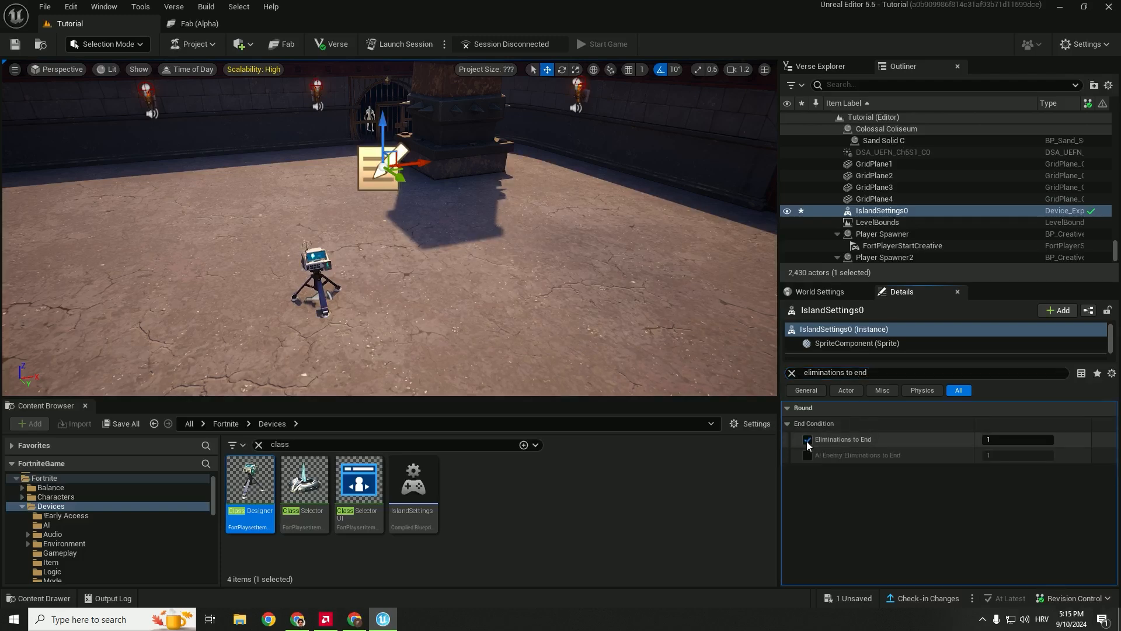
left_click(1010, 439)
type("5")
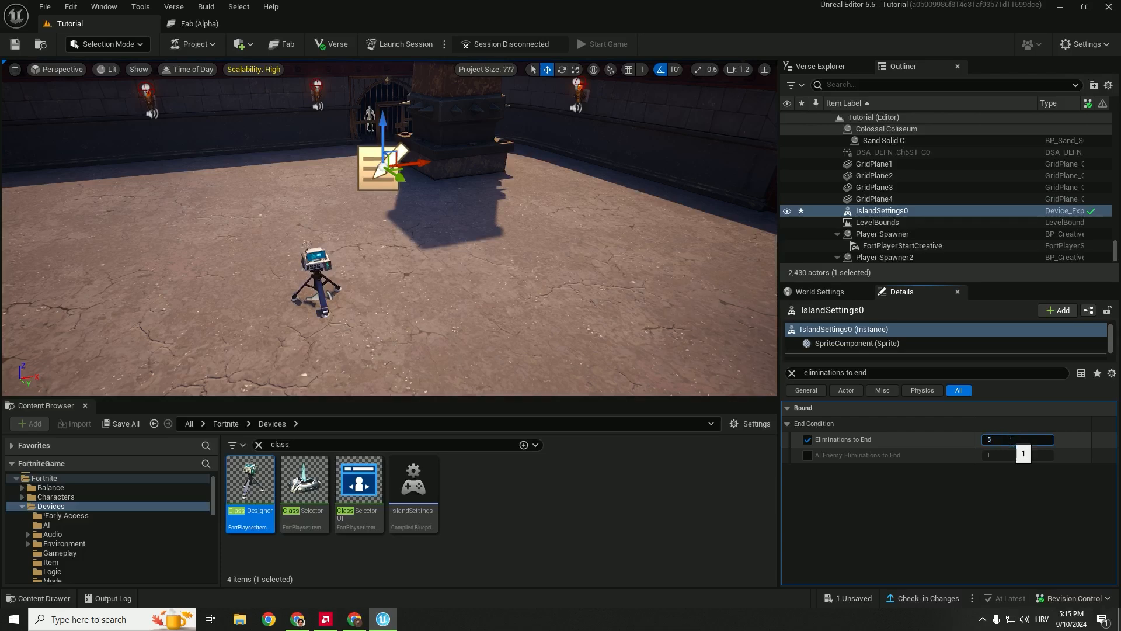
left_click(1012, 493)
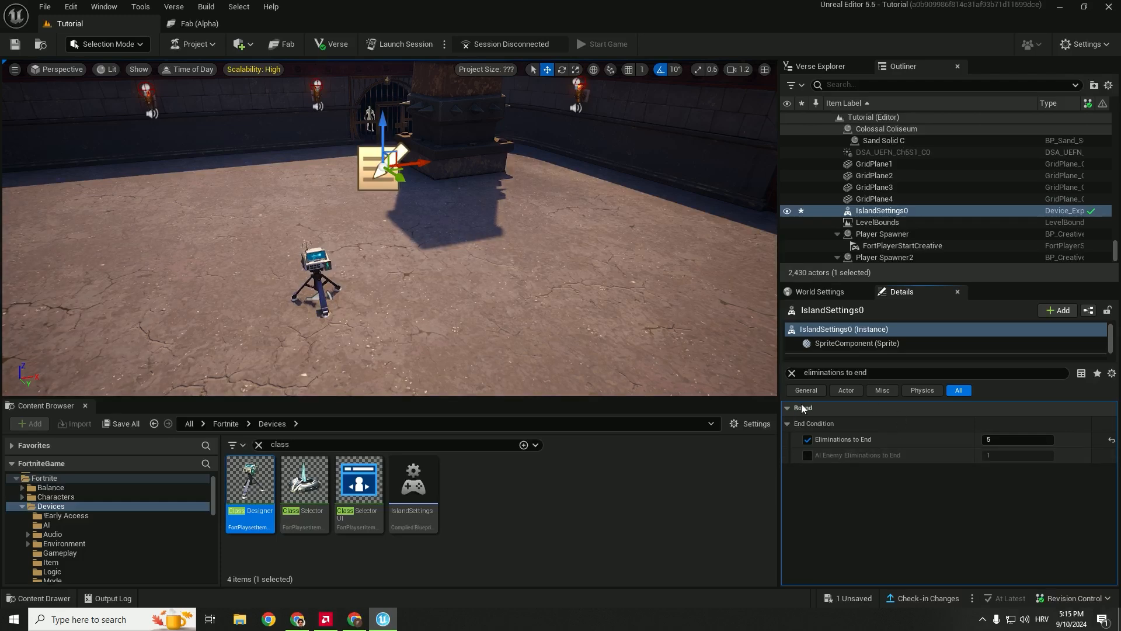
Step: Filter the IslandSettings0 properties for "round winner" and set Round Winner Display Time to 5
left_click(792, 374)
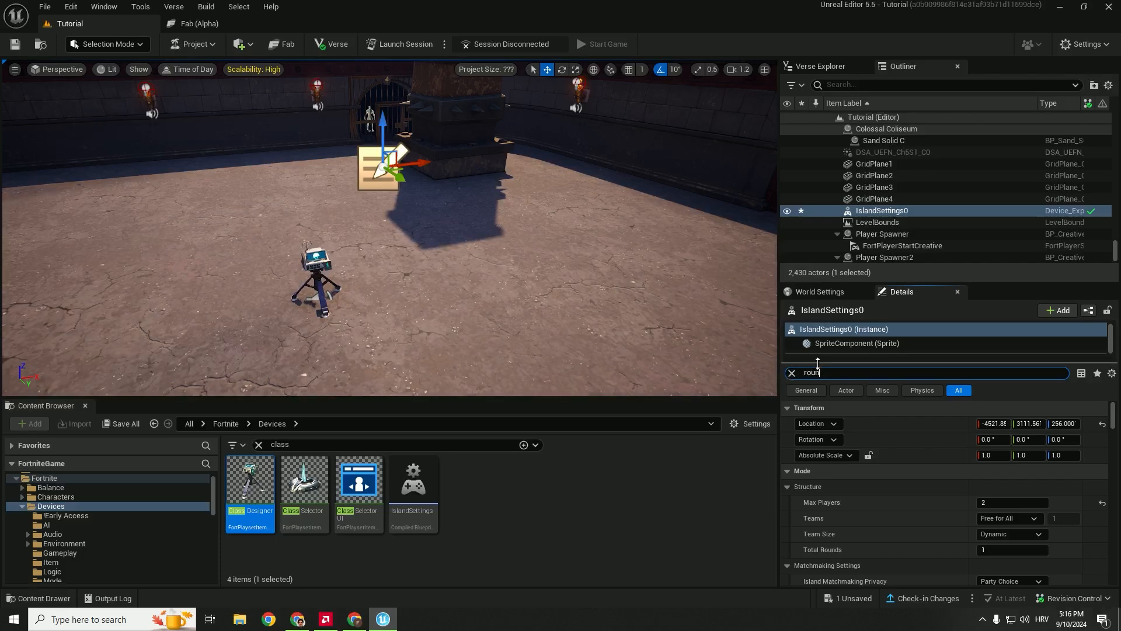
type("round winner")
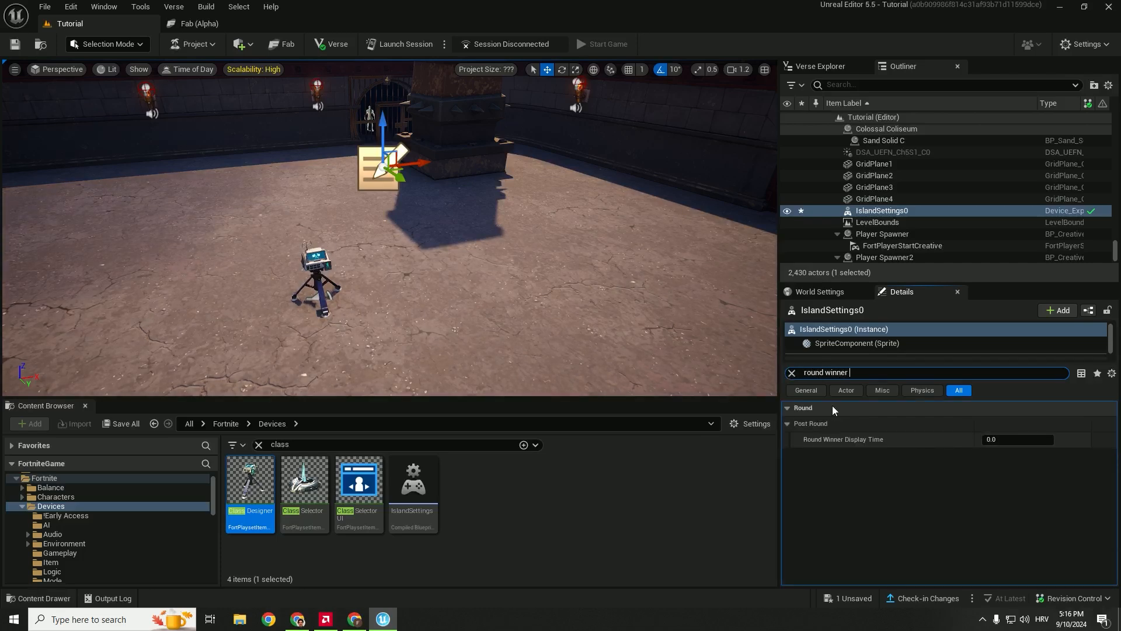
left_click(1015, 441)
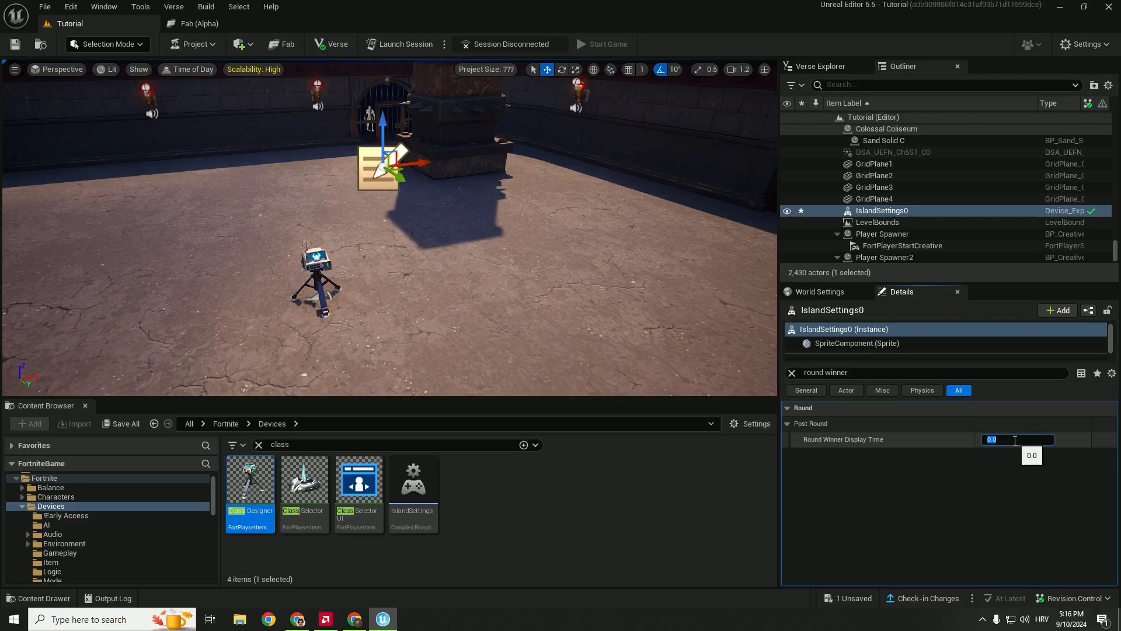
type("5")
Step: Filter the IslandSettings0 properties for "round score" and set Round Score Display Time to 5
double_click(846, 373)
type("s")
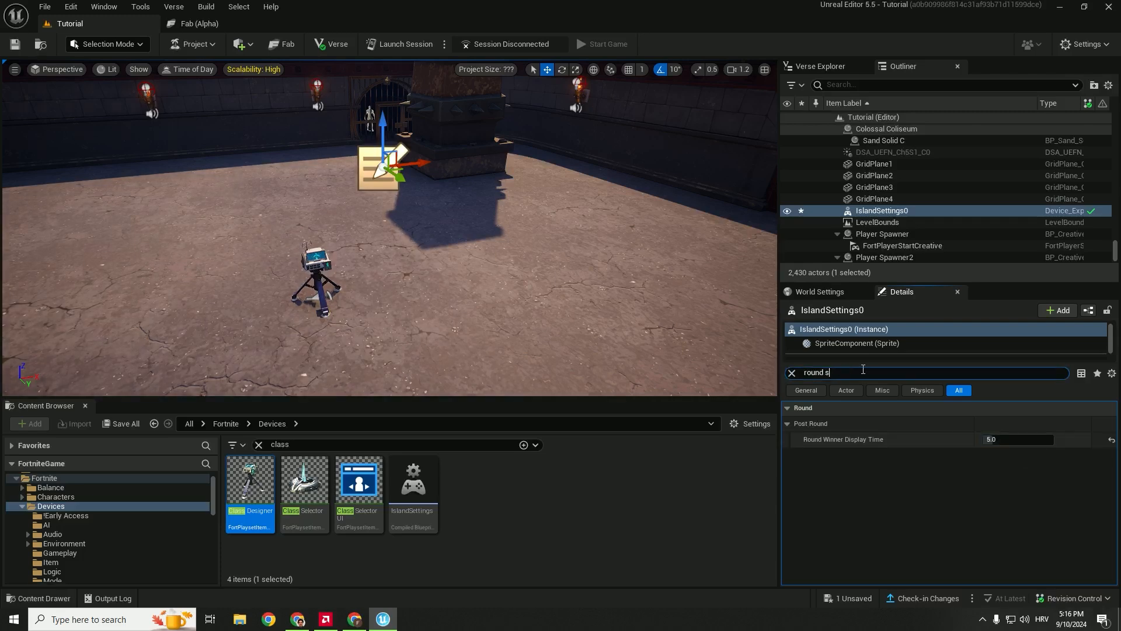
type("core")
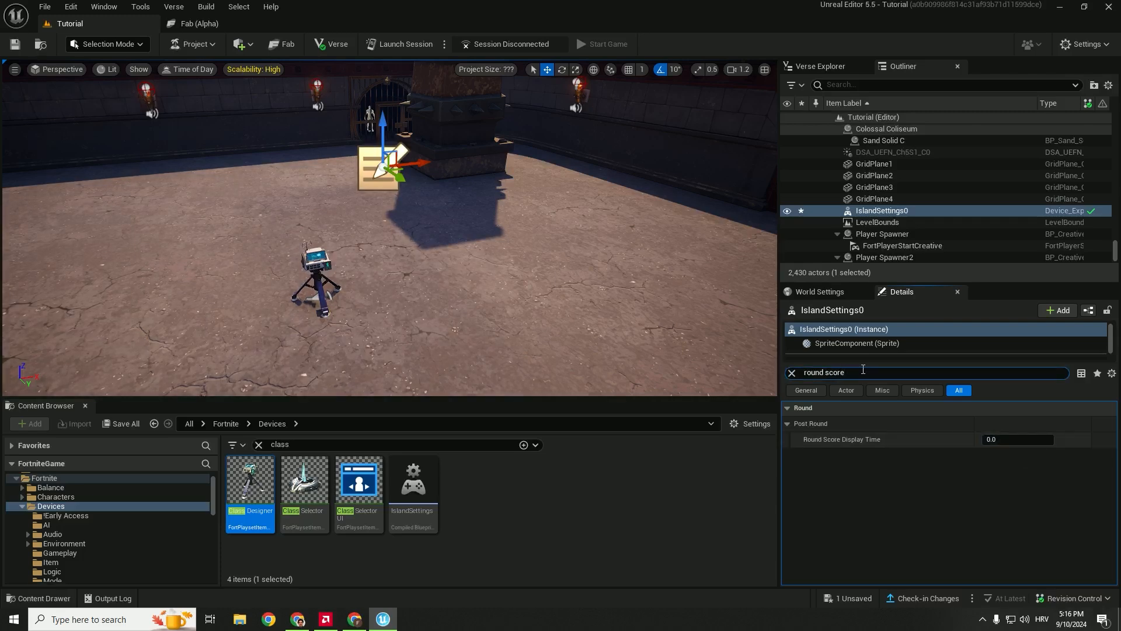
left_click(1008, 440)
type("5")
key("Return")
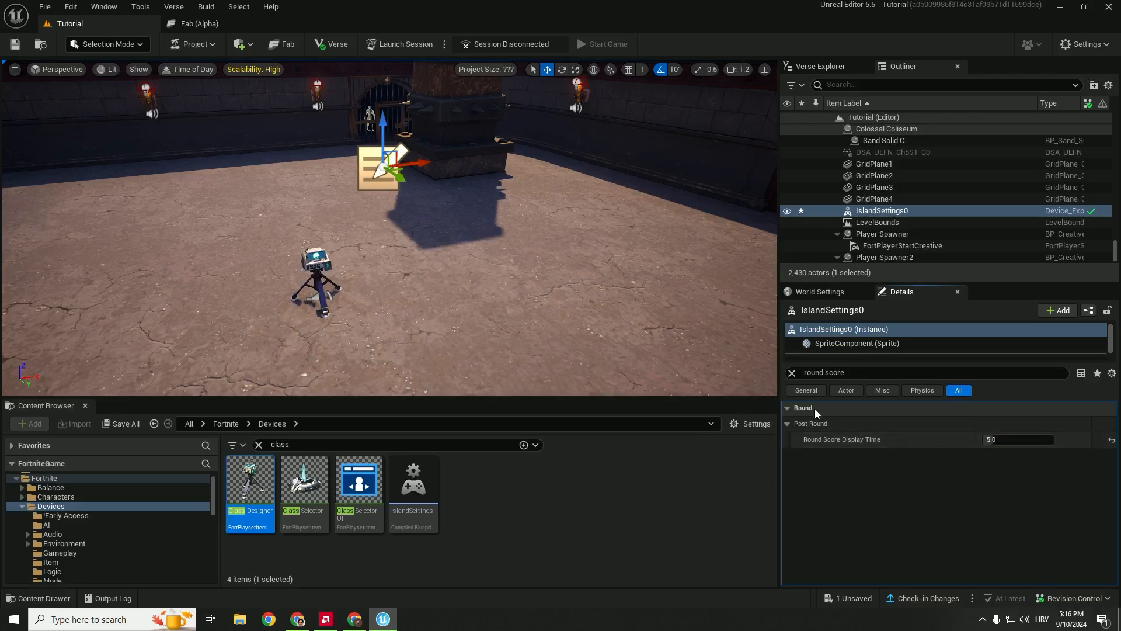
Step: Filter the IslandSettings0 properties for "allow building" and set Allow Building to None
left_click(792, 372)
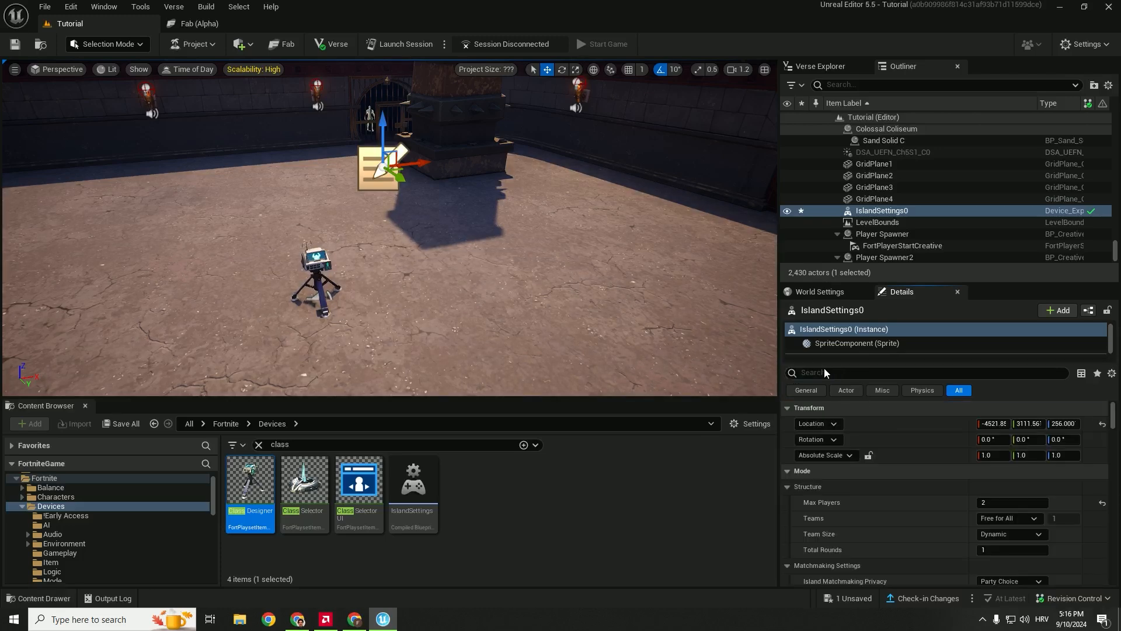
type("allow building")
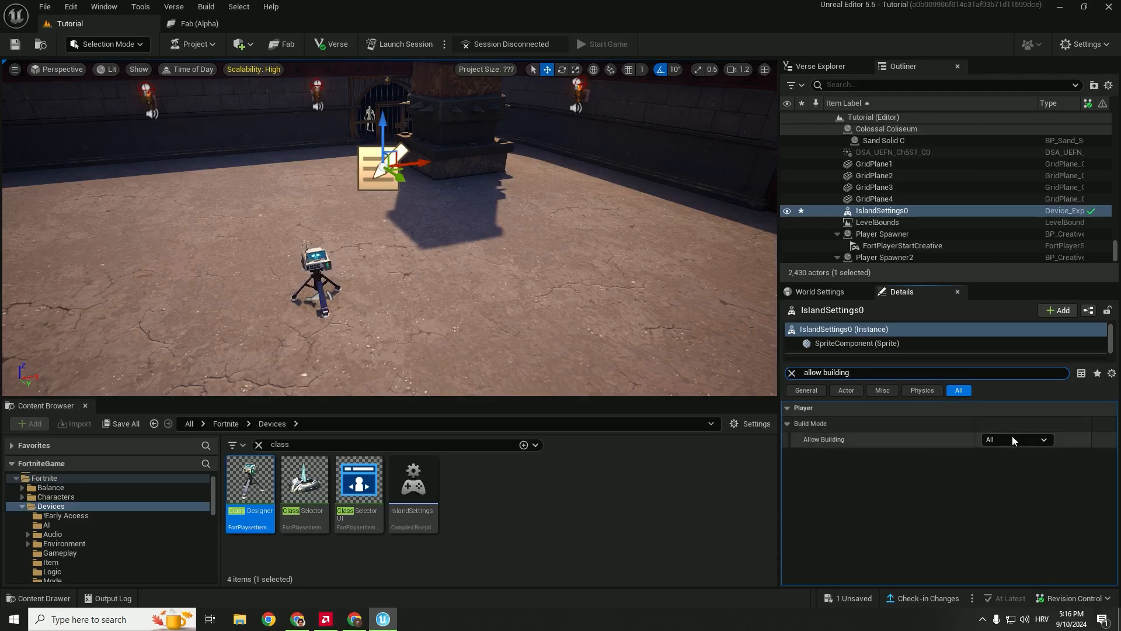
left_click(1012, 438)
left_click(1009, 453)
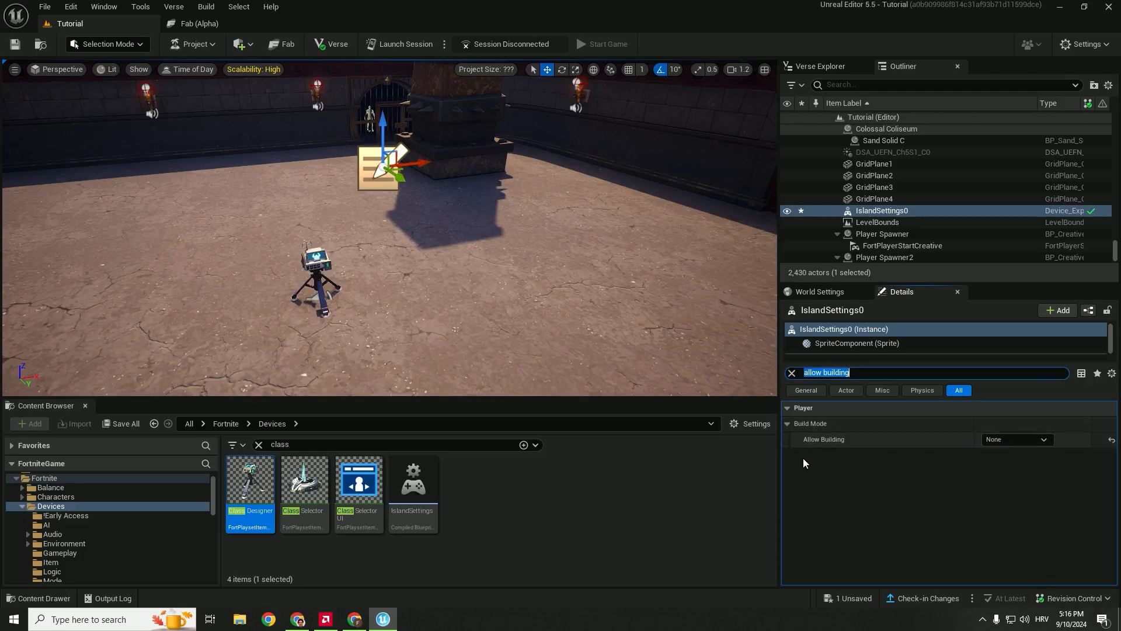
Step: Filter the IslandSettings0 properties for "infinite res" and enable Infinite Reserve Ammo
left_click(792, 373)
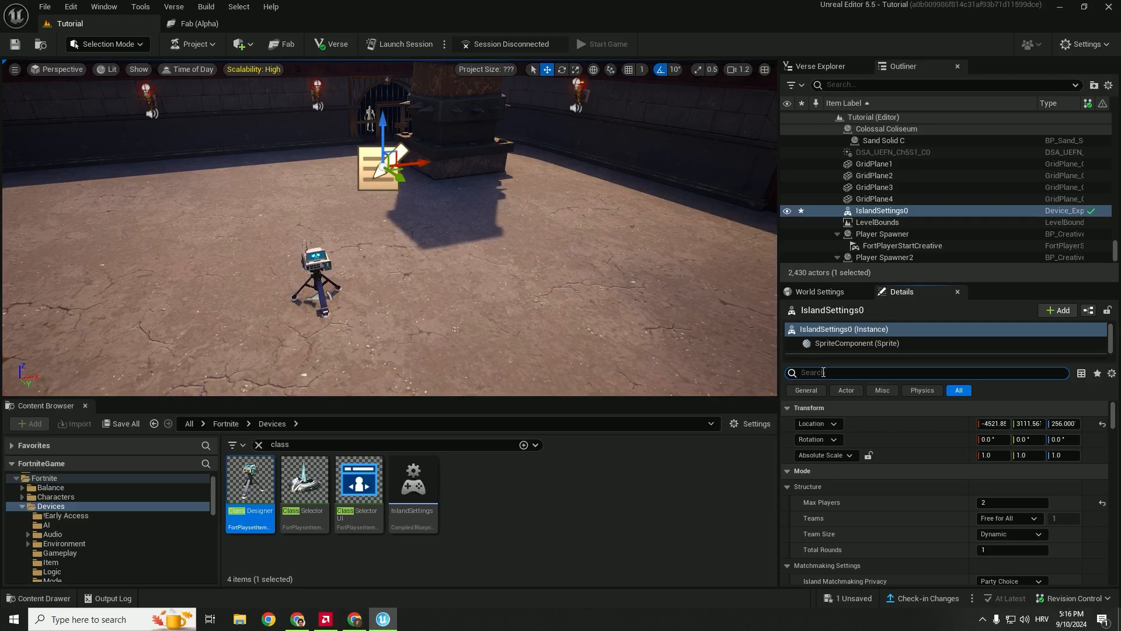
type("infinite ")
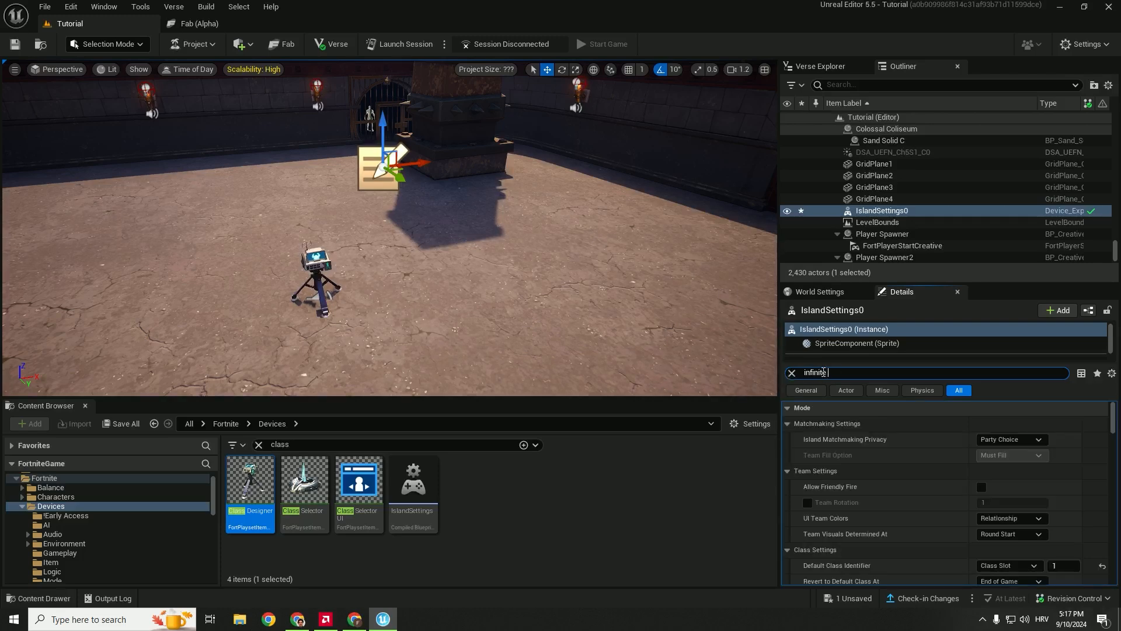
type("res")
left_click(986, 458)
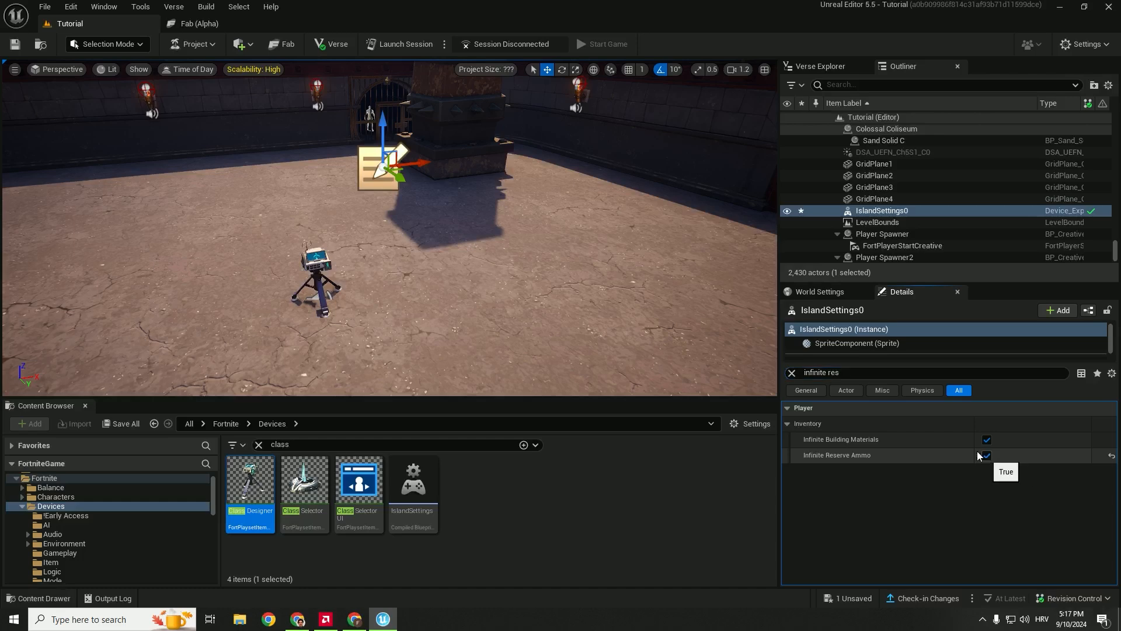
Step: Filter the IslandSettings0 properties for "environ" and set Environment Damage to Off, then filter for "enable fire"
left_click(792, 373)
left_click(822, 372)
type("environ")
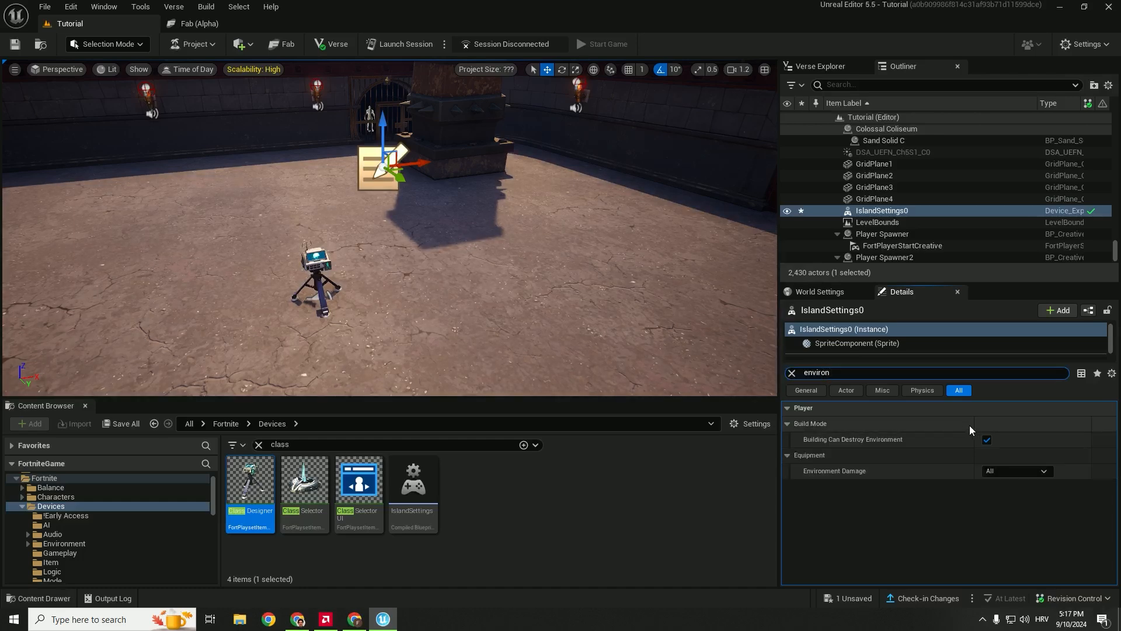
left_click(1003, 472)
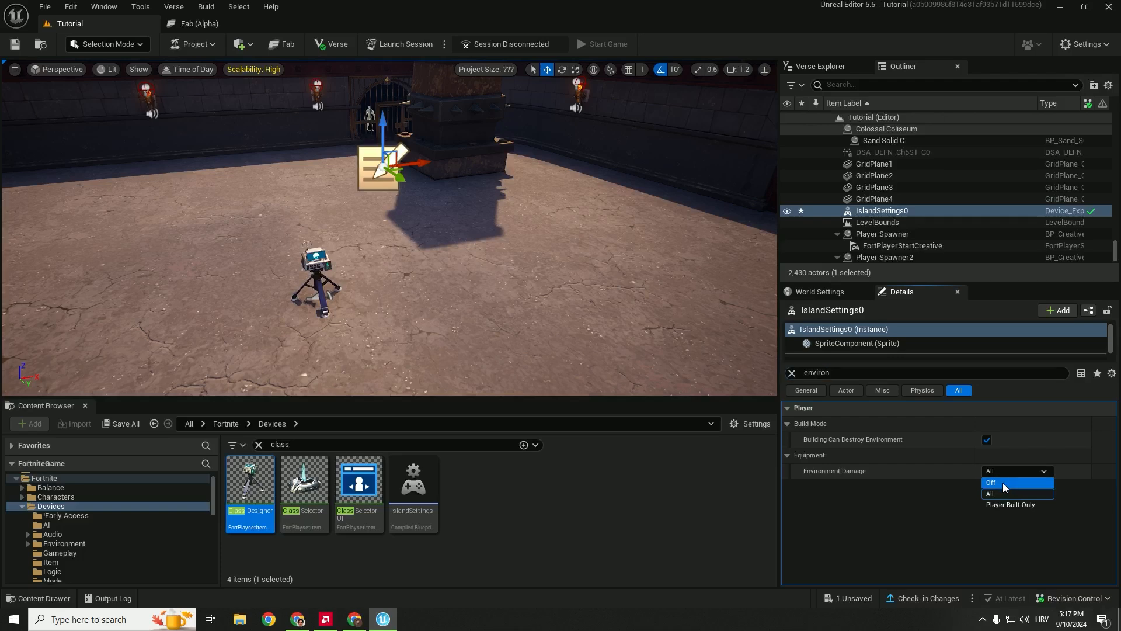
left_click(1003, 482)
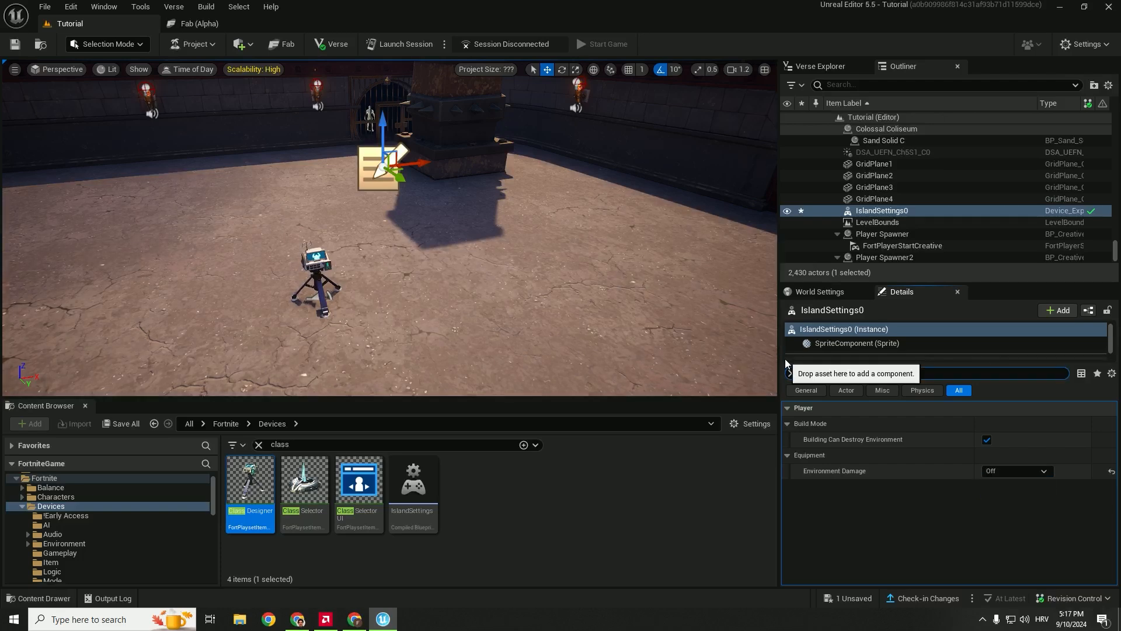
type("enable fire")
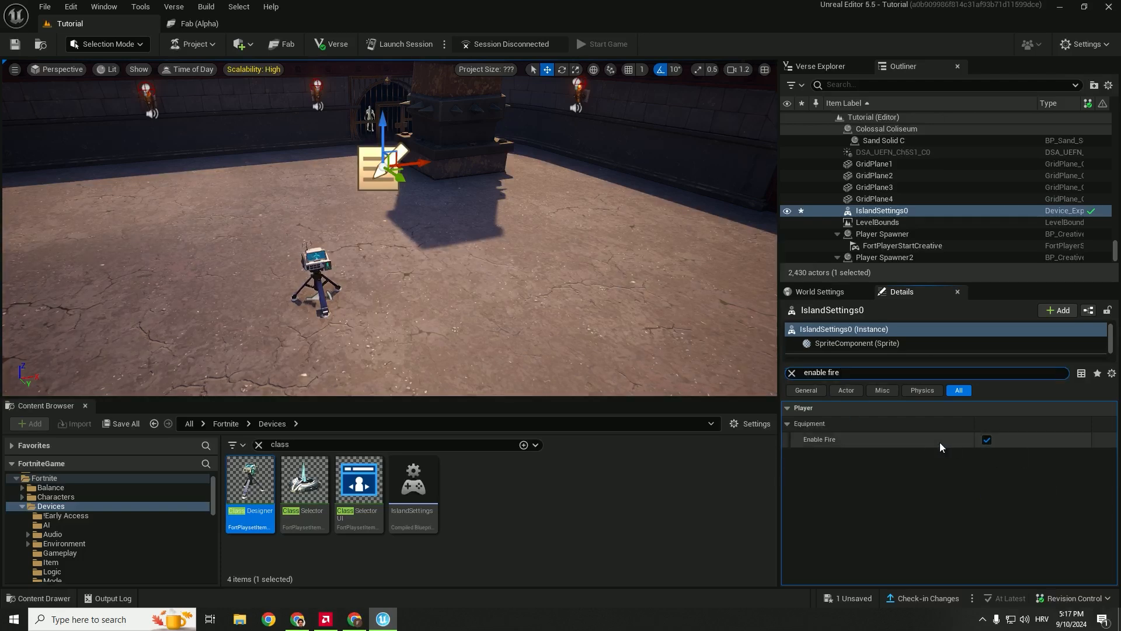
Step: Filter the IslandSettings0 properties for "hud", then enable HUD Info Type and set it to Score
left_click(792, 373)
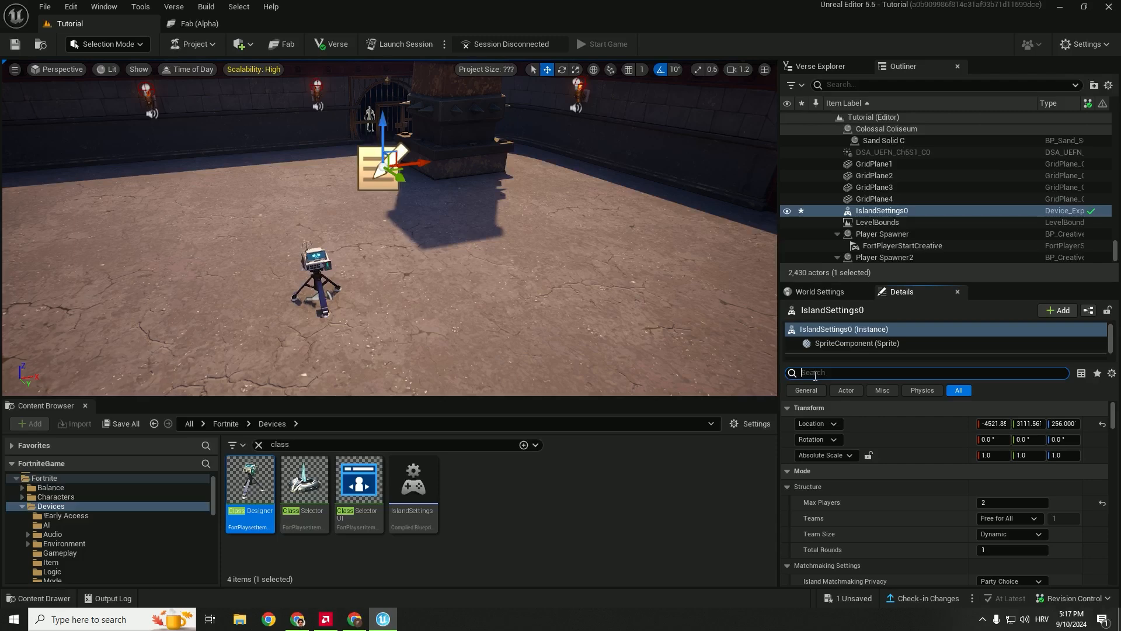
type("hud")
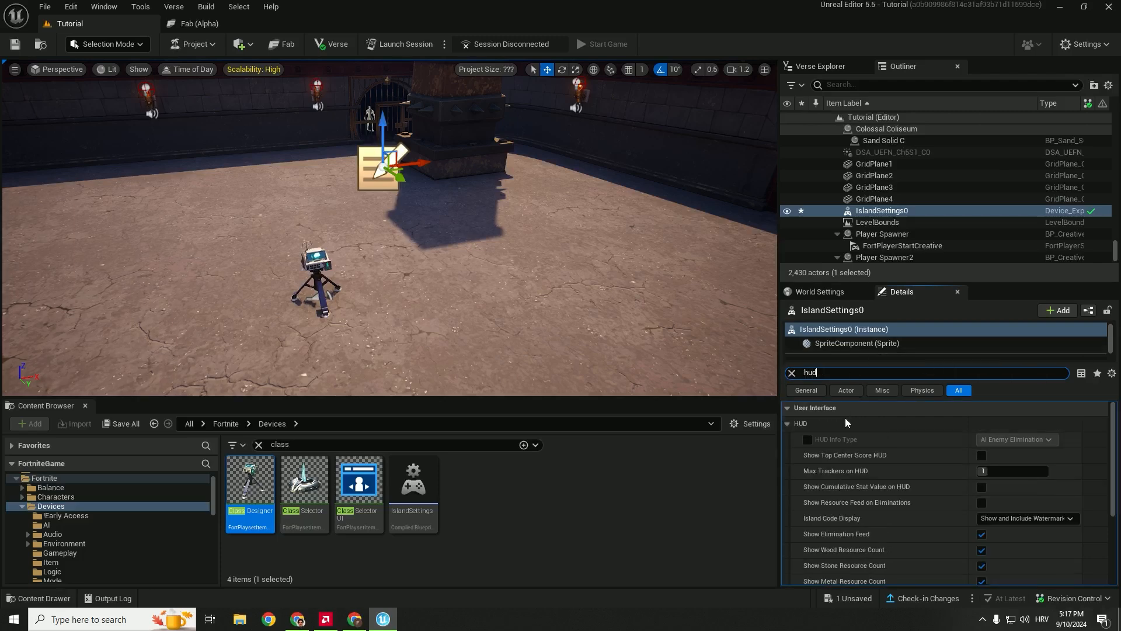
left_click(806, 441)
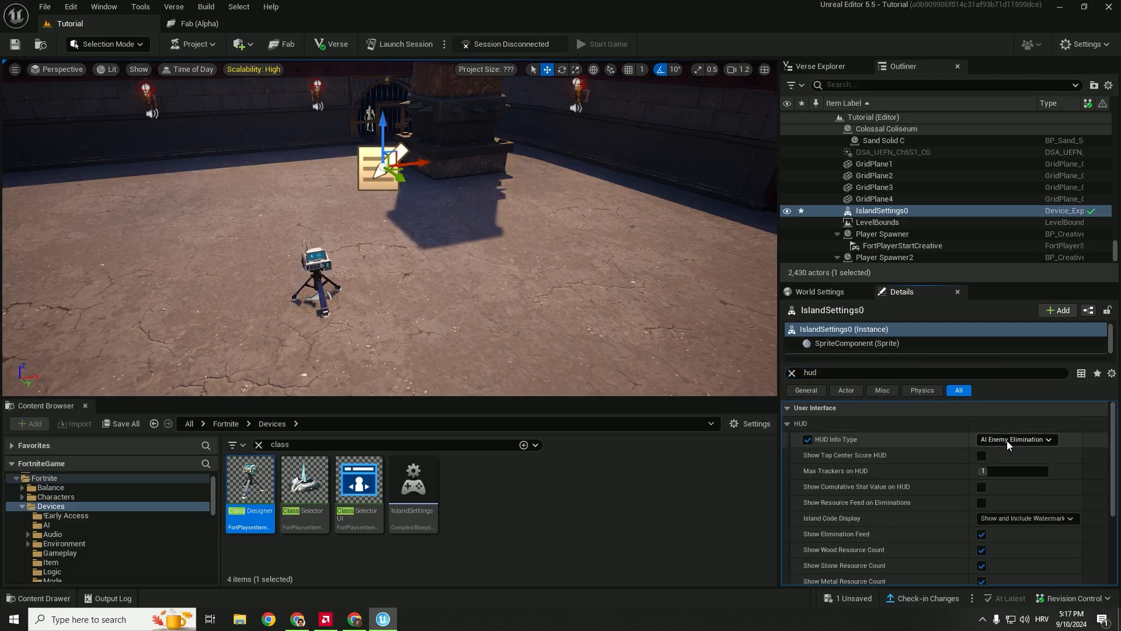
left_click(1007, 441)
left_click(1003, 462)
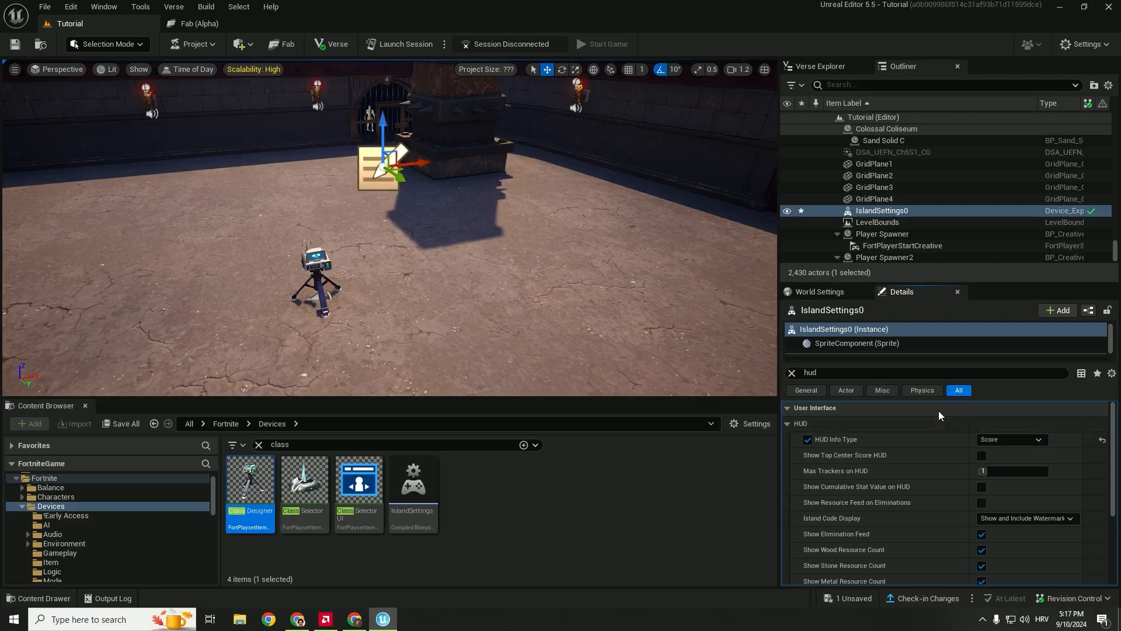
left_click(1026, 439)
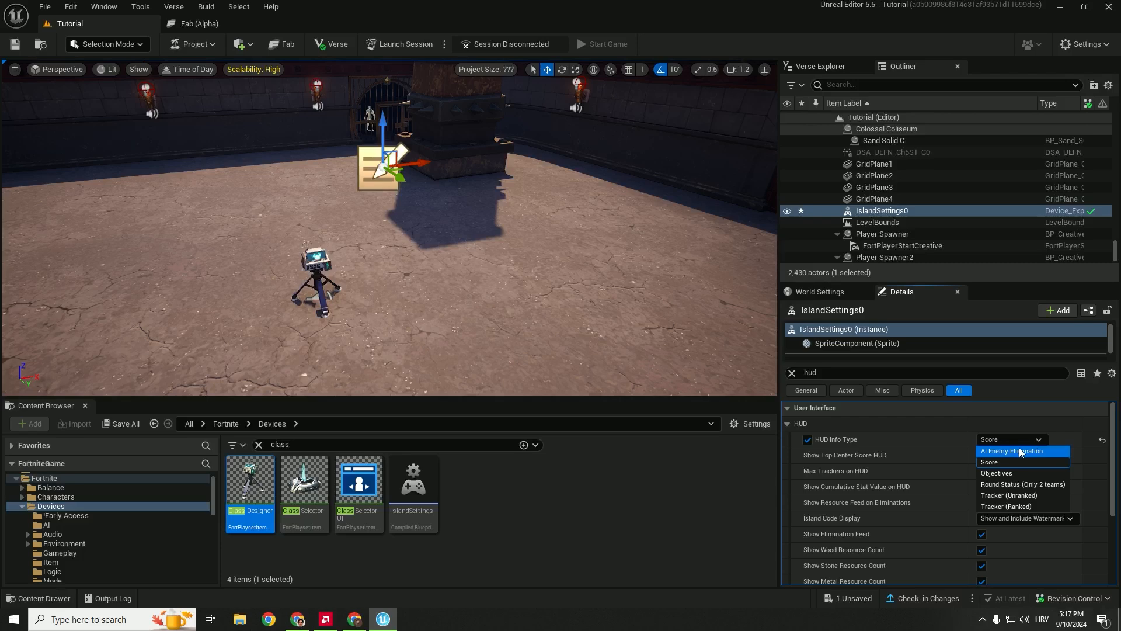
left_click(1000, 462)
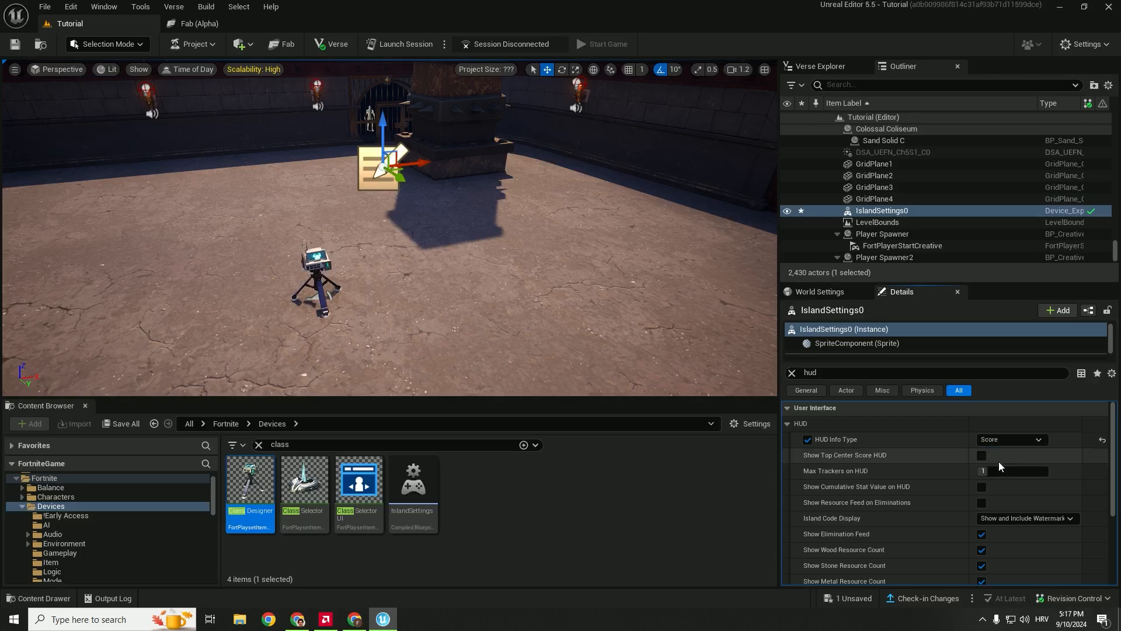
Step: Filter the IslandSettings0 properties for "map" and disable Display Overview Map
left_click(792, 373)
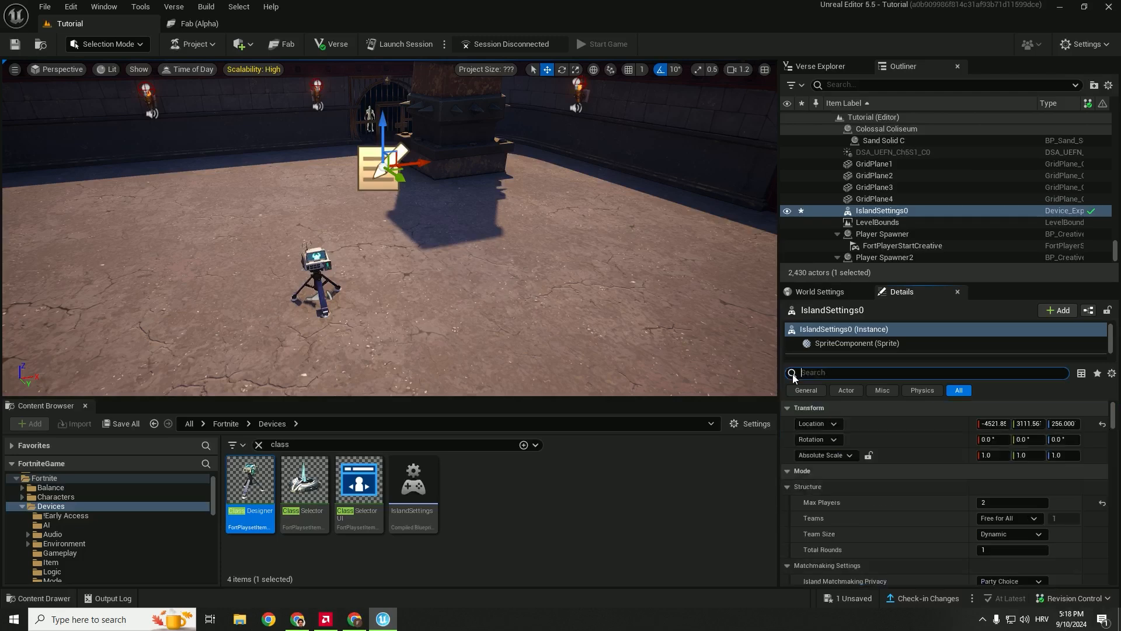
type("map")
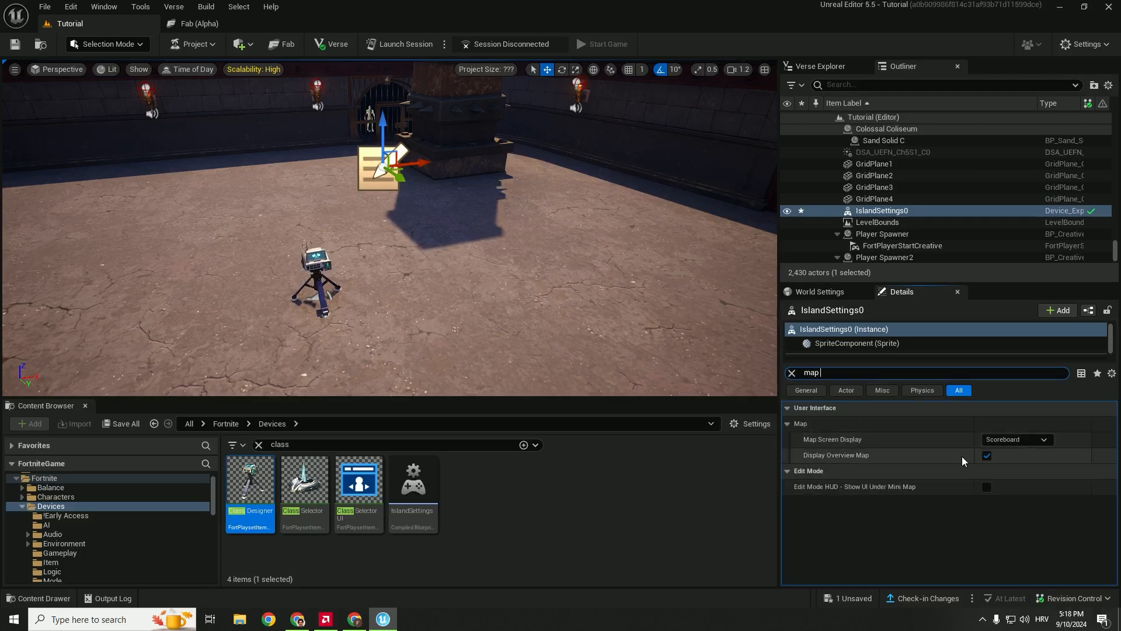
left_click(988, 457)
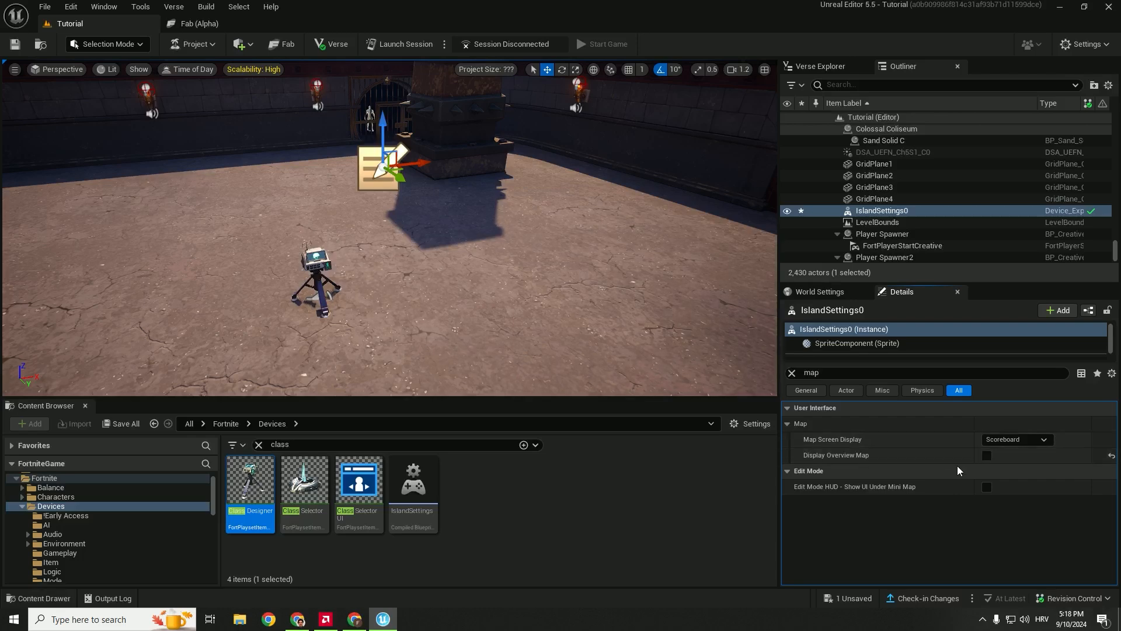
Step: Filter the IslandSettings0 properties for "resource count" and disable Show Wood, Stone and Metal Resource Count
double_click(811, 372)
type("rep")
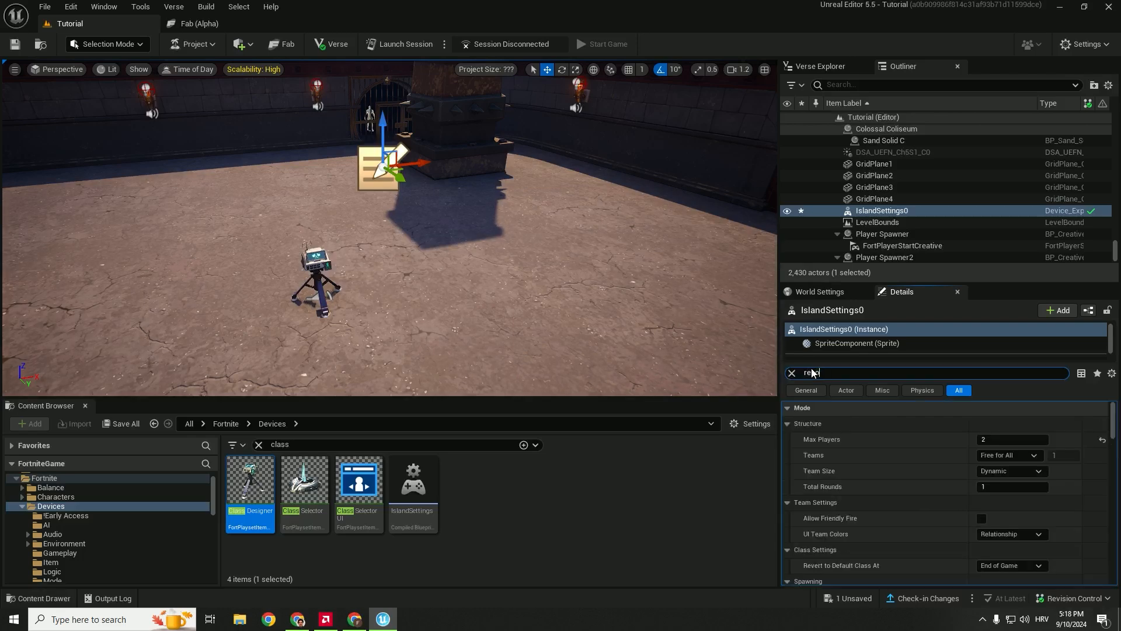
type("ource count")
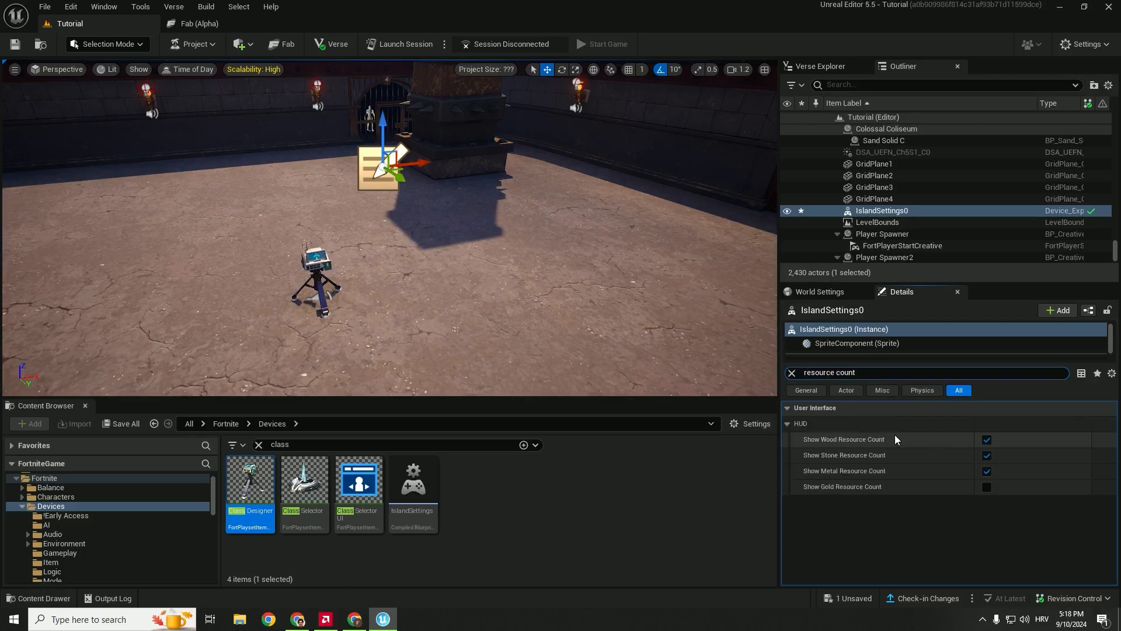
left_click(987, 440)
left_click(988, 454)
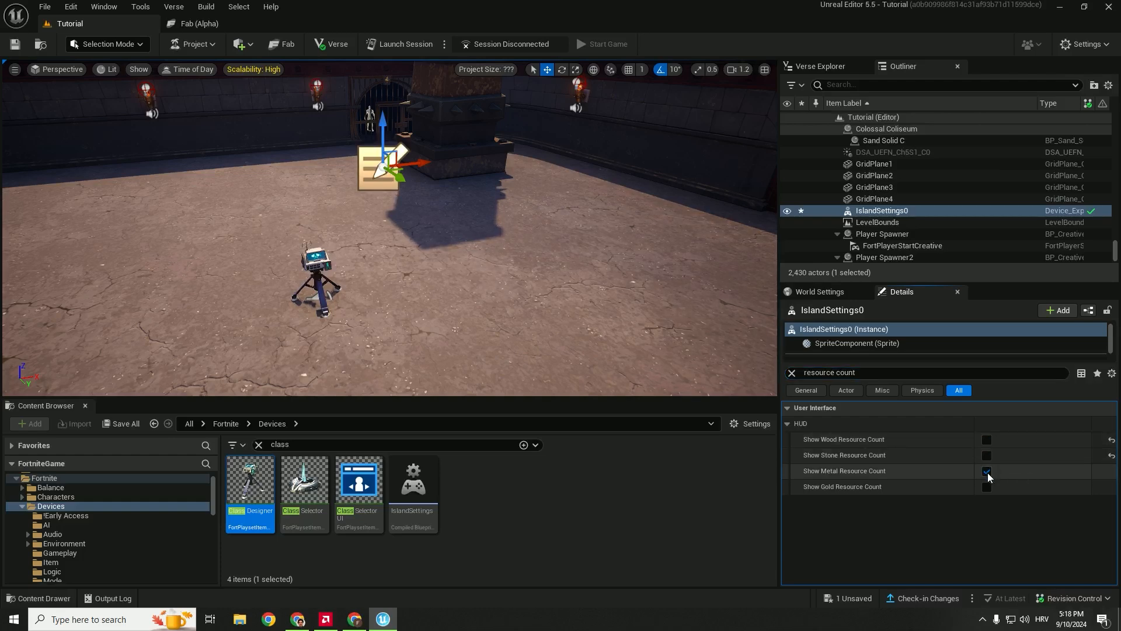
left_click(988, 471)
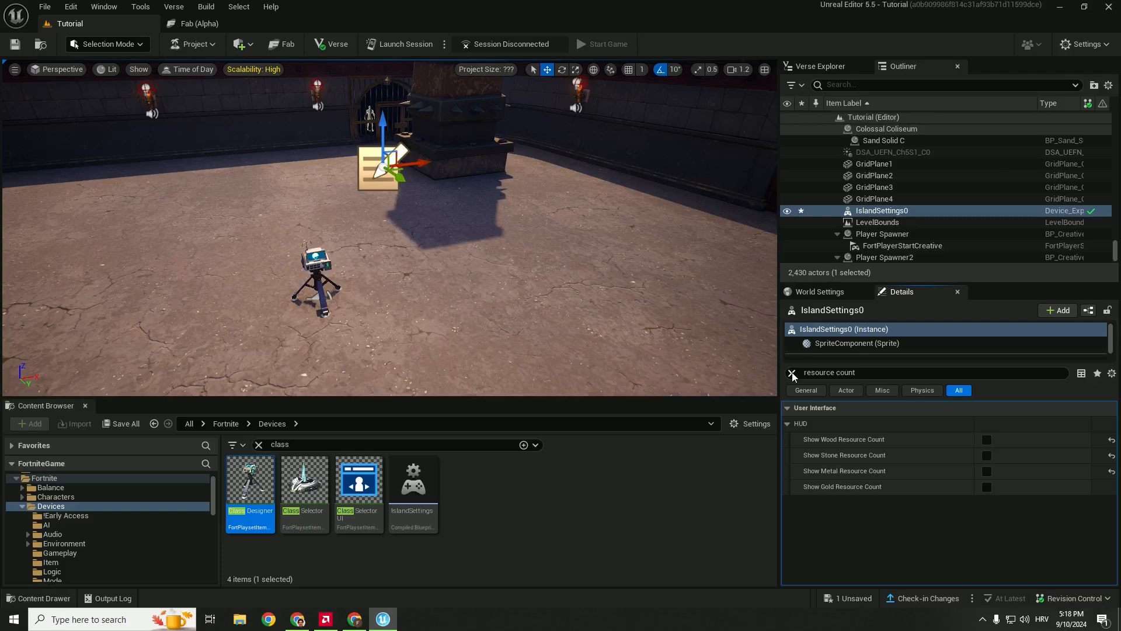
Step: Filter the IslandSettings0 properties for "scoreboard", set Game Score Display Time to 5, then clear the filter and save the level
left_click(792, 373)
type("scoreboard")
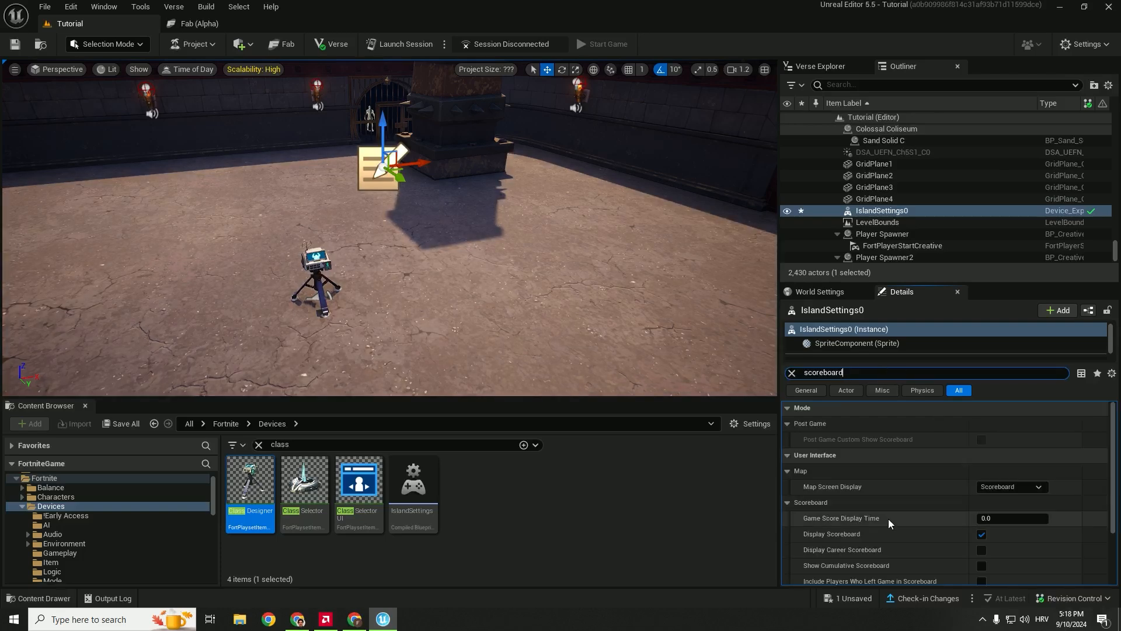
left_click(987, 519)
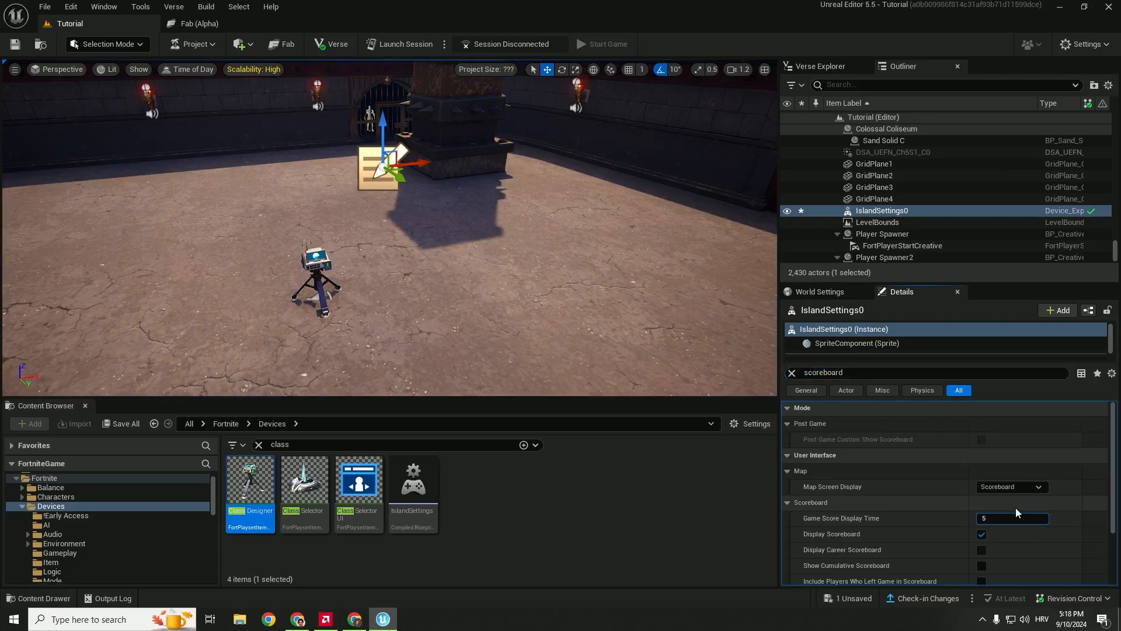
left_click(792, 372)
right_click_drag(715, 317, 715, 325)
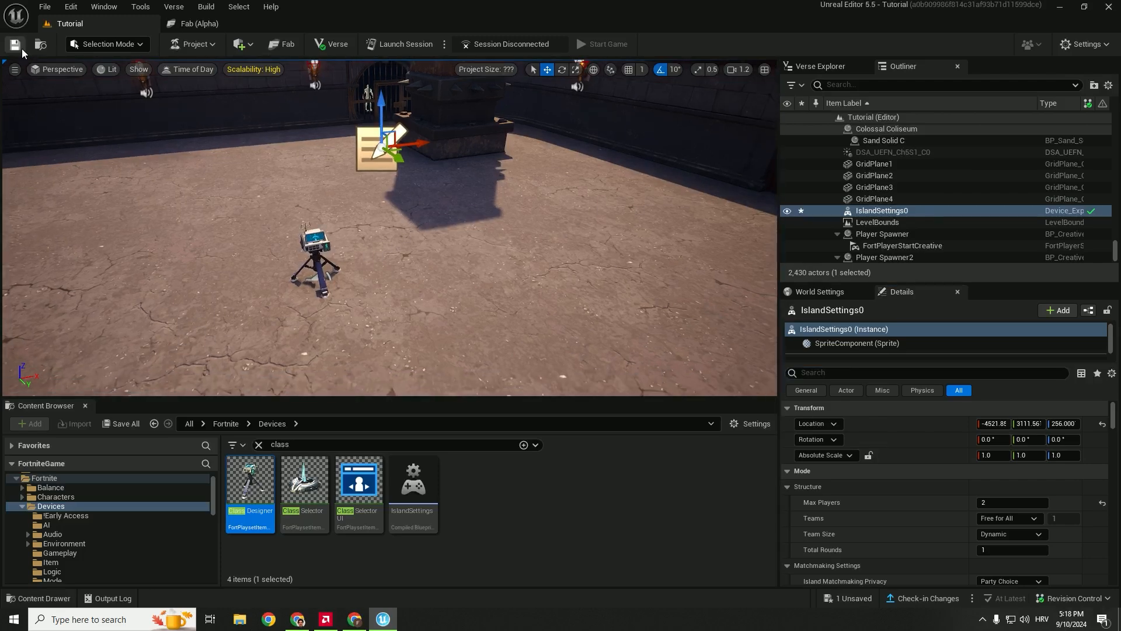
left_click(22, 50)
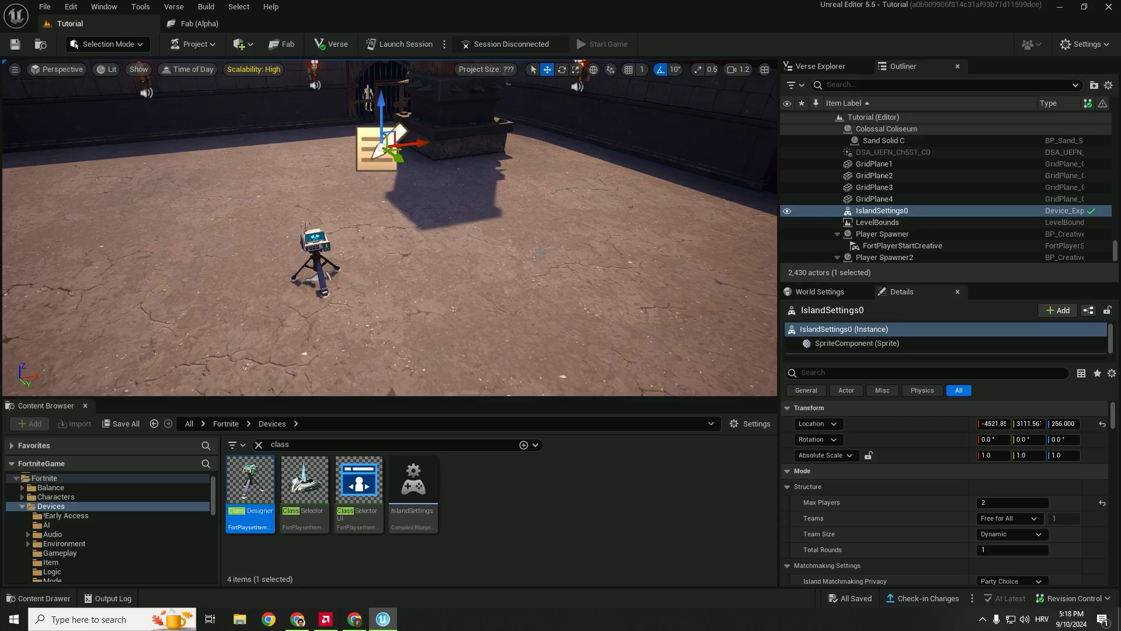
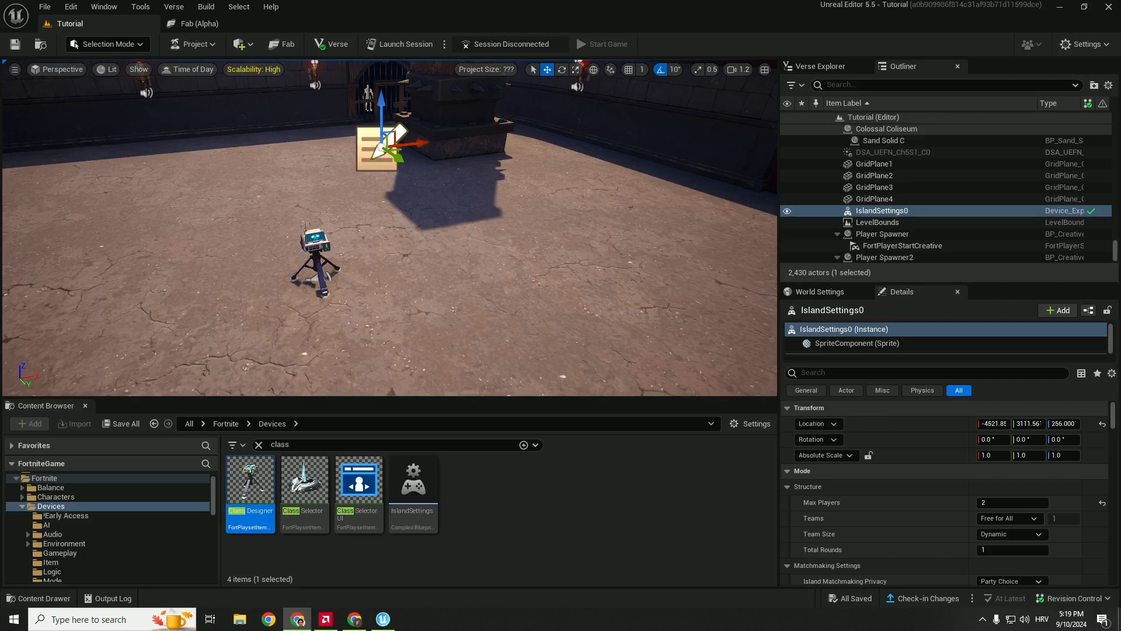
Step: Search the Devices folder for "hud" and place a HUD Controller on the arena floor beside the Class Designer
left_click(79, 506)
left_click_drag(291, 449, 442, 290)
type("hud")
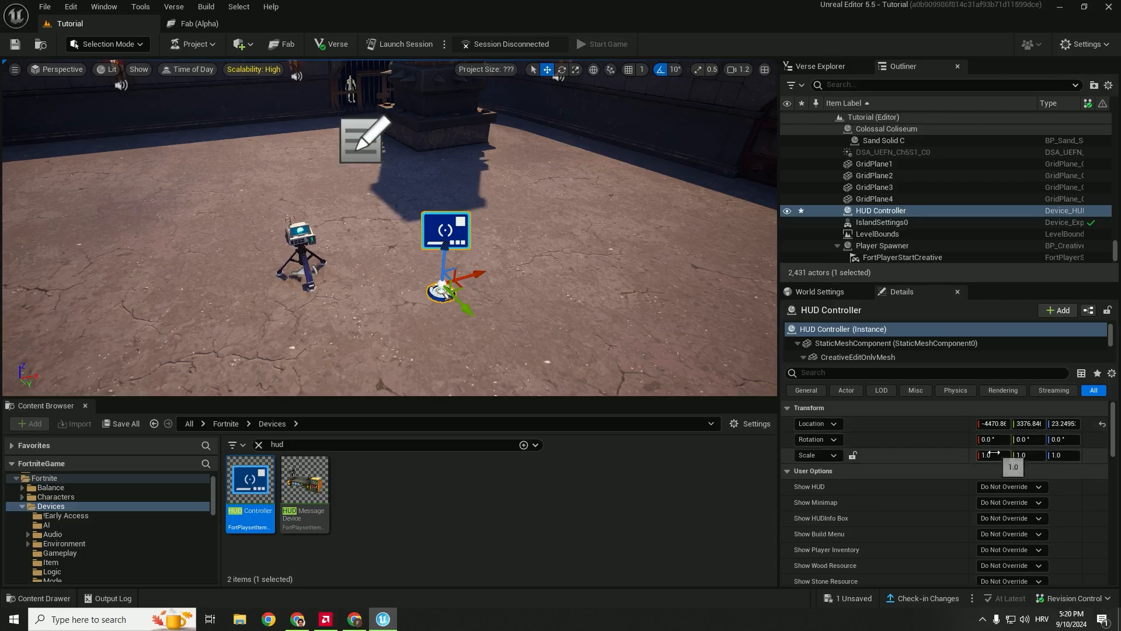
key("alt+Tab")
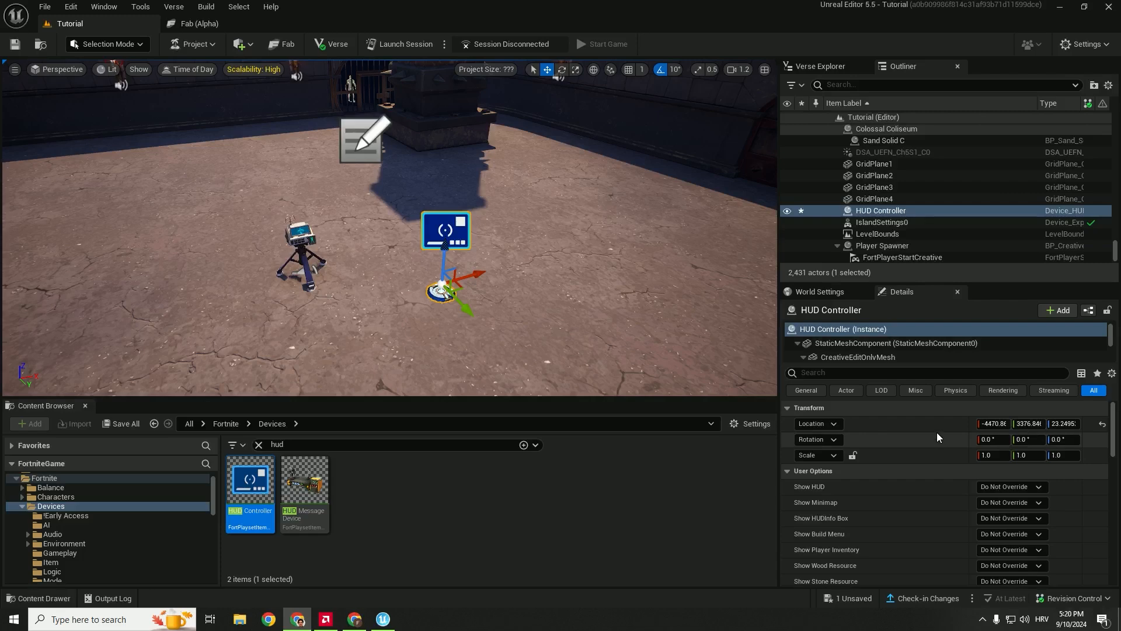
Step: Set Show Minimap, Show Build Menu and Show Player Inventory to No on the HUD Controller
scroll(993, 468, "down", 1)
left_click(1018, 484)
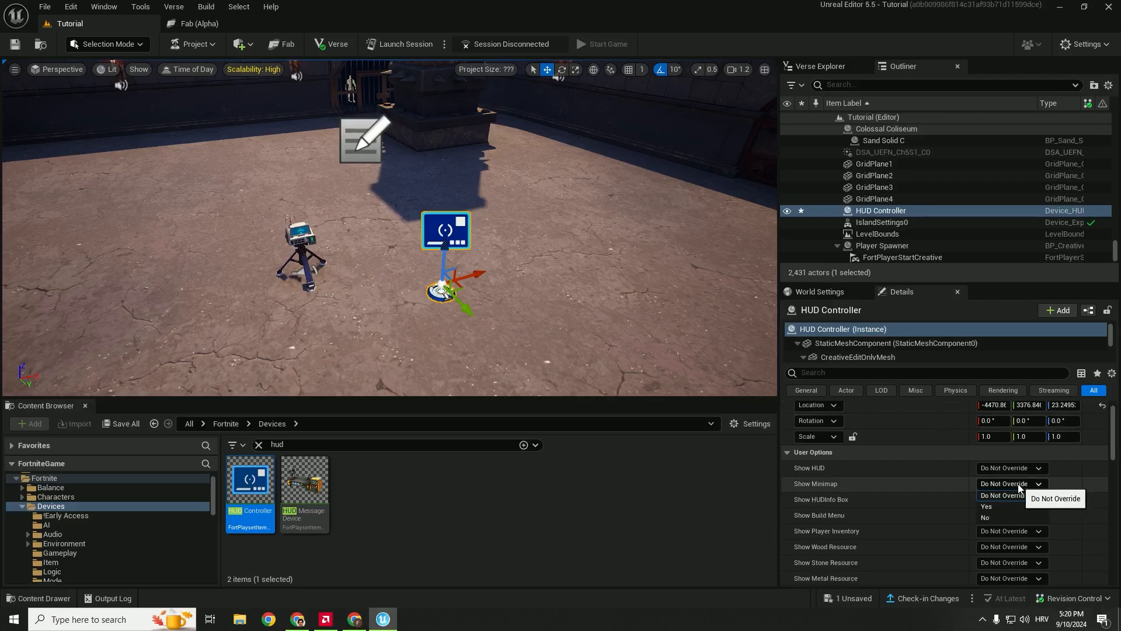
left_click(992, 517)
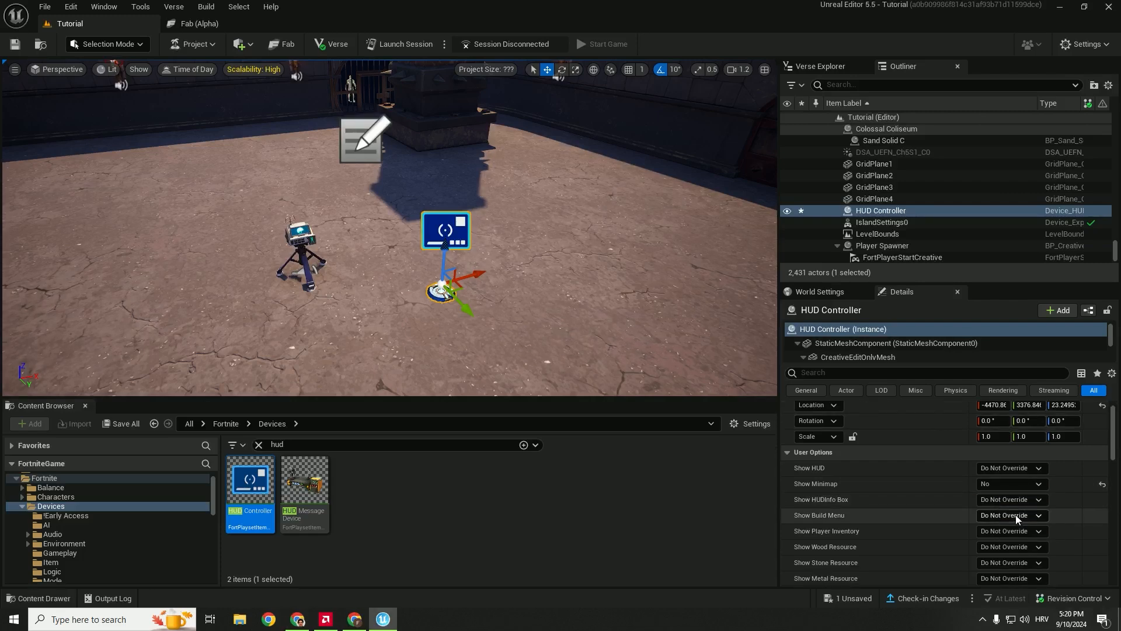
left_click(1016, 516)
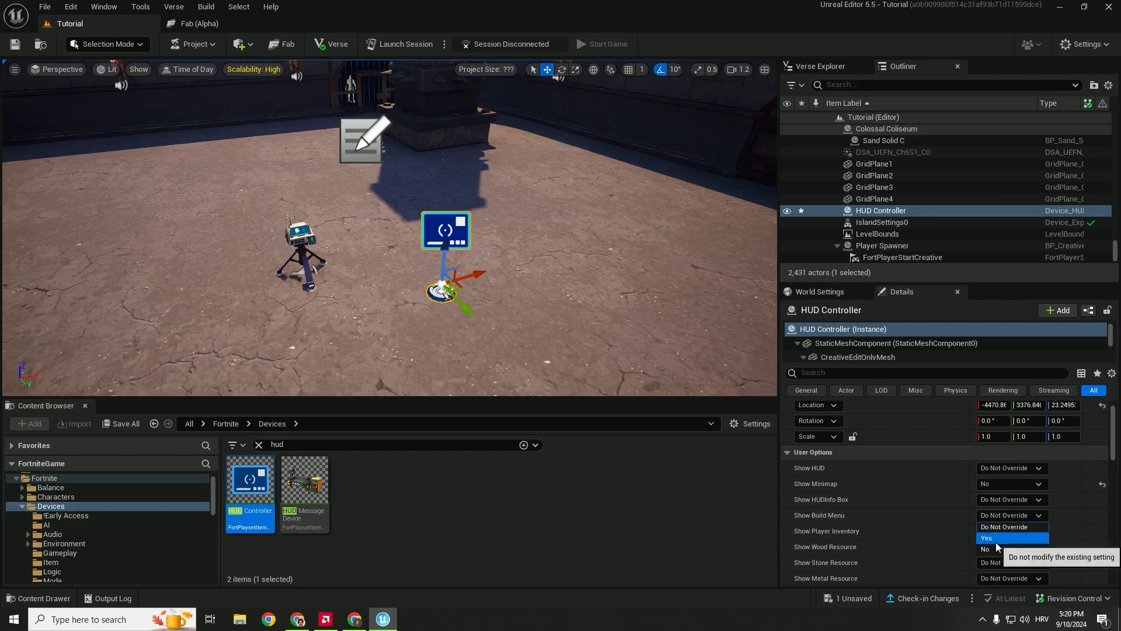
left_click(996, 549)
left_click(1010, 531)
left_click(1004, 564)
Step: Set the HUD Controller's Show Wood, Stone, Metal and Gold Resource options to No
scroll(1071, 505, "down", 2)
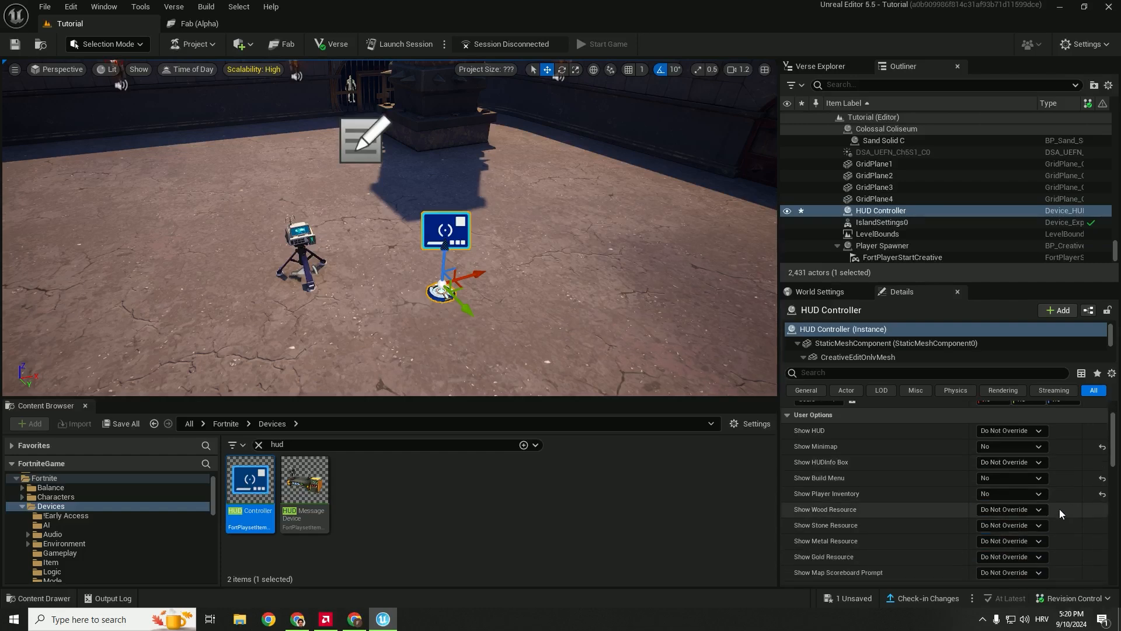
left_click(1040, 510)
left_click(1001, 540)
left_click(1000, 525)
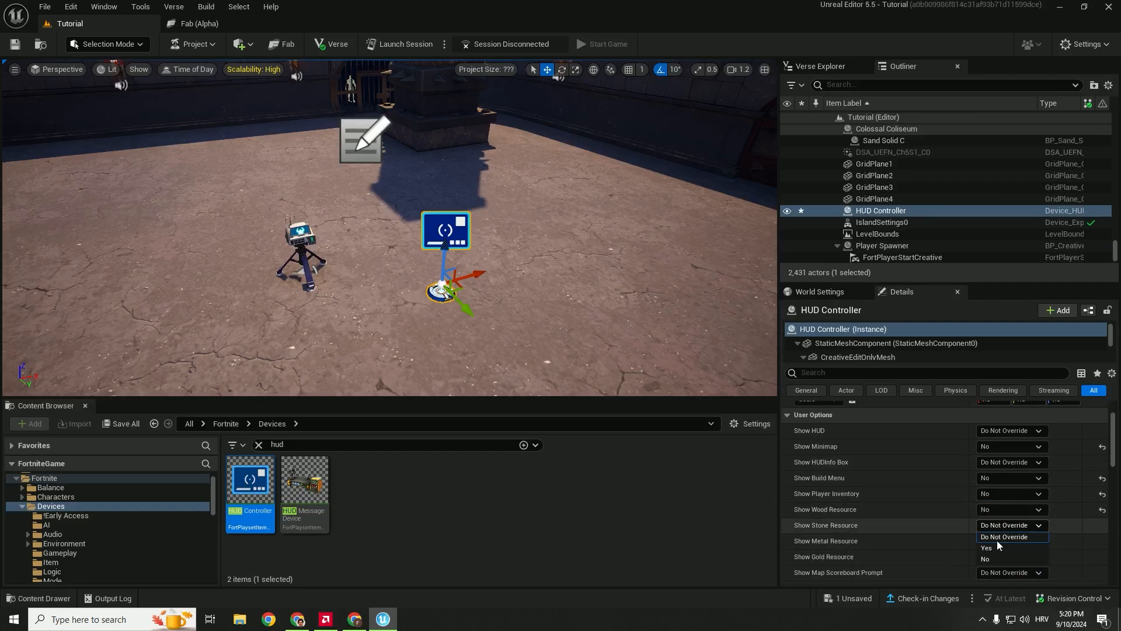
left_click(997, 558)
left_click(998, 541)
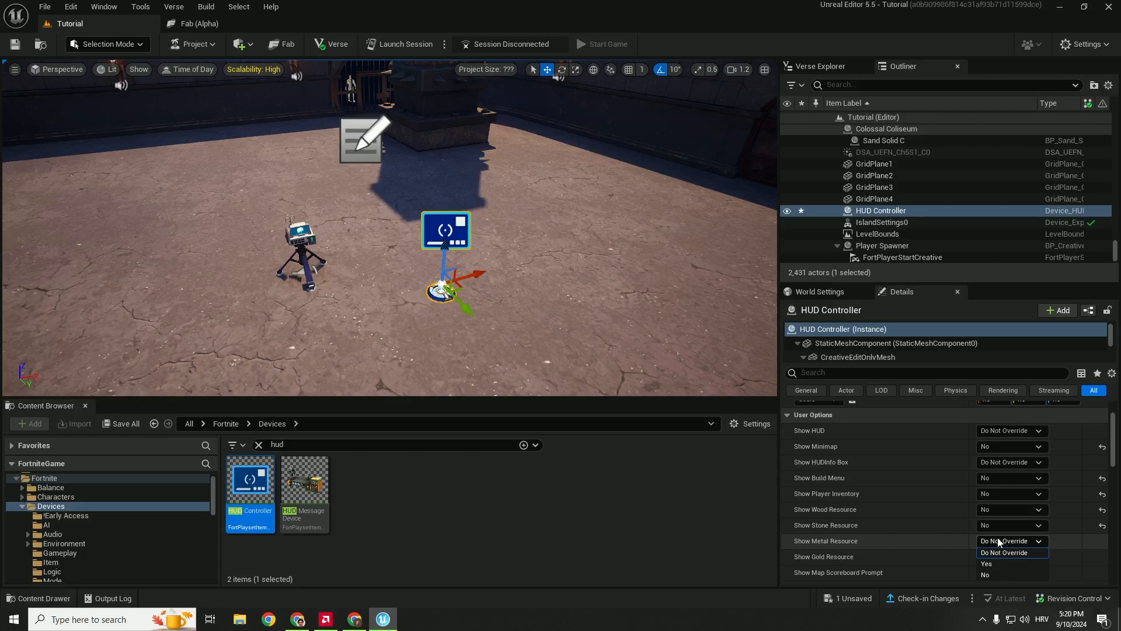
left_click(995, 573)
Step: Set Show Storm Timer, Show Round Details and Show Team Info to No in the HUD Controller's advanced options
scroll(1003, 526, "down", 6)
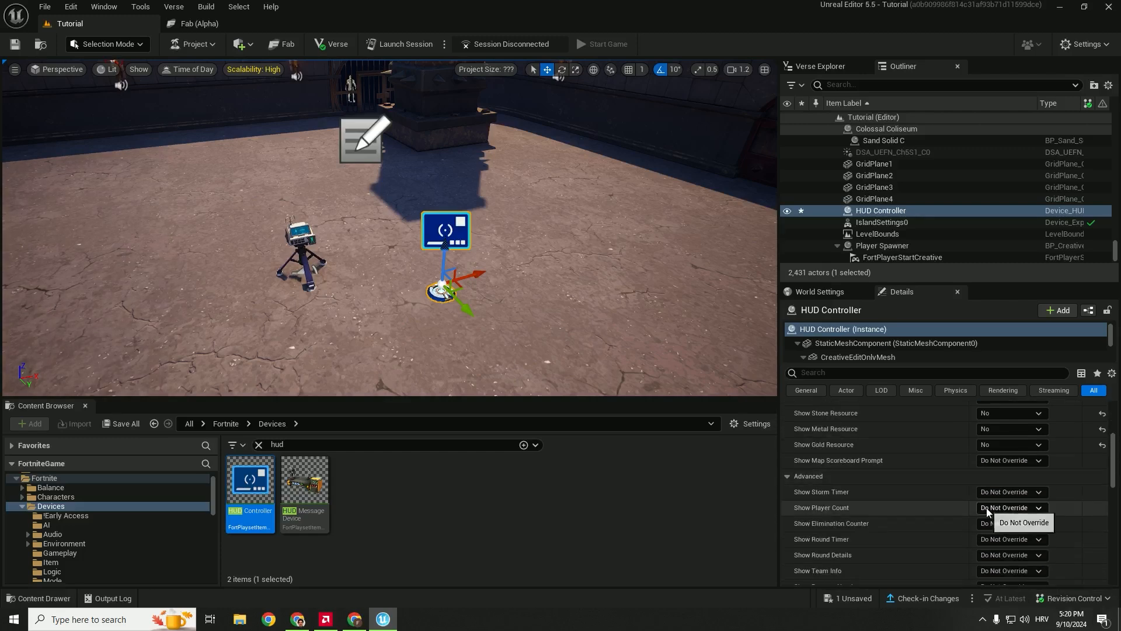
left_click(1005, 492)
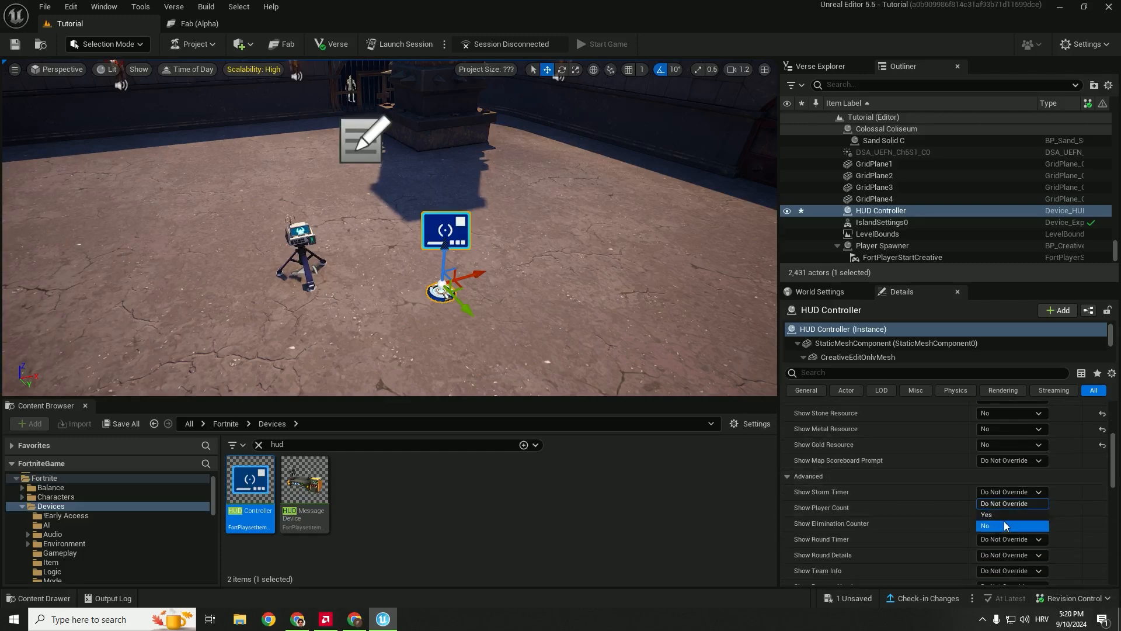
left_click(1004, 521)
left_click(1007, 555)
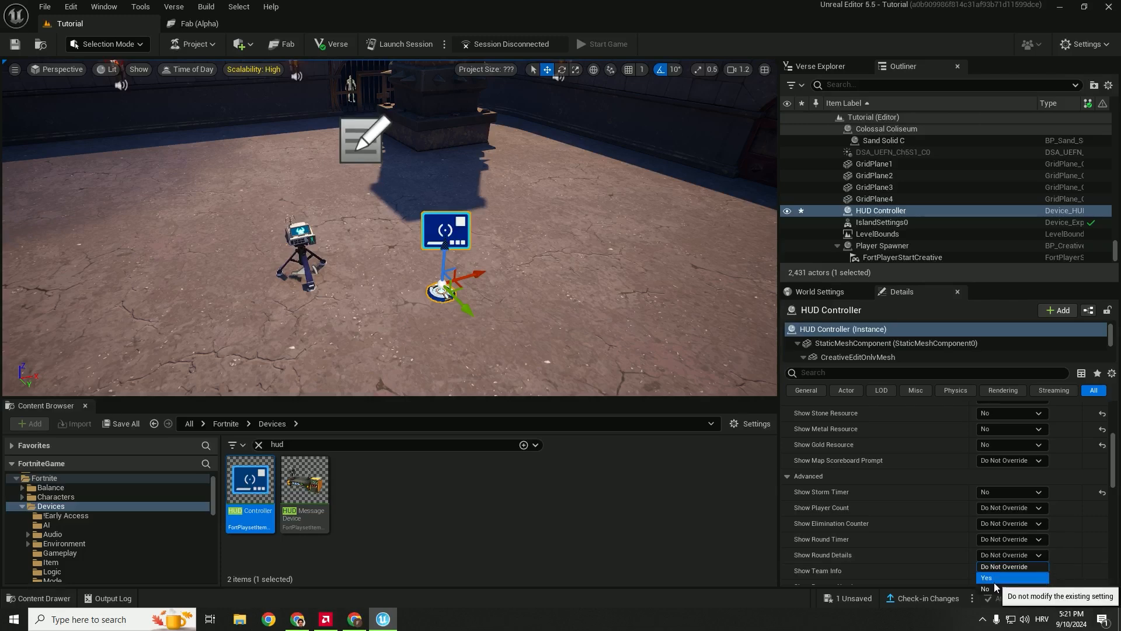
left_click(1004, 585)
scroll(1005, 502, "down", 8)
left_click(1008, 423)
left_click(995, 456)
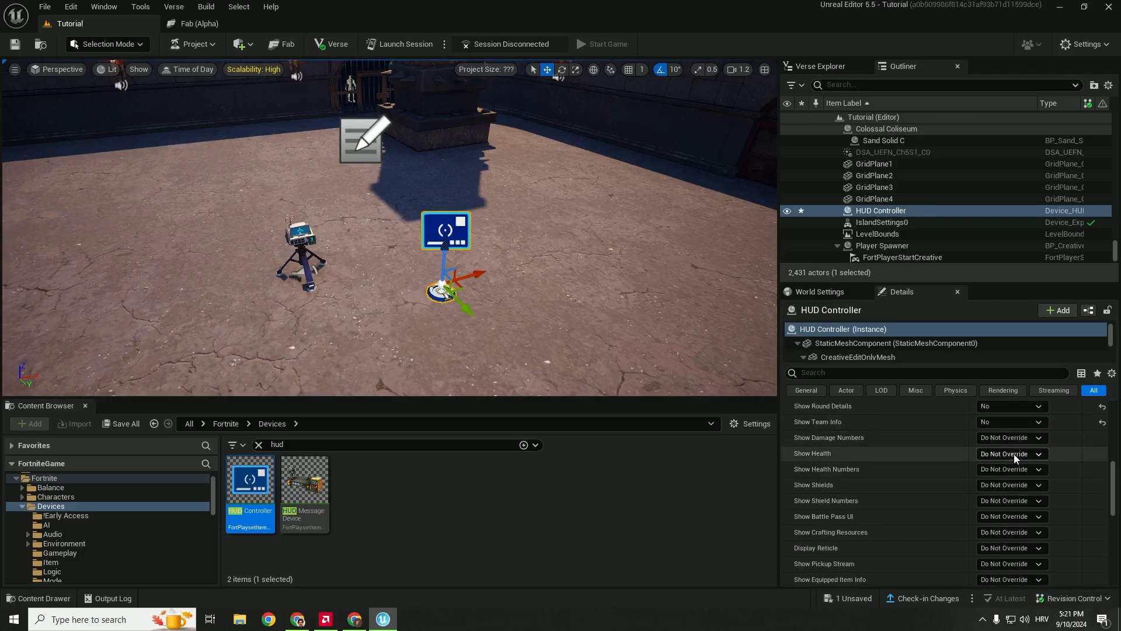
Step: Set Show Health, Show Health Numbers, Show Shields and Show Shield Numbers to No on the HUD Controller
left_click(1014, 454)
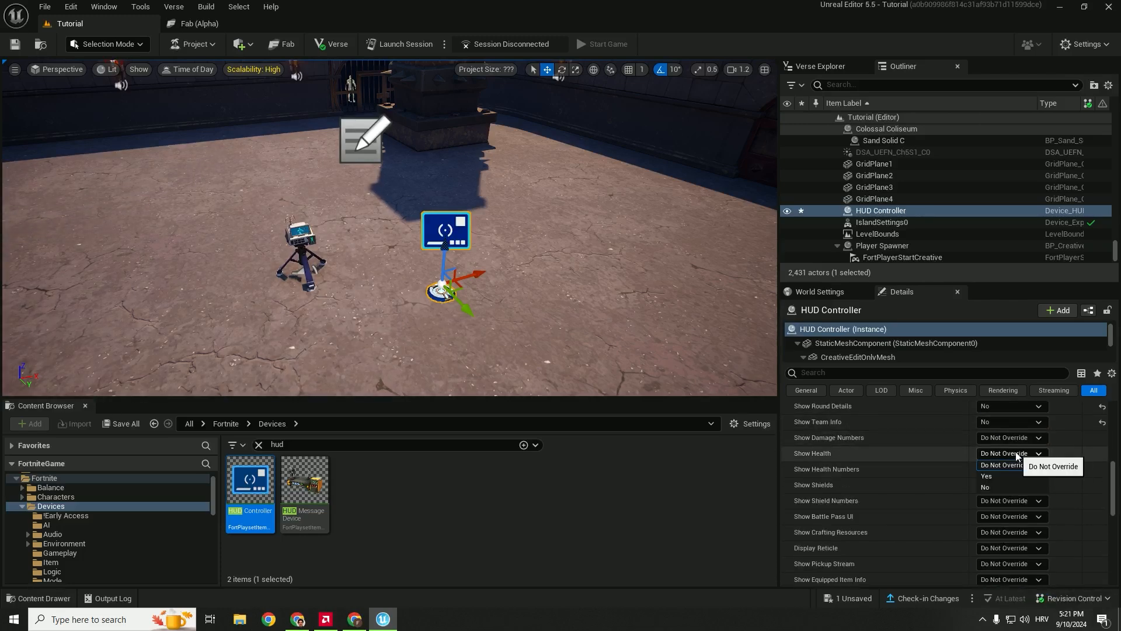
left_click(1007, 487)
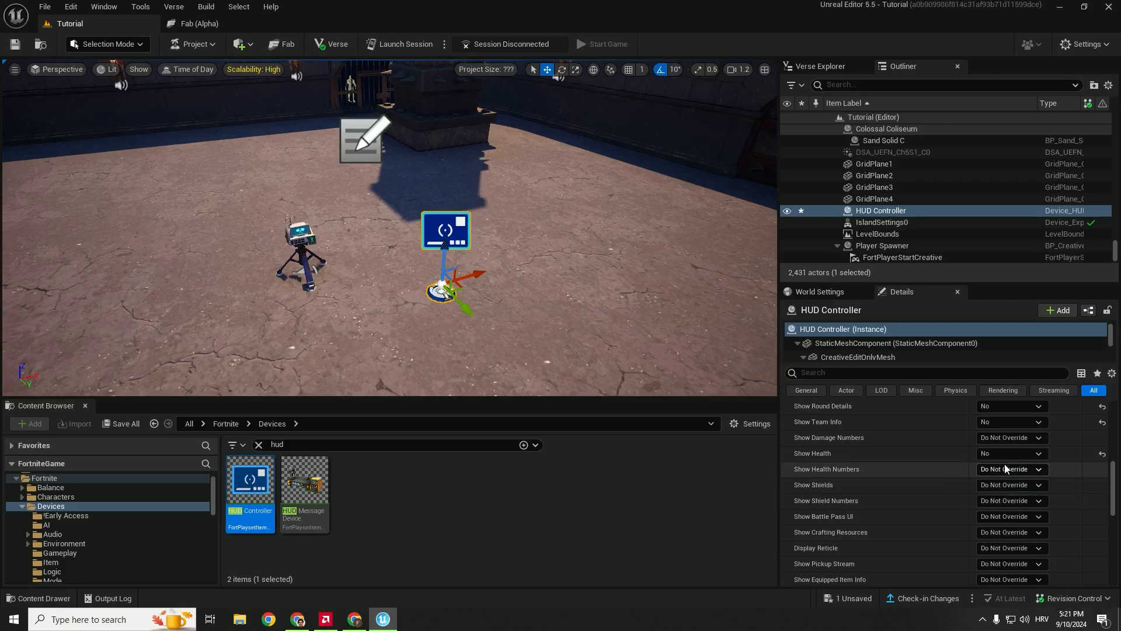
left_click(1005, 469)
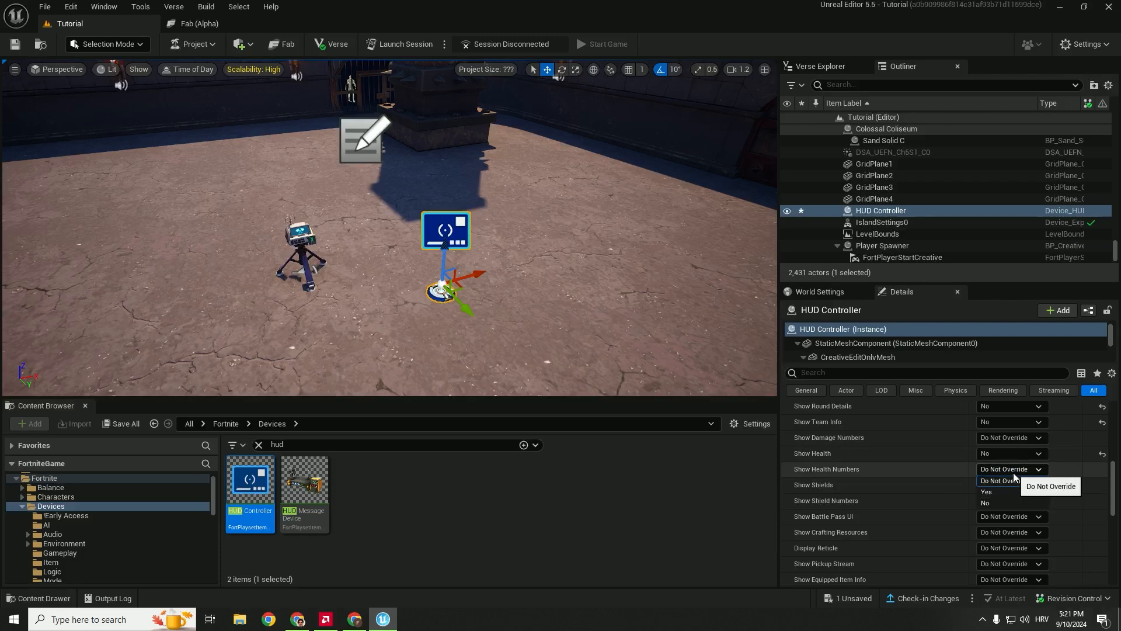
left_click(1005, 501)
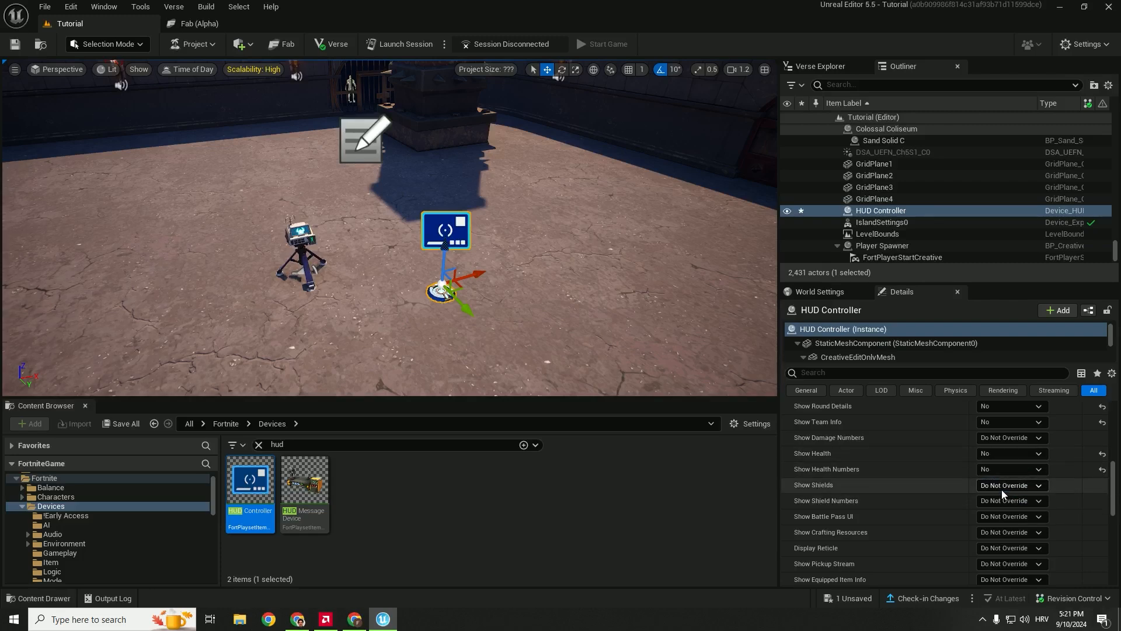
left_click(1001, 490)
left_click(990, 520)
left_click(1004, 501)
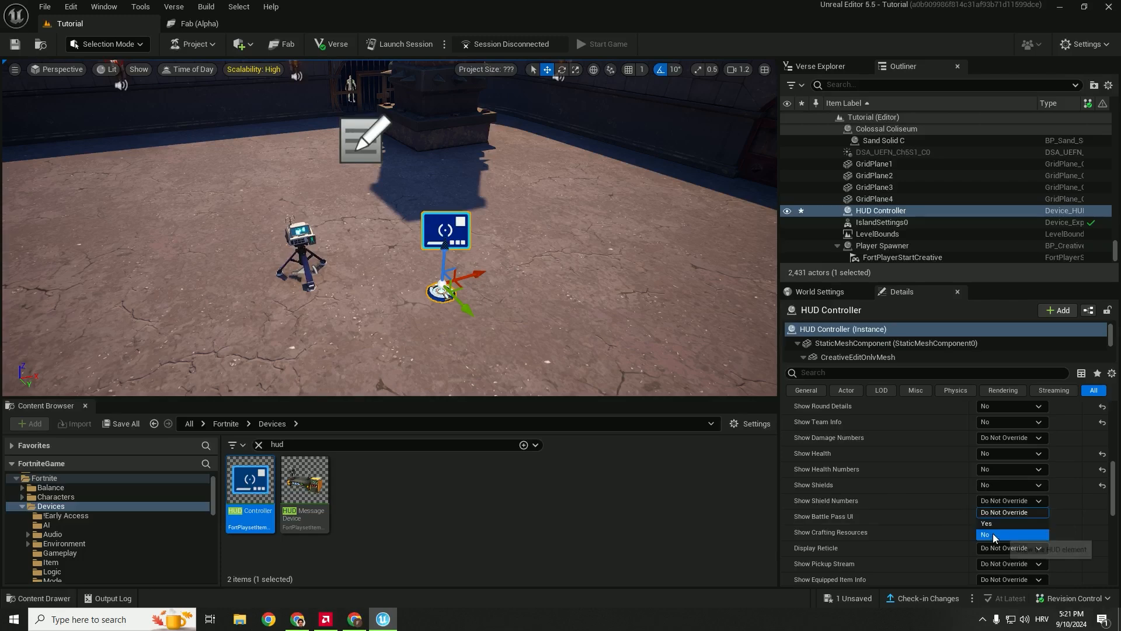
left_click(994, 535)
Step: Set the HUD Controller's Show Battle Pass UI to Don't Display and Show Crafting Resources to No
left_click(999, 517)
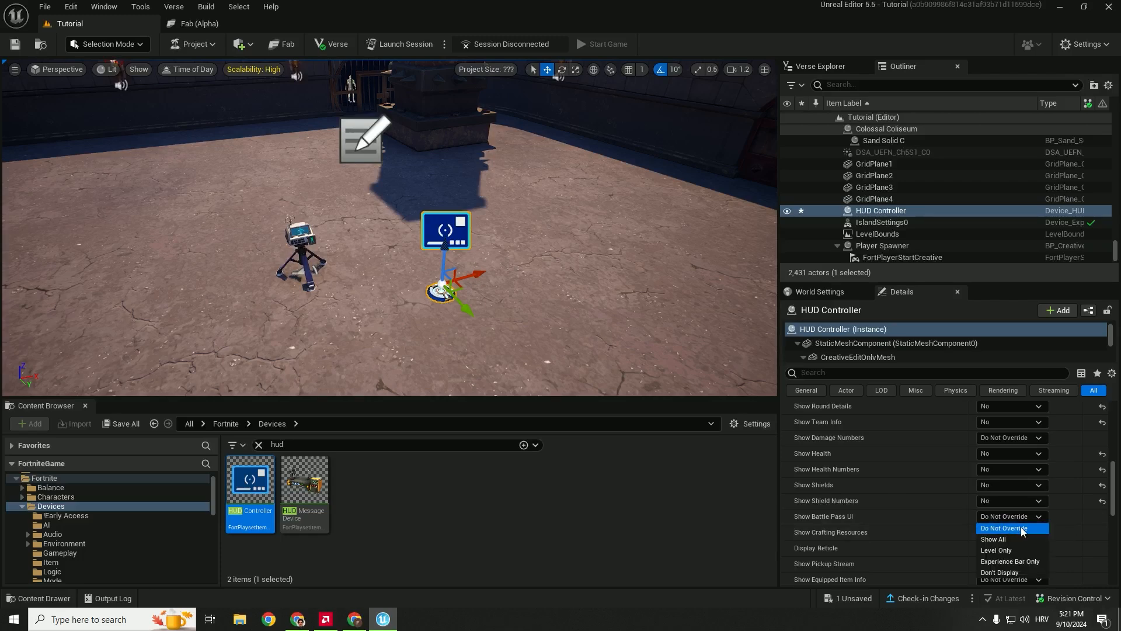
left_click(1015, 574)
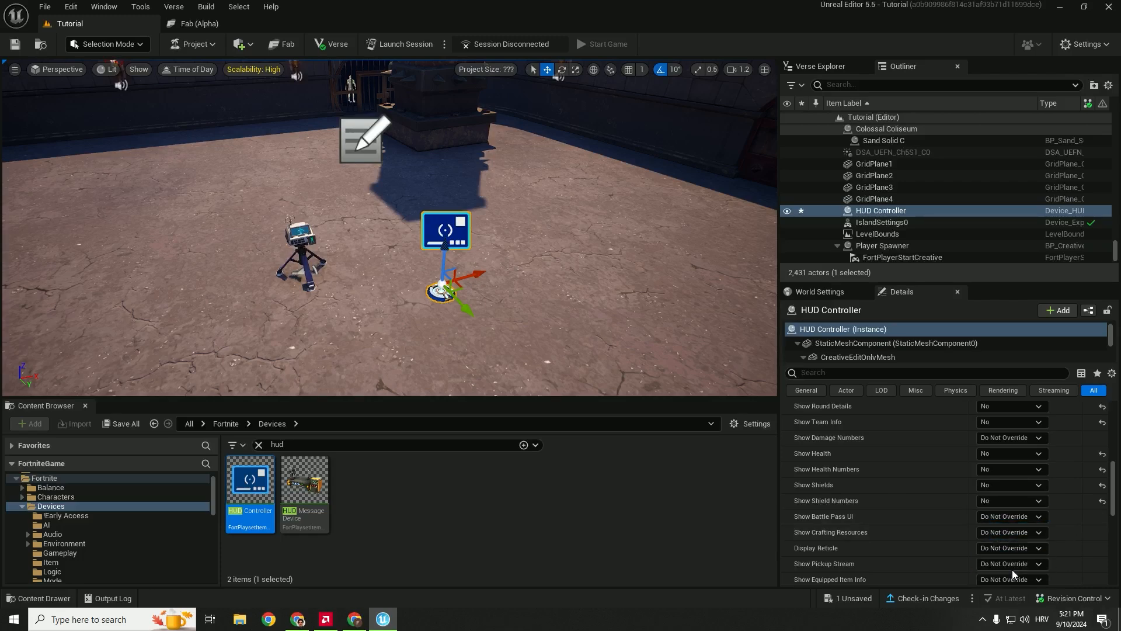
scroll(976, 497, "down", 3)
left_click(1000, 480)
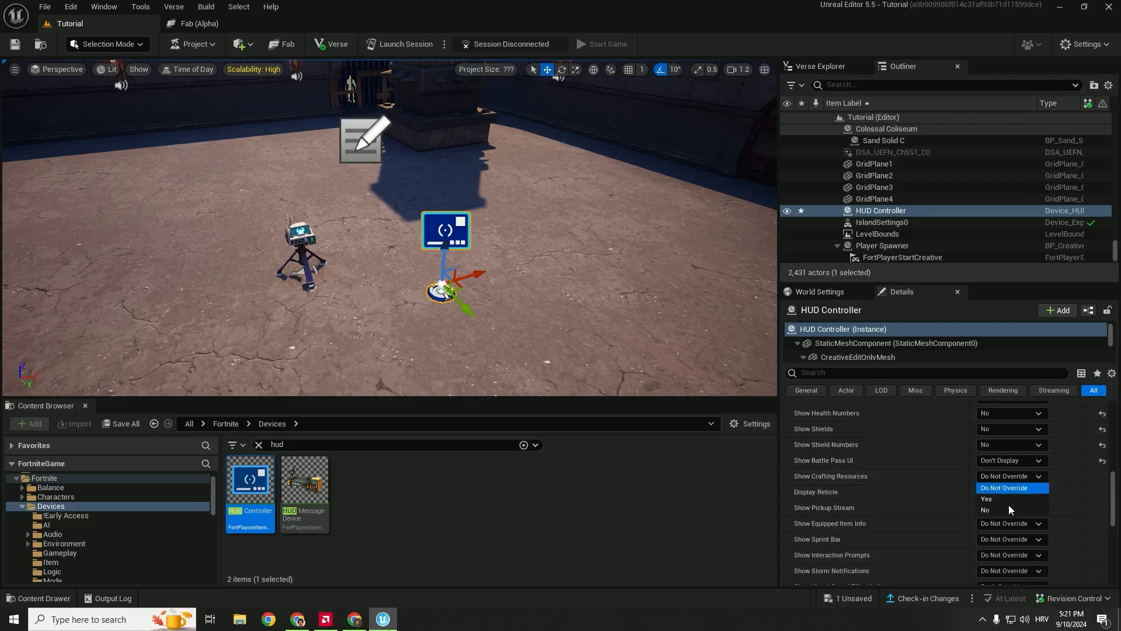
left_click(1007, 507)
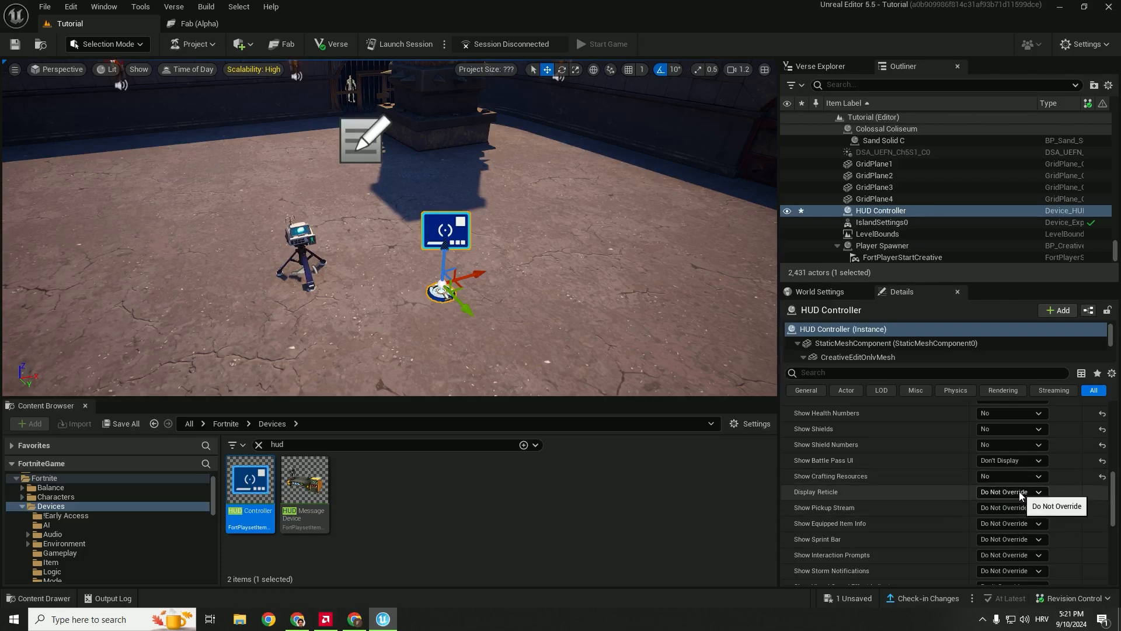
Step: Set the HUD Controller's Show Pickup Stream and Show Equipped Item Info to No, then save the level
left_click(1013, 508)
left_click(995, 538)
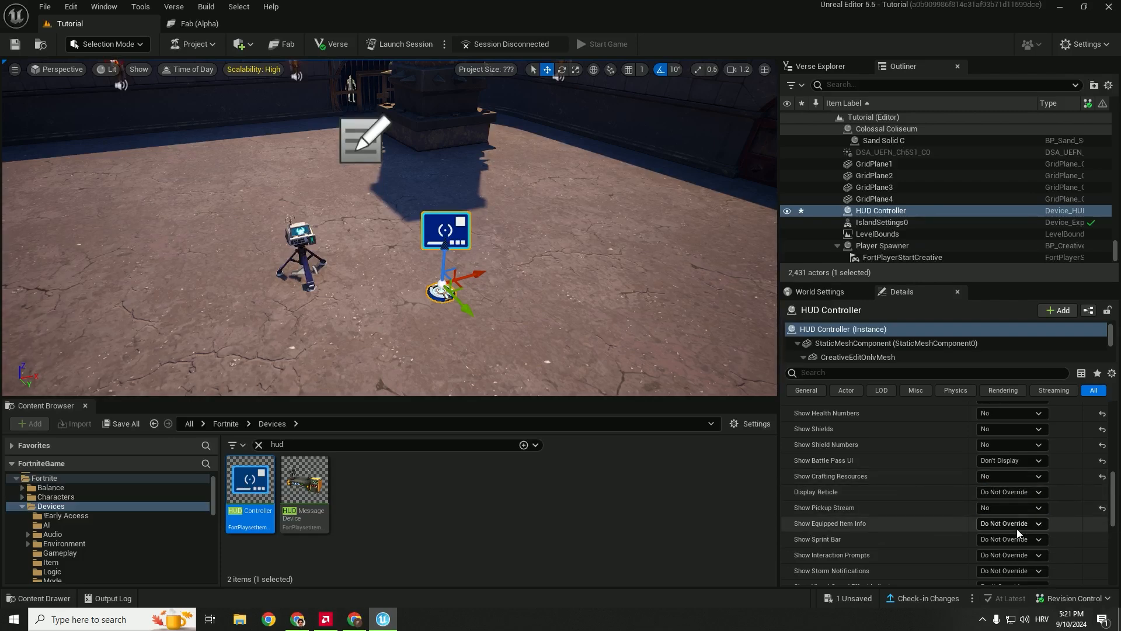
left_click(1016, 524)
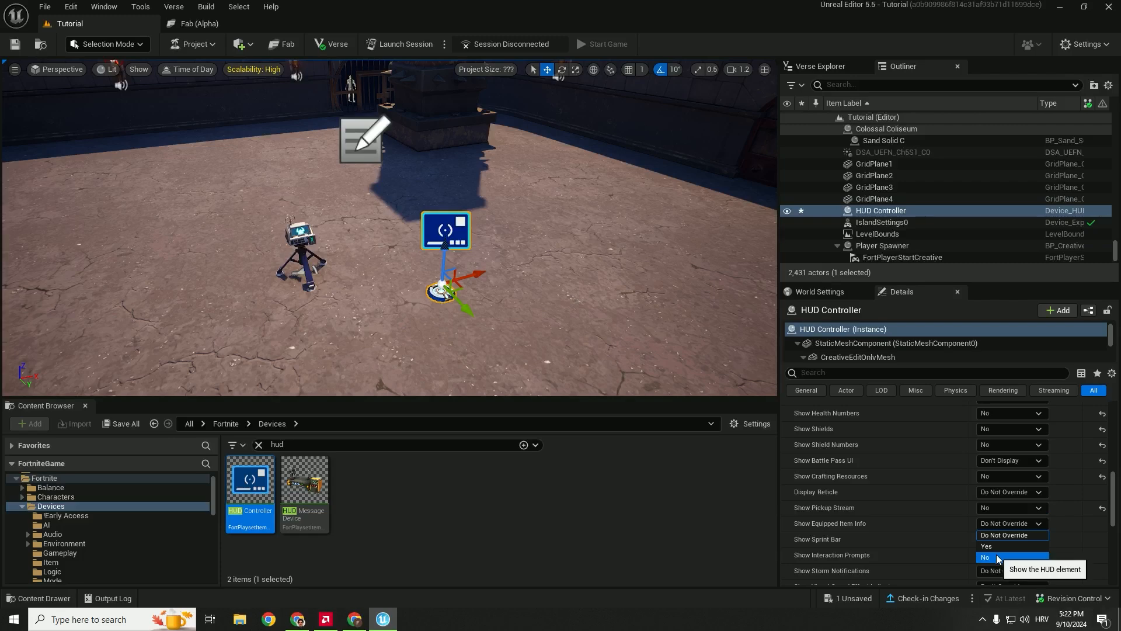
left_click(997, 557)
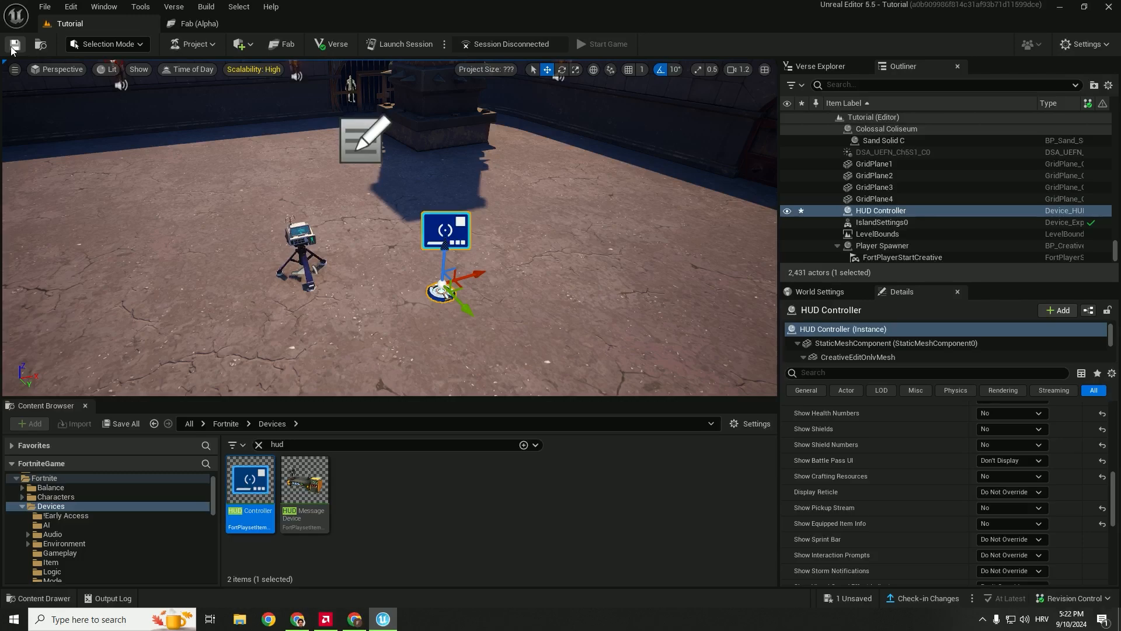
left_click(14, 45)
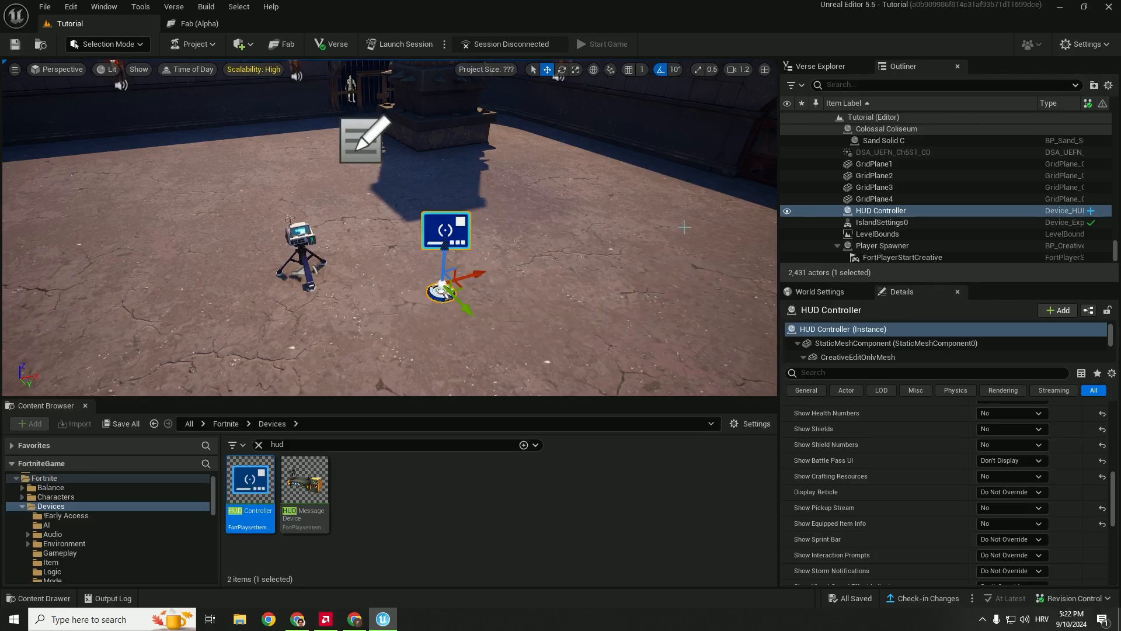
Step: Enable the Class Designer's Class Identifier with Class Slot 1 and check it against the Default Class Identifier in IslandSettings0
right_click_drag(548, 226, 516, 236)
key("w")
left_click(350, 203)
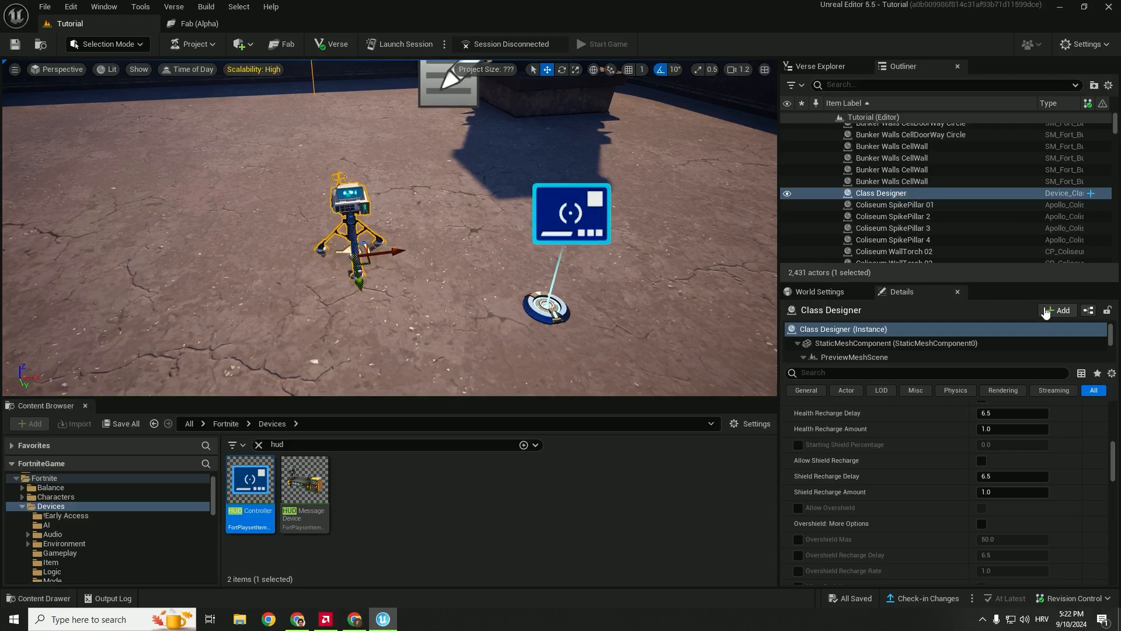
scroll(947, 497, "up", 5)
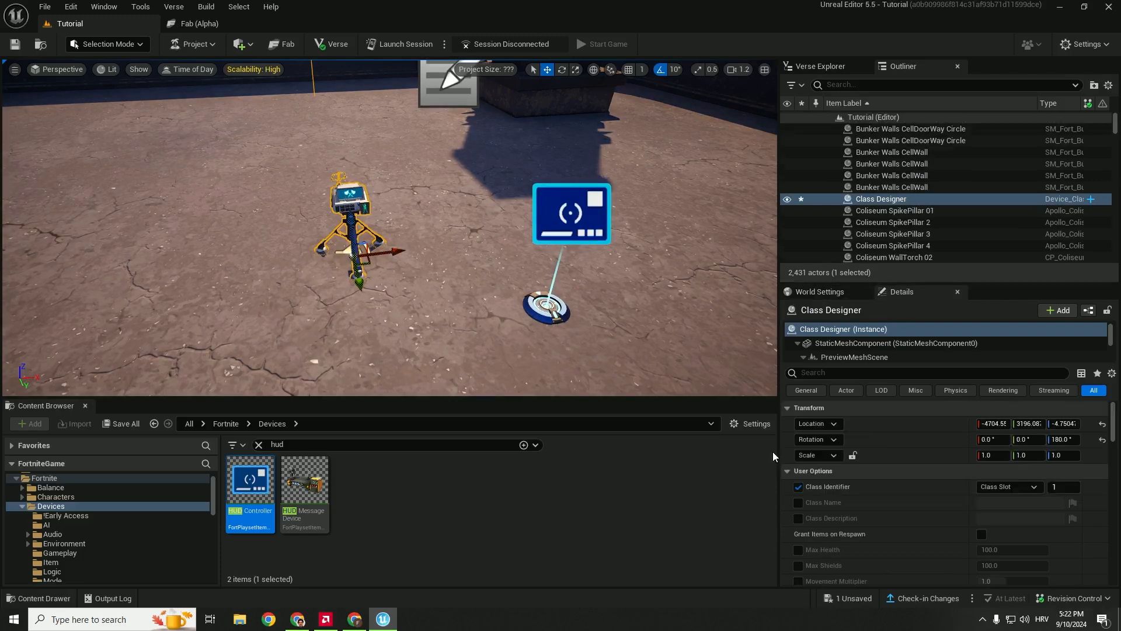
left_click(798, 487)
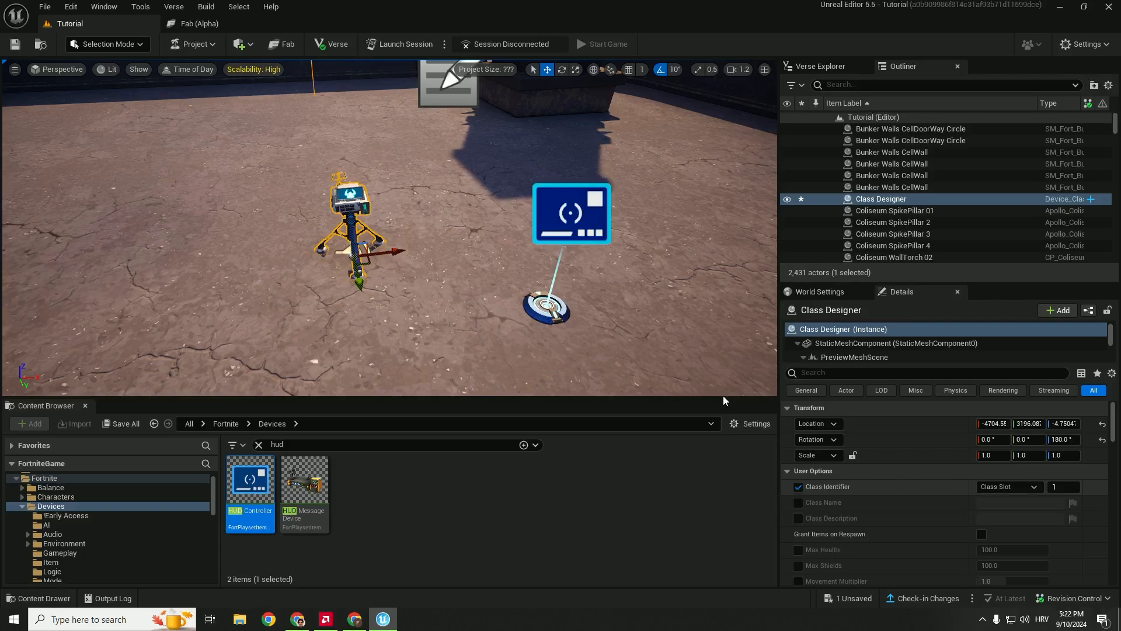
left_click(439, 87)
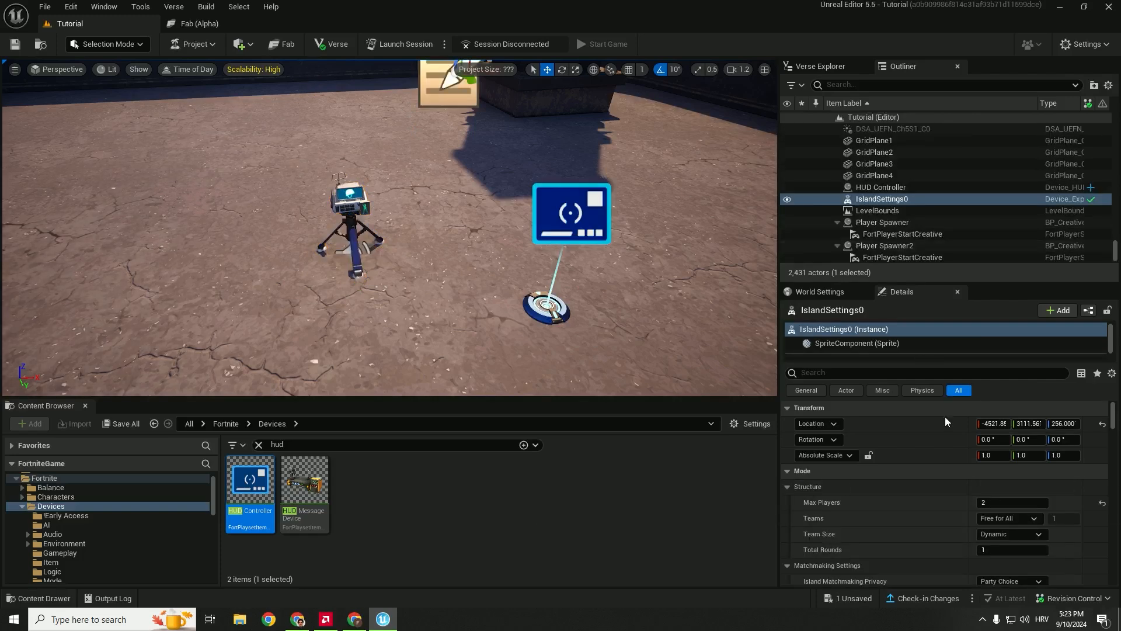
scroll(945, 489, "down", 6)
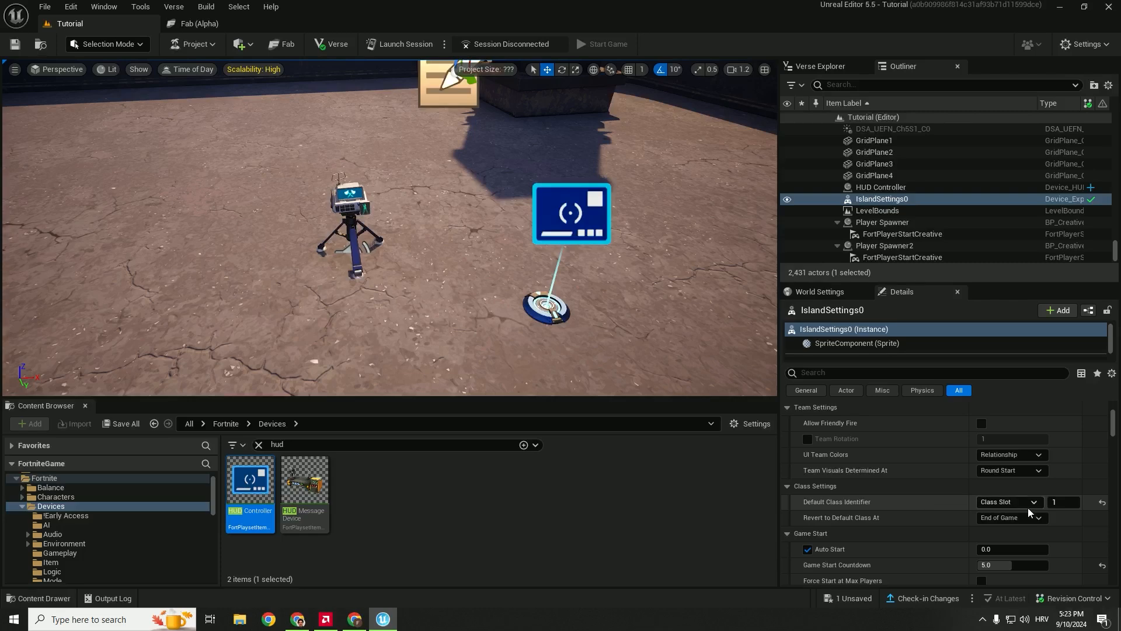
Step: Set the Class Designer's Max Health to 1.0
left_click(351, 216)
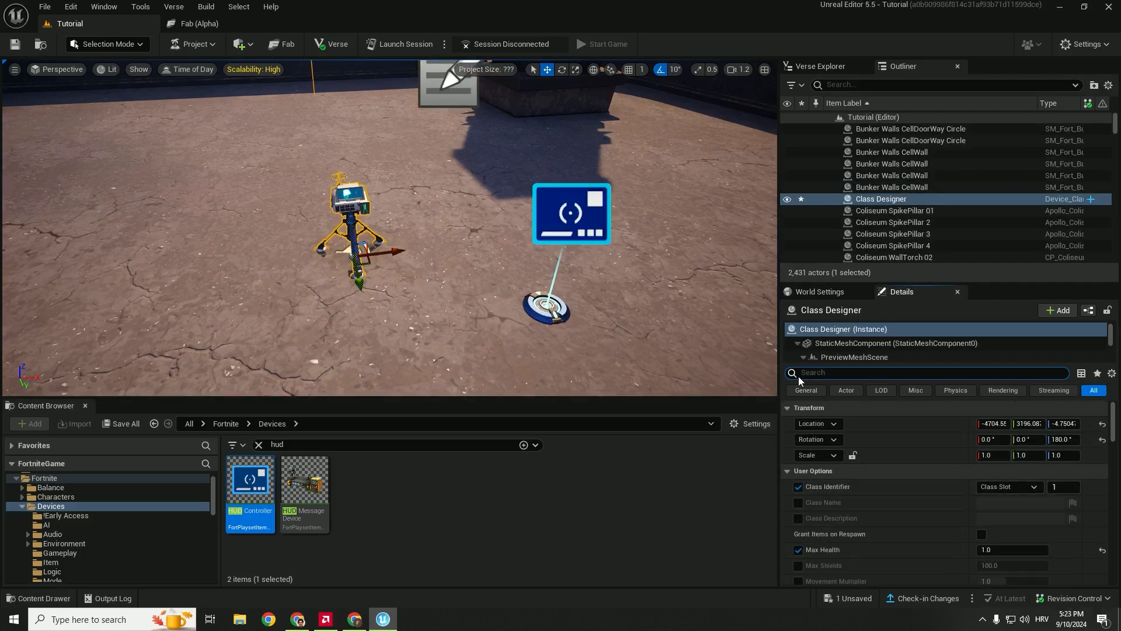
type("max health")
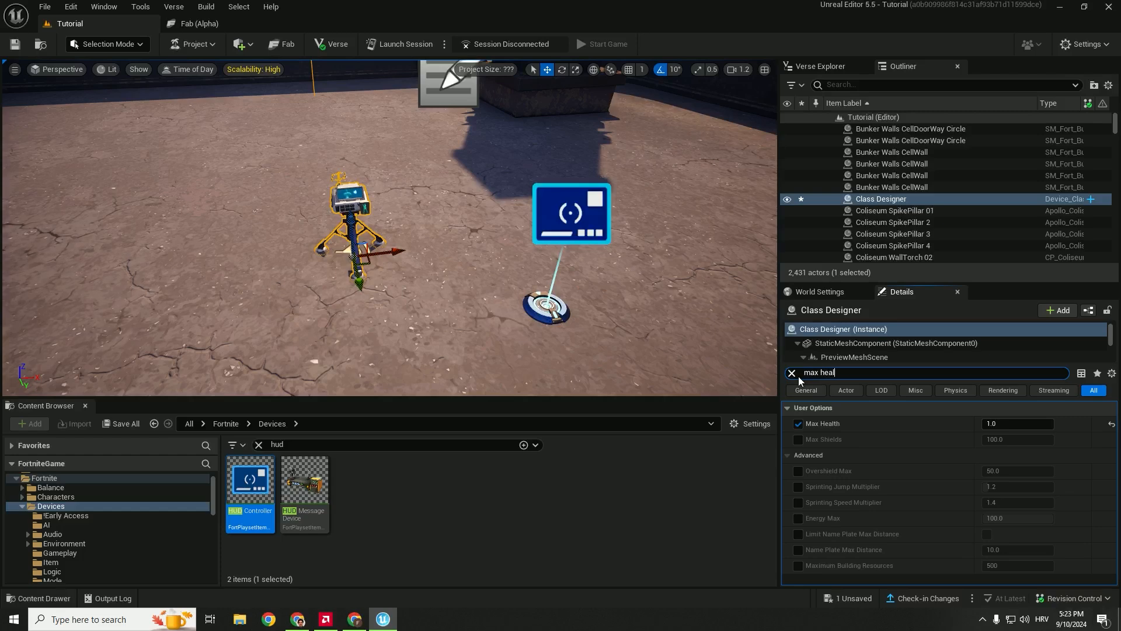
left_click(1016, 424)
left_click(992, 489)
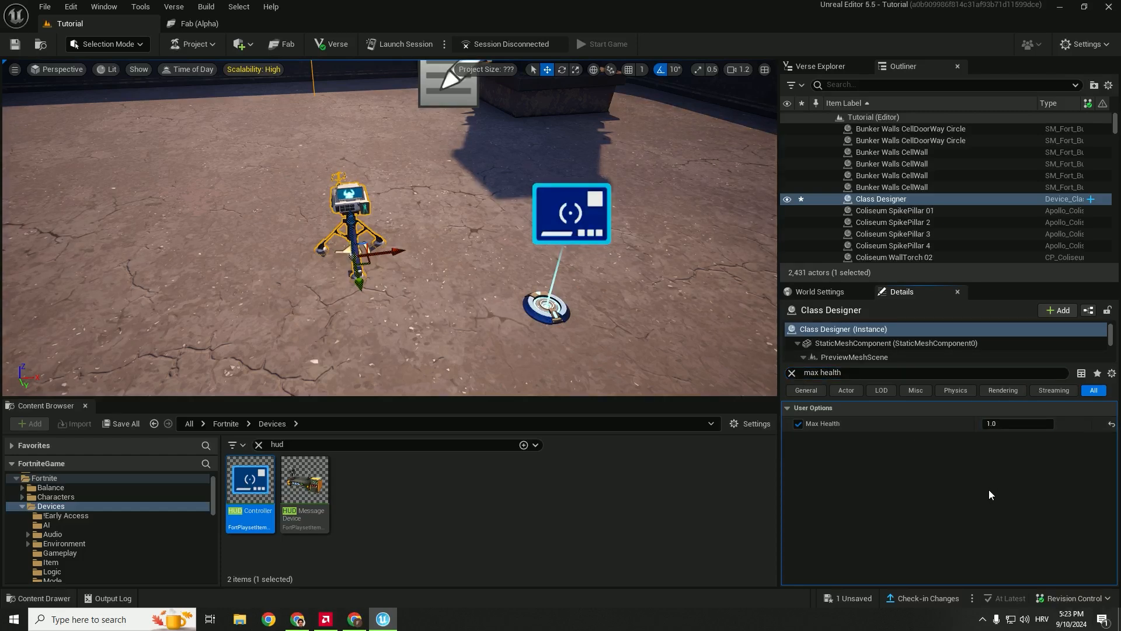
left_click(792, 373)
Step: Add a first element to the Class Designer's Item List and assign the Makeshift Bow L2 as its item definition
scroll(952, 464, "down", 3)
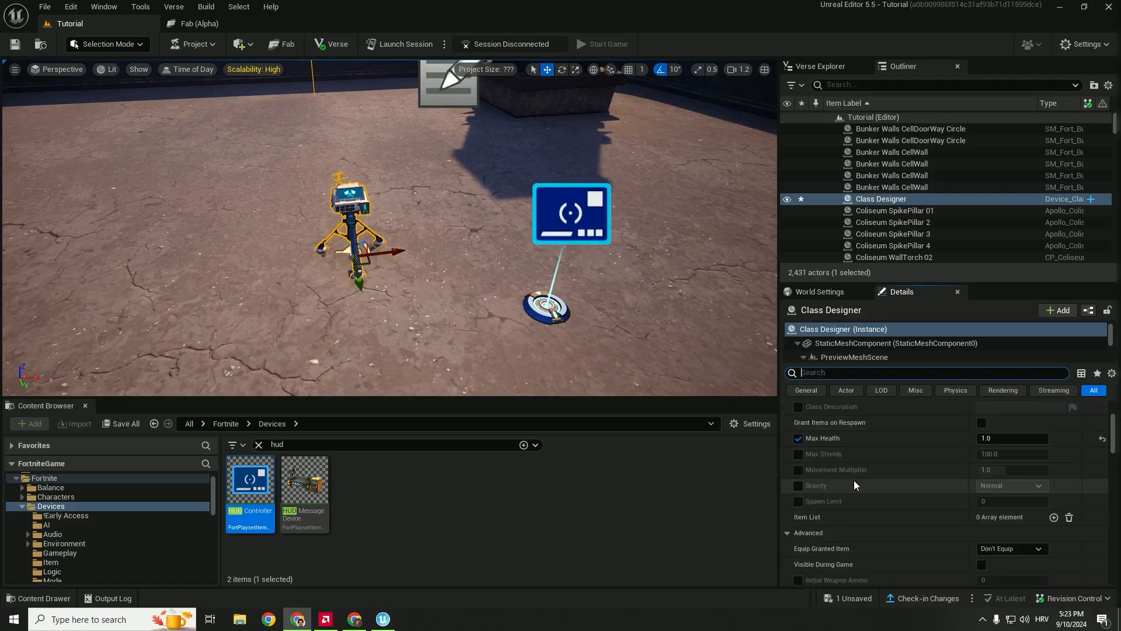
scroll(823, 498, "down", 1)
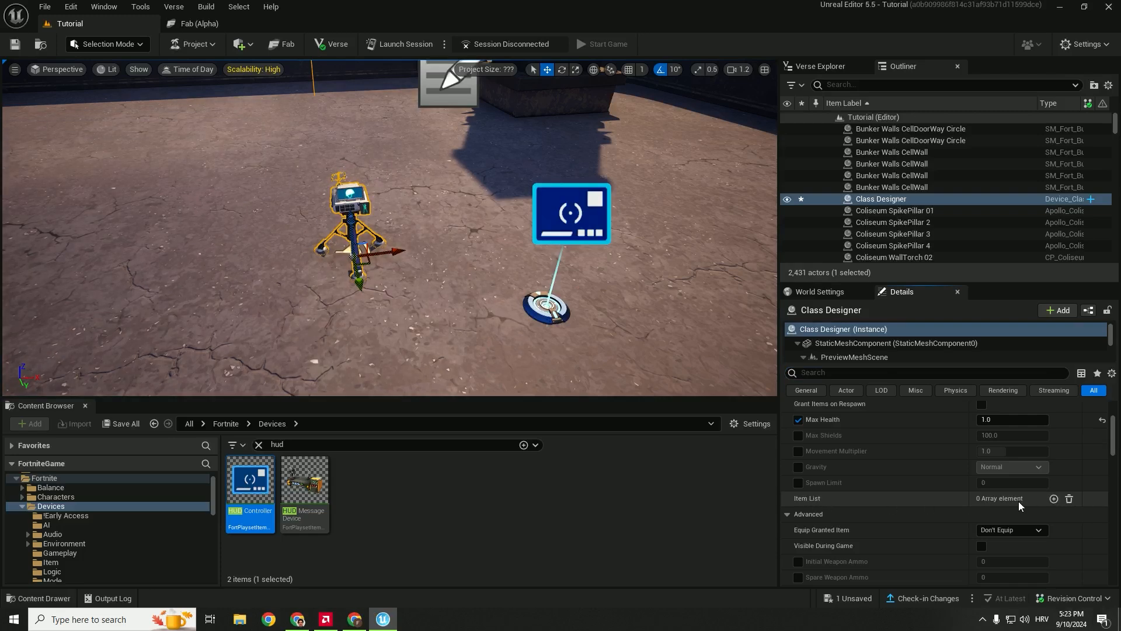
left_click(1054, 499)
scroll(793, 458, "down", 2)
left_click(796, 458)
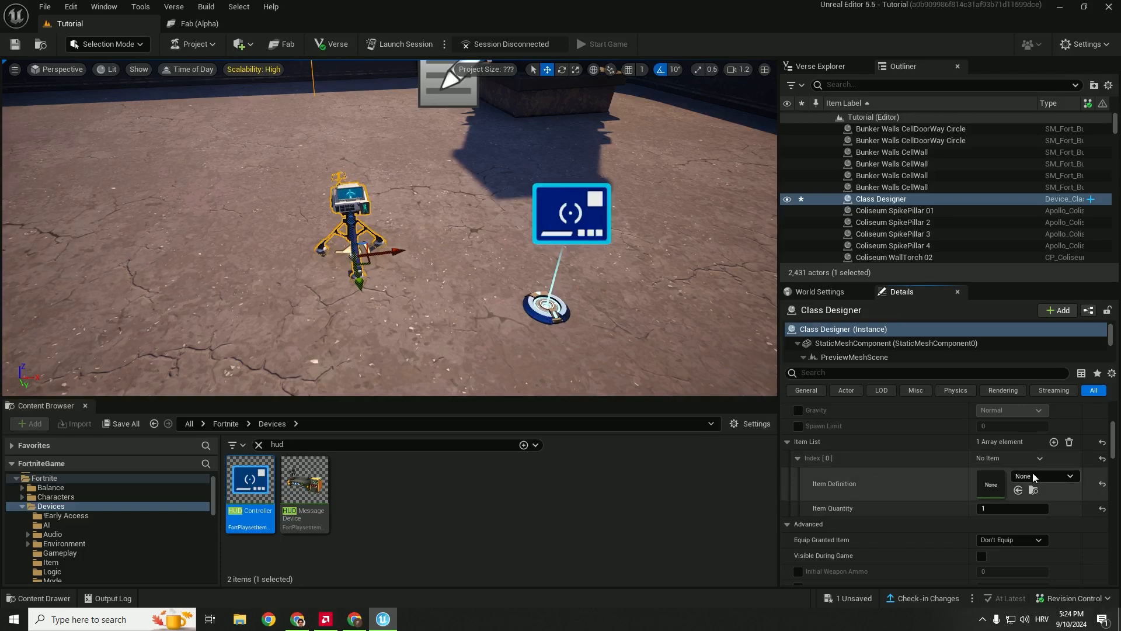
left_click(1066, 477)
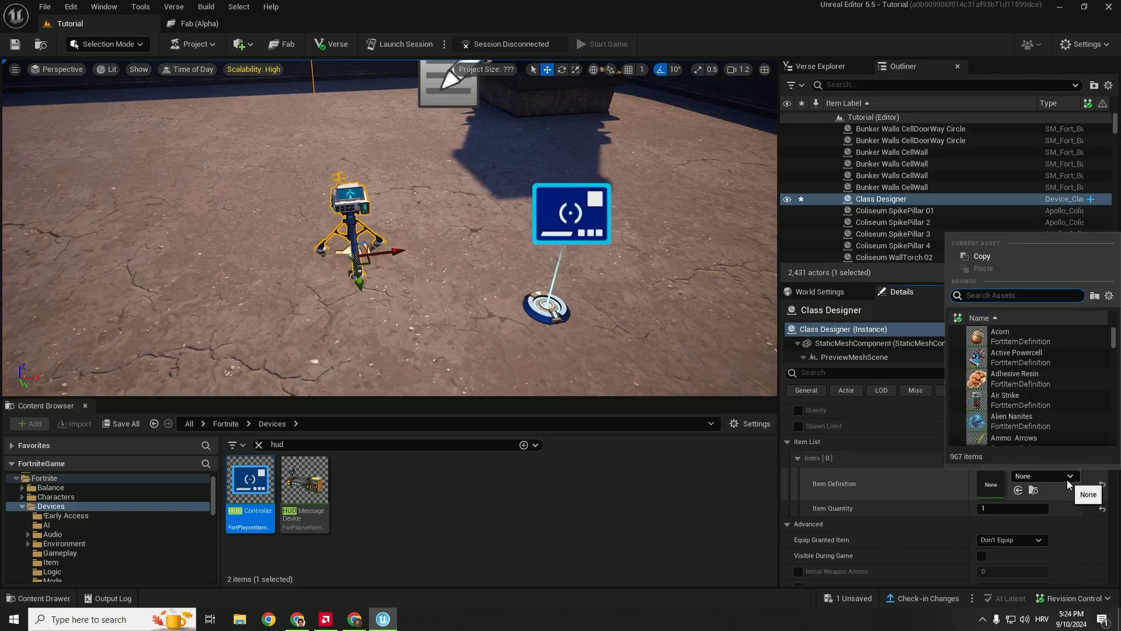
type("makeshift")
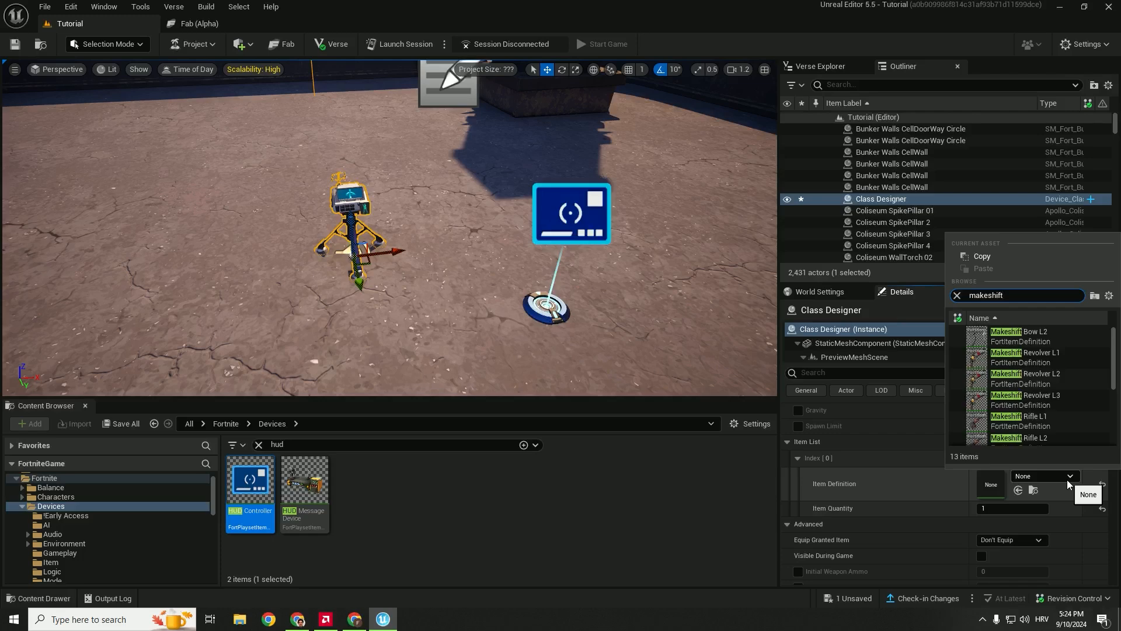
left_click(1022, 336)
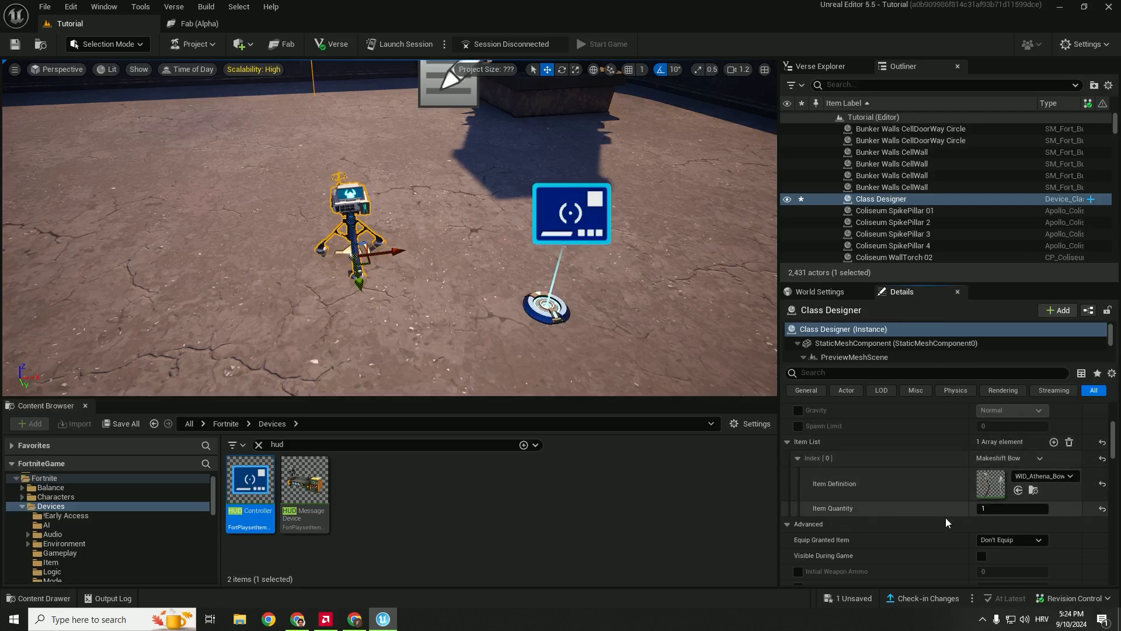
Step: Add a second Item List element with Ammo: Arrows as its item definition and an item quantity of 500
left_click(1055, 442)
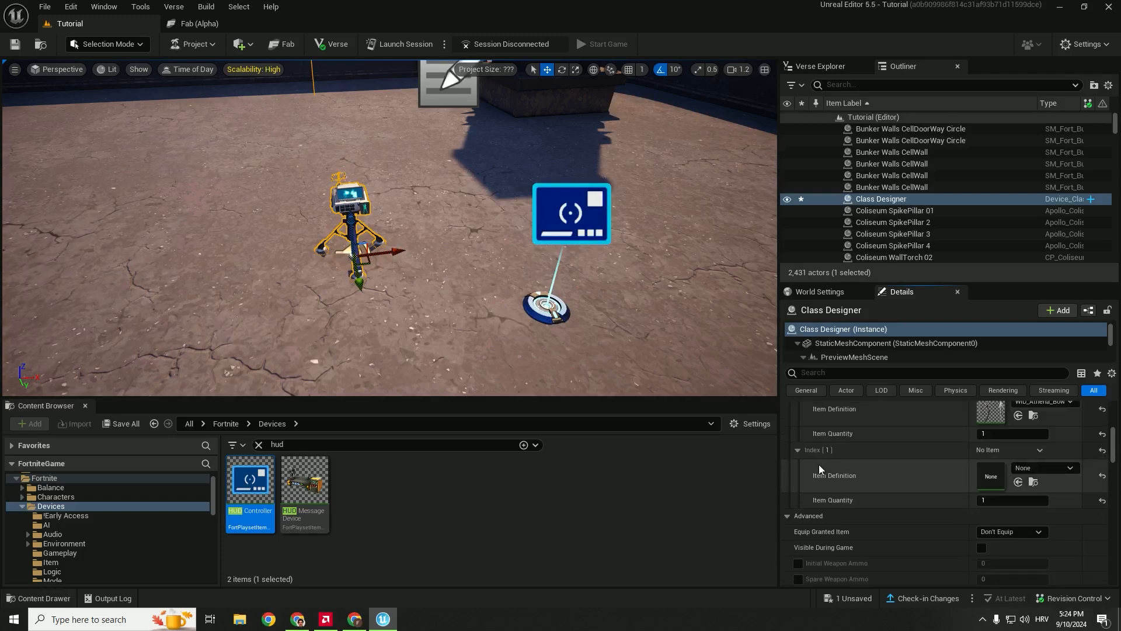
scroll(796, 451, "down", 1)
left_click(796, 451)
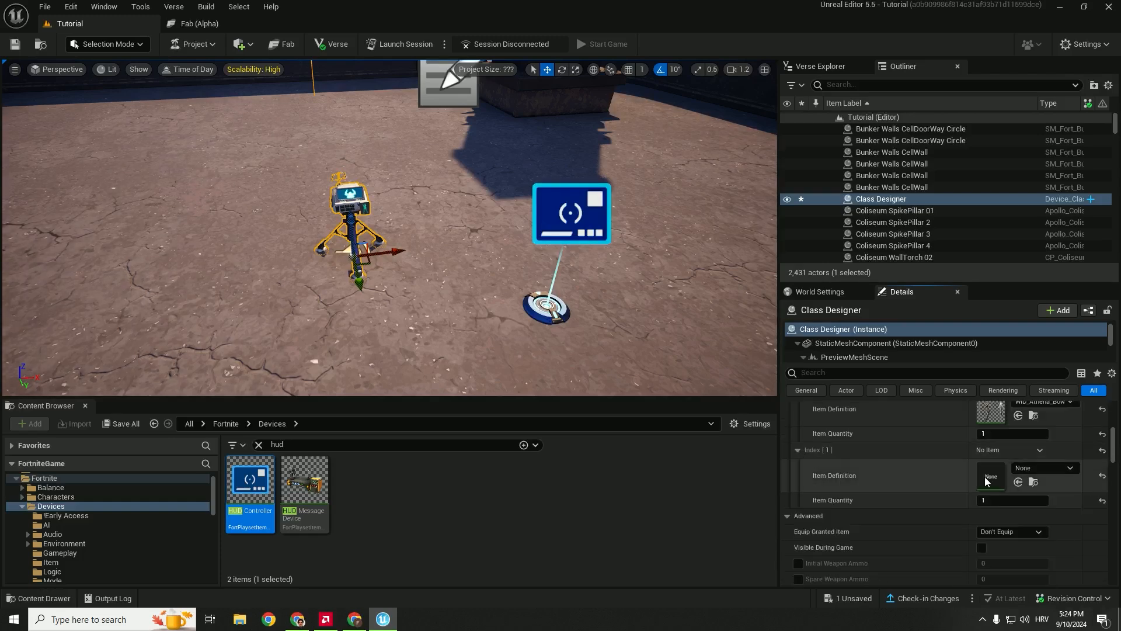
left_click(1056, 472)
left_click(987, 341)
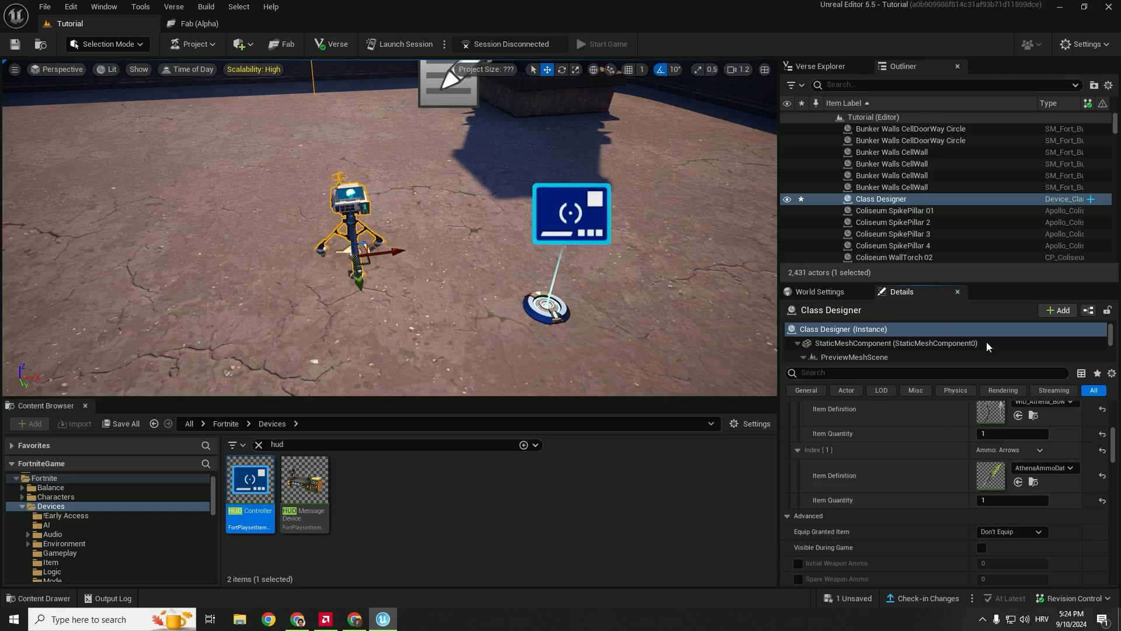
left_click(985, 515)
left_click(1014, 501)
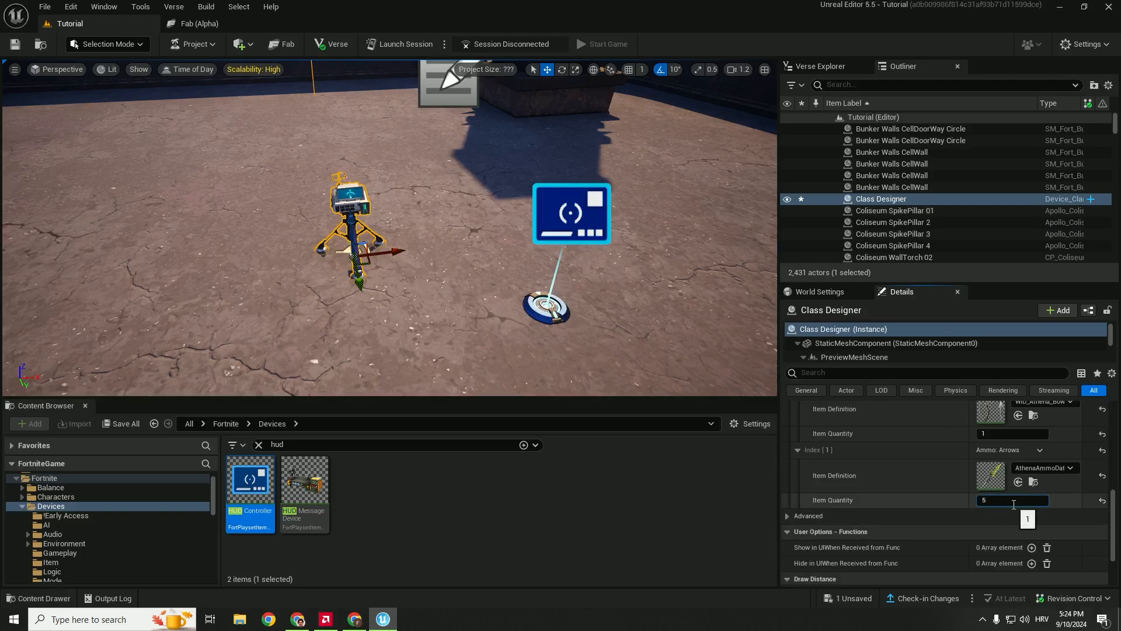
type("500")
key("Return")
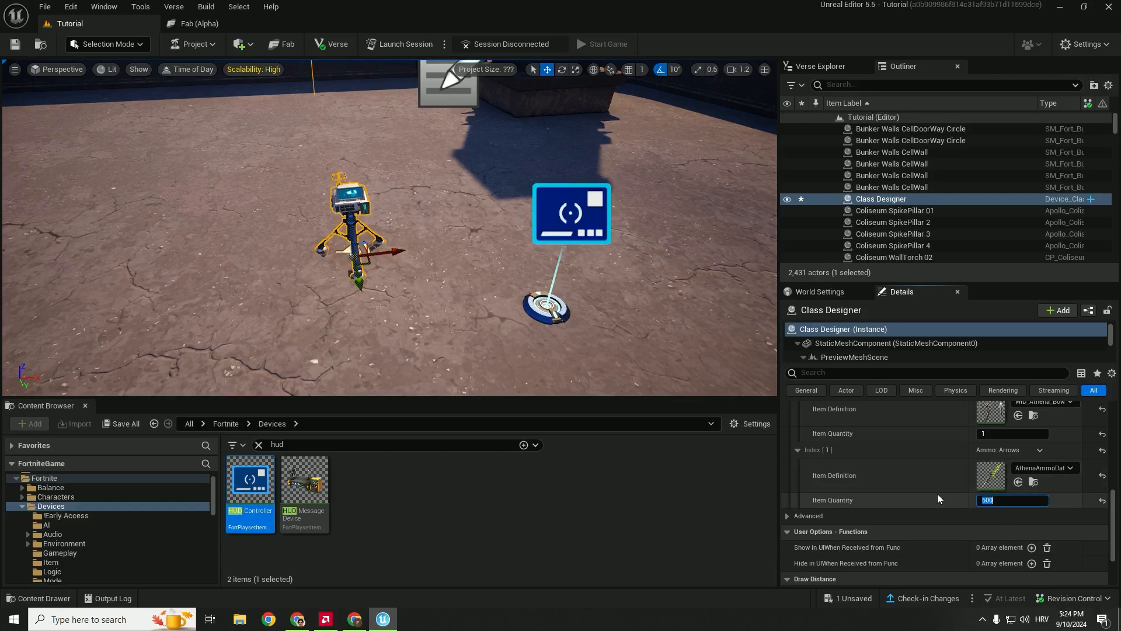
left_click(1012, 499)
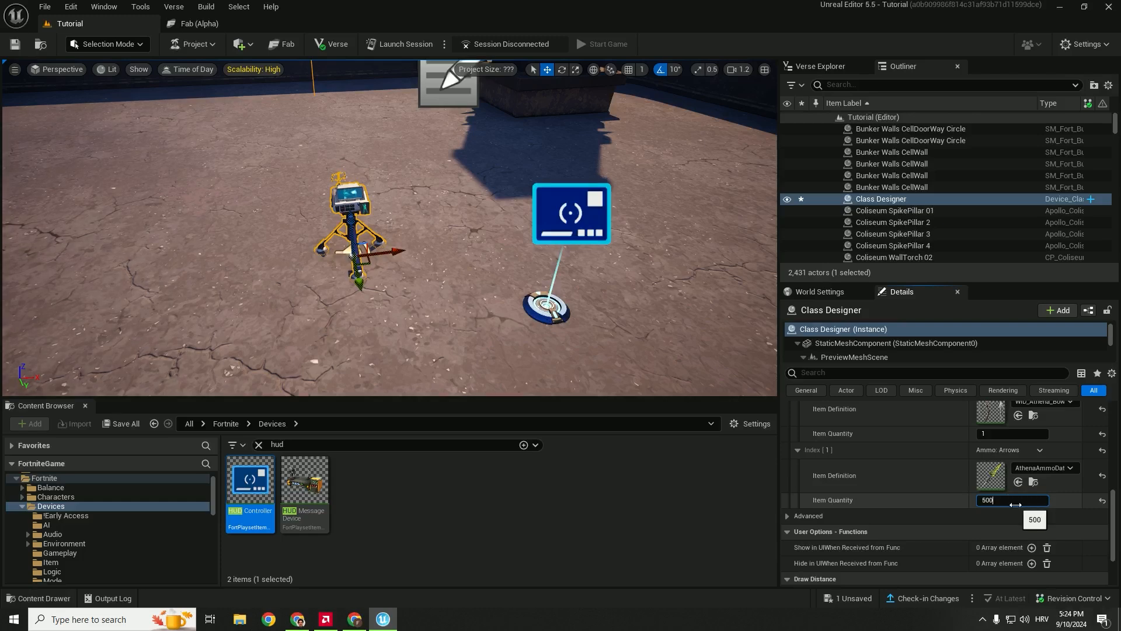
Step: Set Equip Granted Item to First Item in the Class Designer's advanced user options
scroll(844, 466, "up", 3)
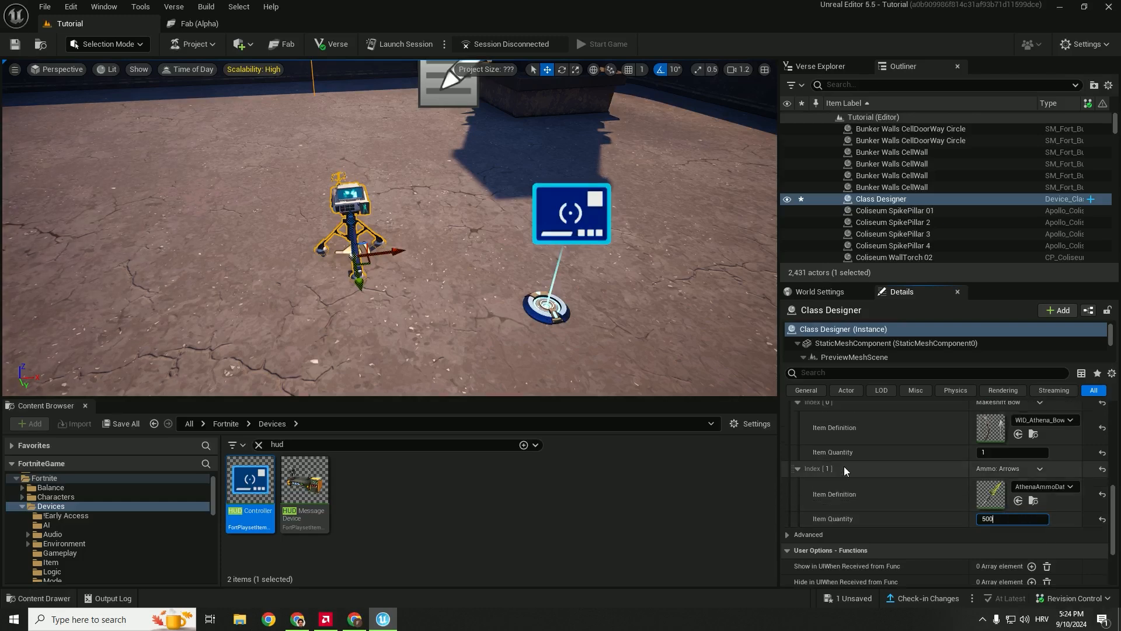
left_click(787, 460)
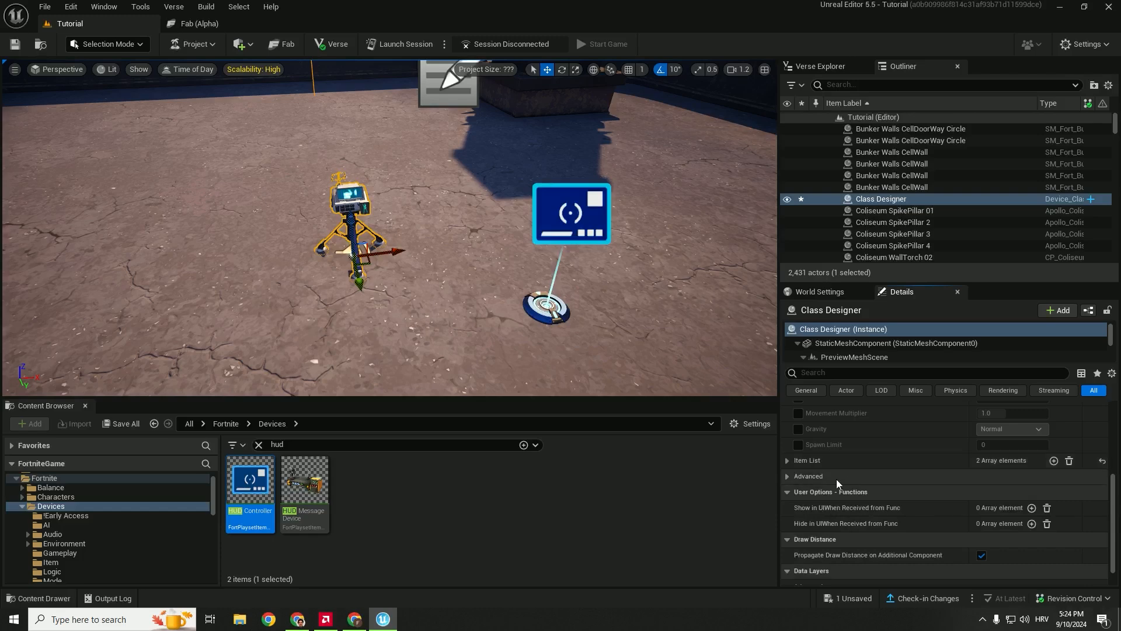
scroll(819, 458, "up", 5)
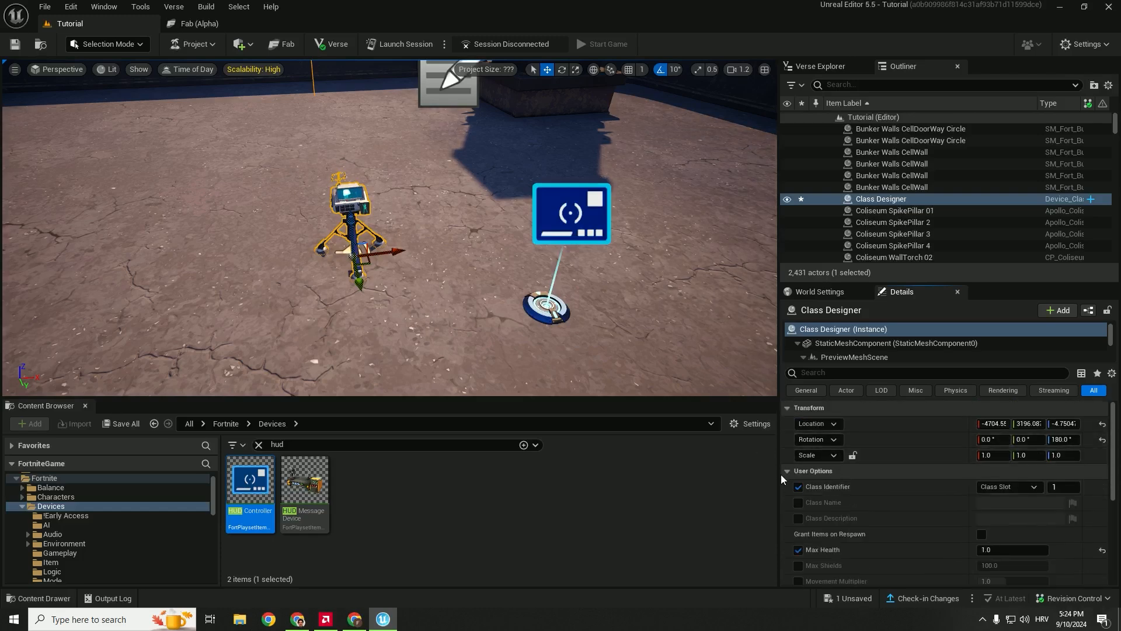
left_click(786, 471)
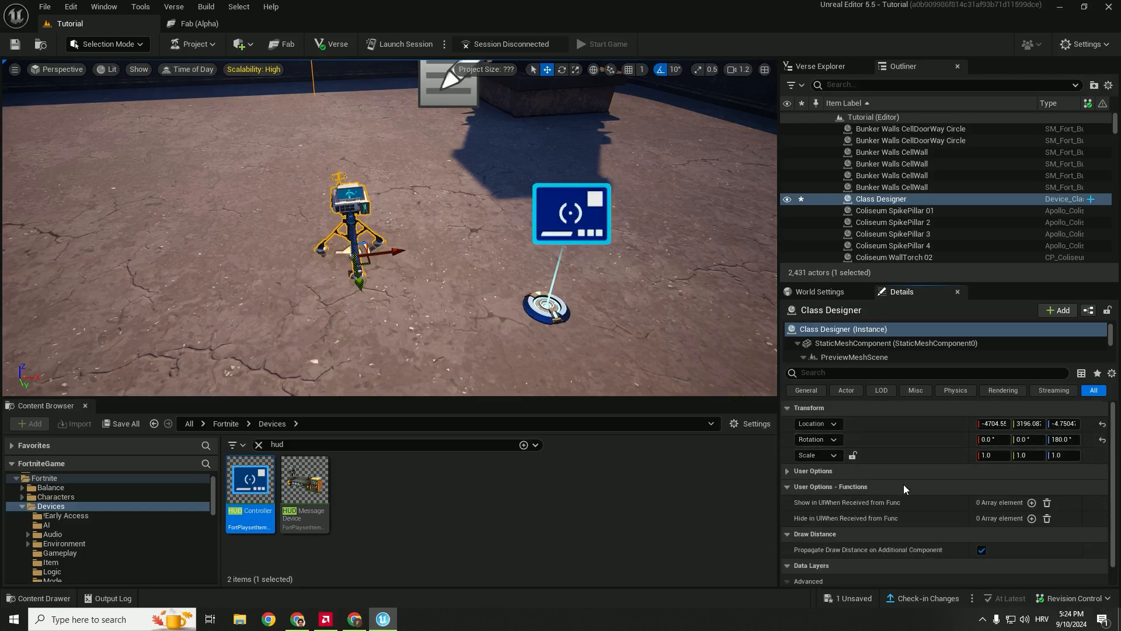
scroll(903, 485, "down", 1)
left_click(788, 450)
scroll(850, 466, "down", 5)
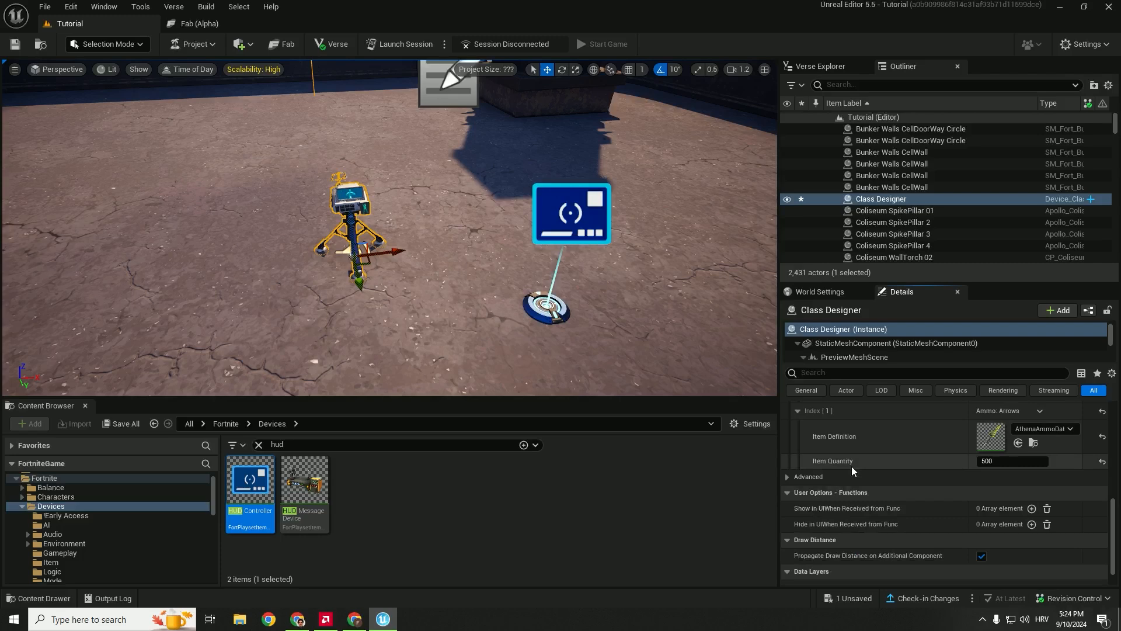
left_click(788, 477)
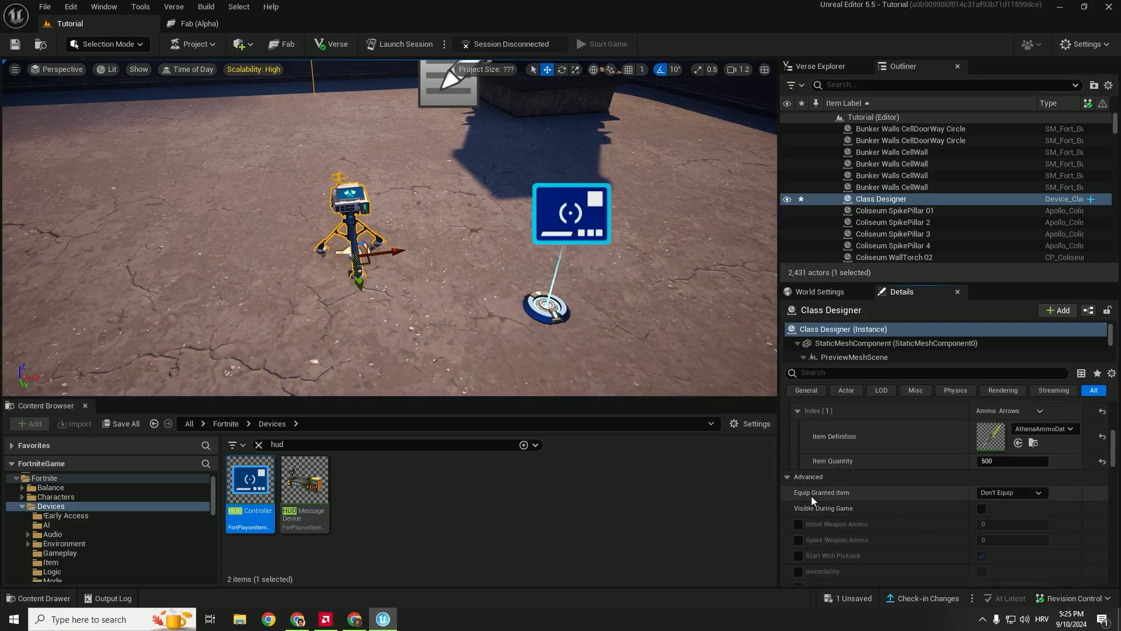
left_click(1022, 493)
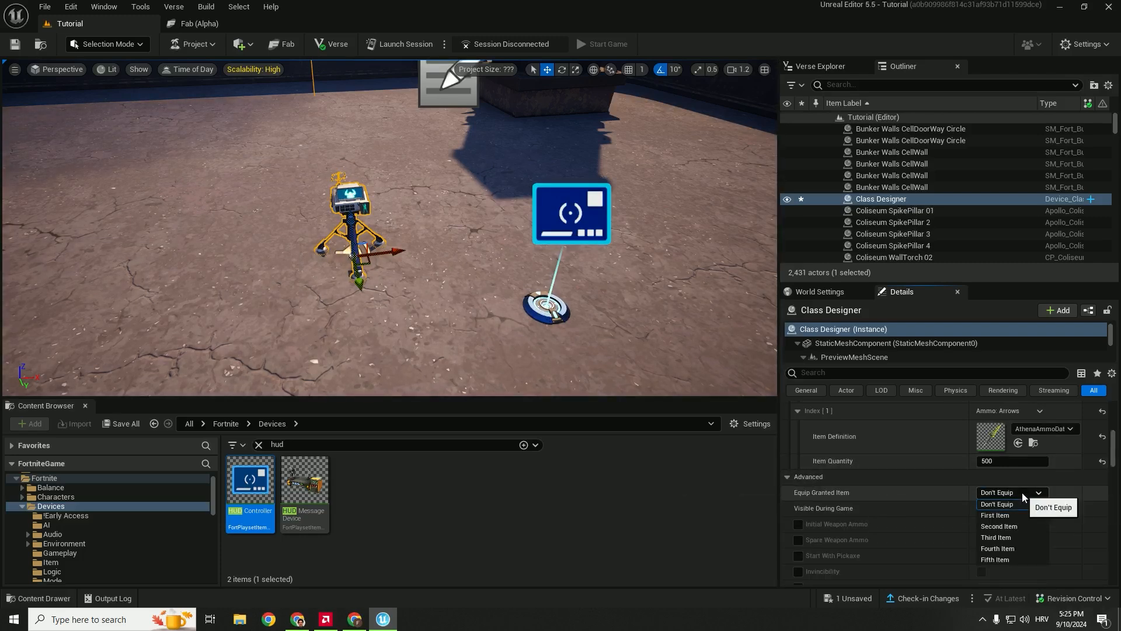
left_click(1003, 515)
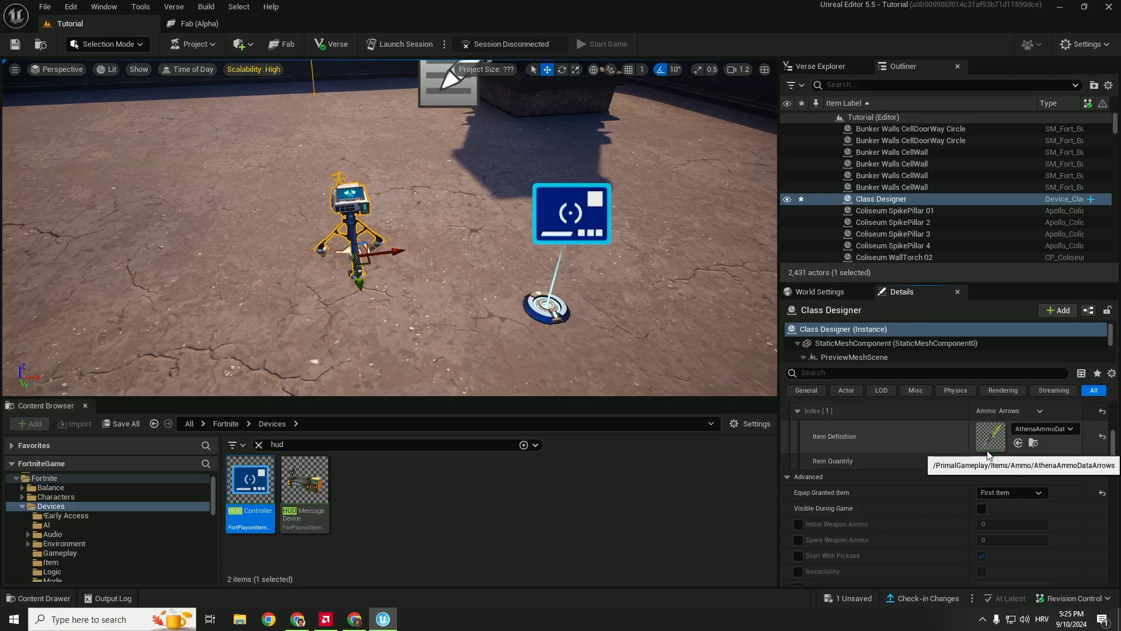
Step: Enable Infinite Reserve Ammo and Infinite Consumables on the Class Designer
left_click(928, 372)
type("infinite")
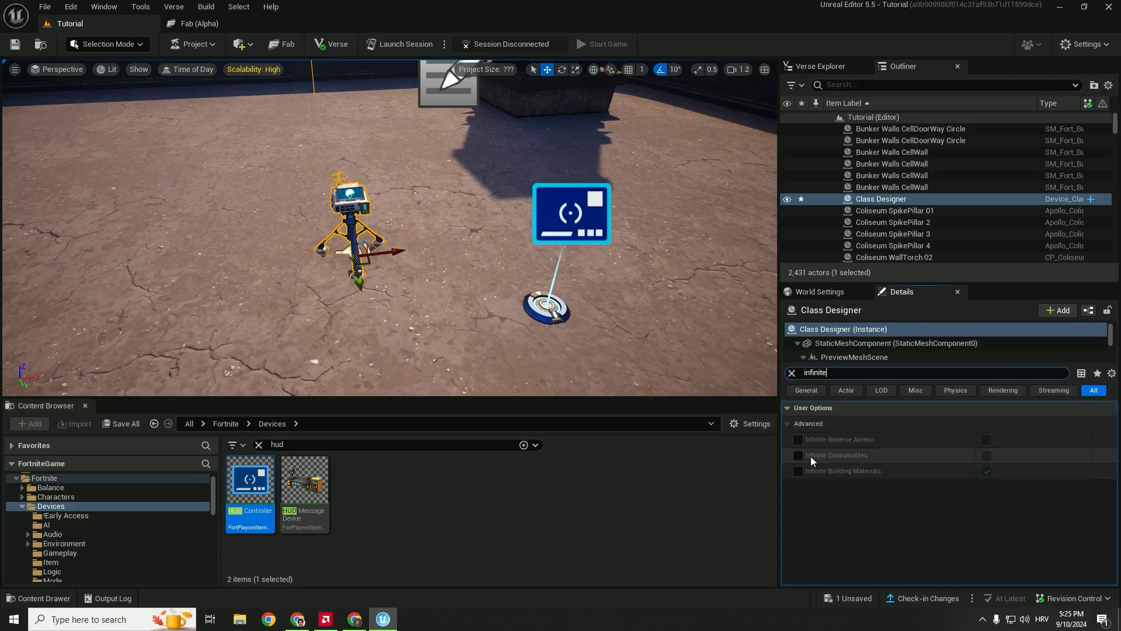
left_click(794, 439)
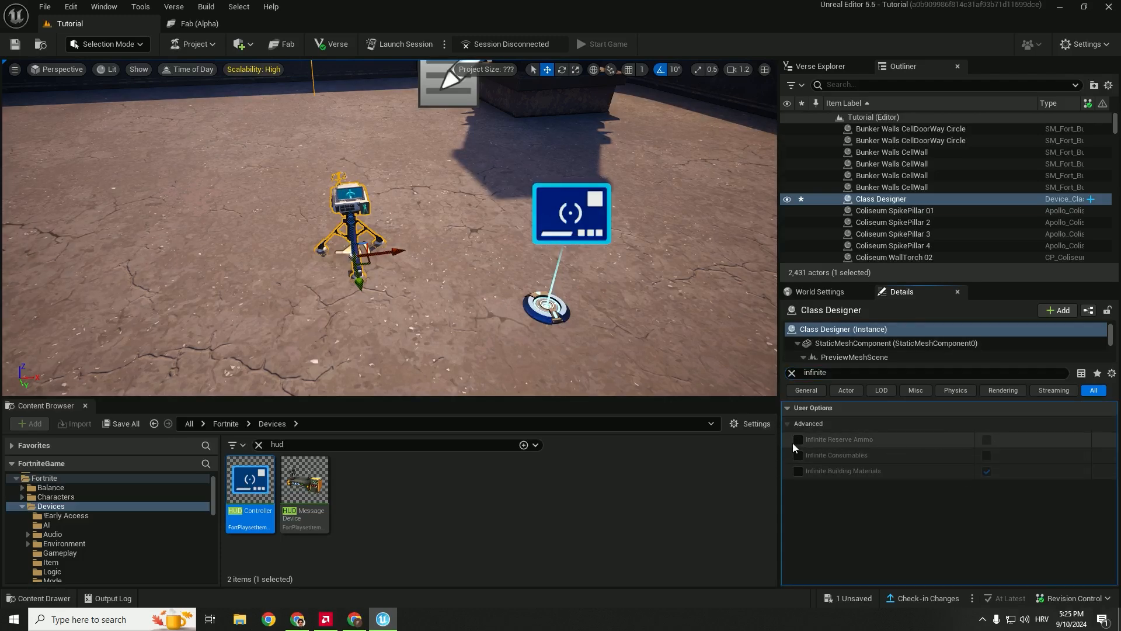
left_click(797, 440)
left_click(798, 455)
left_click(988, 455)
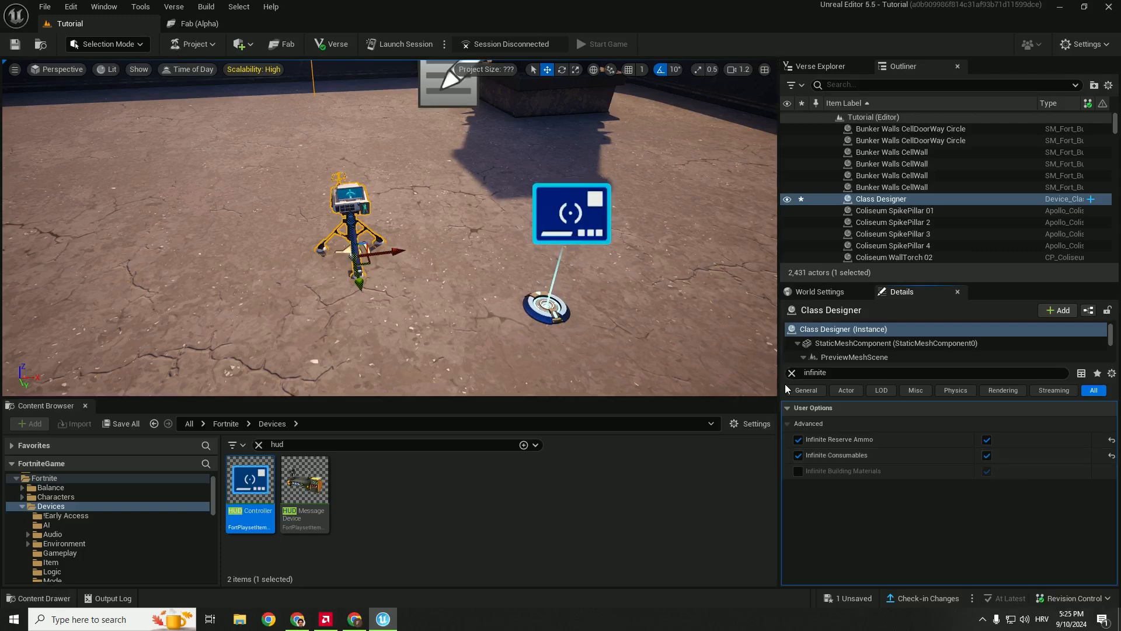
left_click(792, 373)
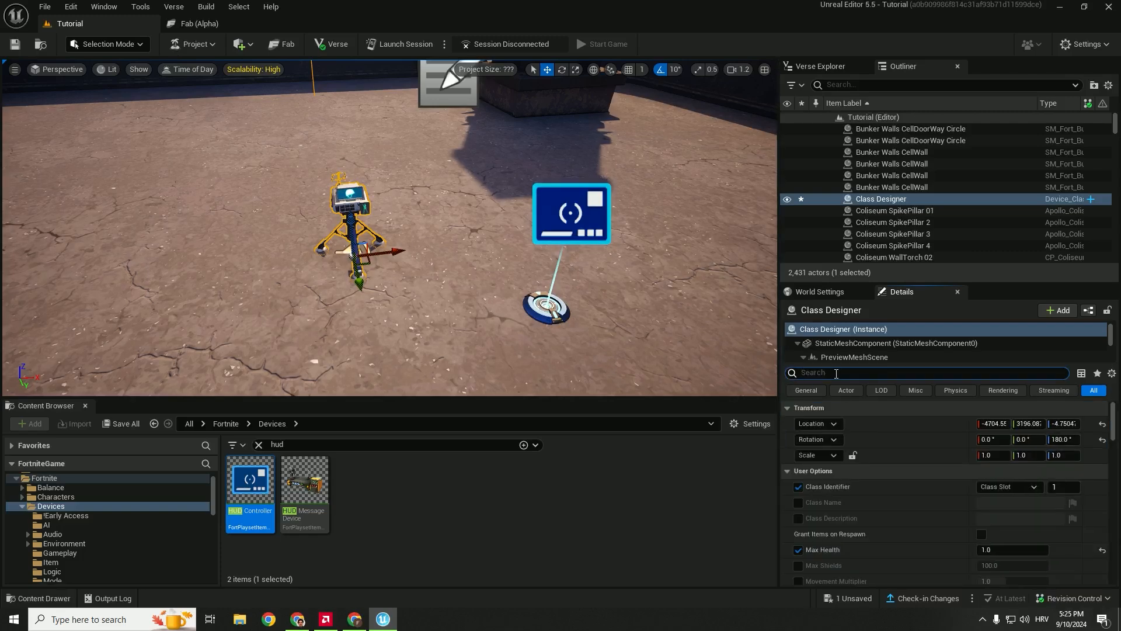
Step: Enable the Class Designer's Eliminated Player's Items, Resources and Game Resources options and set all three to Keep
type("elim")
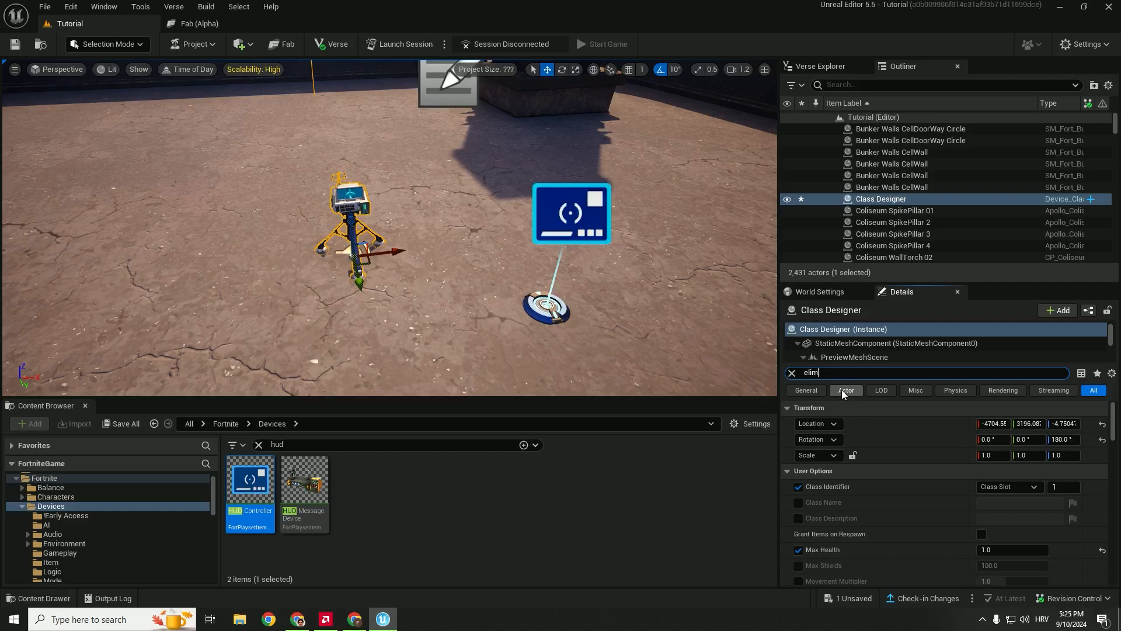
type("inat")
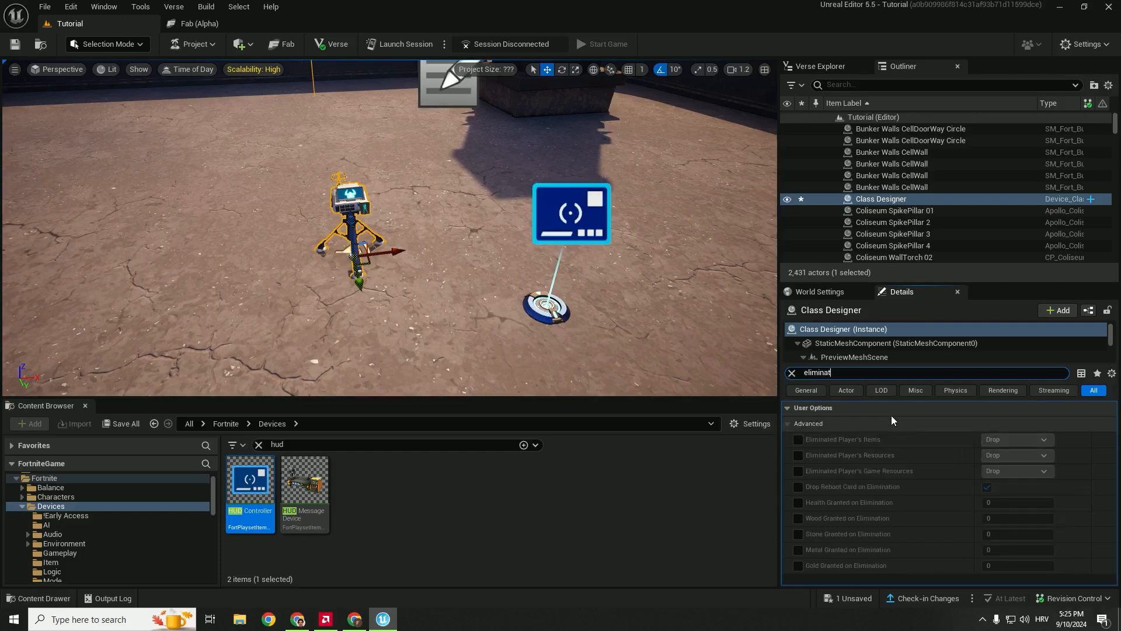
left_click(798, 440)
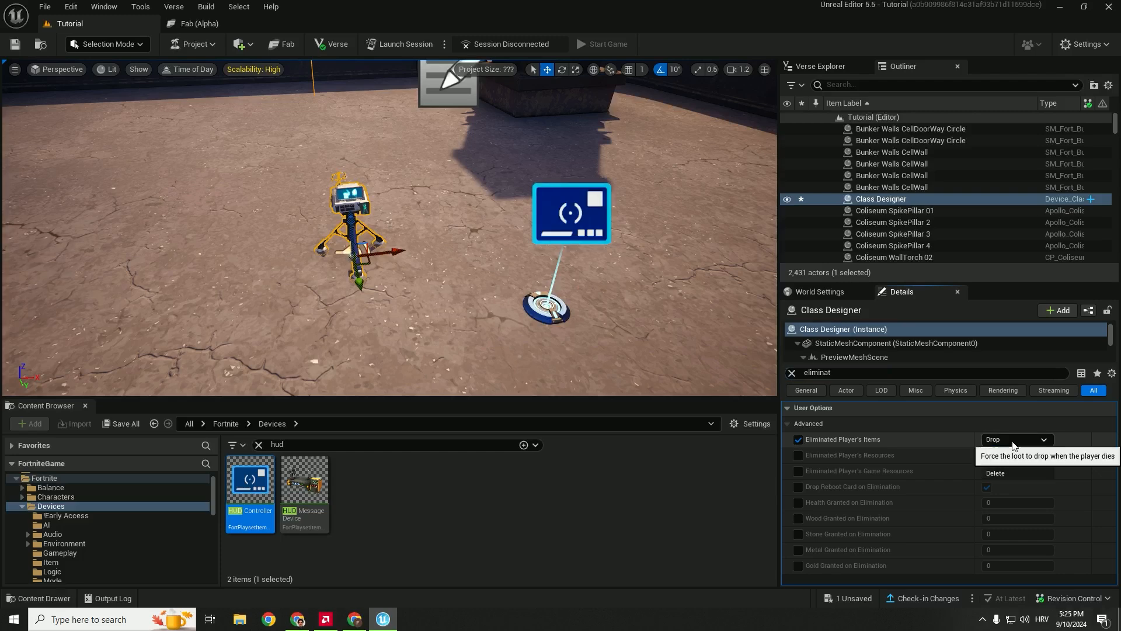
left_click(1011, 440)
left_click(996, 463)
left_click(798, 455)
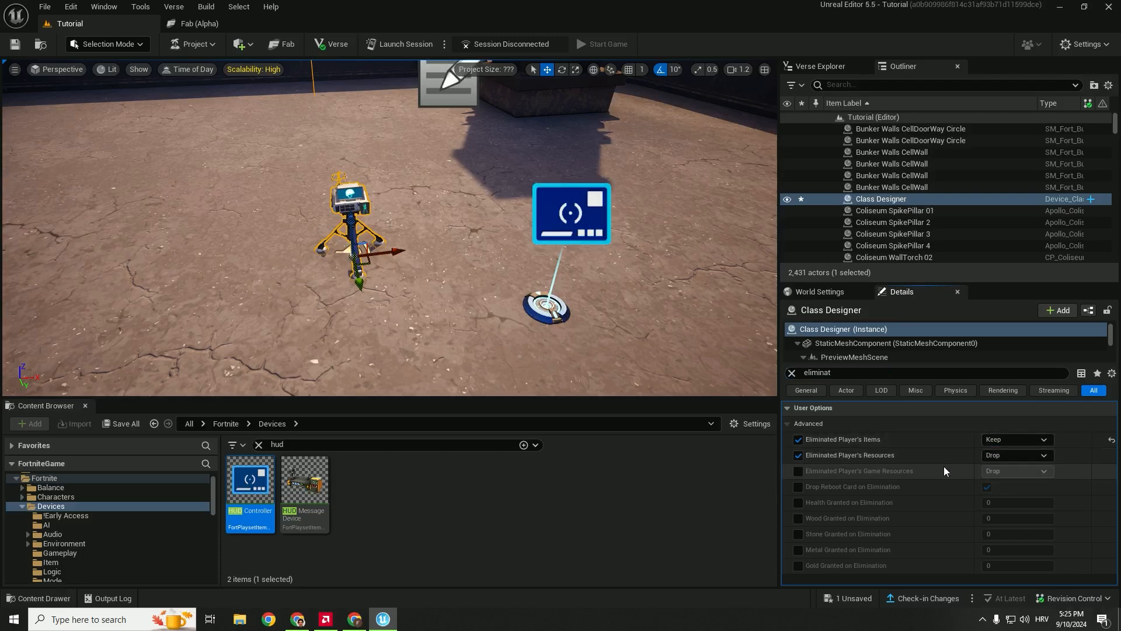
left_click(1015, 455)
left_click(1006, 477)
left_click(798, 471)
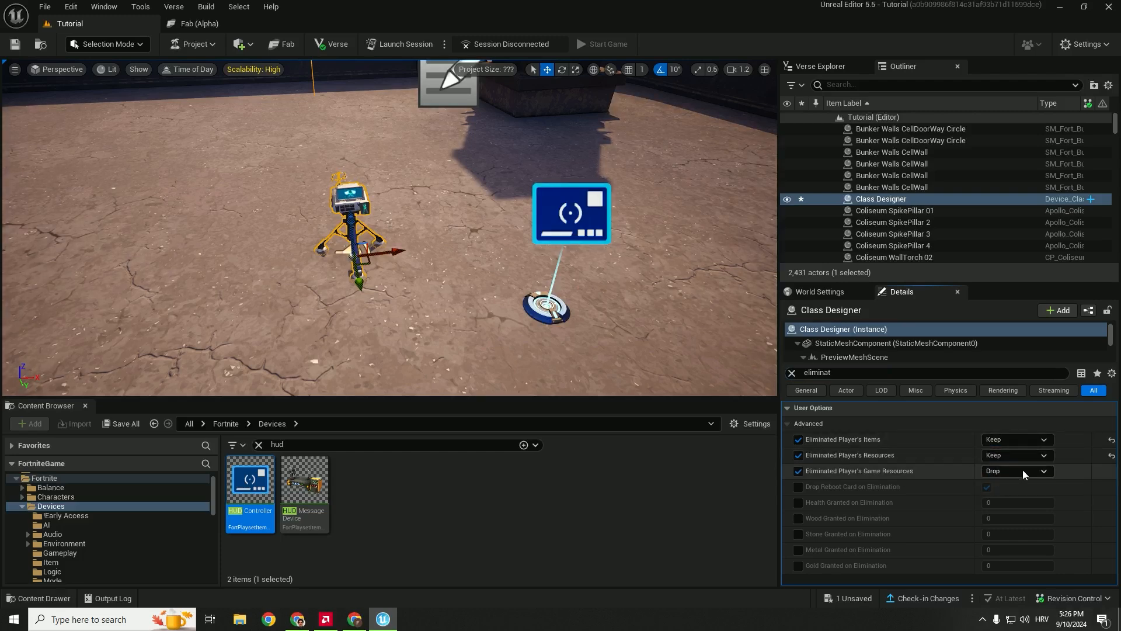
left_click(1016, 470)
left_click(1016, 494)
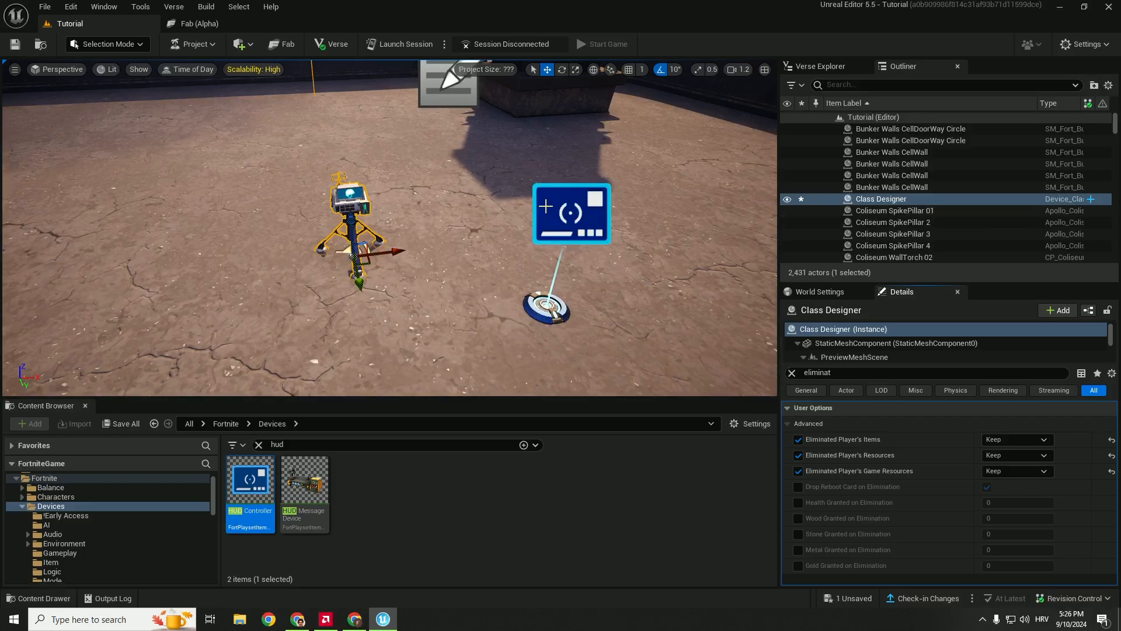
Step: Save the current level with the configured Class Designer
right_click_drag(403, 233, 401, 176)
left_click(15, 45)
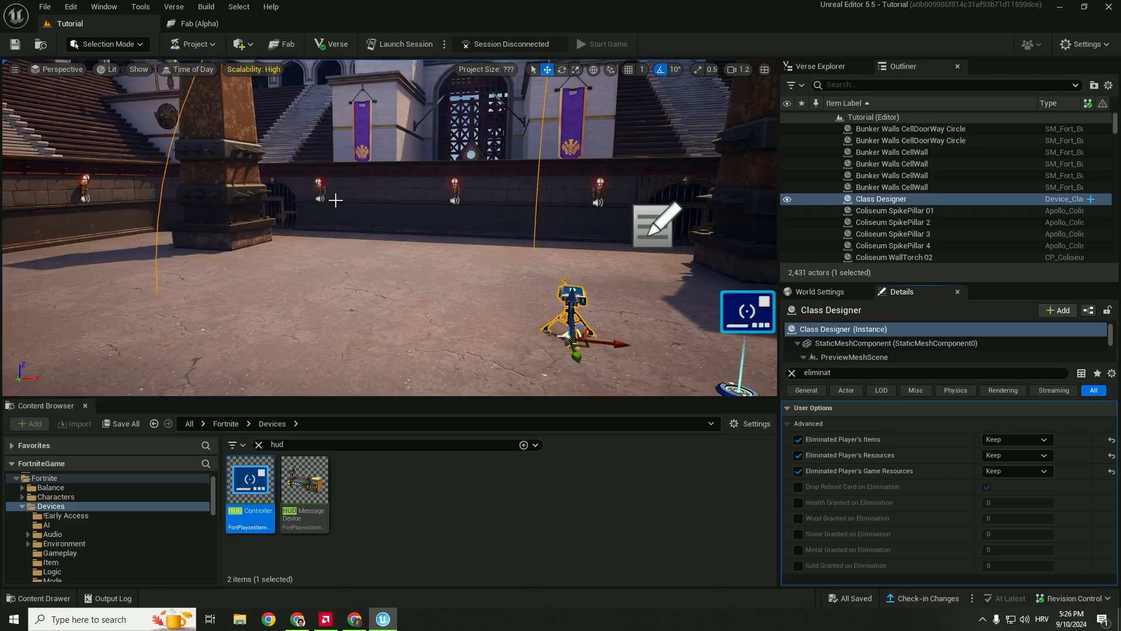
right_click_drag(403, 234, 502, 234)
right_click_drag(502, 273, 560, 234)
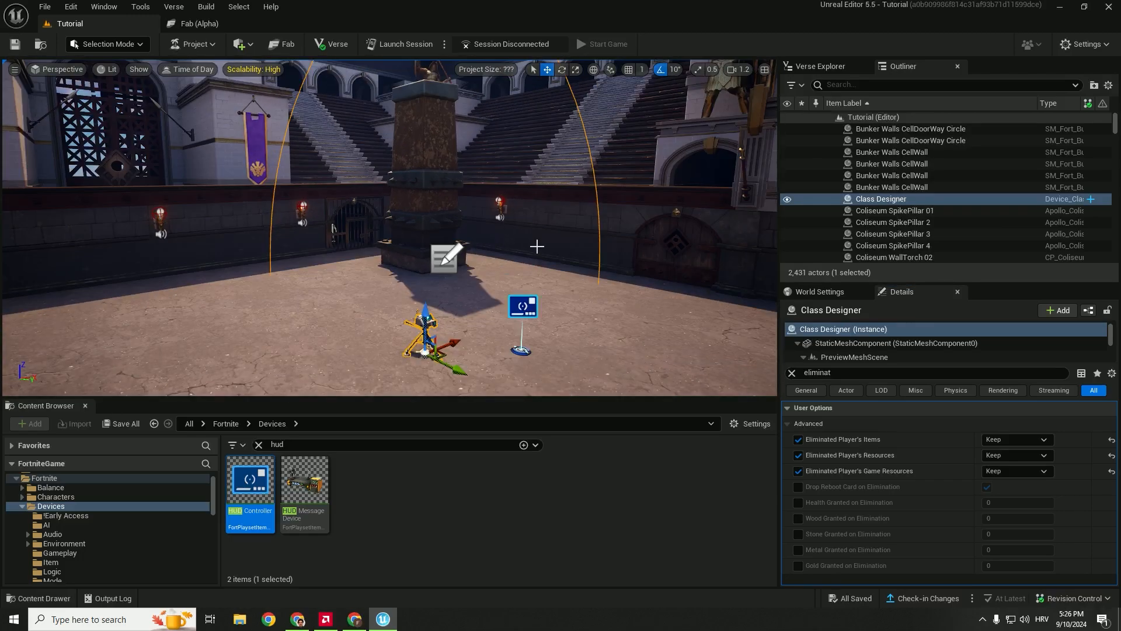
Step: Launch a session for the Tutorial project, start the game and switch to the Fortnite client
left_click(398, 44)
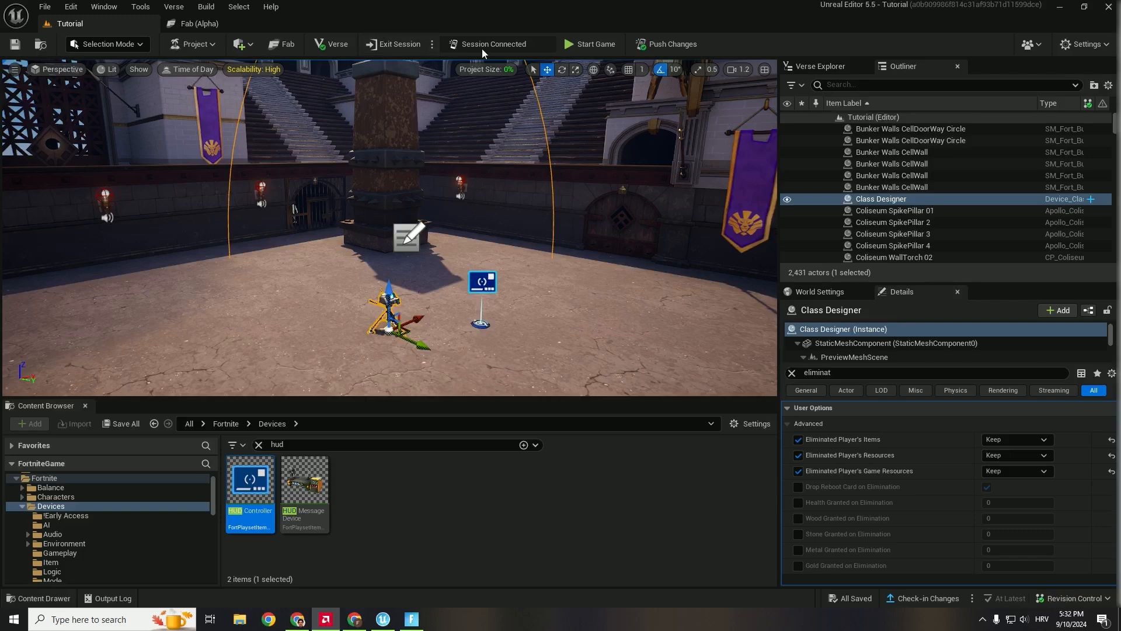
left_click(583, 46)
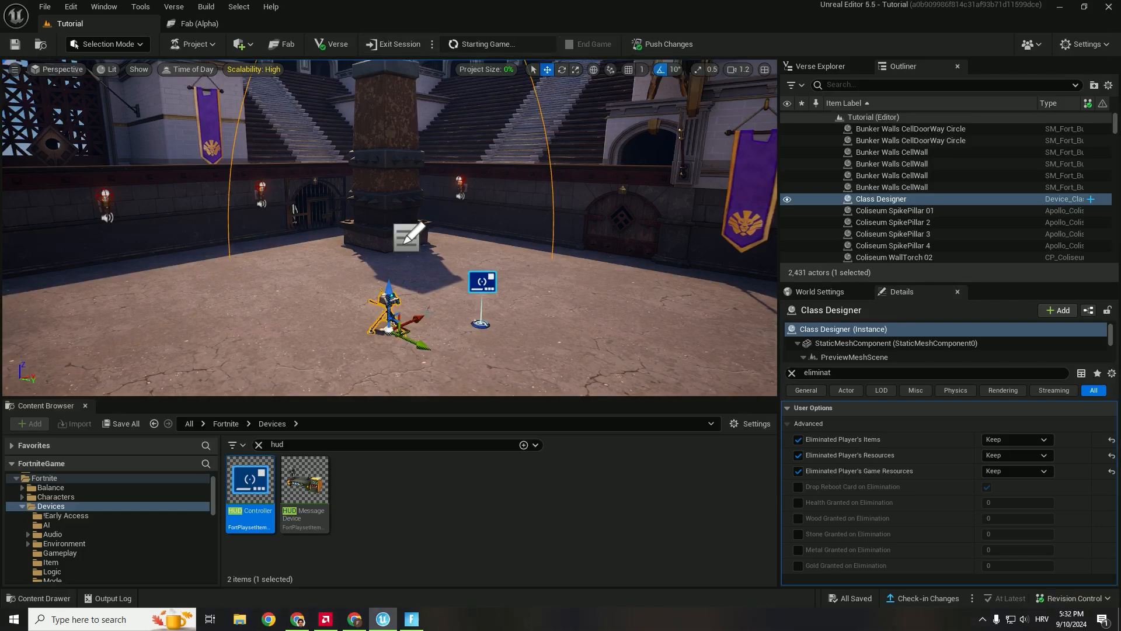
left_click(412, 618)
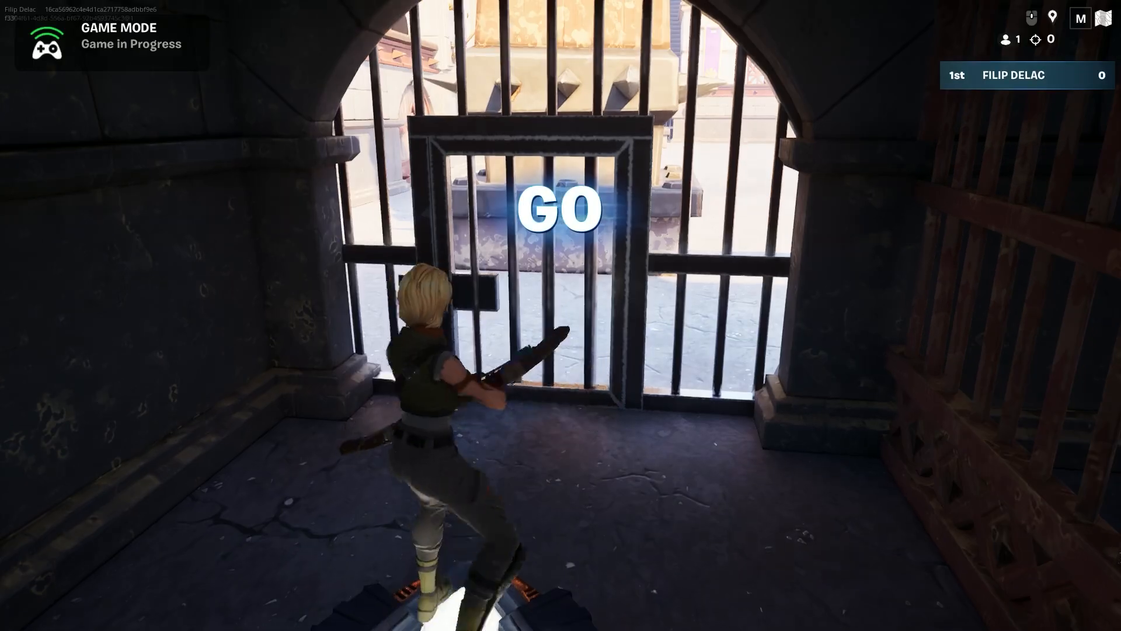
Step: Playtest the arena by leaving the gated spawn room, equipping the bow and shooting, and end the game from the Unreal editor
key("w")
key("e")
key("shift")
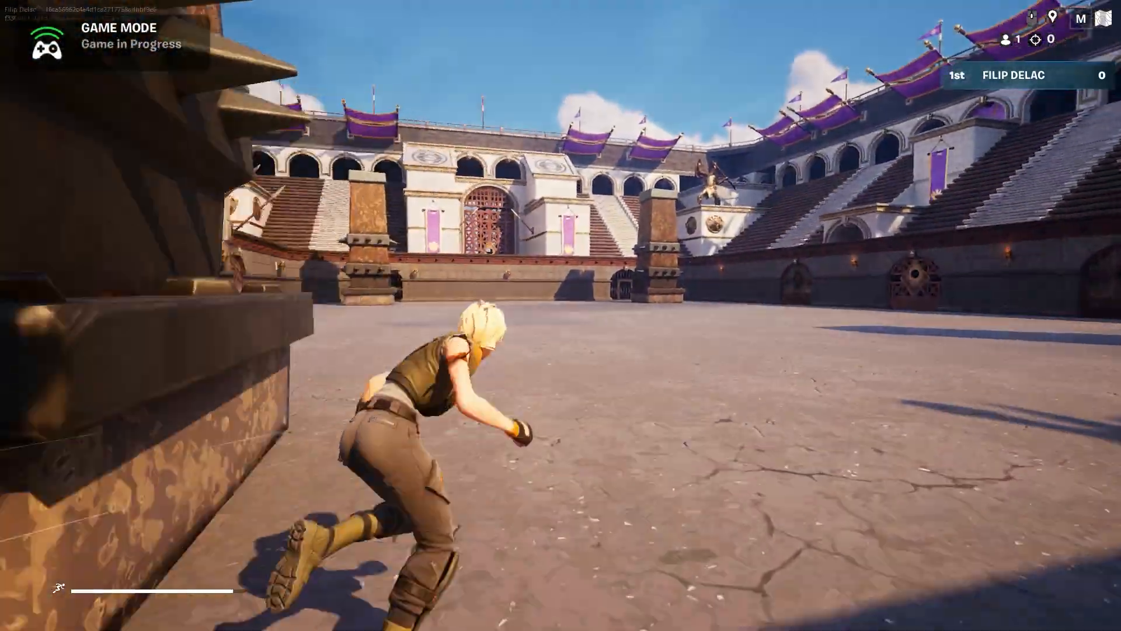
key("1")
key("w")
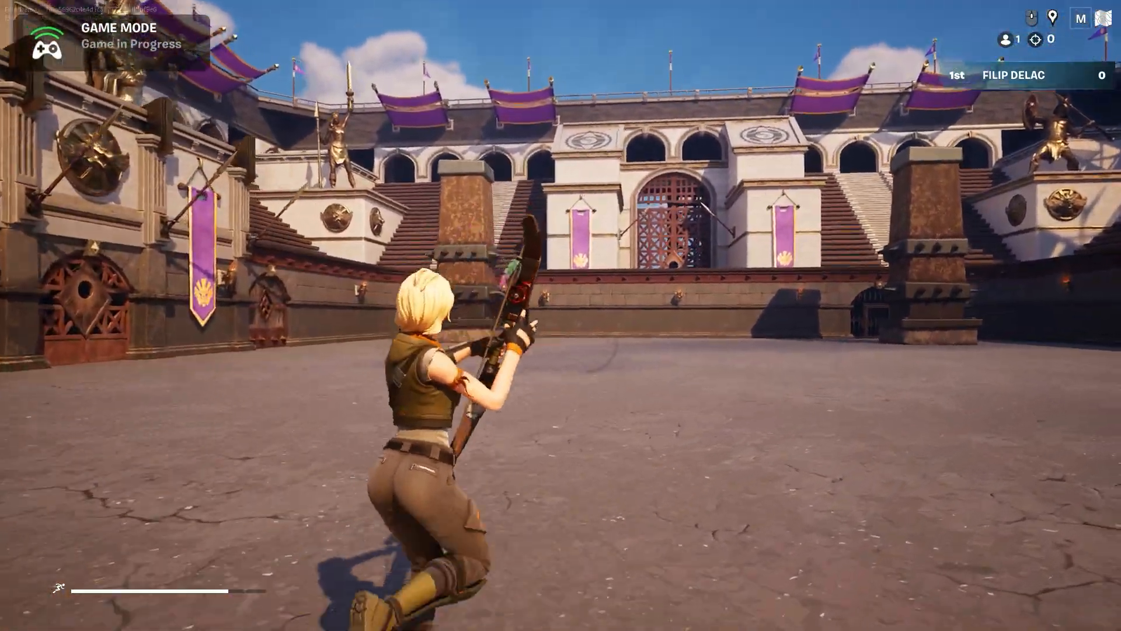
key("w")
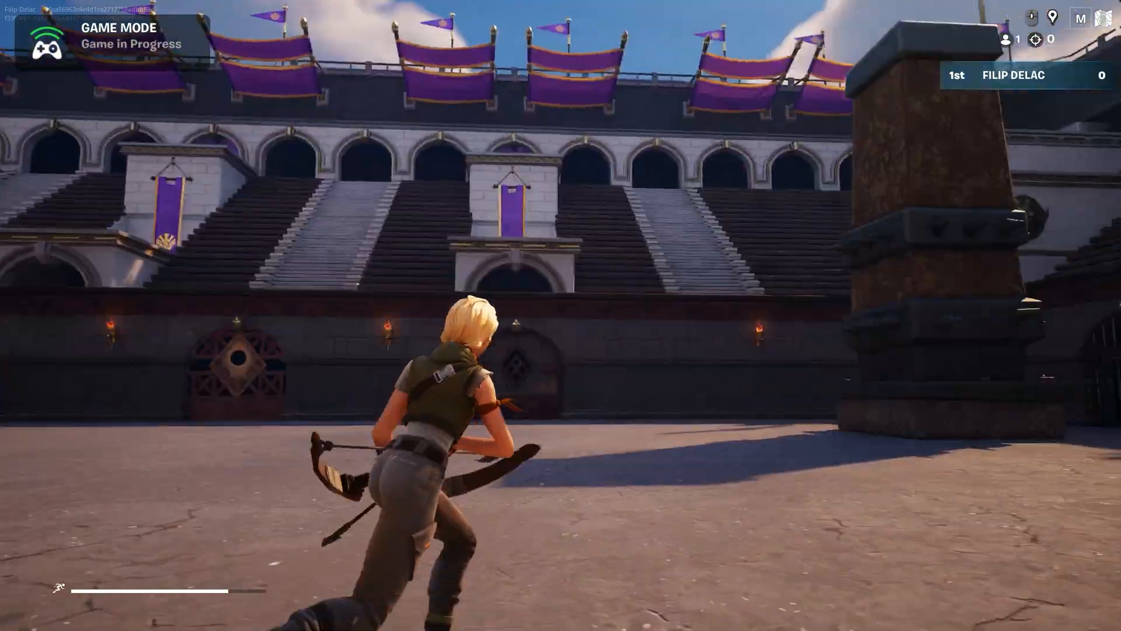
key("w")
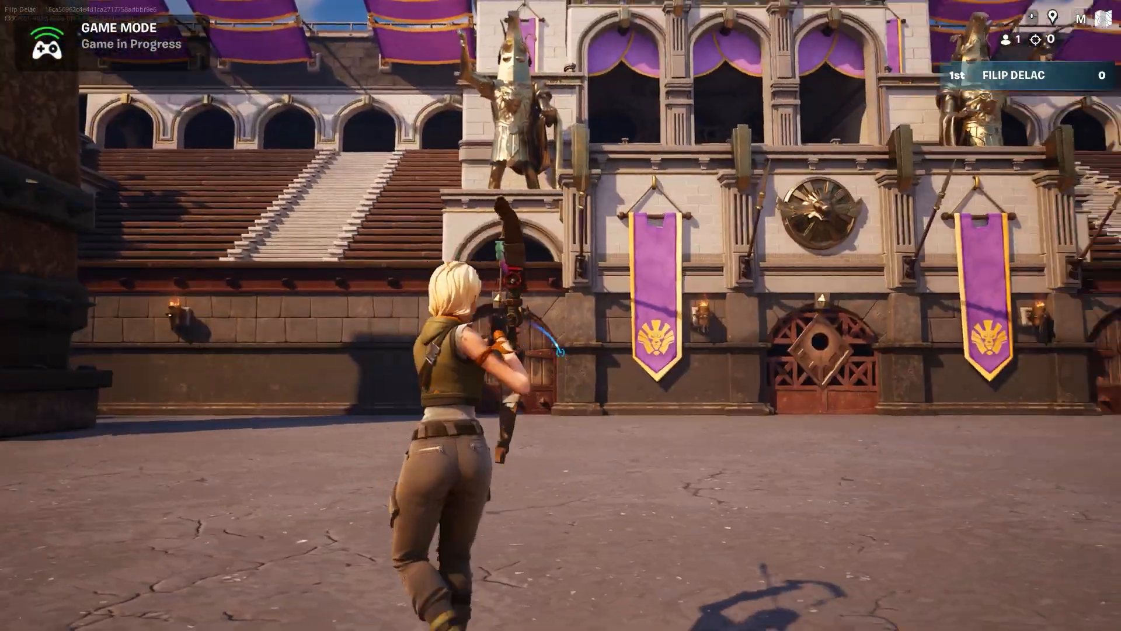
key("w")
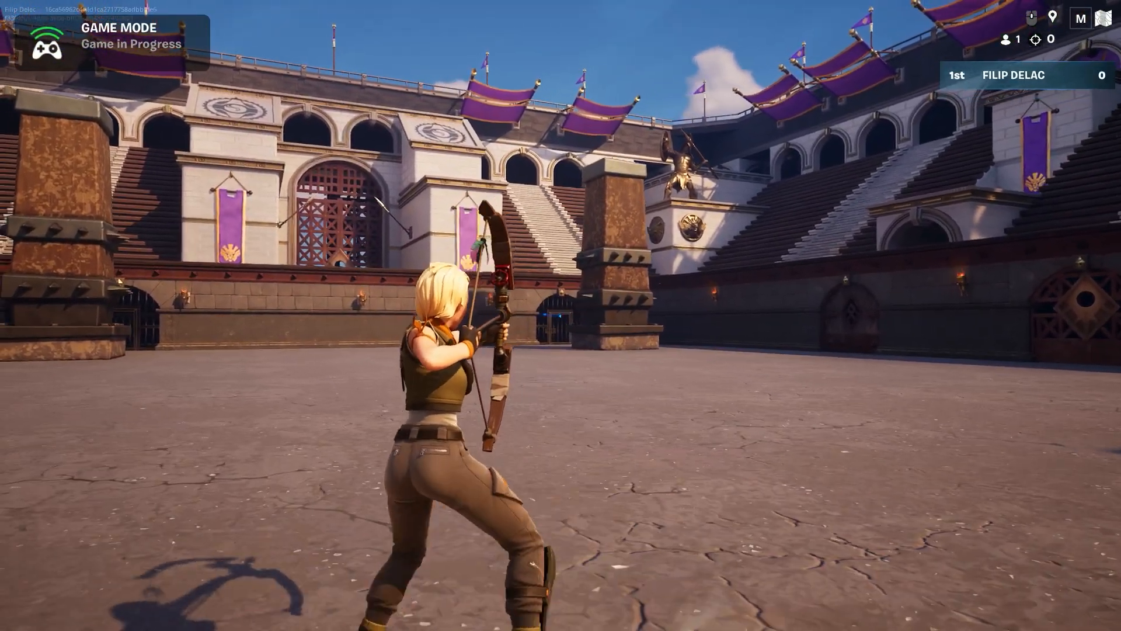
key("a")
left_click(560, 315)
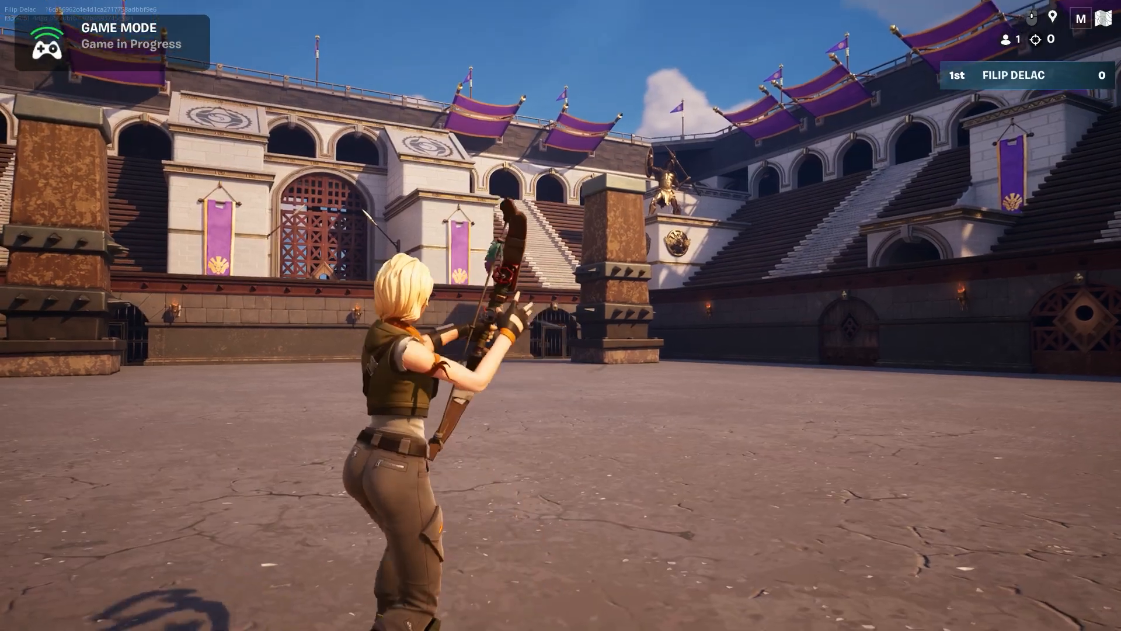
key("alt+Tab")
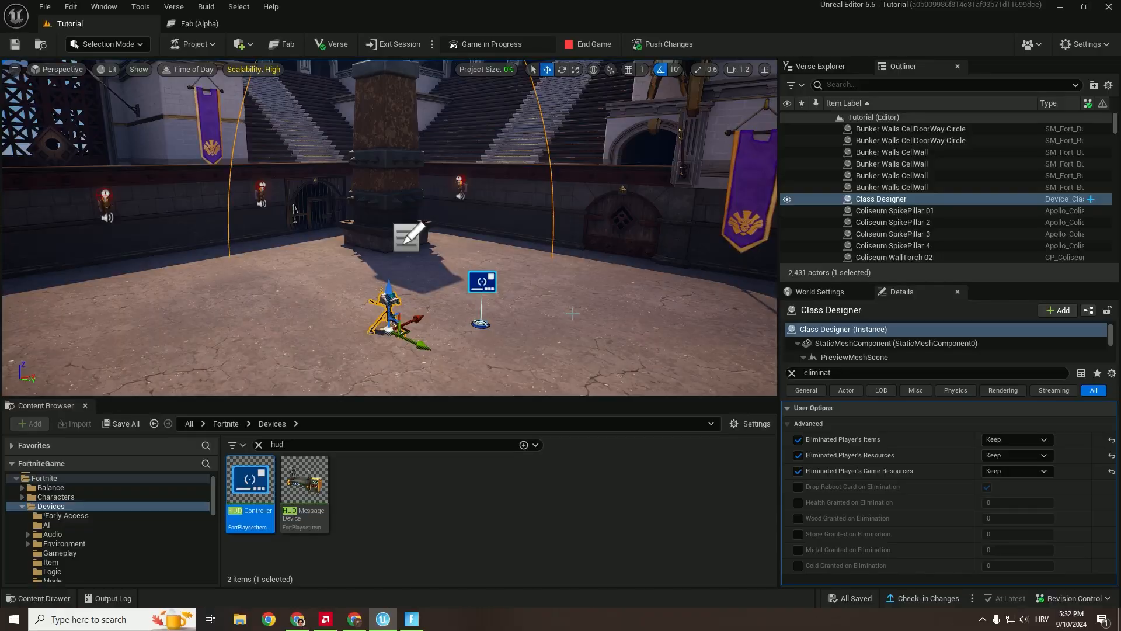
left_click(587, 47)
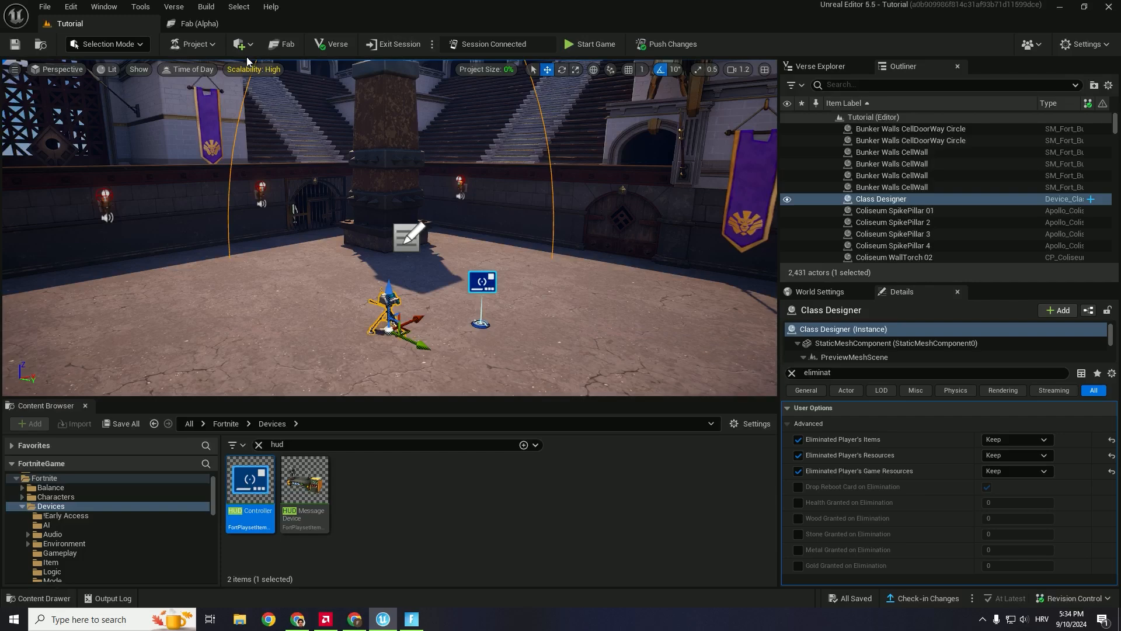
Step: Open the Marksman_Arena project, continuing past the loading warning, and launch a session for it
left_click(44, 7)
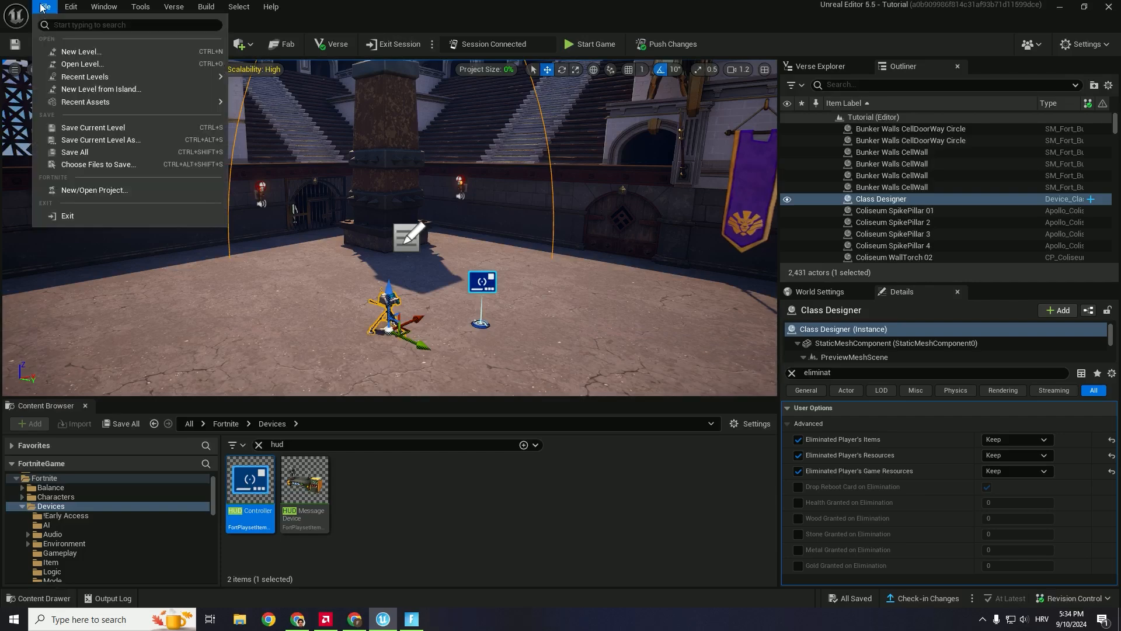
left_click(63, 189)
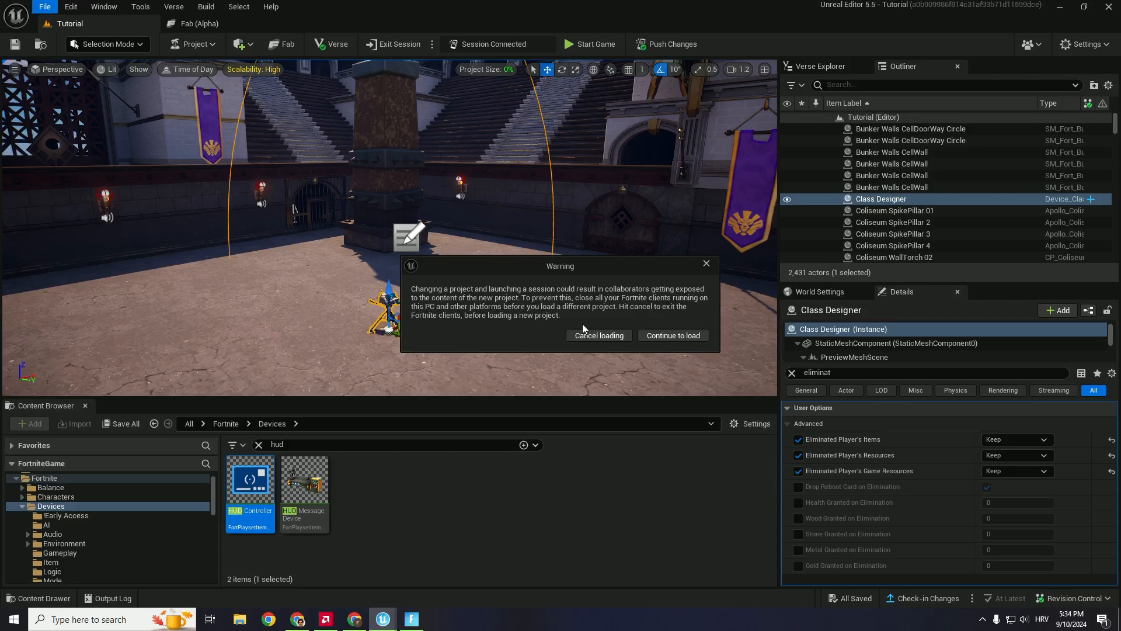
left_click(662, 336)
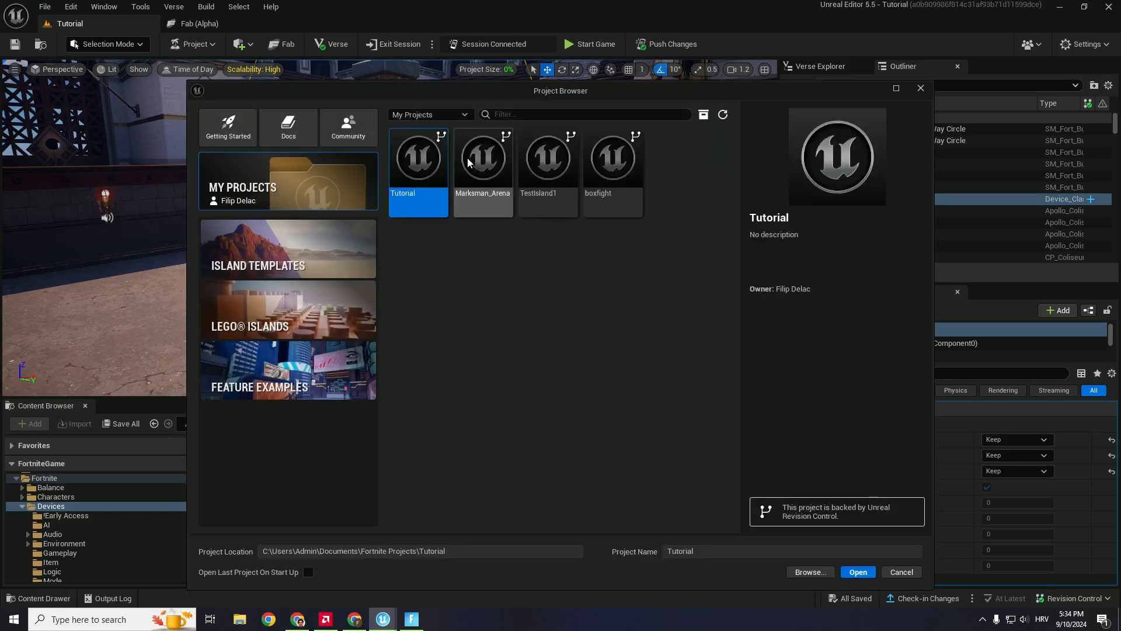
left_click(469, 162)
double_click(490, 158)
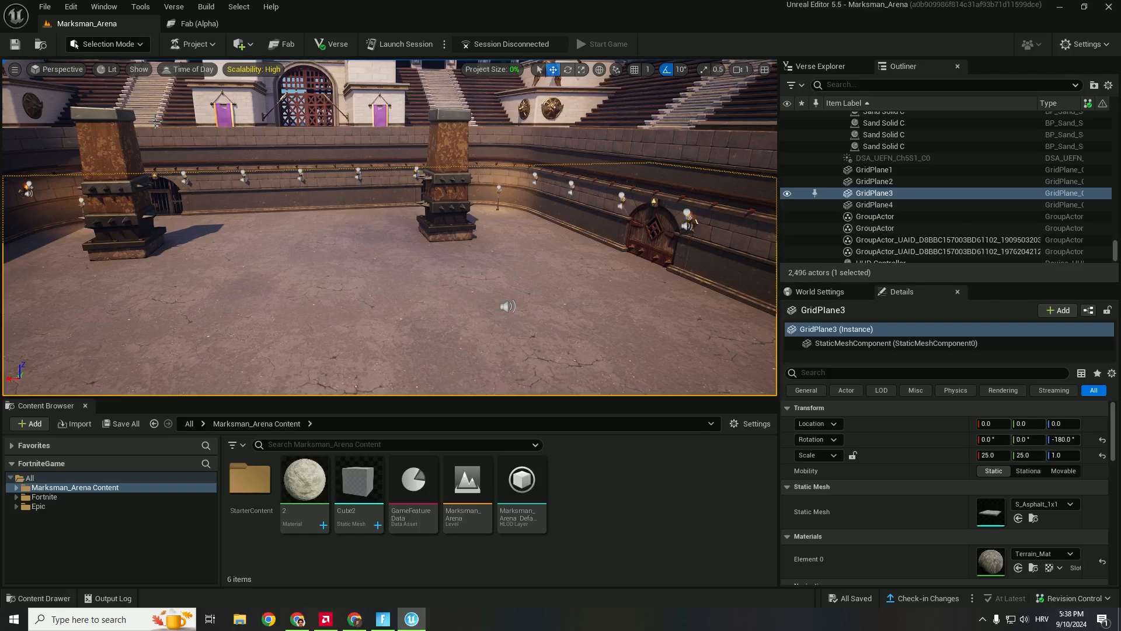
left_click(197, 44)
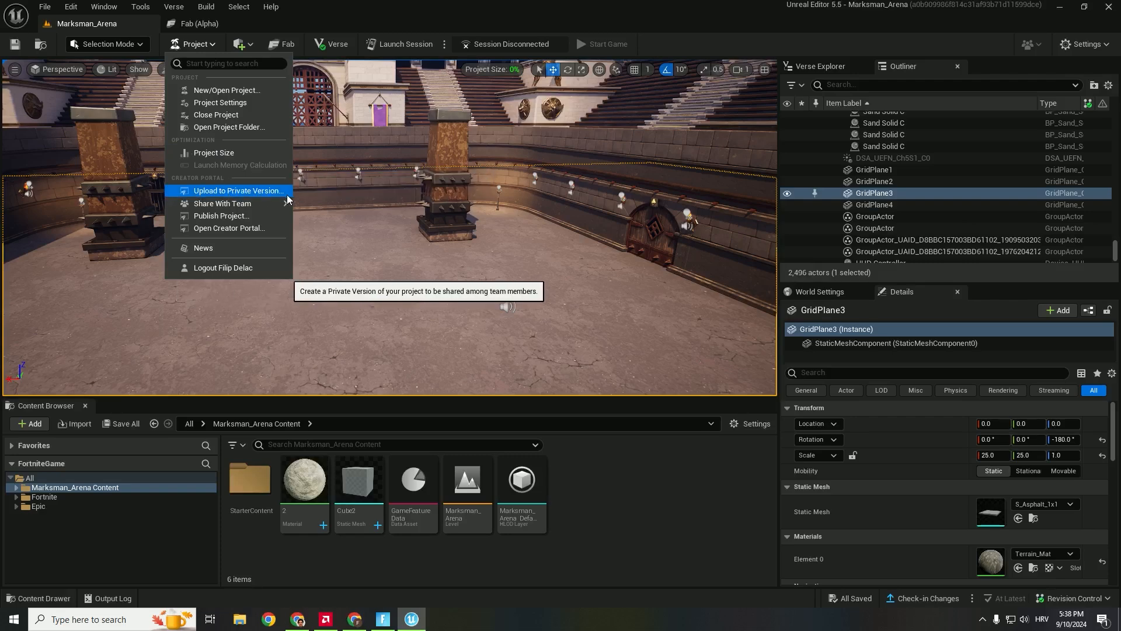
left_click(391, 47)
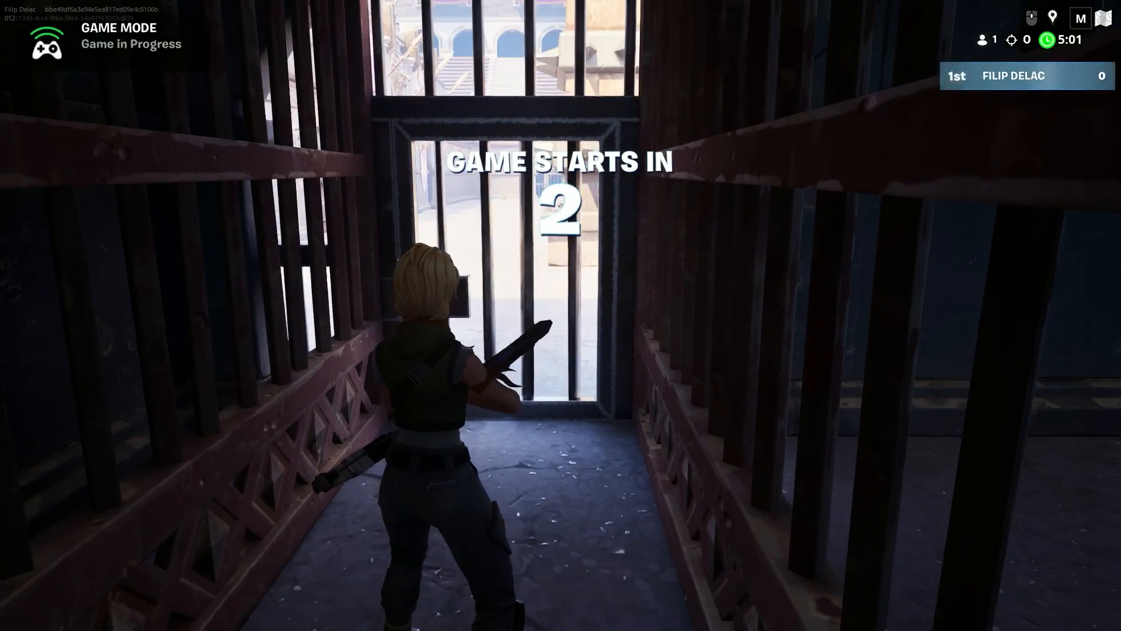
Step: Playtest Marksman_Arena by running out of the spawn cell, examine the inventory for the bow and arrows, and end the game
key("shift+w")
key("e")
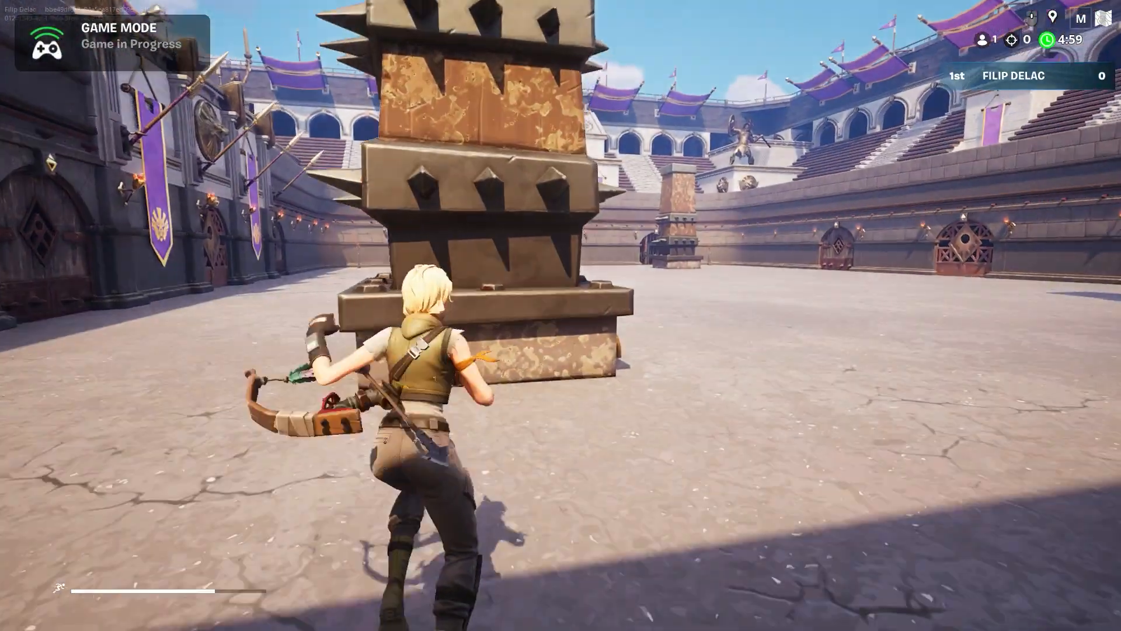
key("w")
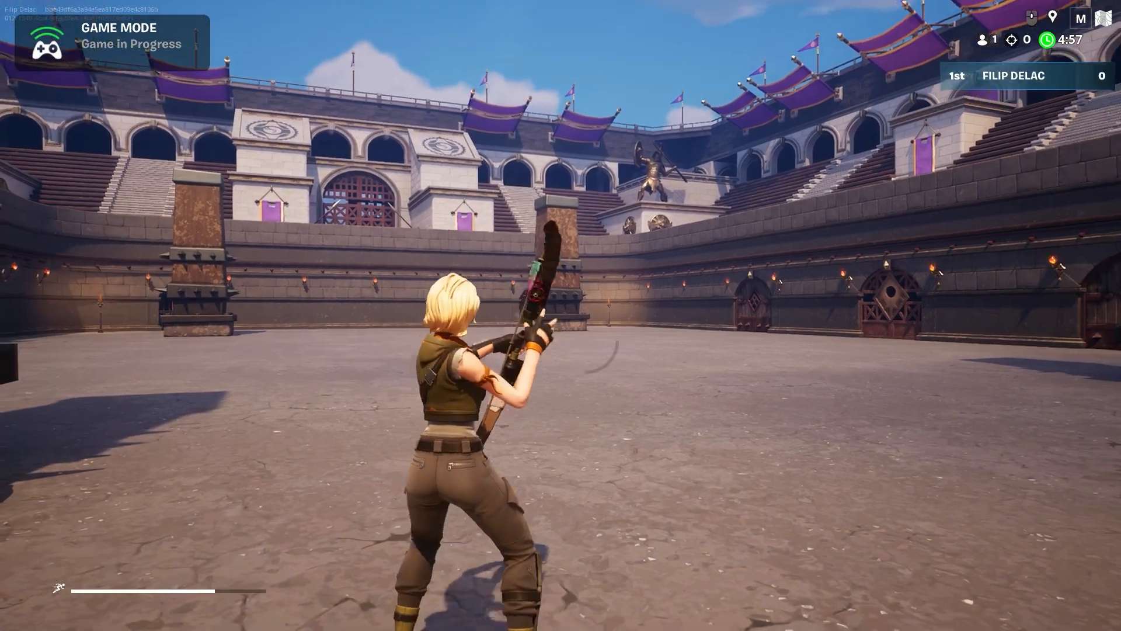
key("Tab")
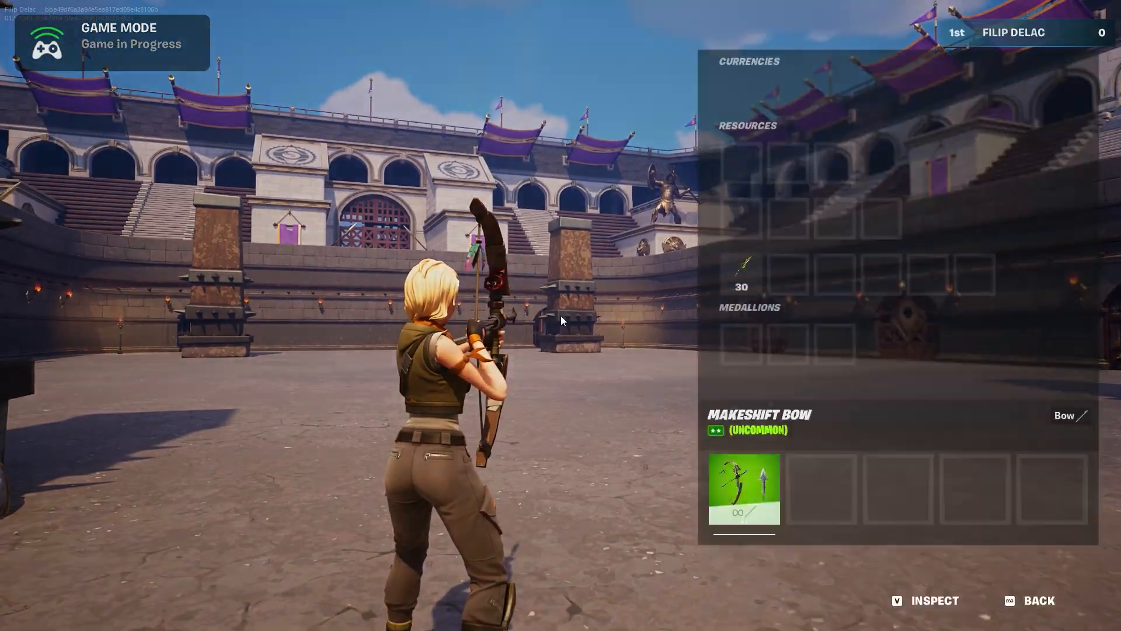
key("alt+Tab")
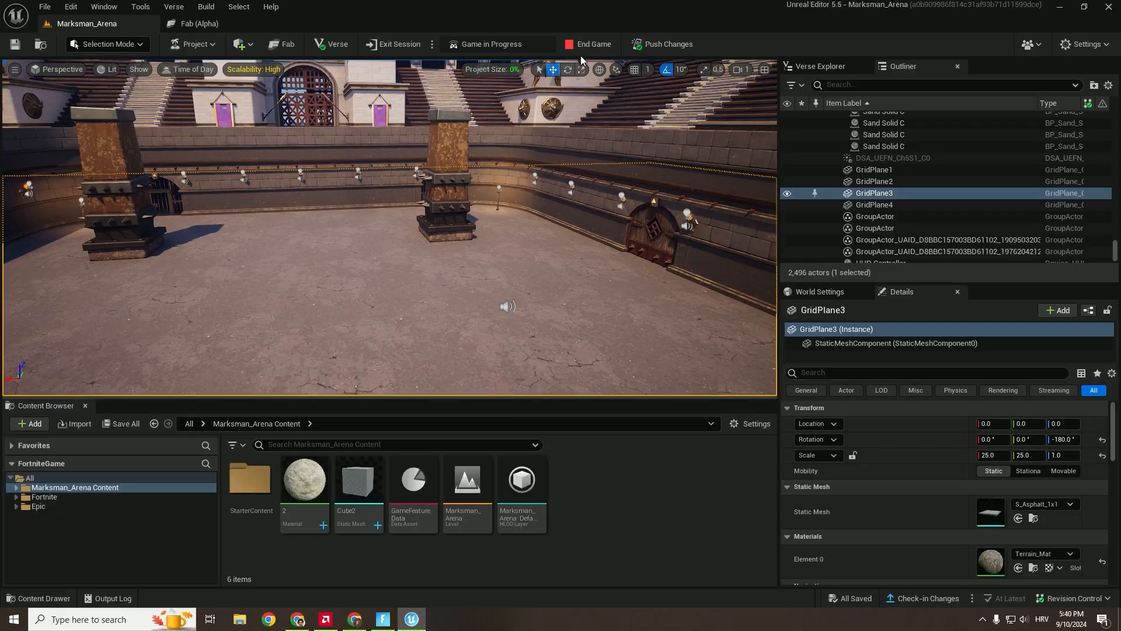
left_click(581, 47)
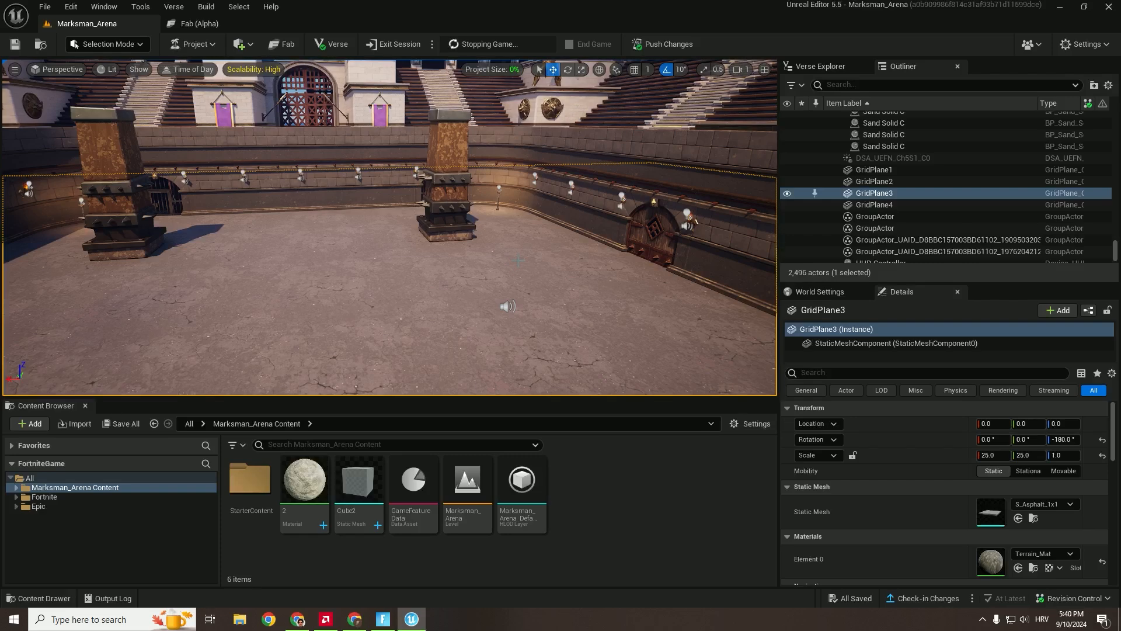
Step: Launch the memory calculation for Marksman_Arena without version notes and decline a repeat calculation
left_click(209, 45)
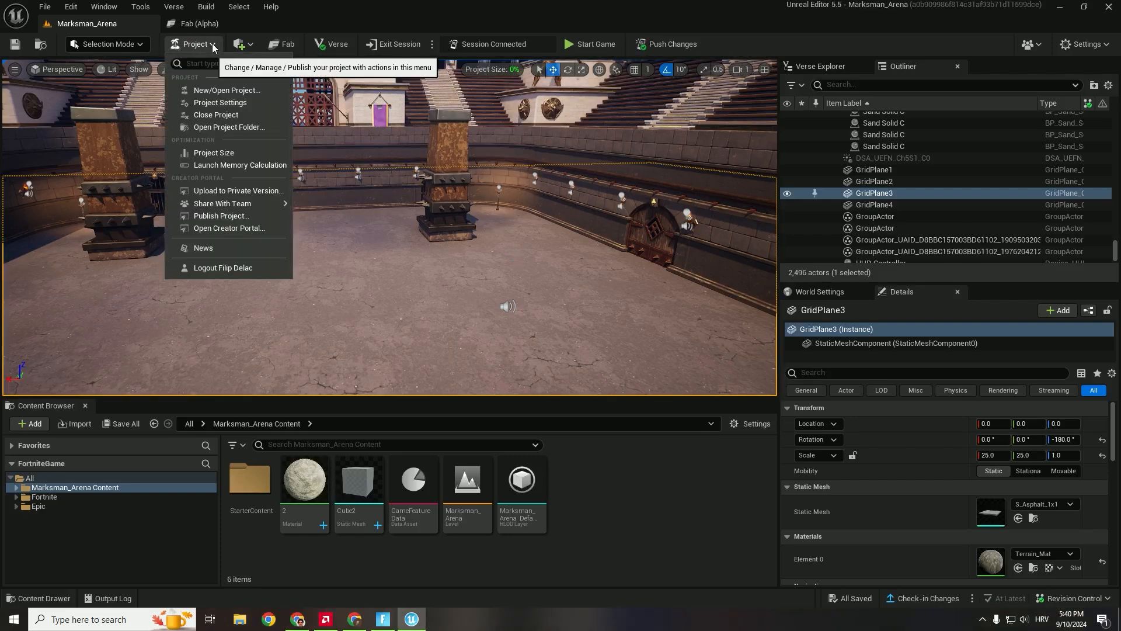
left_click(214, 167)
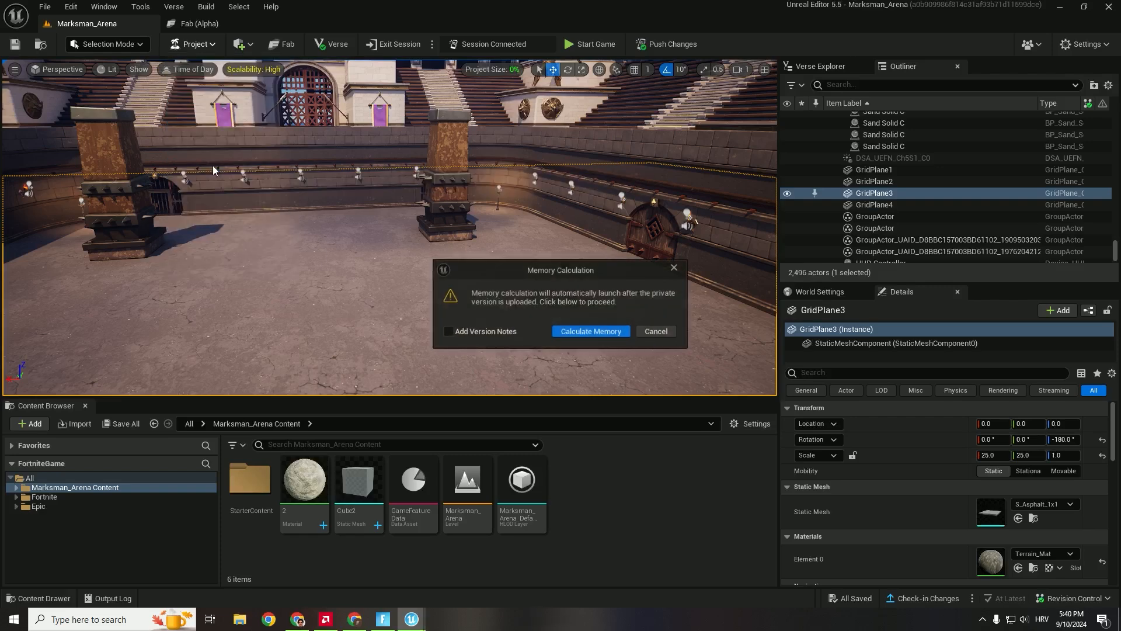
left_click(592, 333)
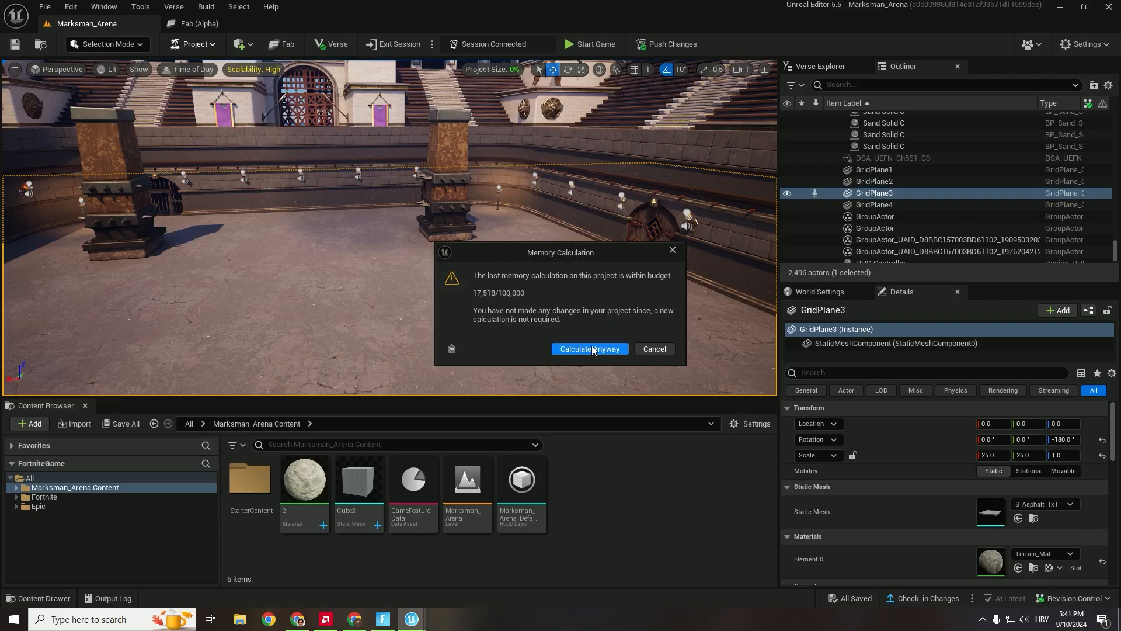
left_click(651, 353)
Step: Switch to the Creator Portal and review Arrow Clash Arena's private versions, returning to the public releases
left_click_drag(1120, 210, 320, 6)
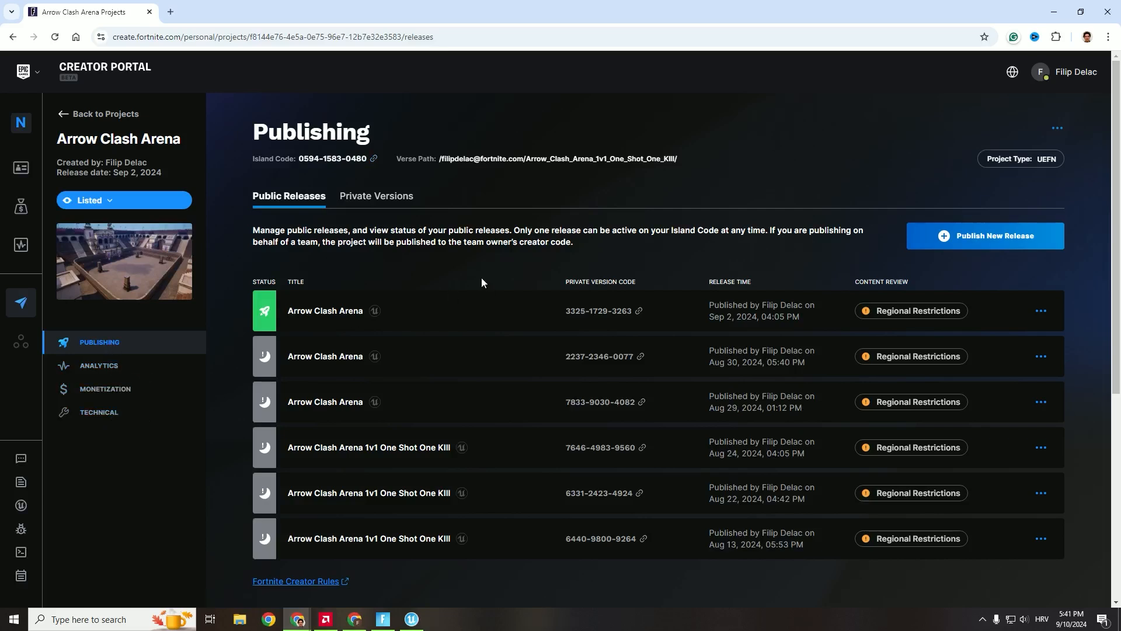
left_click(385, 203)
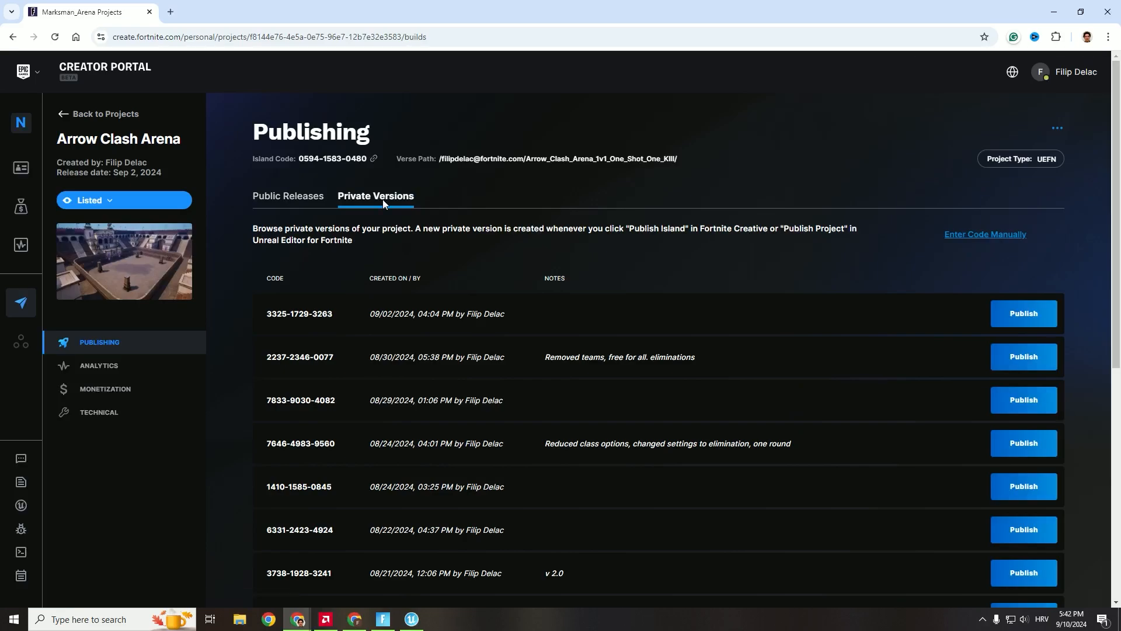
scroll(498, 446, "down", 5)
scroll(504, 446, "up", 5)
left_click(252, 199)
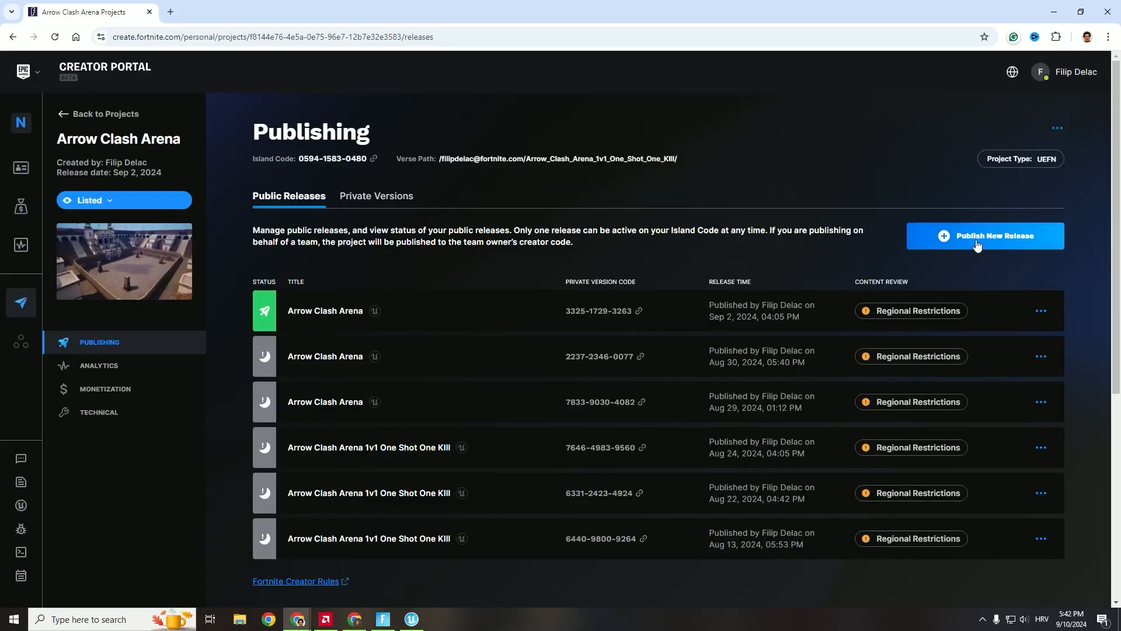
Step: Begin a new Arrow Clash Arena release to examine its validation and selectable private versions, and close it without publishing
left_click(978, 241)
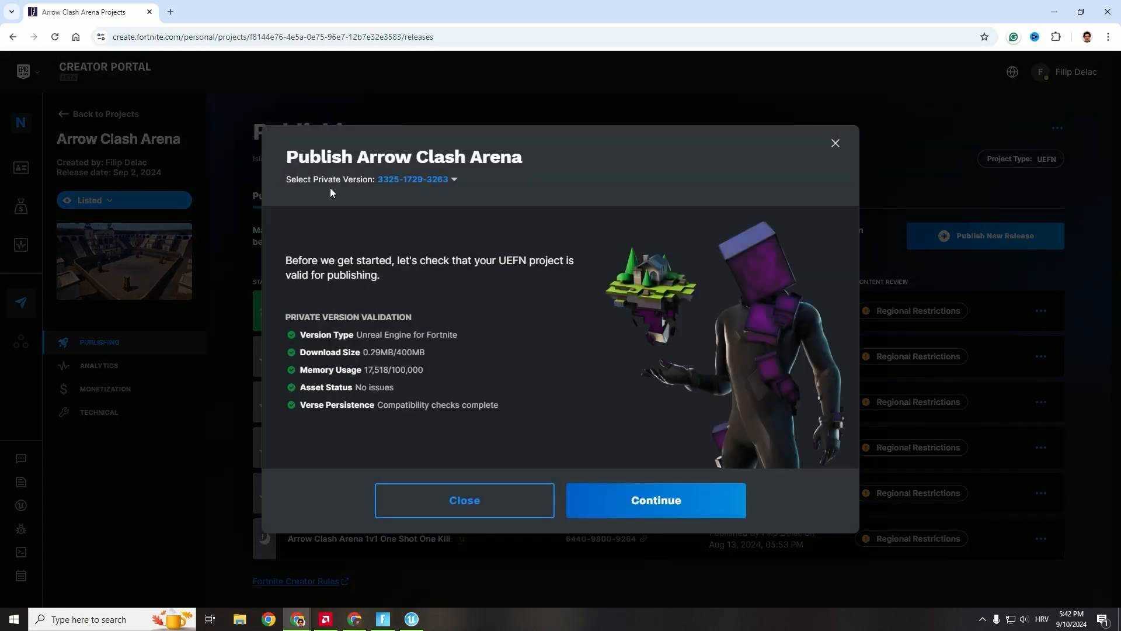
left_click(444, 182)
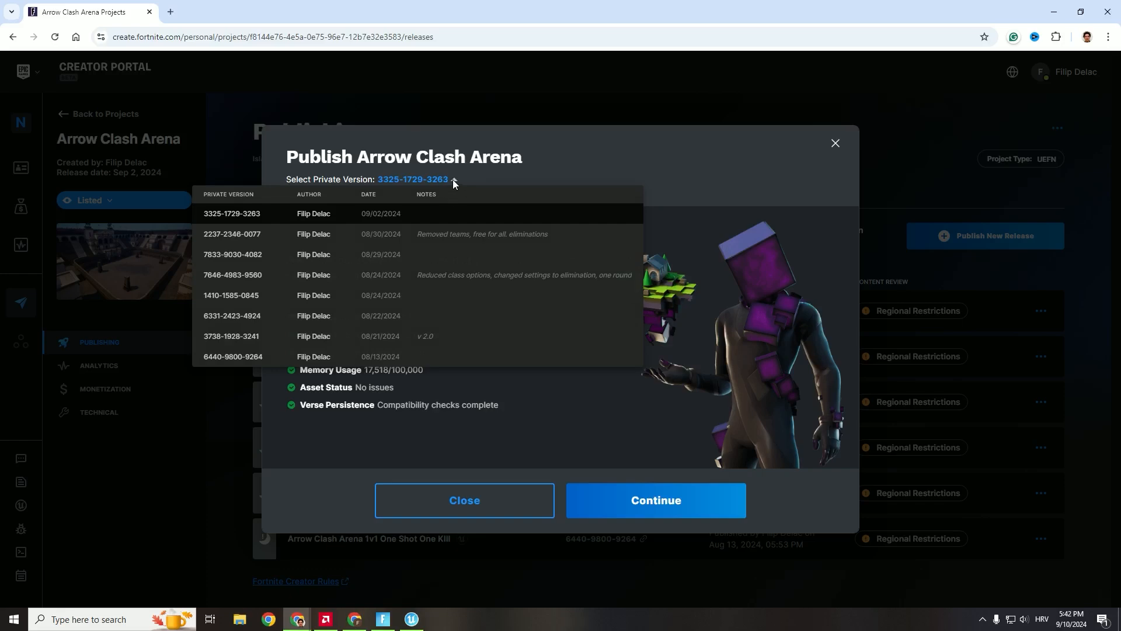
left_click(836, 144)
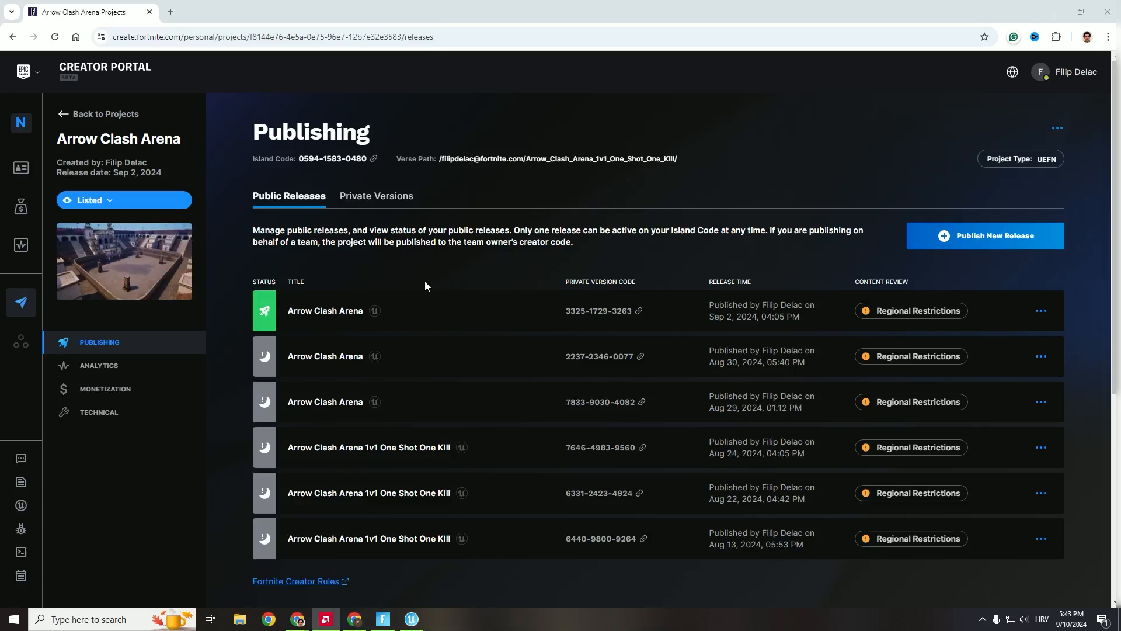
Step: Switch back to the Unreal editor from the Creator Portal
left_click(409, 622)
right_click_drag(418, 303, 471, 320)
right_click(412, 310)
left_click(411, 619)
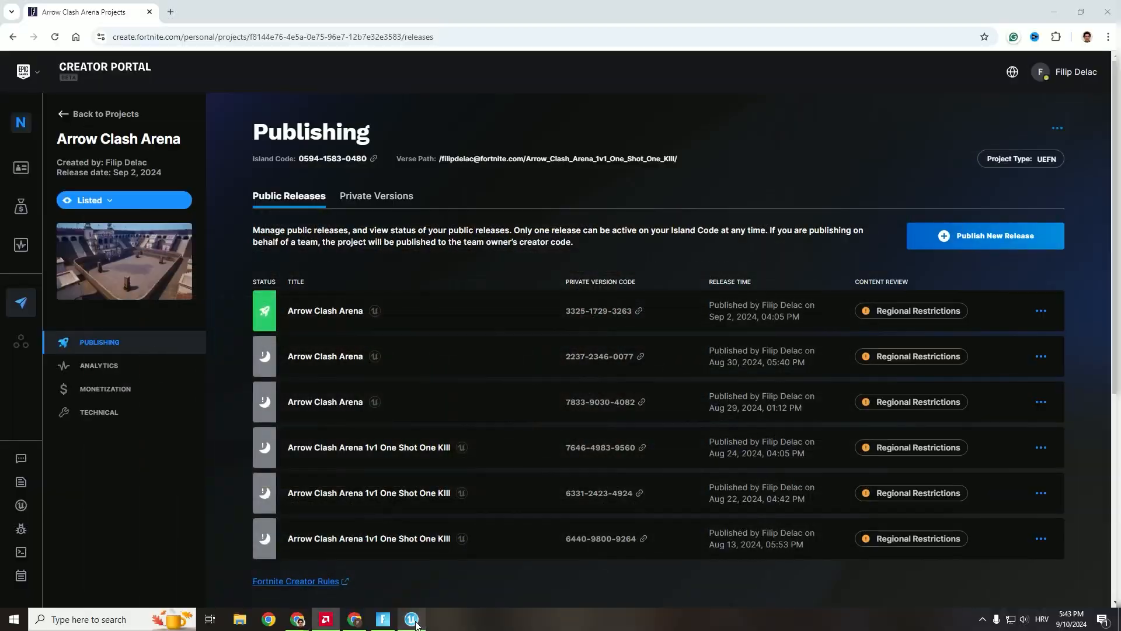